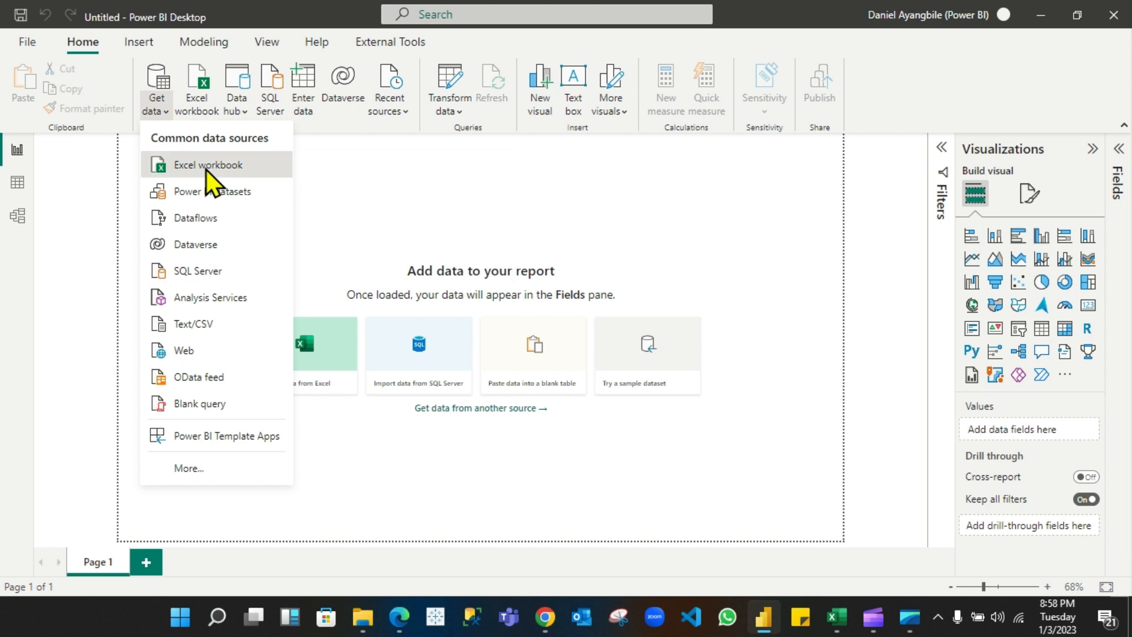
Import the Excel workbook Project 2 Data from the Danalytics folder as the data source
left_click(206, 168)
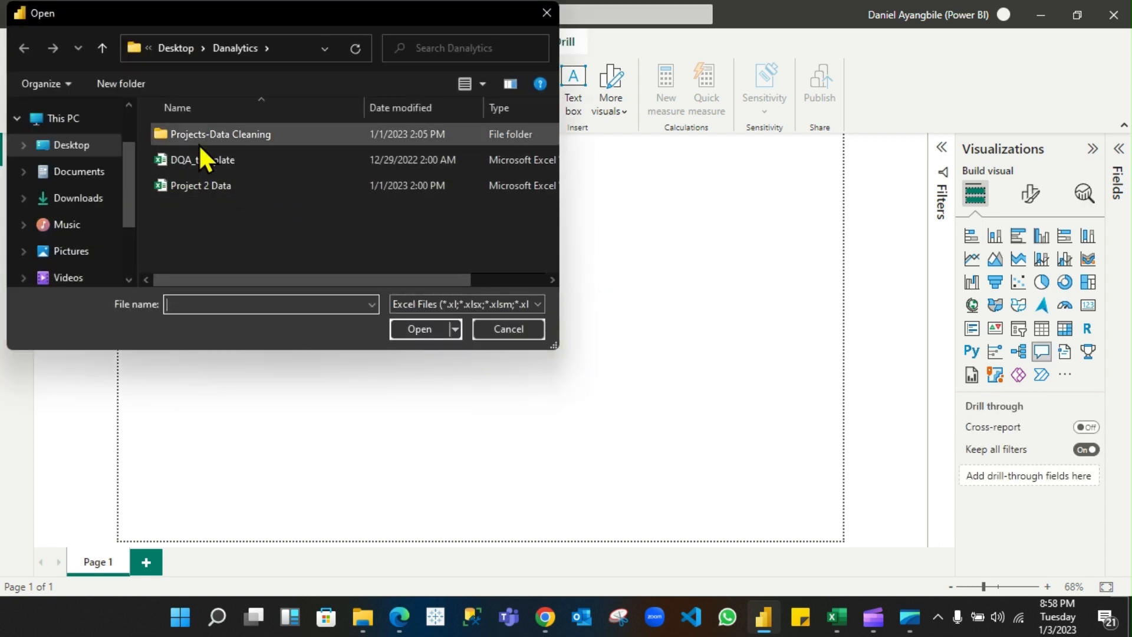
left_click(223, 187)
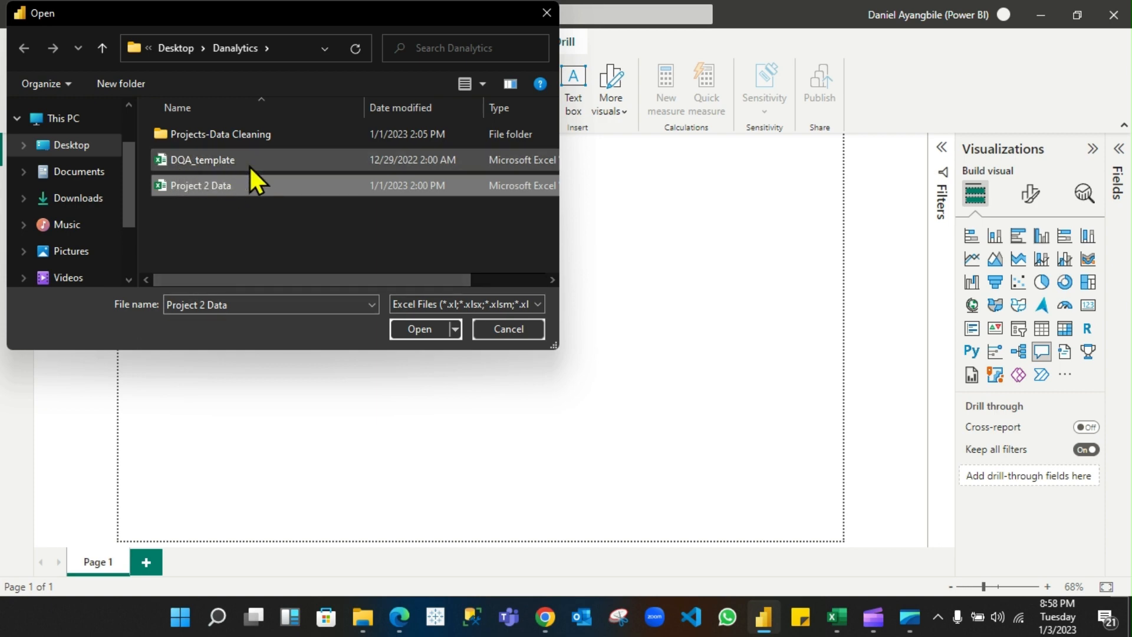
left_click(419, 331)
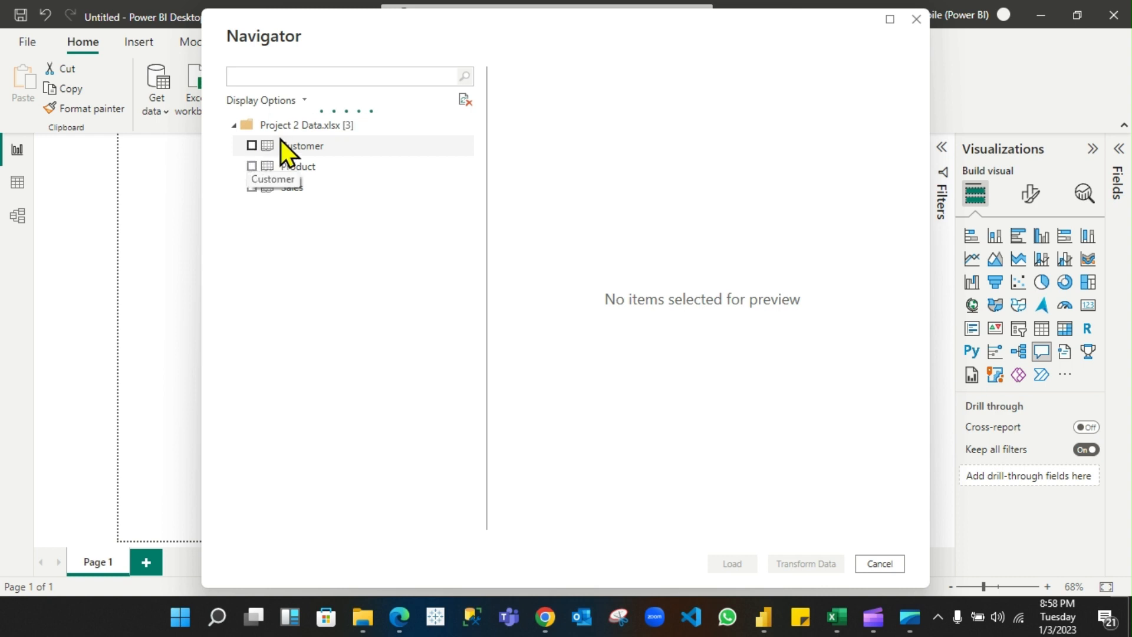
Include the Customer, Product and Sales sheets and send them to Power Query for transformation
left_click(252, 145)
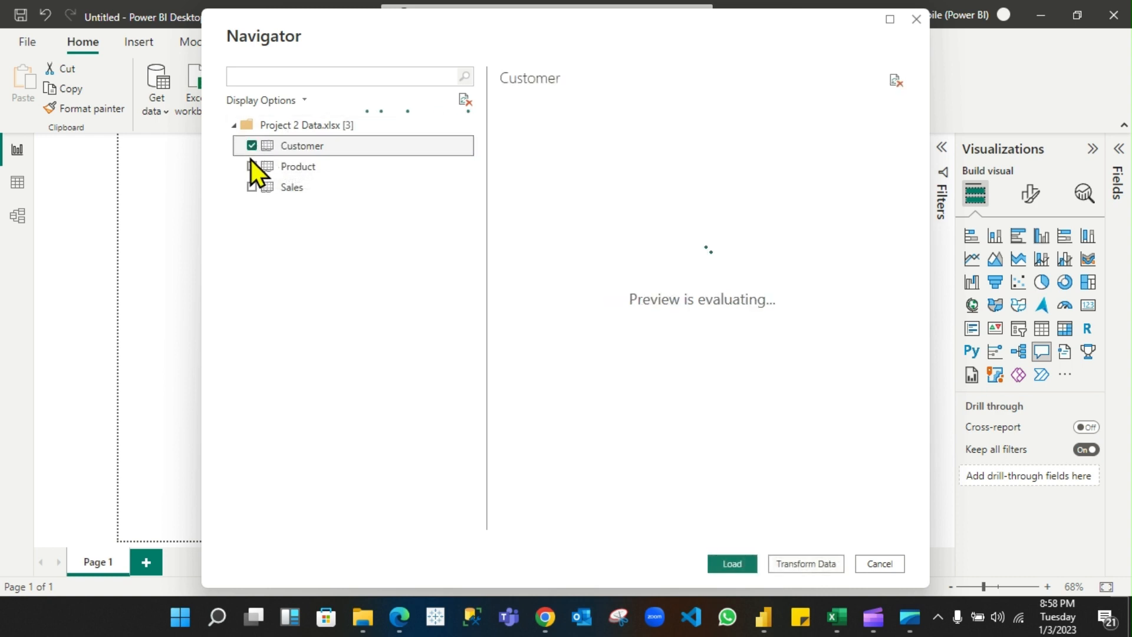
left_click(255, 167)
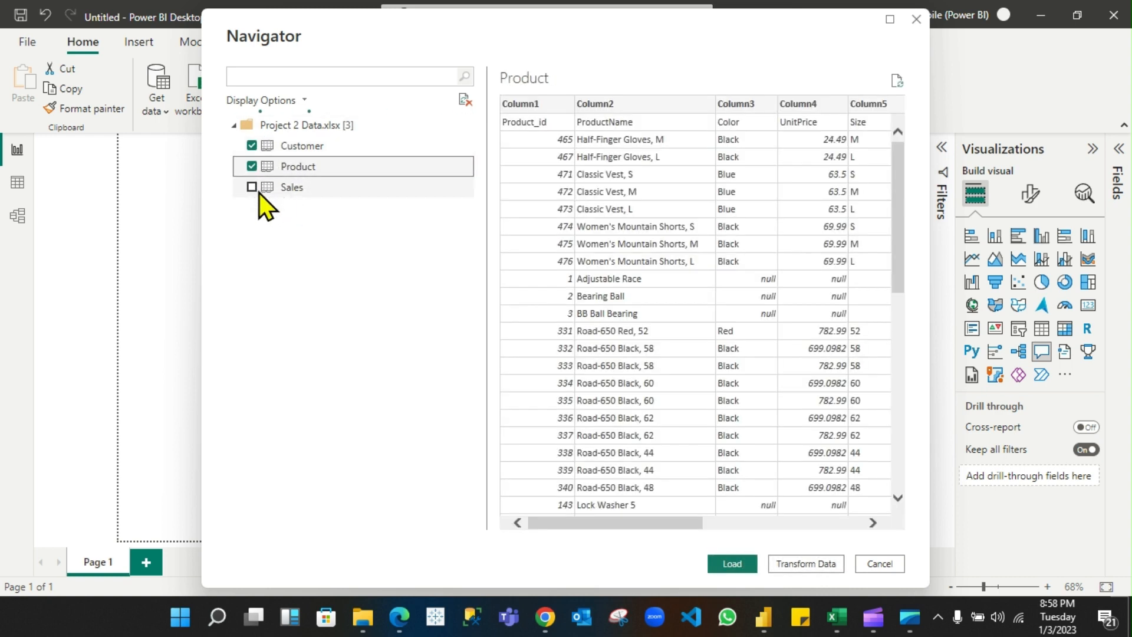
left_click(253, 186)
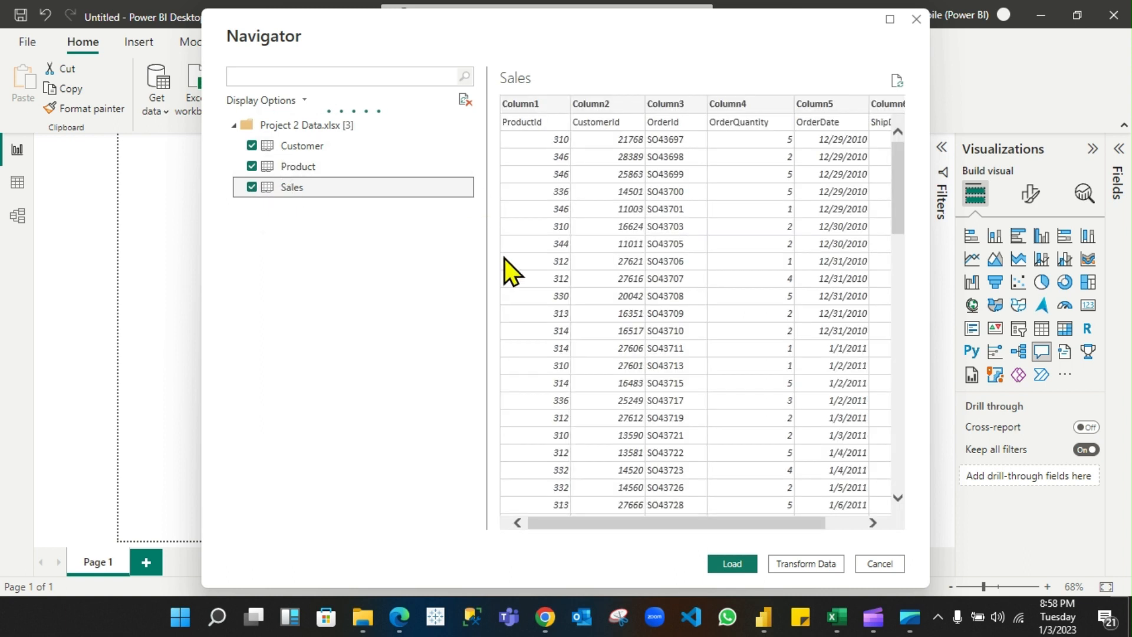
left_click(820, 564)
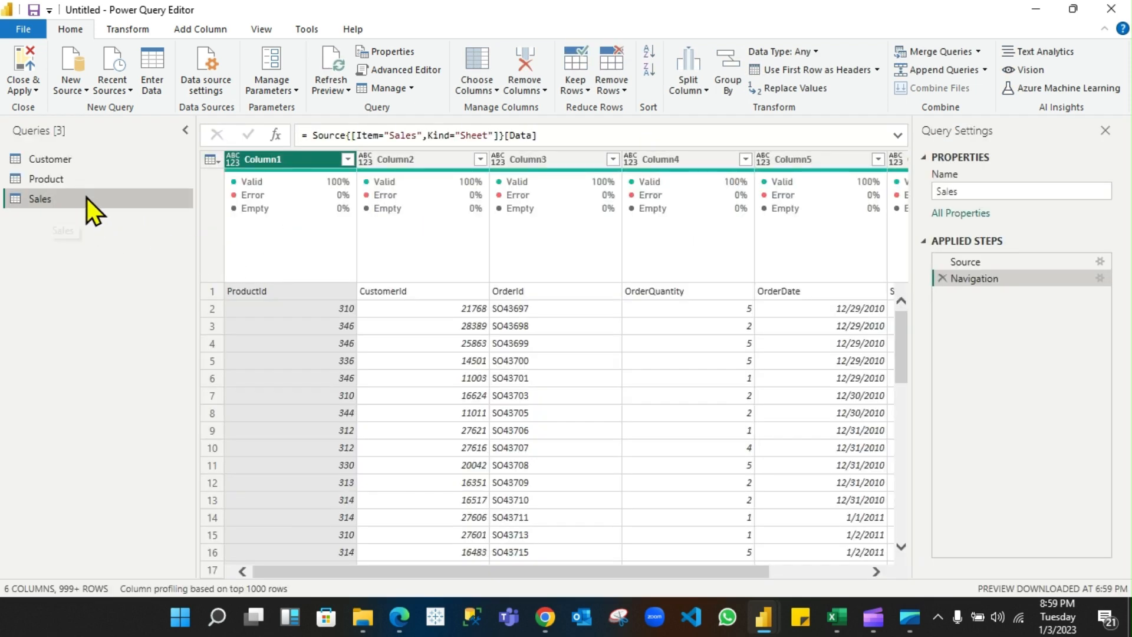
Look through the three queries and promote the Customer query's first row to column headers
left_click(73, 161)
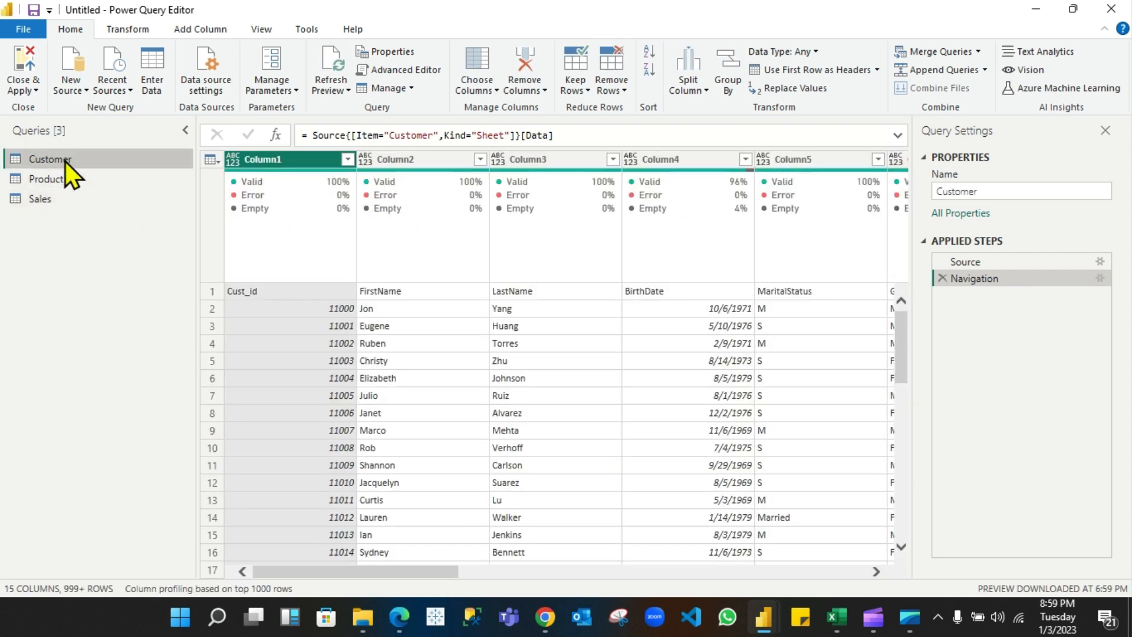
left_click(62, 181)
left_click(69, 207)
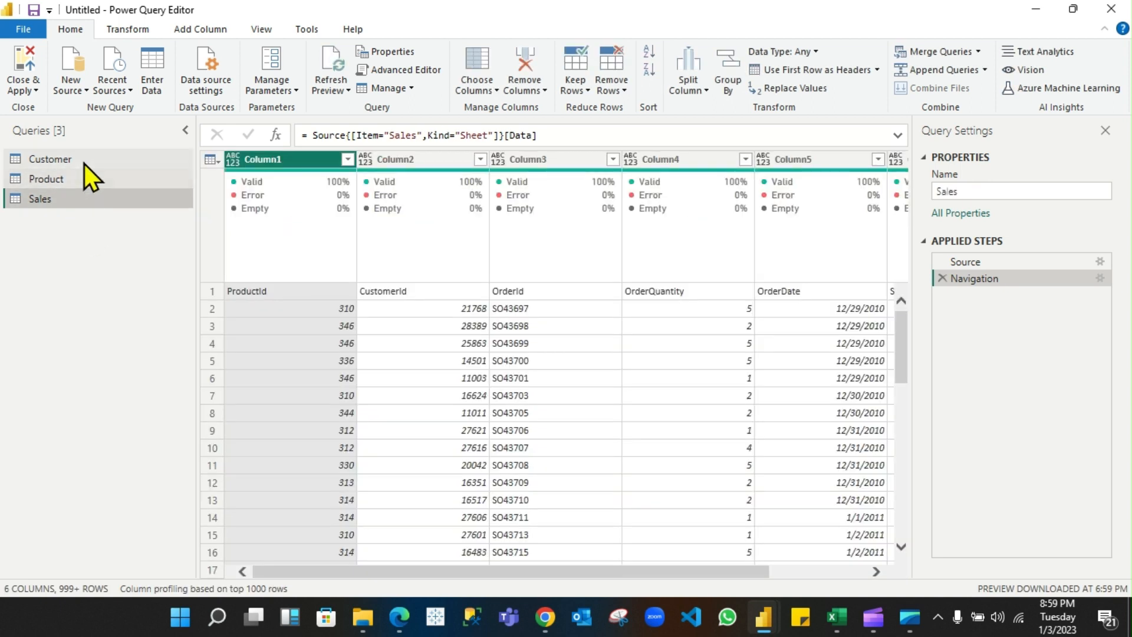
left_click(84, 164)
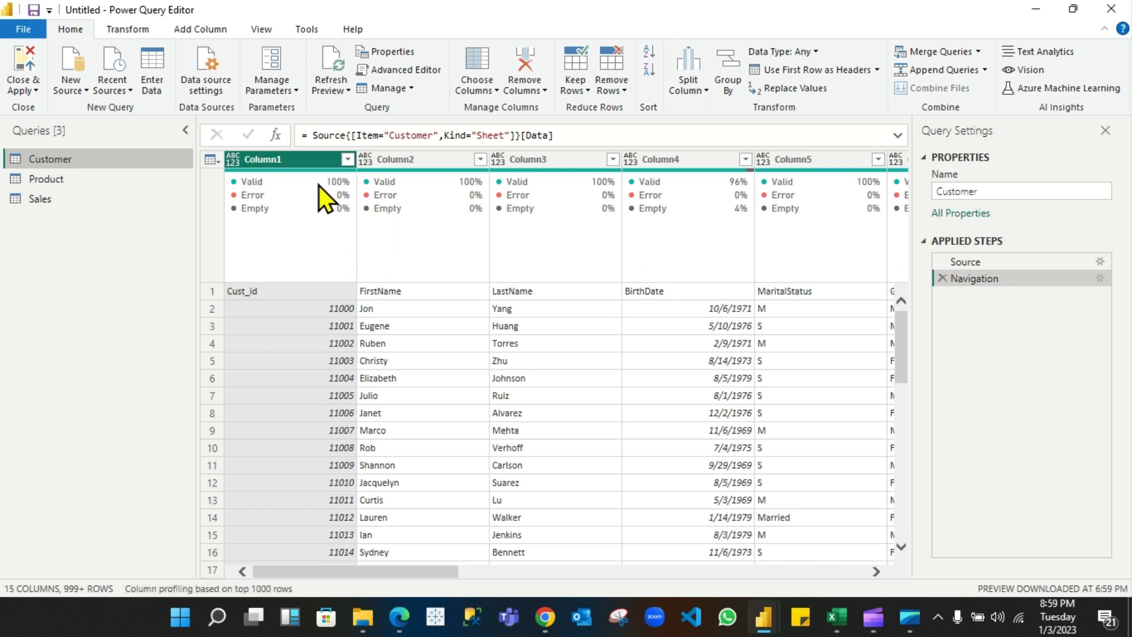
mouse_move(295, 171)
left_click(211, 160)
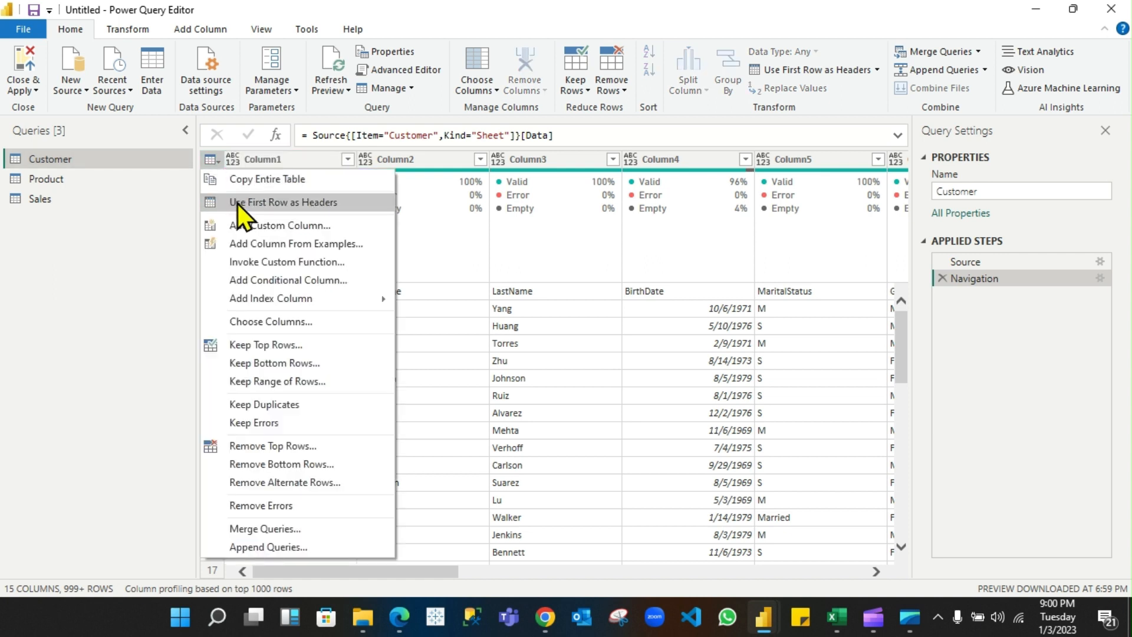
left_click(320, 206)
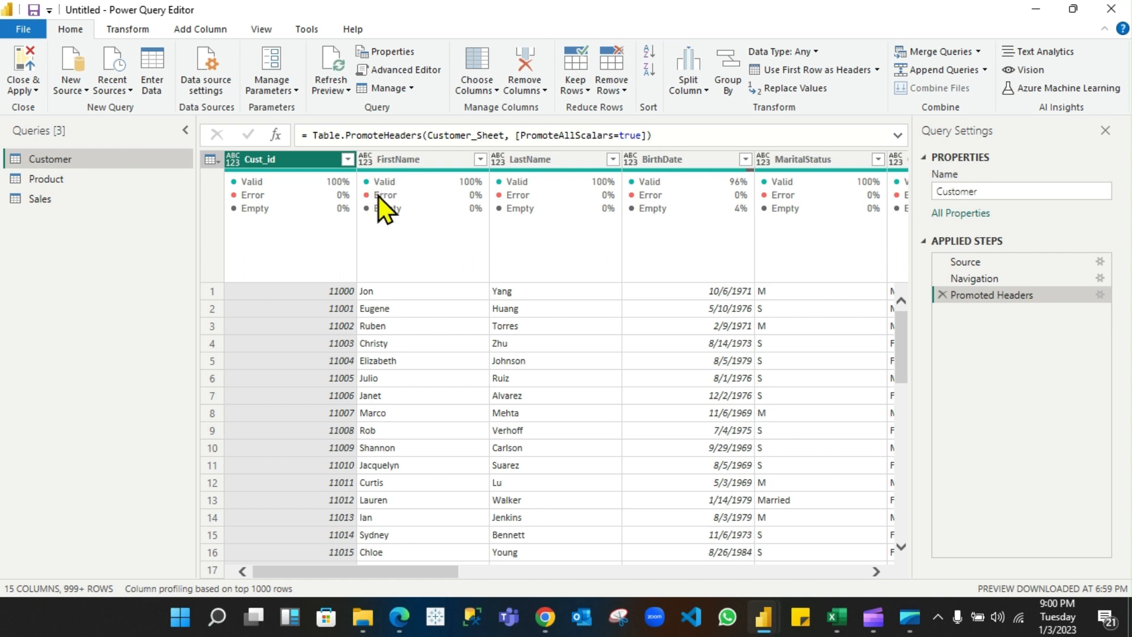
Detect the data types of all columns in the Customer query
key("ctrl+a")
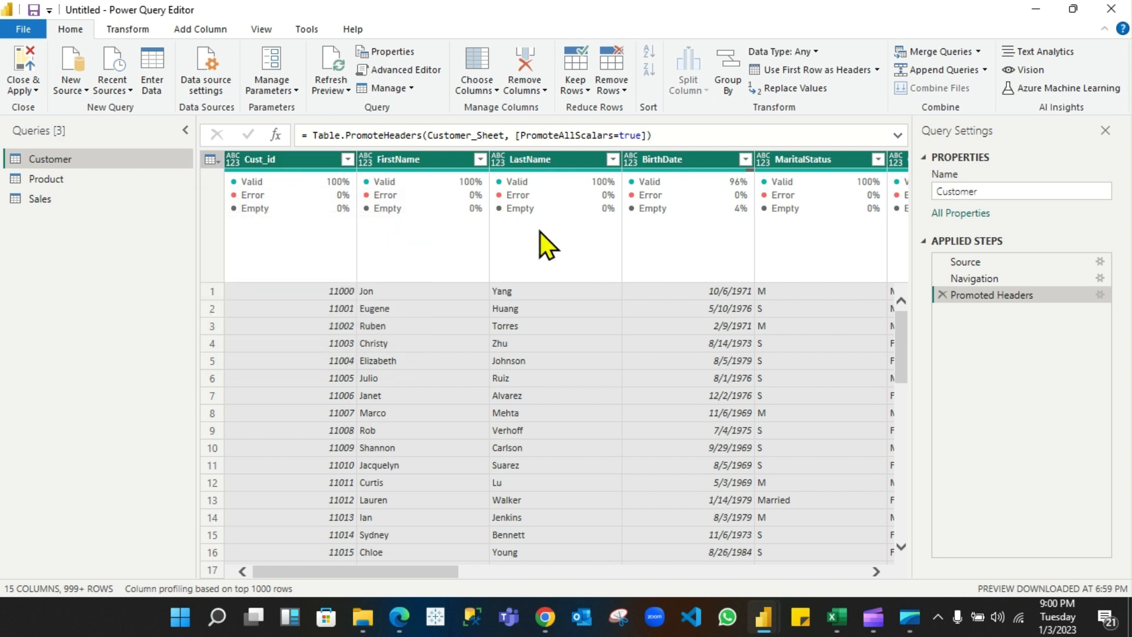
left_click(129, 29)
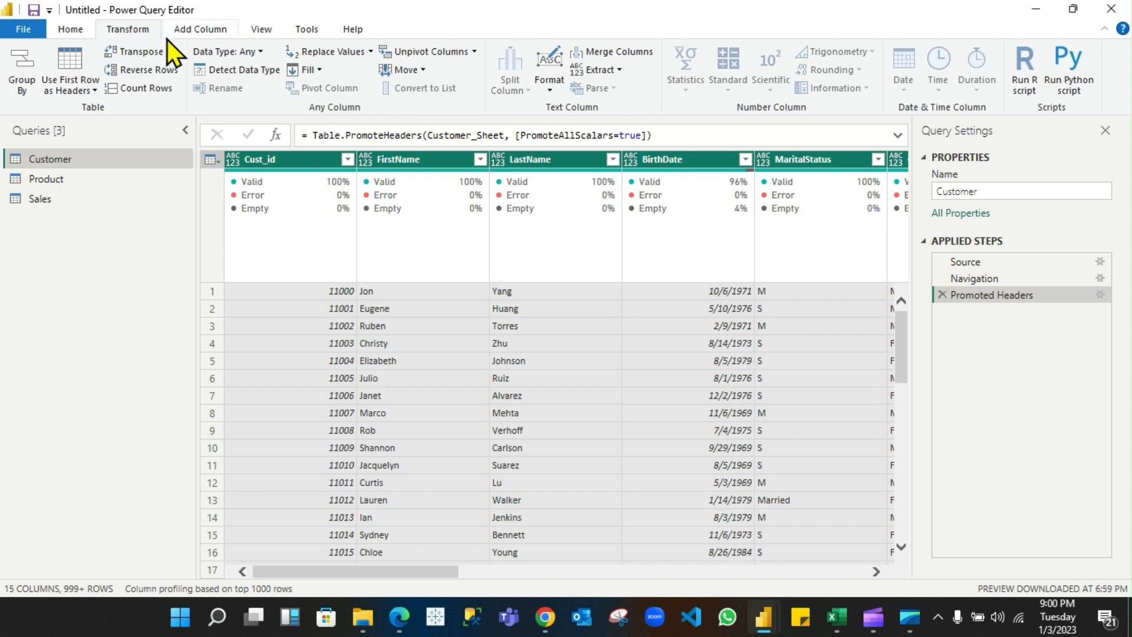
left_click(239, 76)
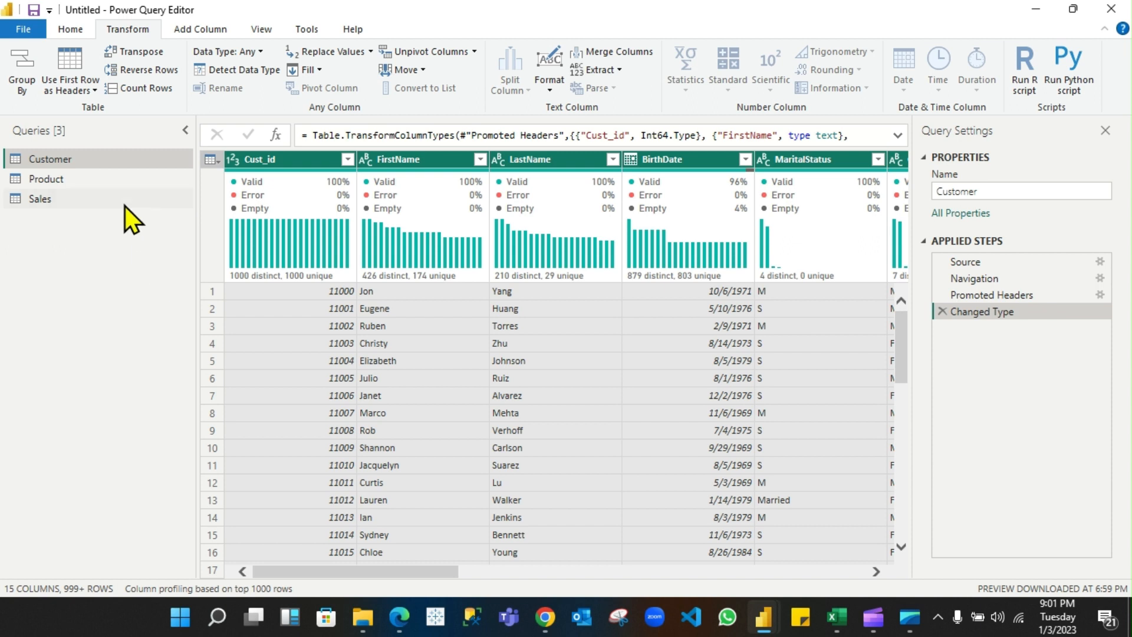
Duplicate the Customer query
right_click(104, 163)
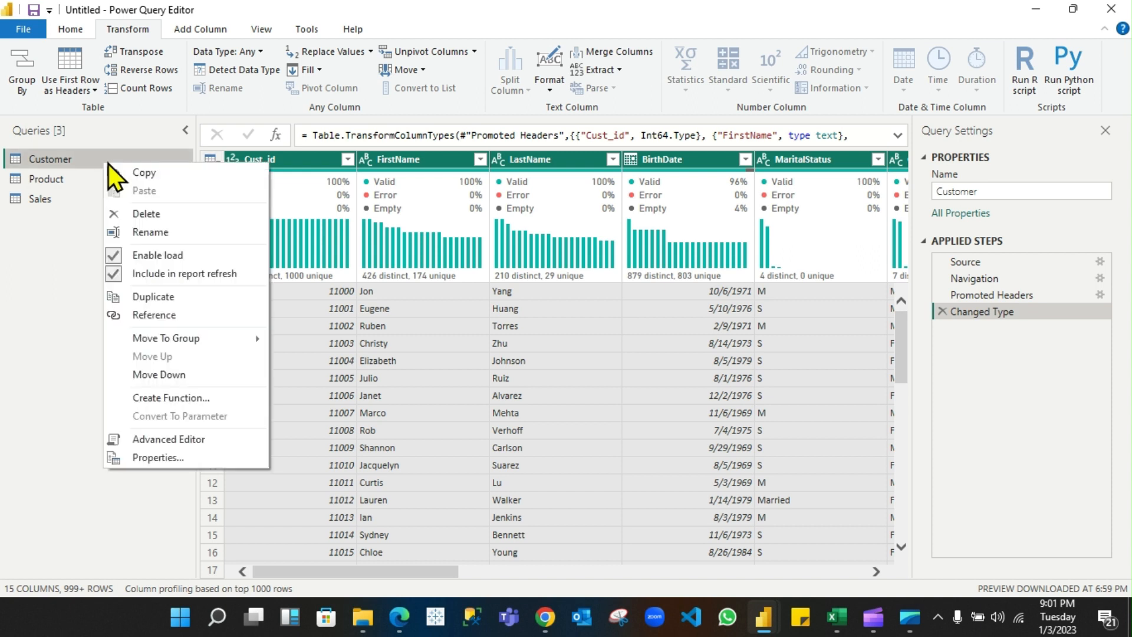
left_click(47, 264)
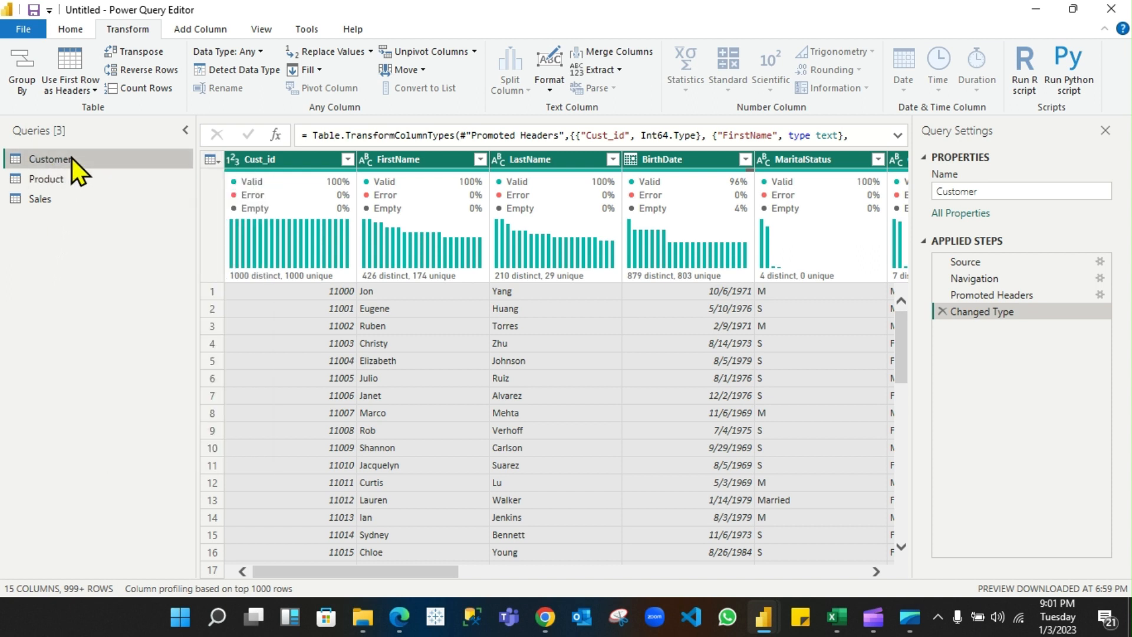
right_click(71, 157)
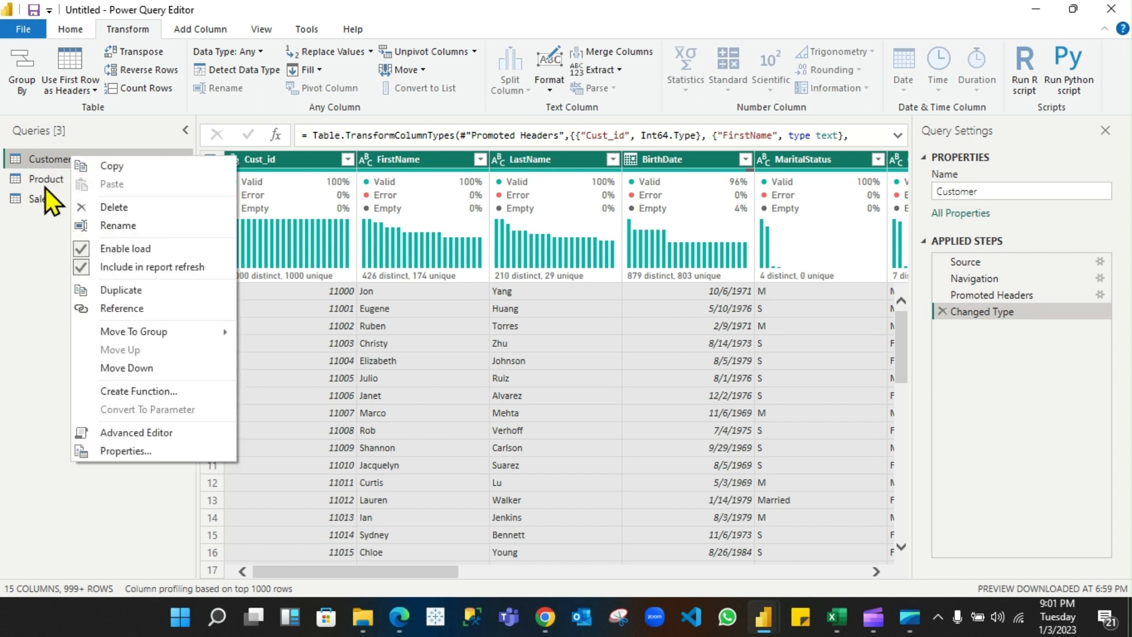
left_click(48, 244)
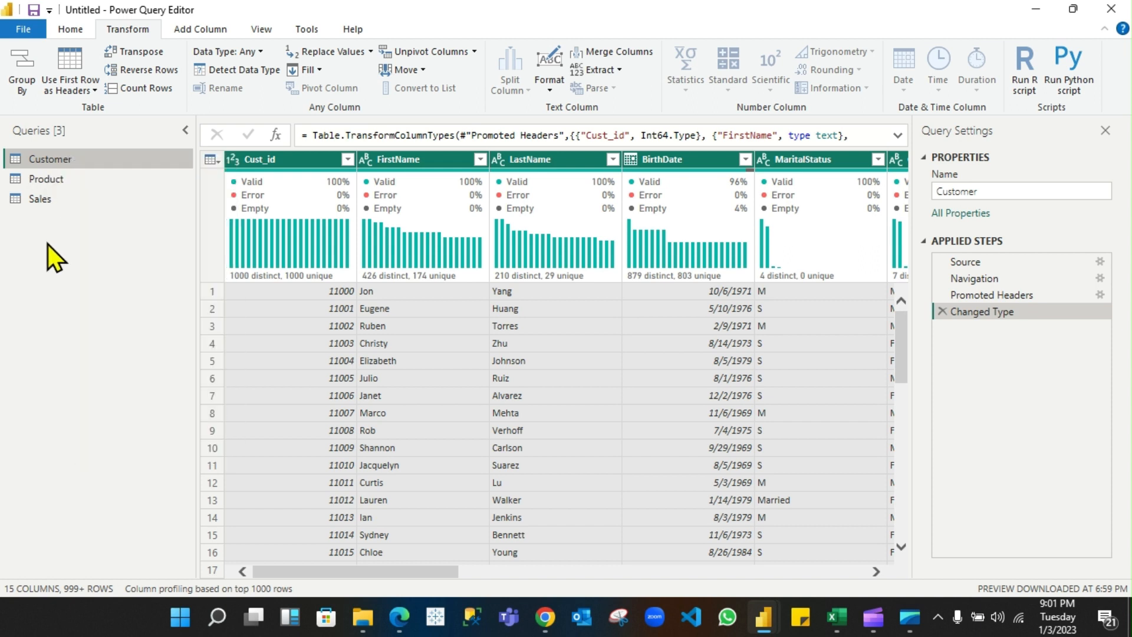
right_click(90, 155)
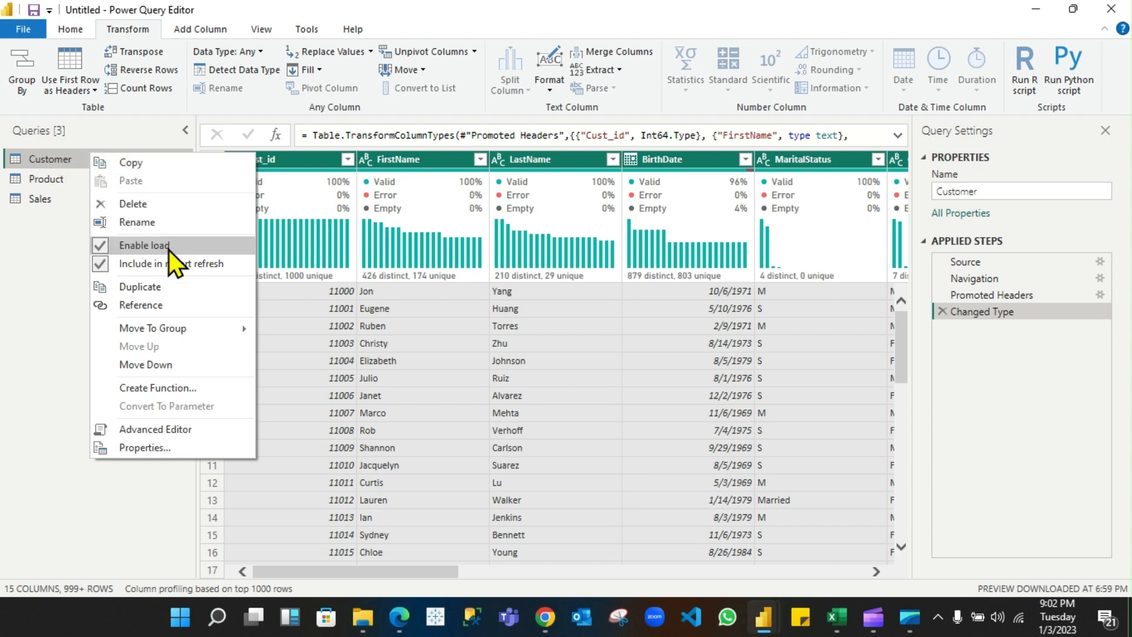
left_click(171, 284)
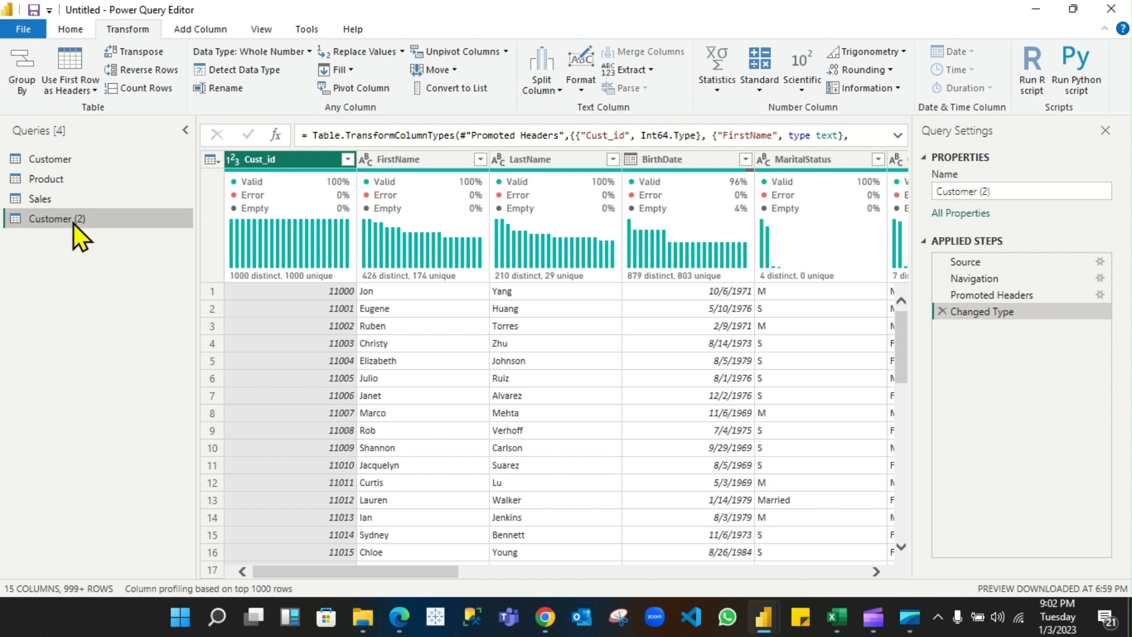
In the Advanced Editor of the duplicated Customer query, end the Changed Type line with a comma and add a new line below it
left_click(69, 32)
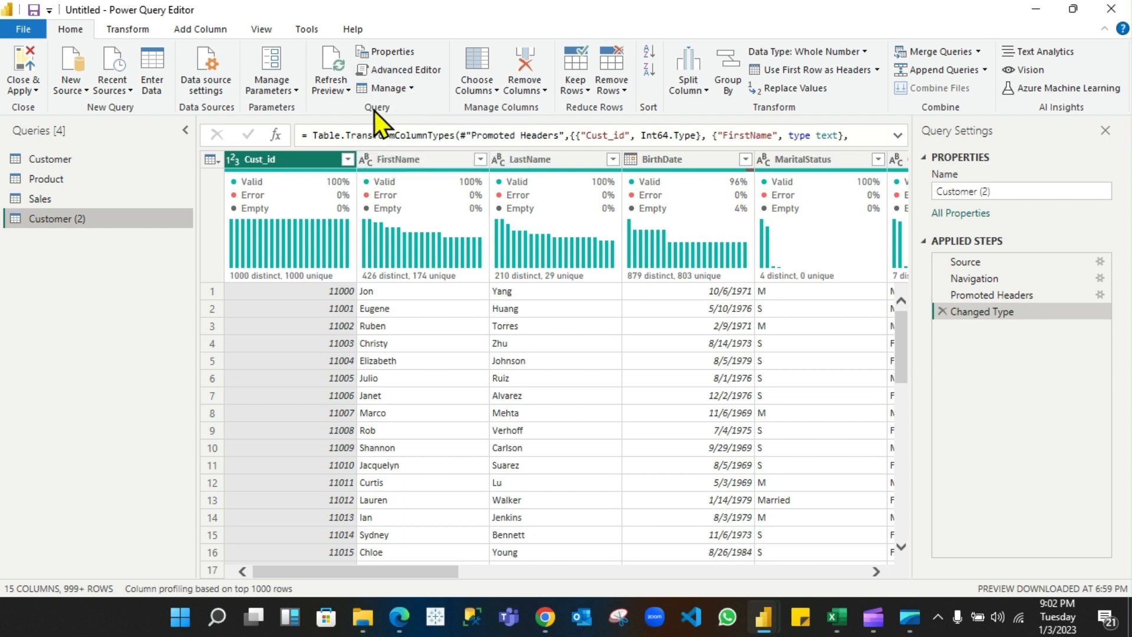
left_click(419, 74)
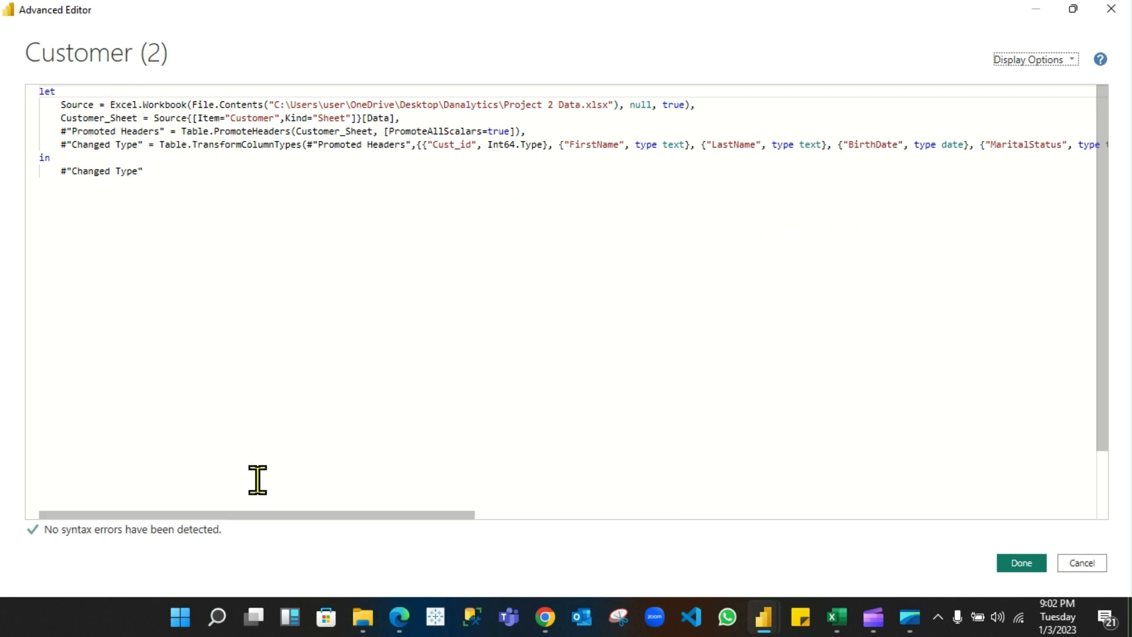
left_click_drag(260, 516, 944, 442)
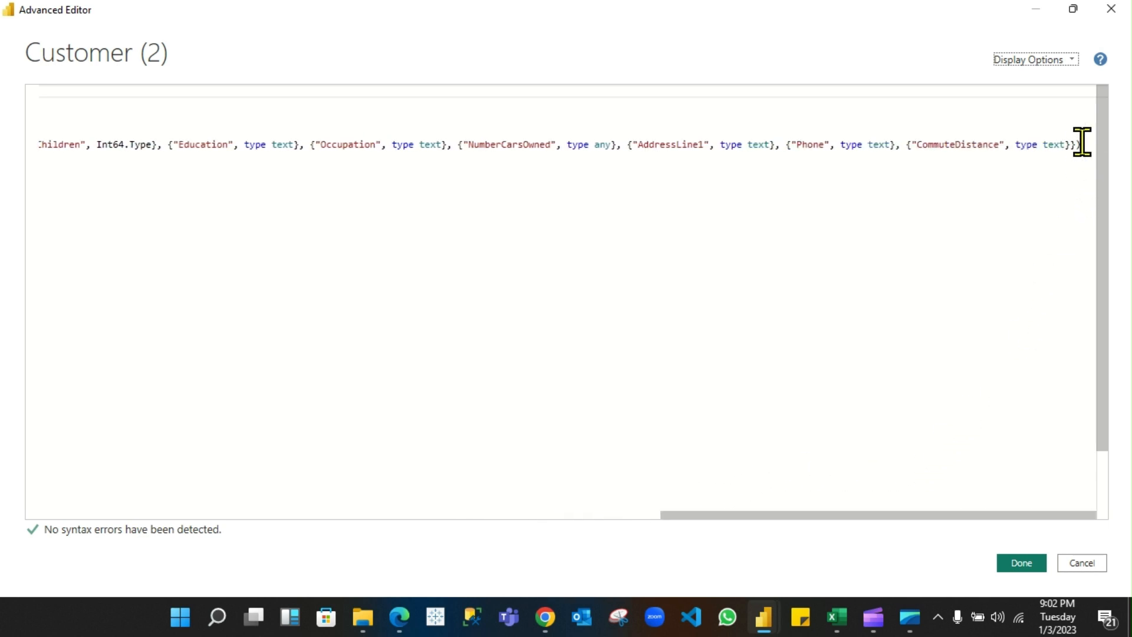
left_click_drag(1081, 142, 1080, 137)
left_click(549, 561)
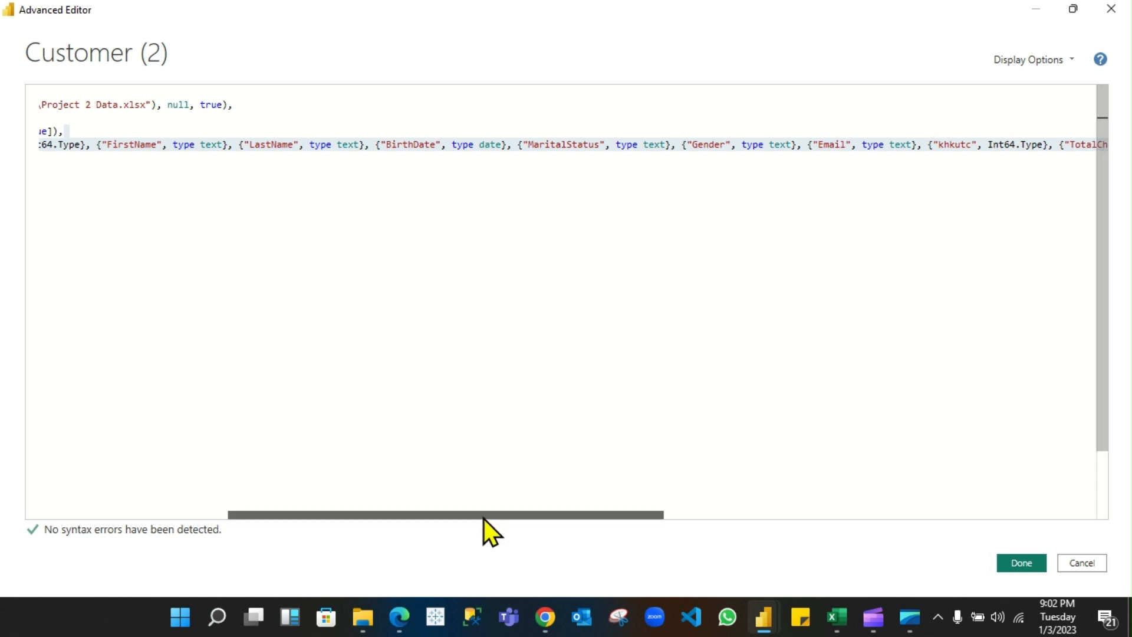
left_click_drag(483, 518, 1049, 418)
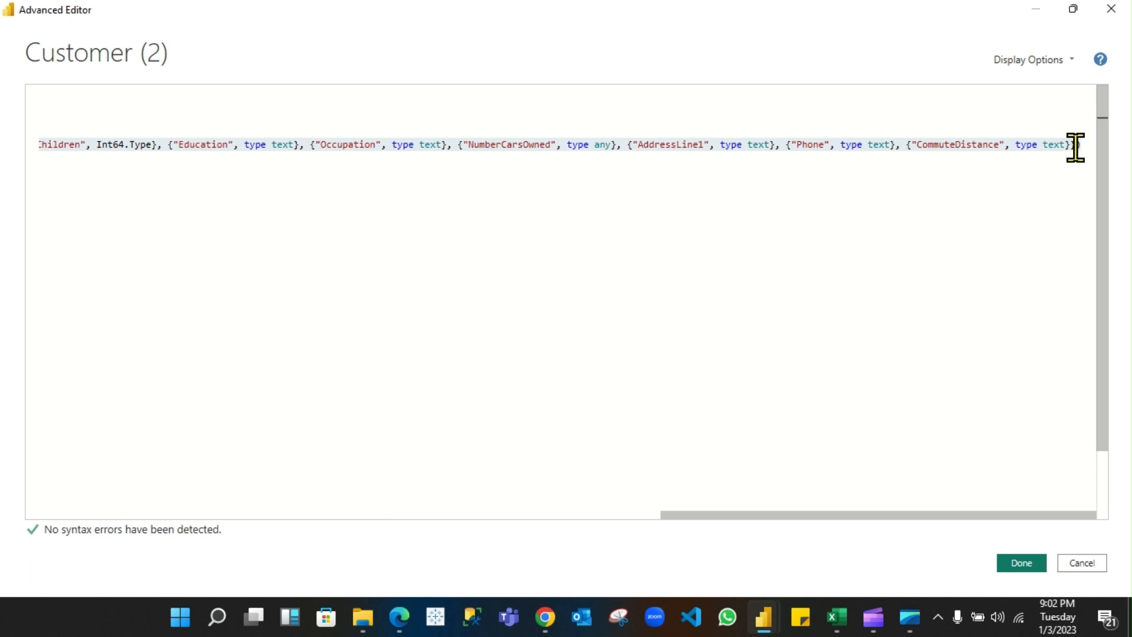
left_click(1084, 144)
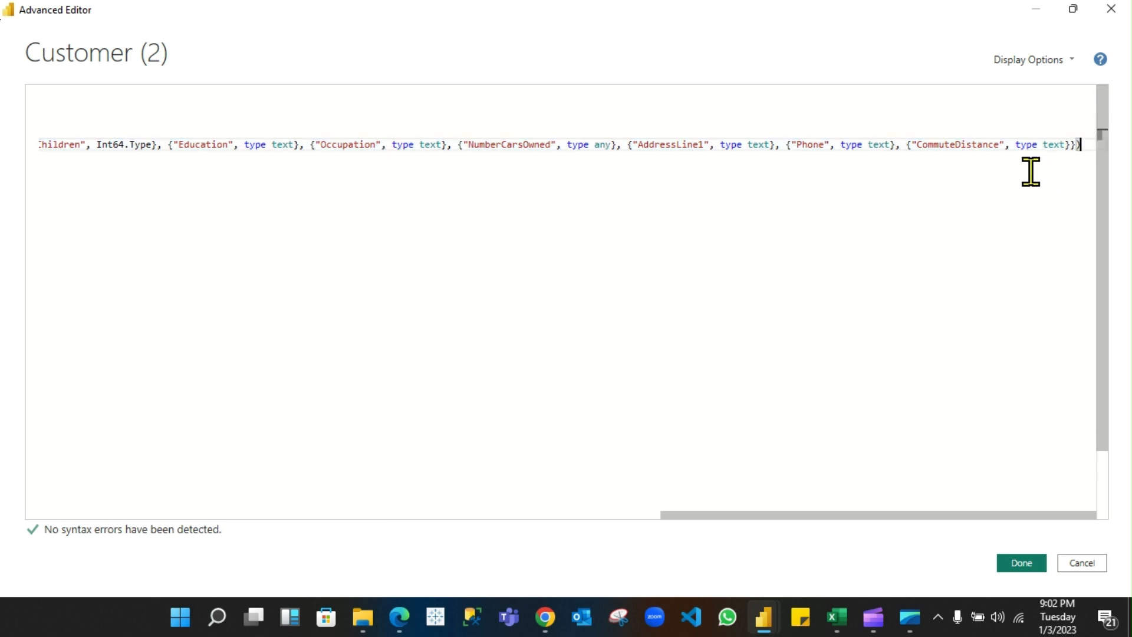
type(",")
key("Return")
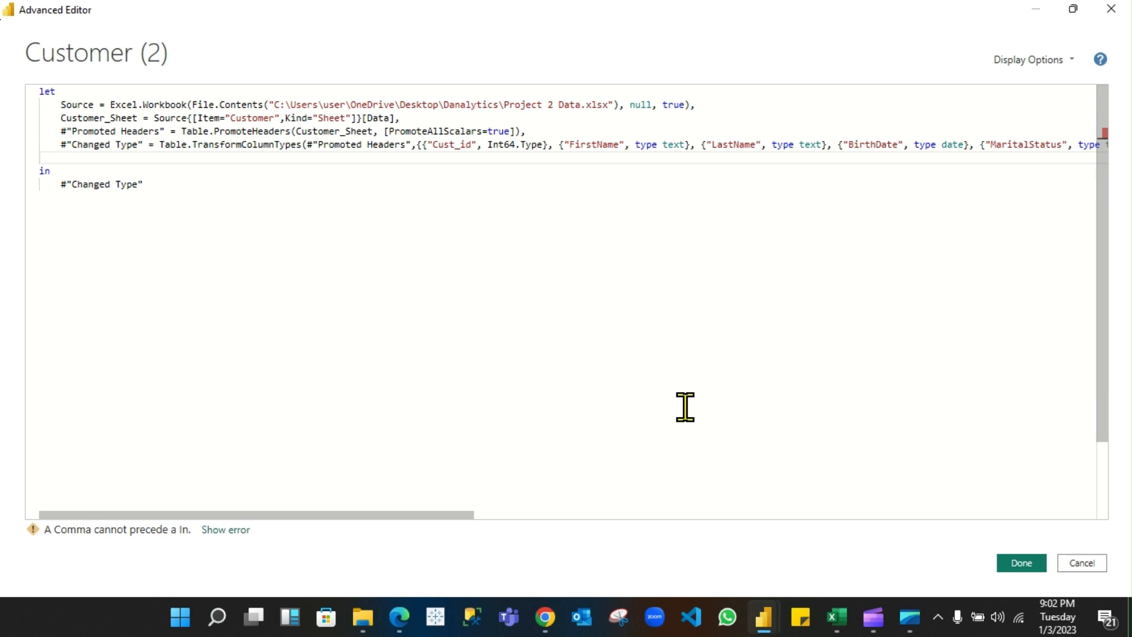
Define a new step in the query code as table_profile=Table.Profile(#"Changed Type")
type("table")
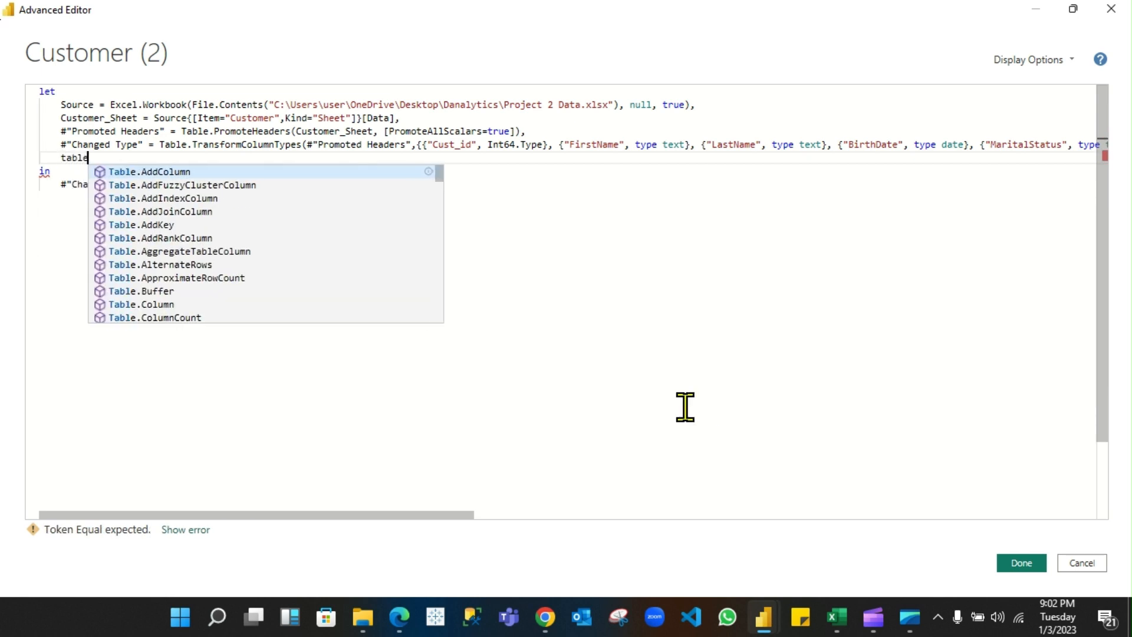
type("_pro")
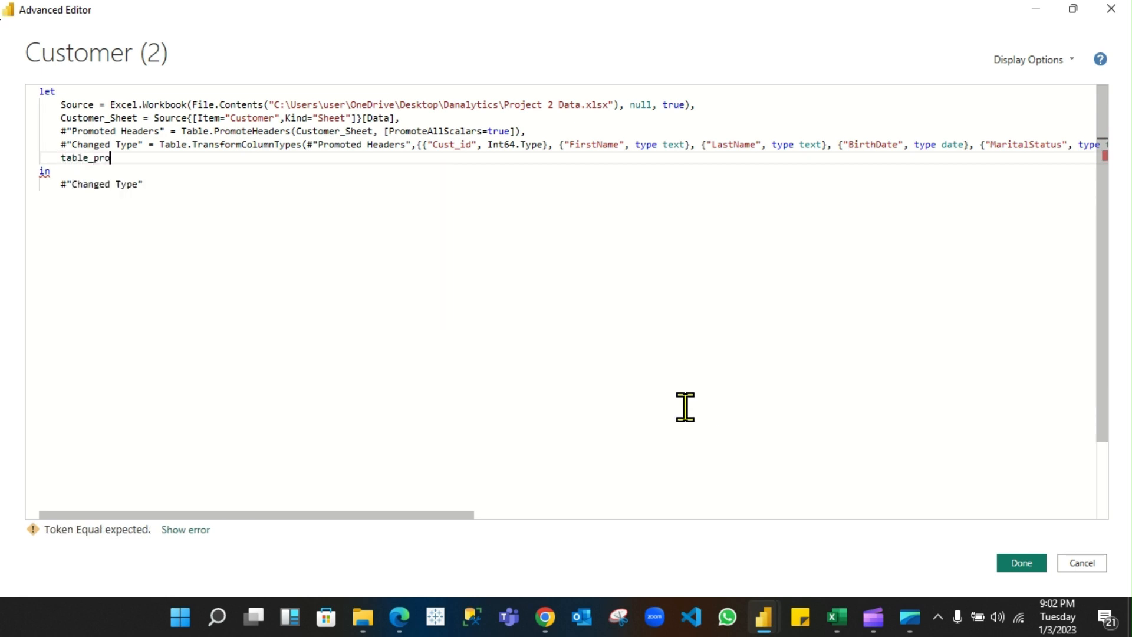
type("file=")
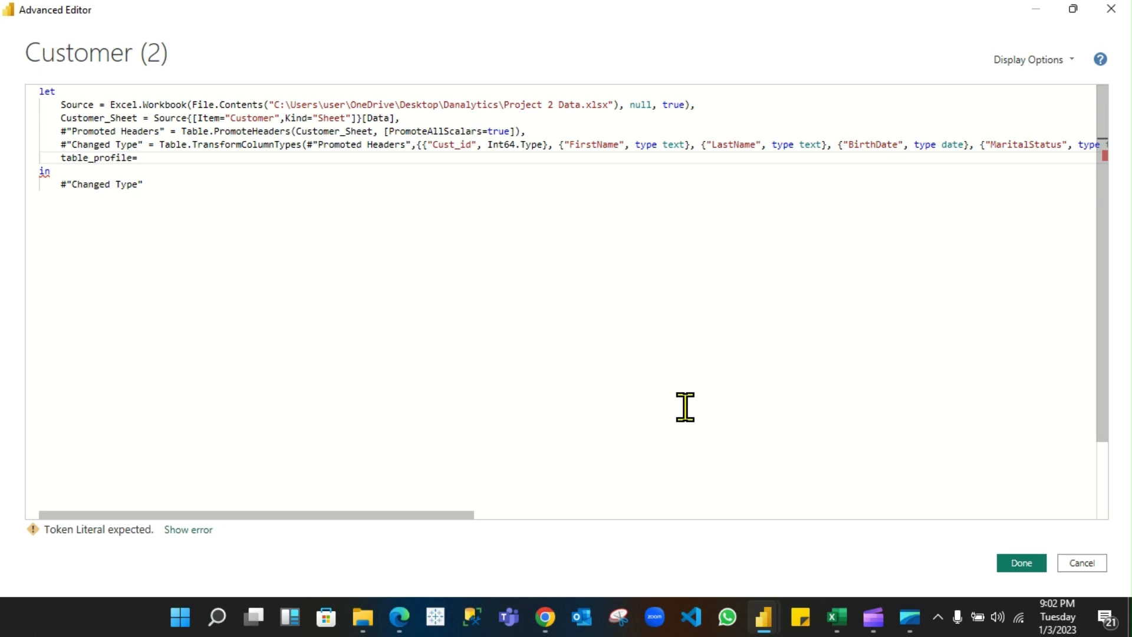
type("Tabl")
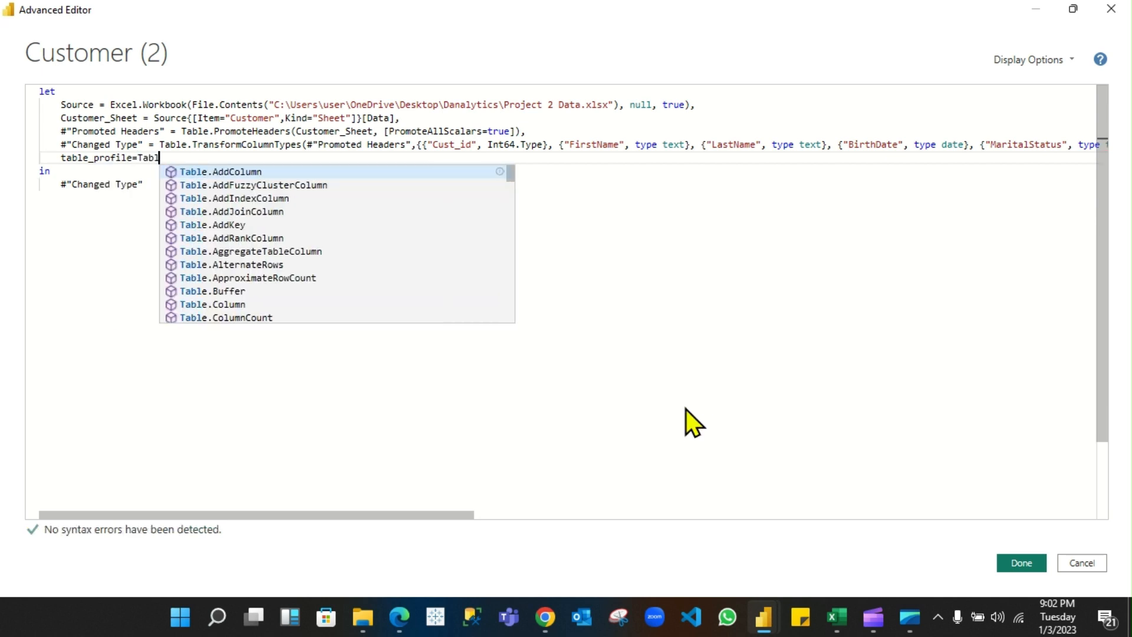
type("e.")
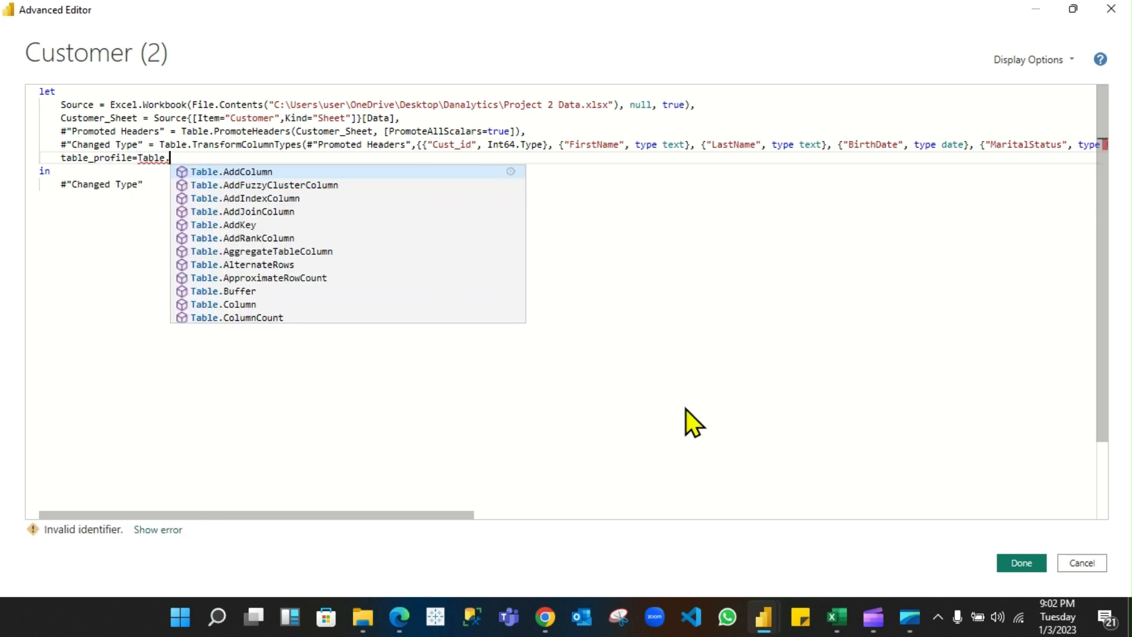
type("Pro")
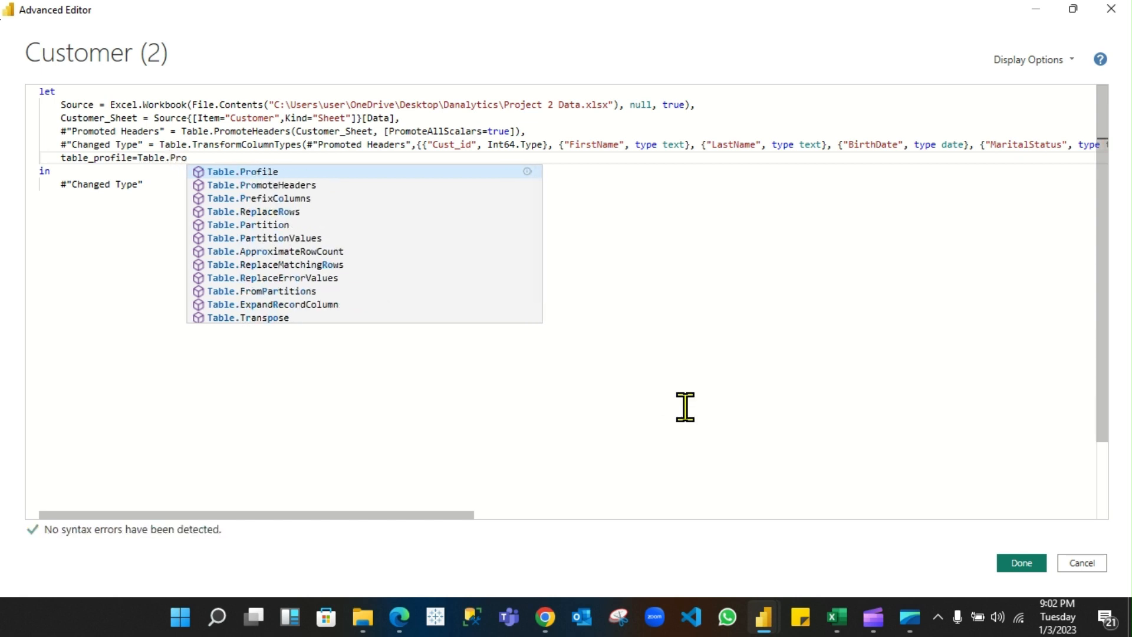
key("Tab")
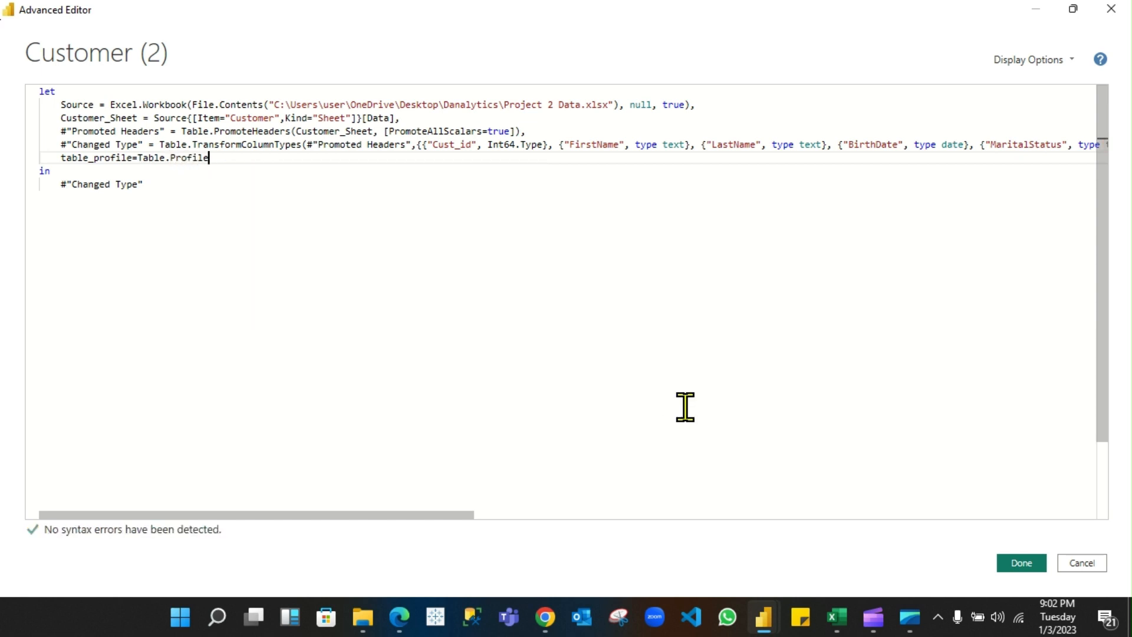
type("(")
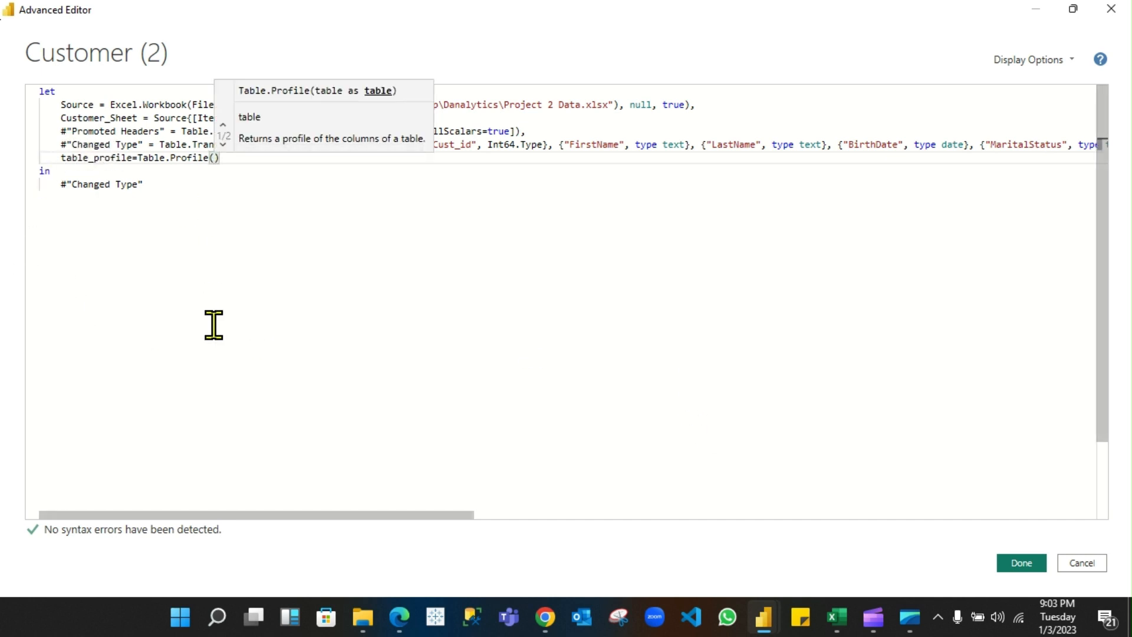
type("#")
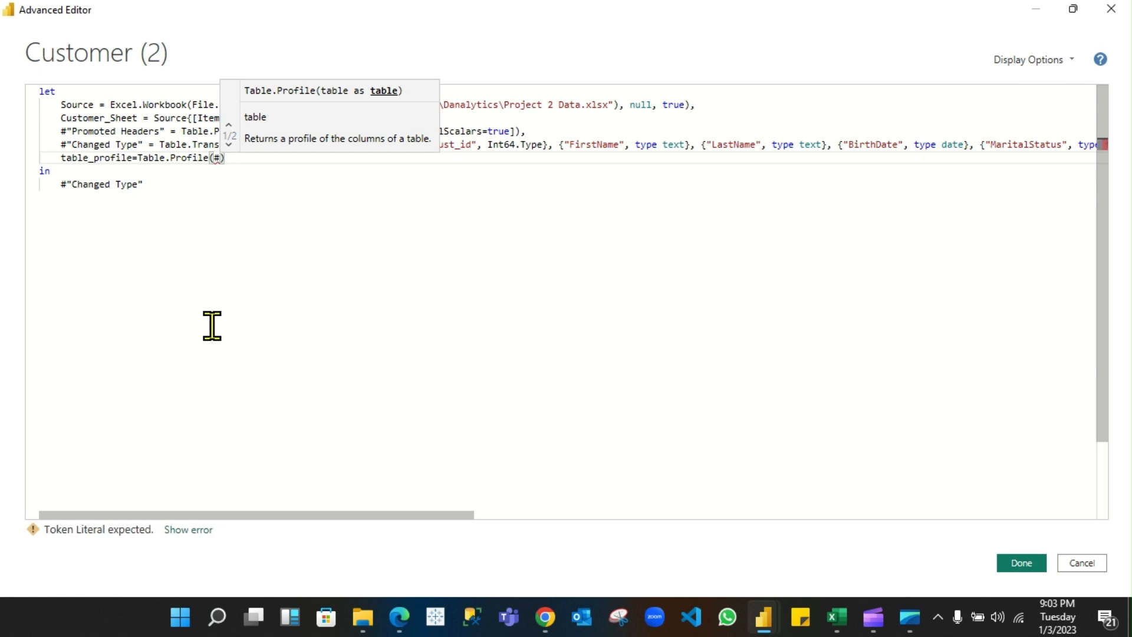
type("\"Cha")
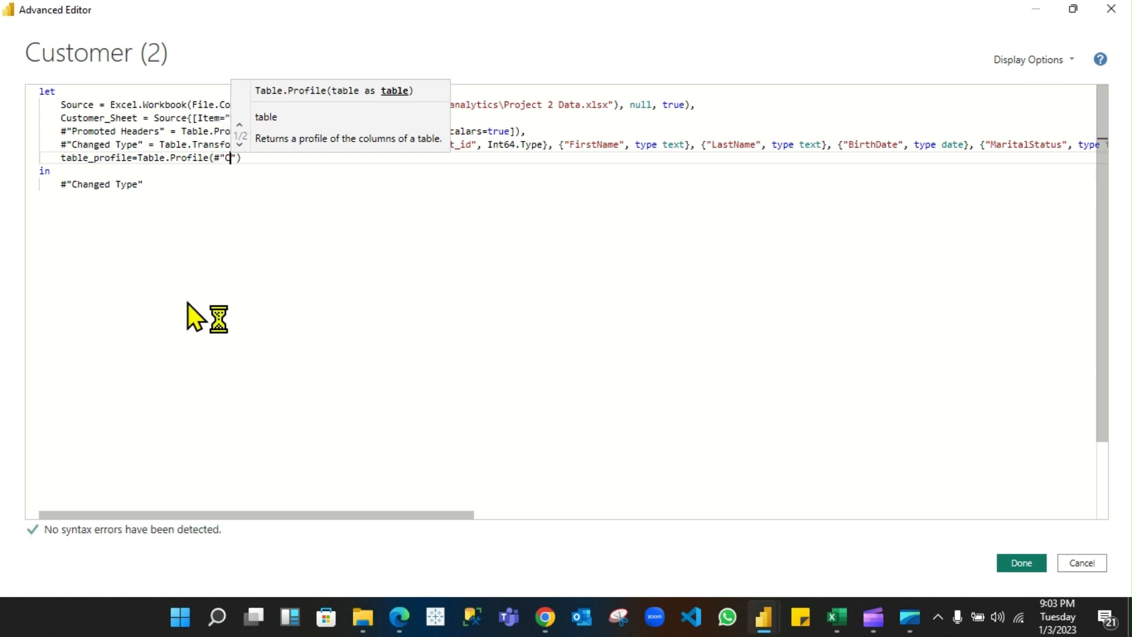
type("n")
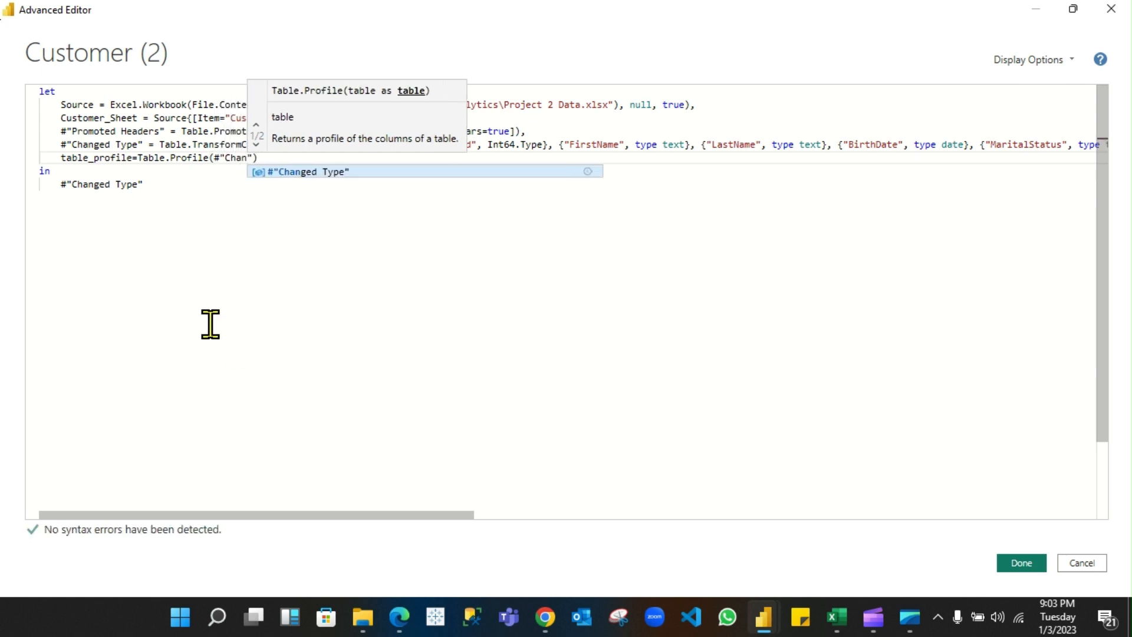
key("Tab")
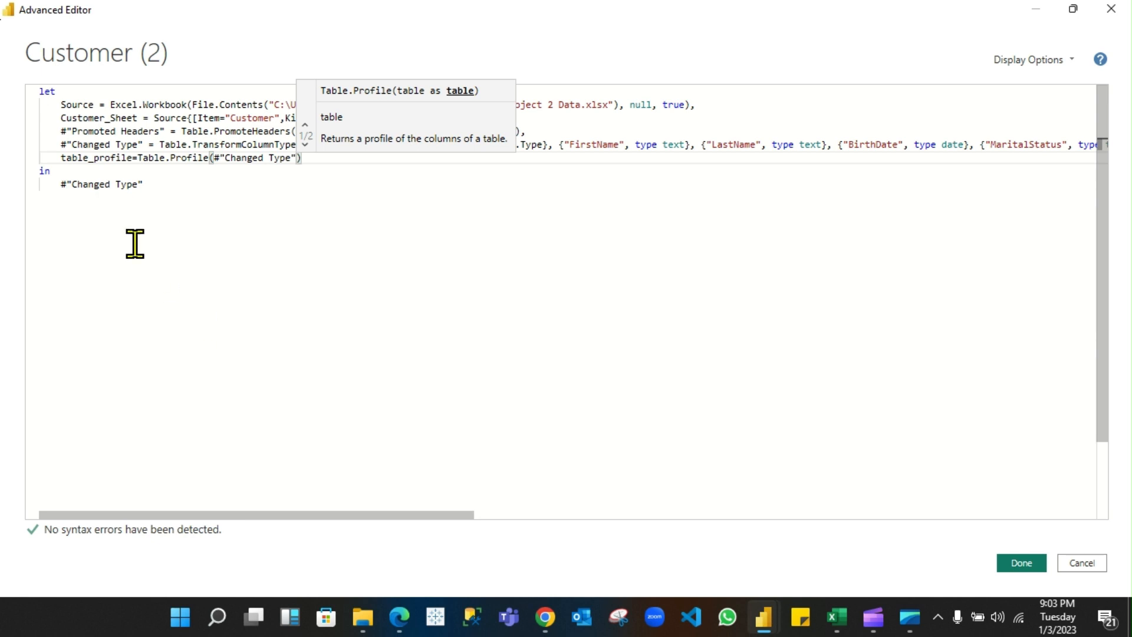
Replace the query's output after "in" with table_profile and apply the edited code
left_click(157, 183)
key("BackSpace")
key("BackSpace")
key("BackSpace")
key("BackSpace")
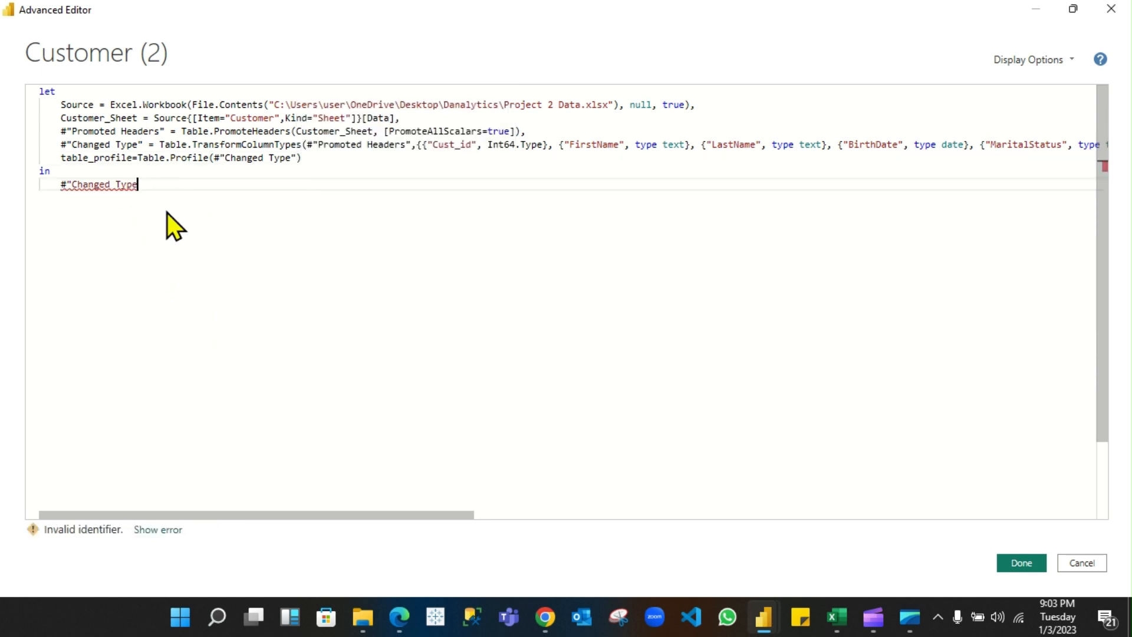
key("BackSpace")
key("BackSpace")
key("BackSpace")
key("BackSpace")
key("BackSpace")
key("BackSpace")
key("BackSpace")
key("BackSpace")
key("BackSpace")
key("BackSpace")
key("BackSpace")
type("ta")
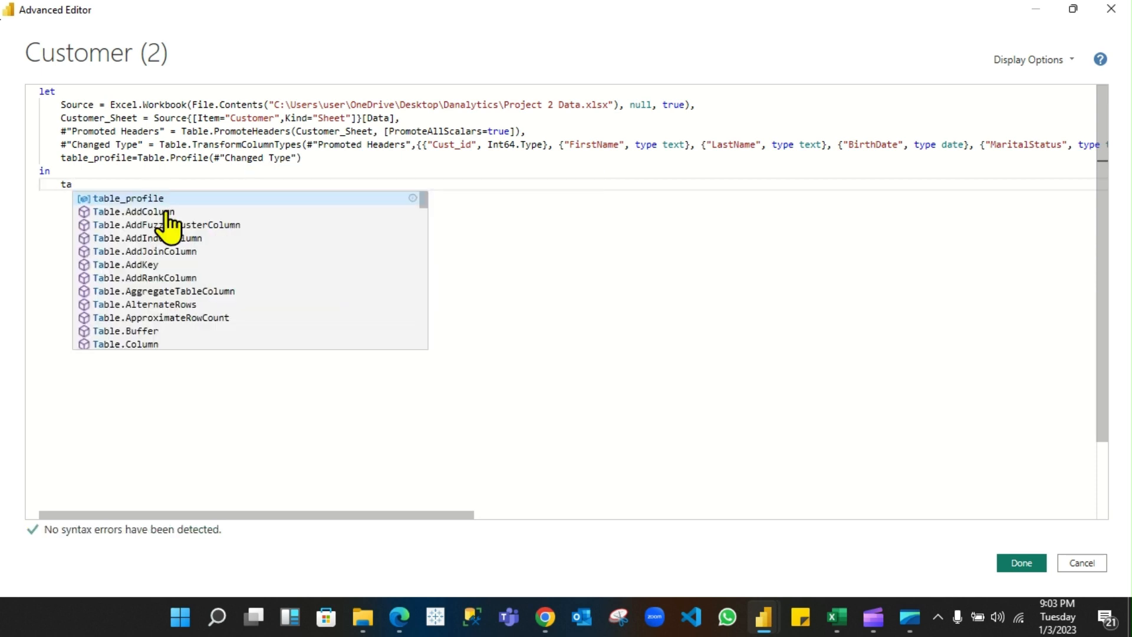
type("ble_")
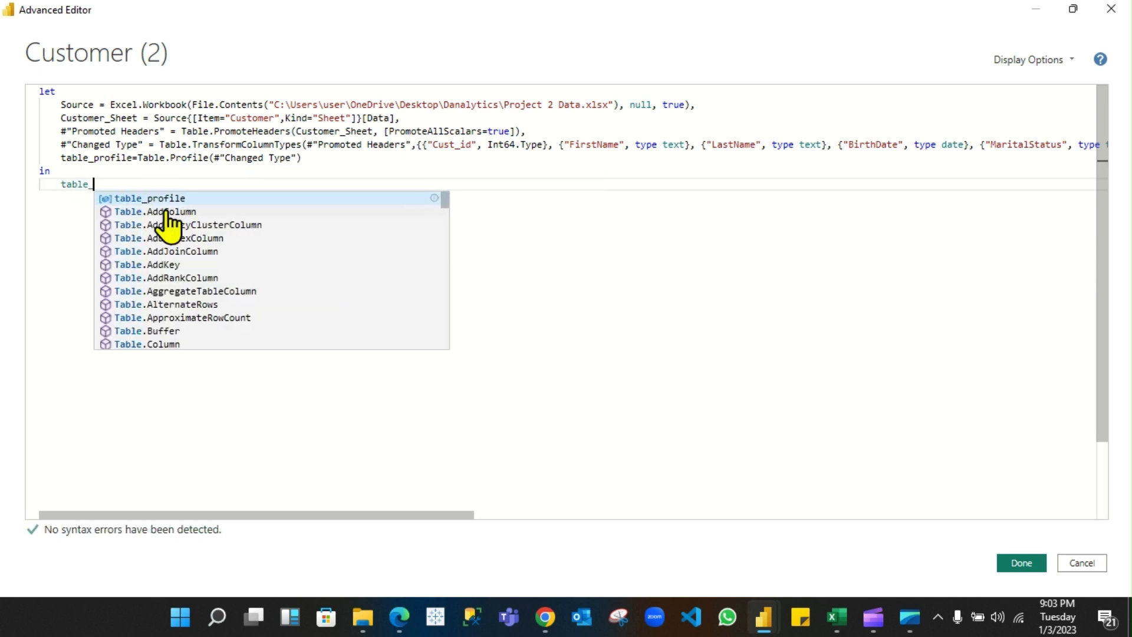
key("Tab")
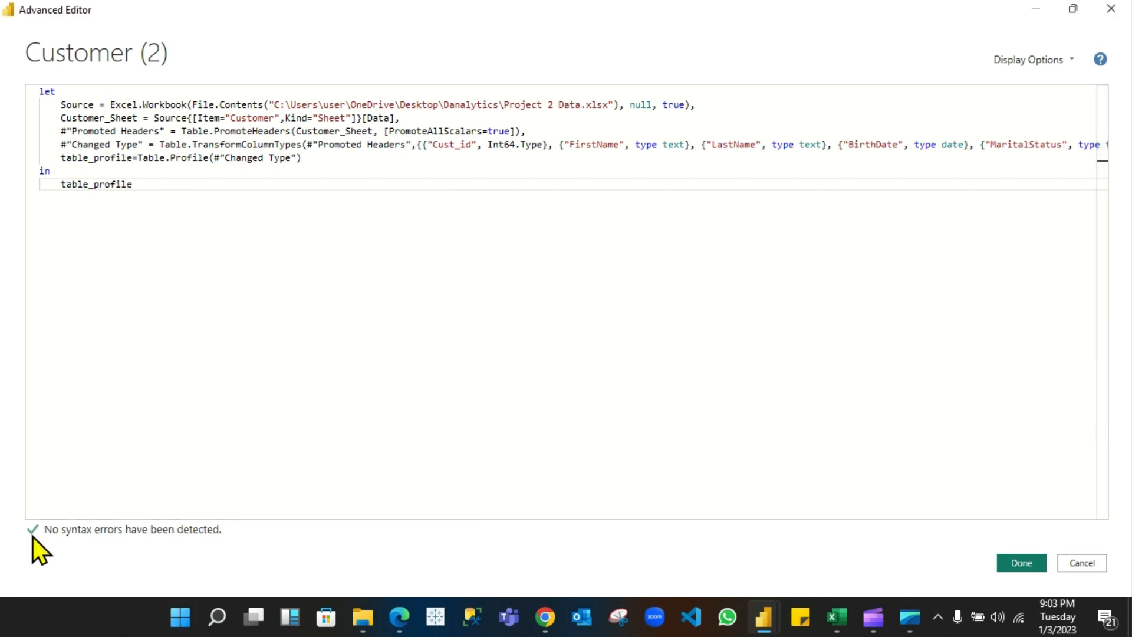
left_click(1014, 560)
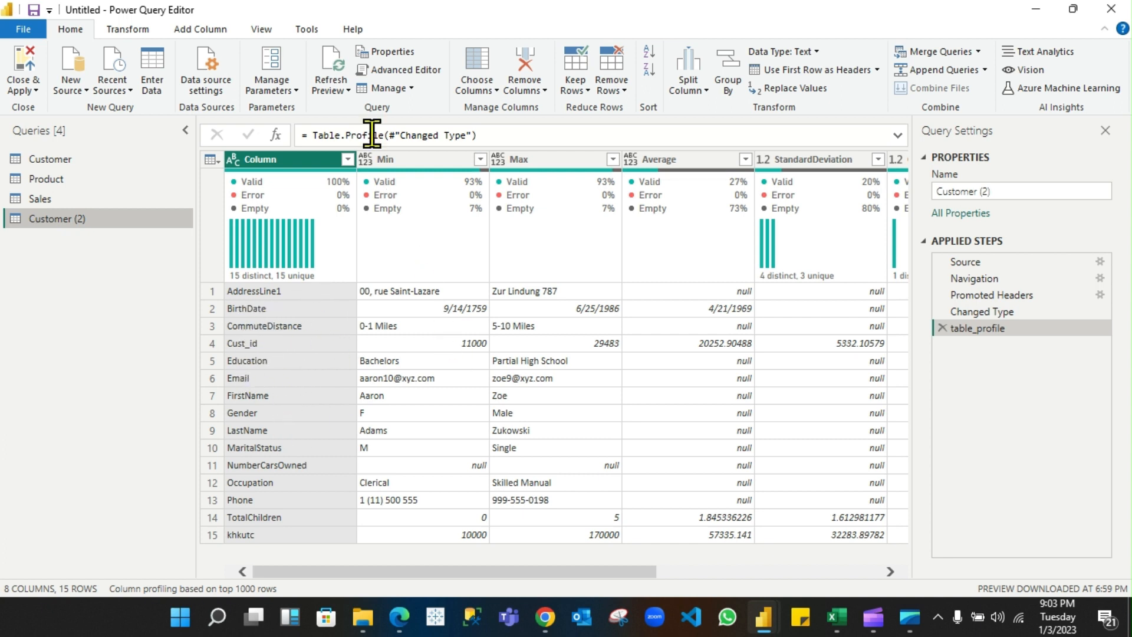
Examine the Customer profile's Min, Max, Average, StandardDeviation, Count, NullCount and DistinctCount columns, with a brief look at the Sales query
mouse_move(398, 175)
left_click(432, 519)
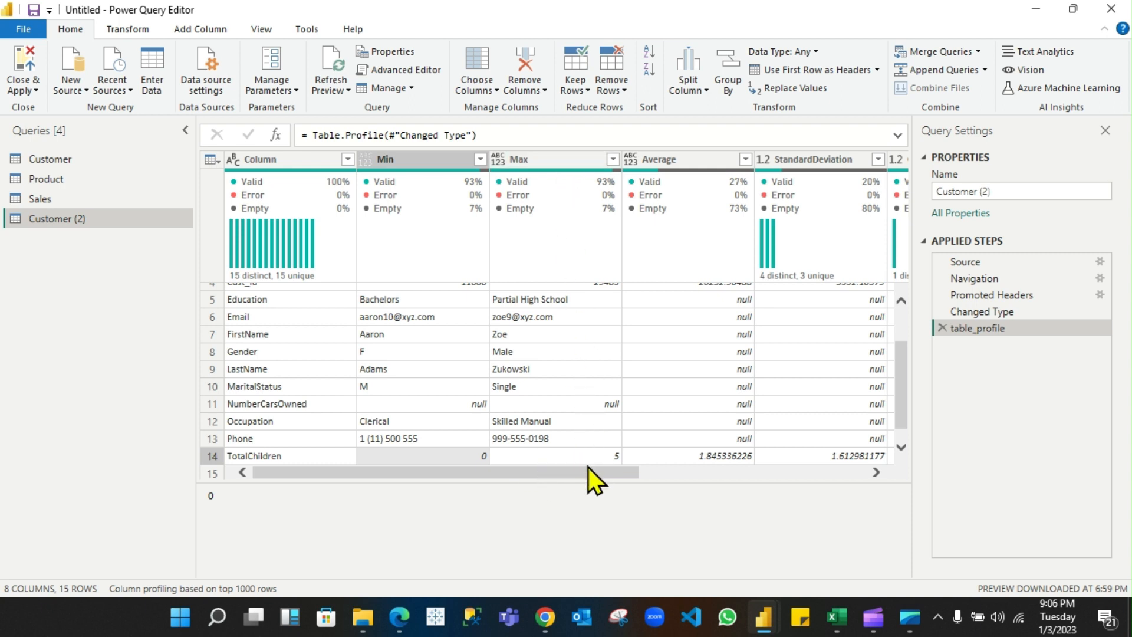
left_click_drag(572, 468, 649, 466)
scroll(590, 380, "up", 1)
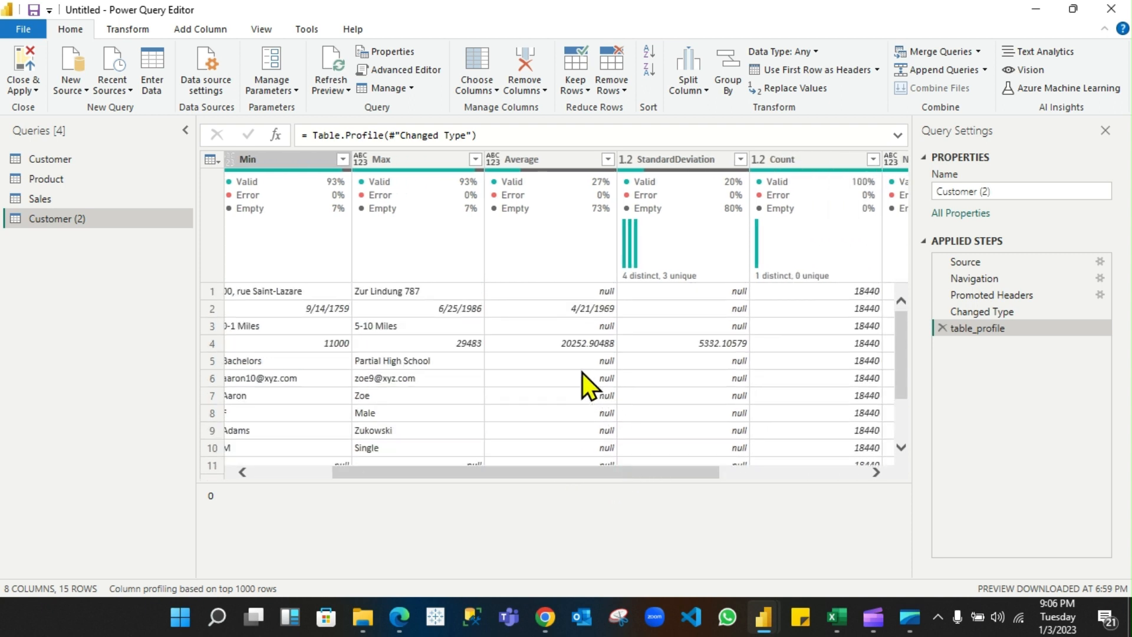
left_click(93, 197)
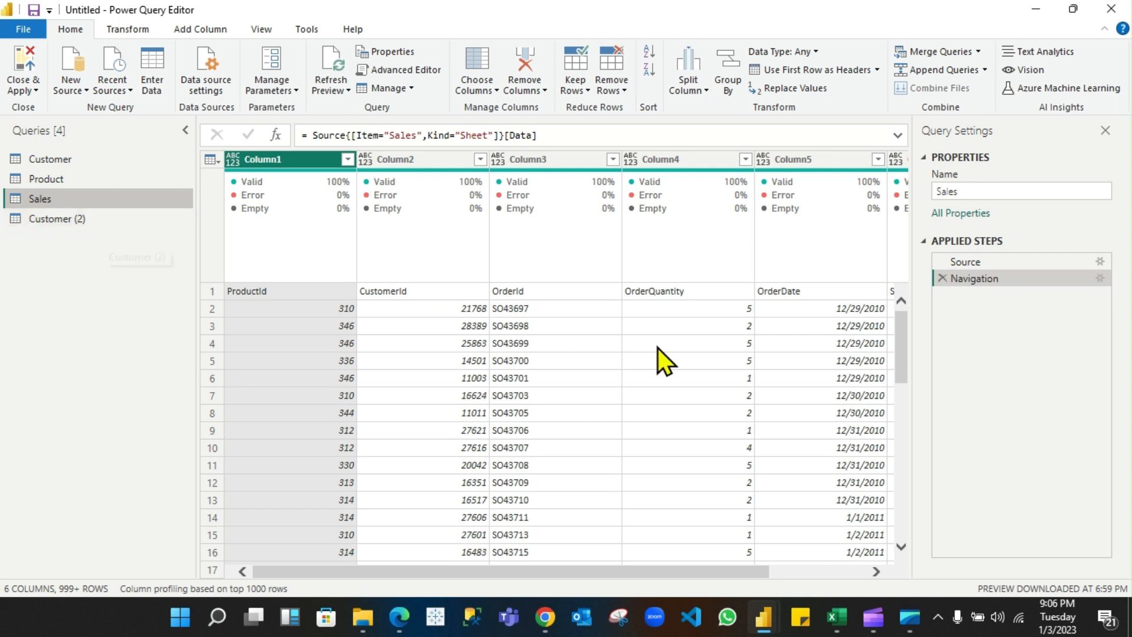
left_click(98, 217)
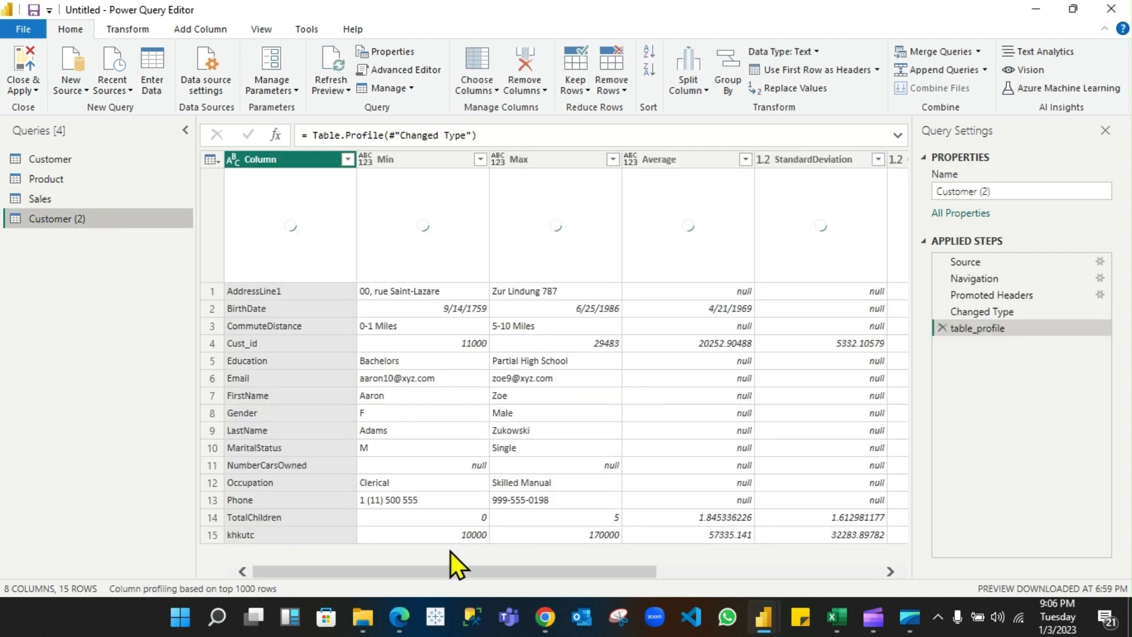
left_click_drag(454, 573, 556, 575)
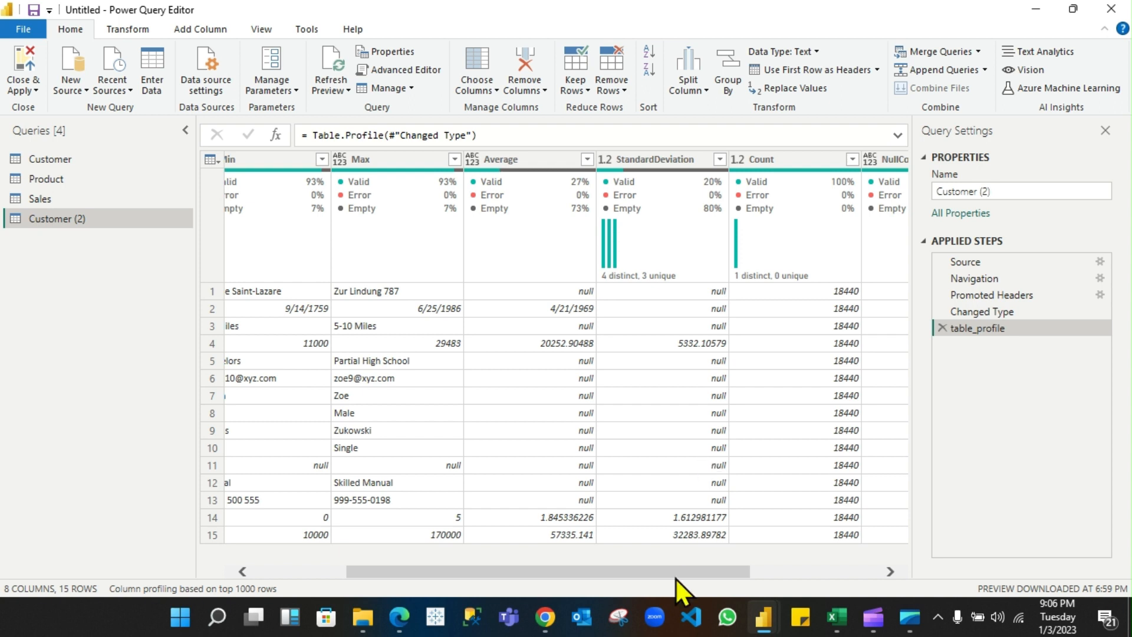
left_click_drag(671, 576, 790, 577)
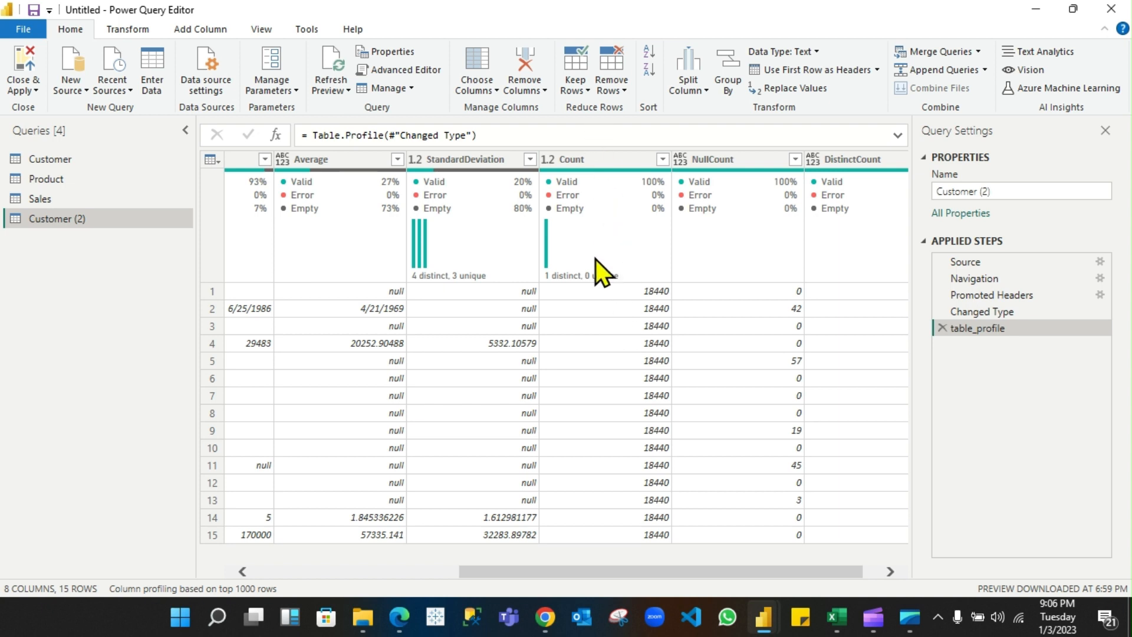
mouse_move(653, 224)
left_click_drag(607, 568, 636, 572)
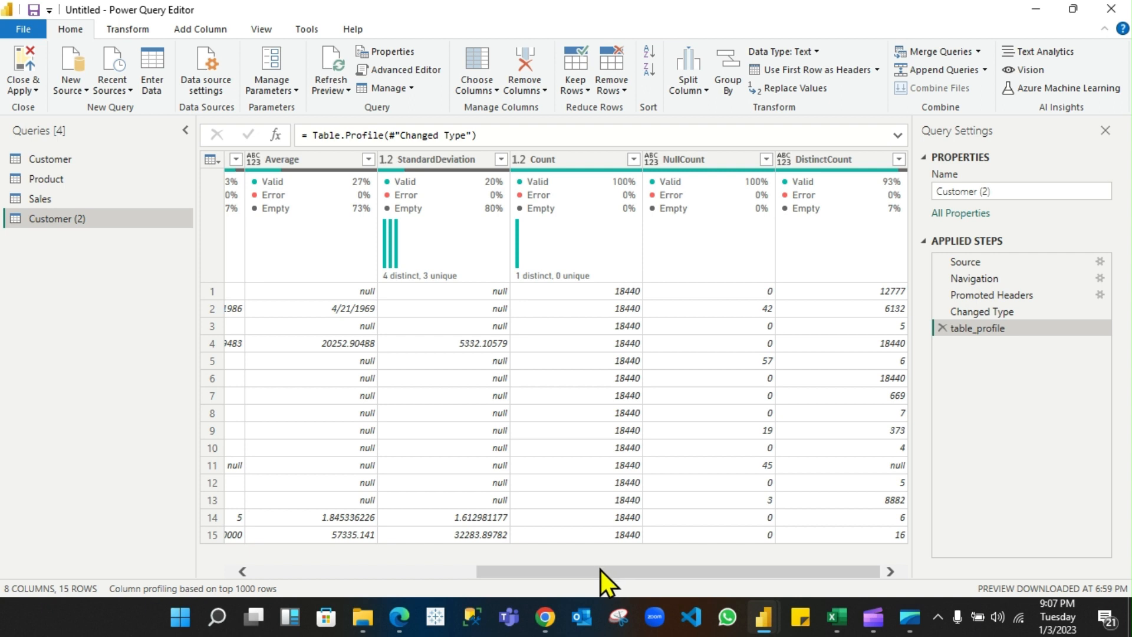
left_click_drag(603, 572, 603, 575)
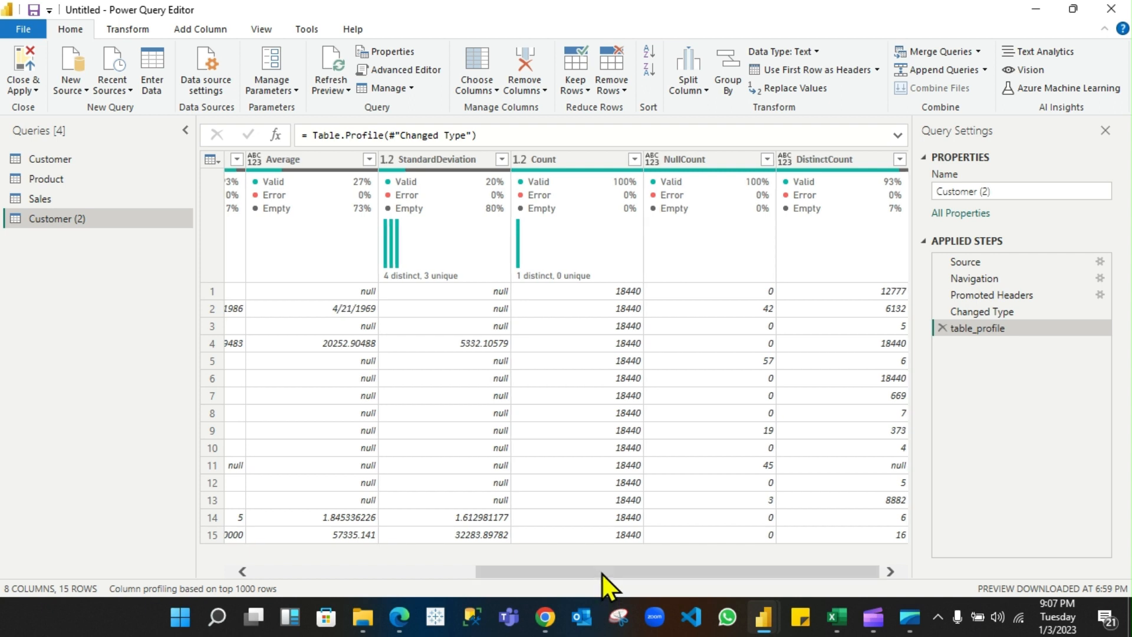
Examine the NullCount values for Education, LastName and NumberCarsOwned against the profile's column names, and look at the Customer query
left_click(757, 362)
left_click_drag(667, 467, 702, 455)
left_click(717, 430)
scroll(758, 379, "down", 1)
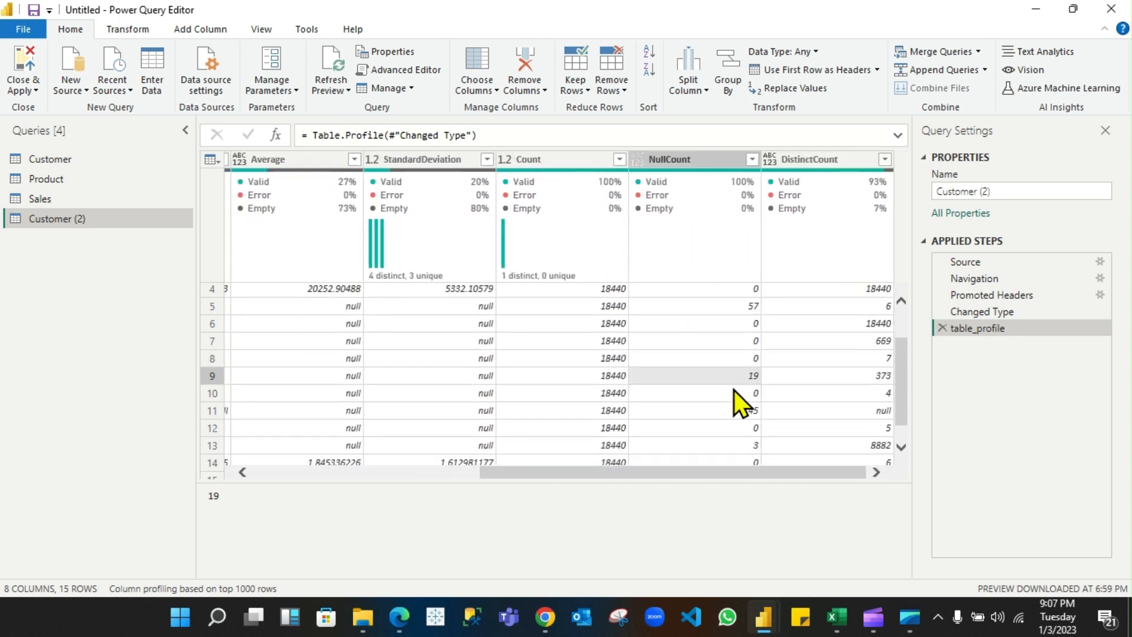
left_click(718, 413)
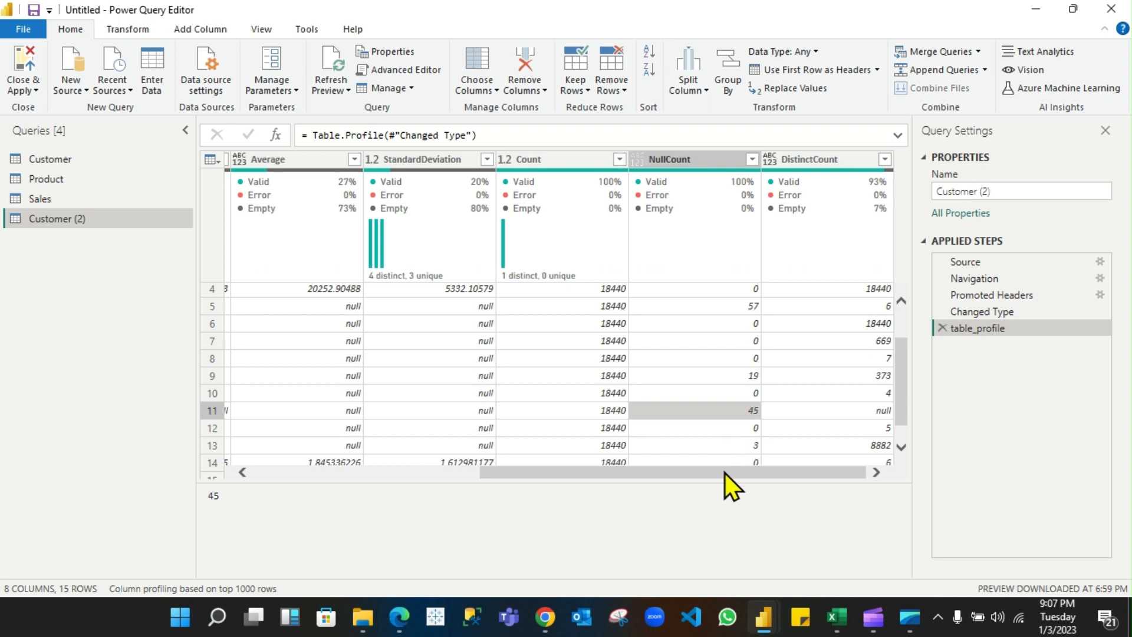
left_click_drag(724, 473, 303, 449)
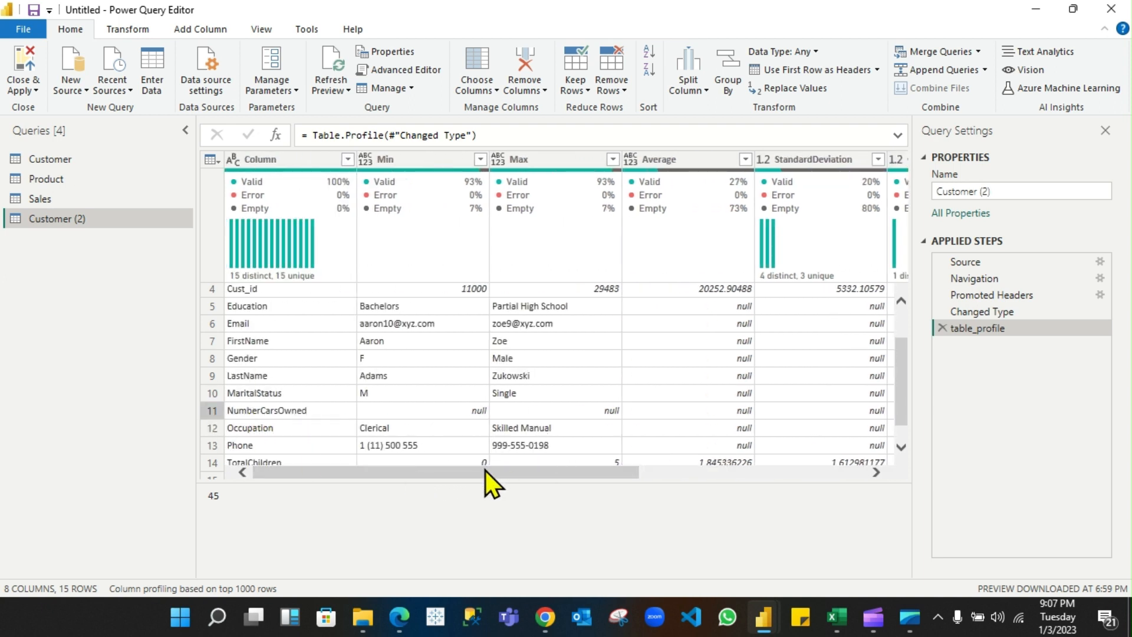
left_click_drag(485, 472, 741, 466)
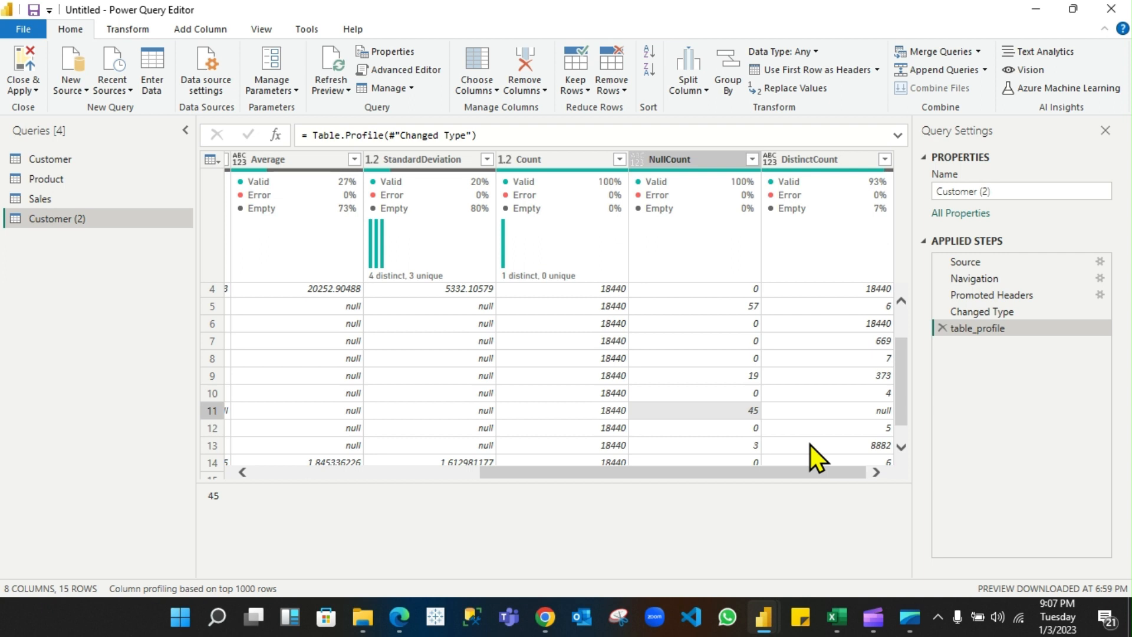
left_click(67, 158)
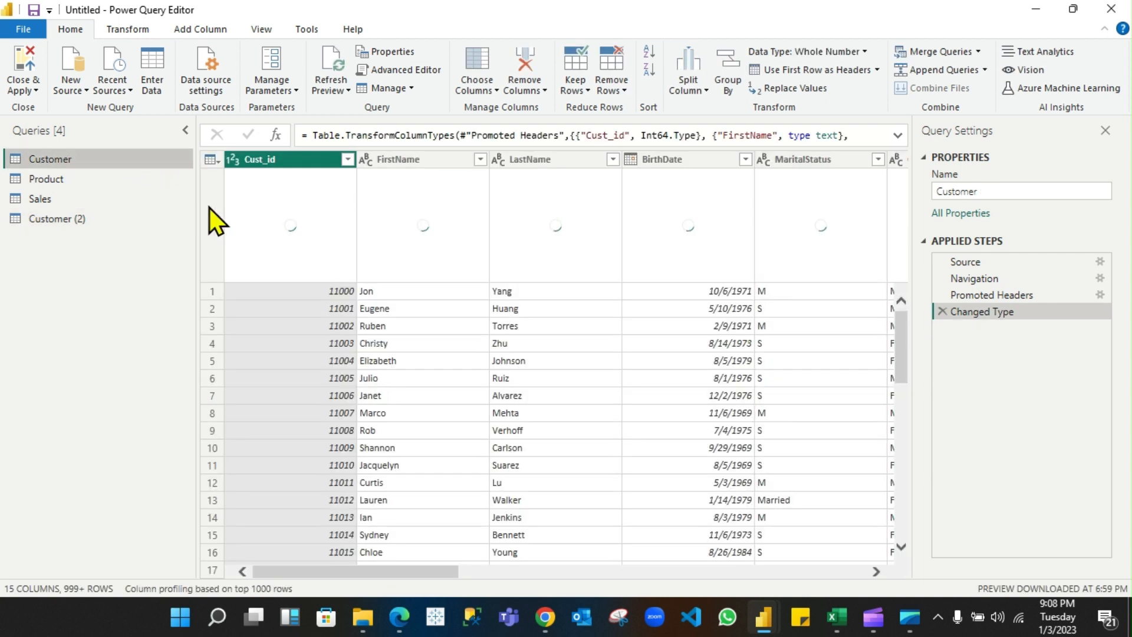
Rename the Customer (2) query as "Customer_table profile" and return to the Customer query
left_click(80, 221)
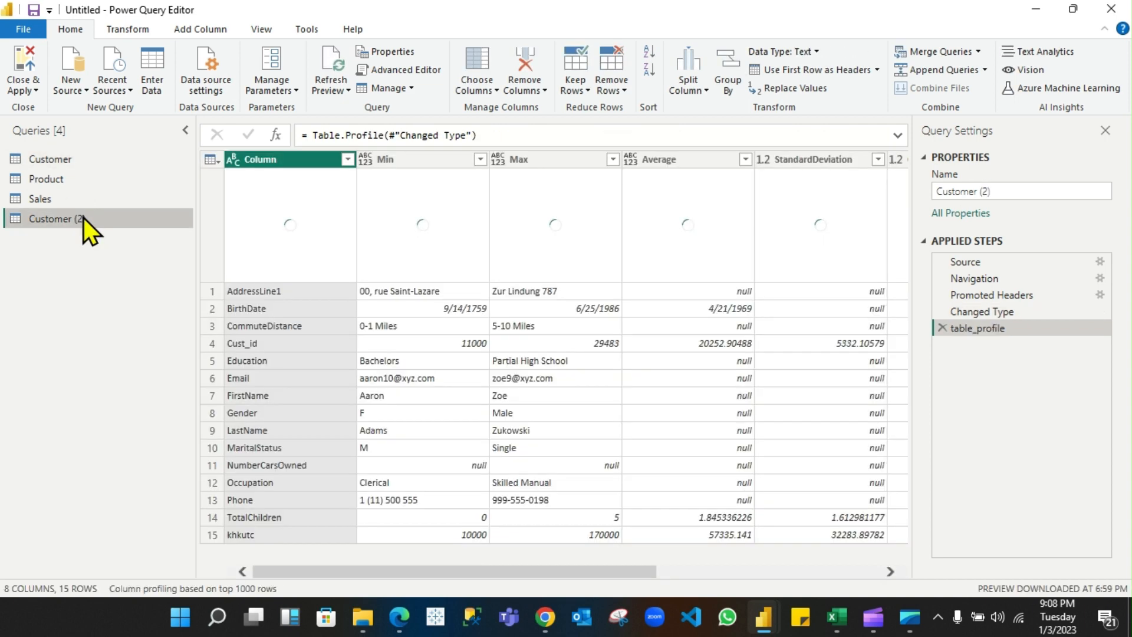
double_click(83, 218)
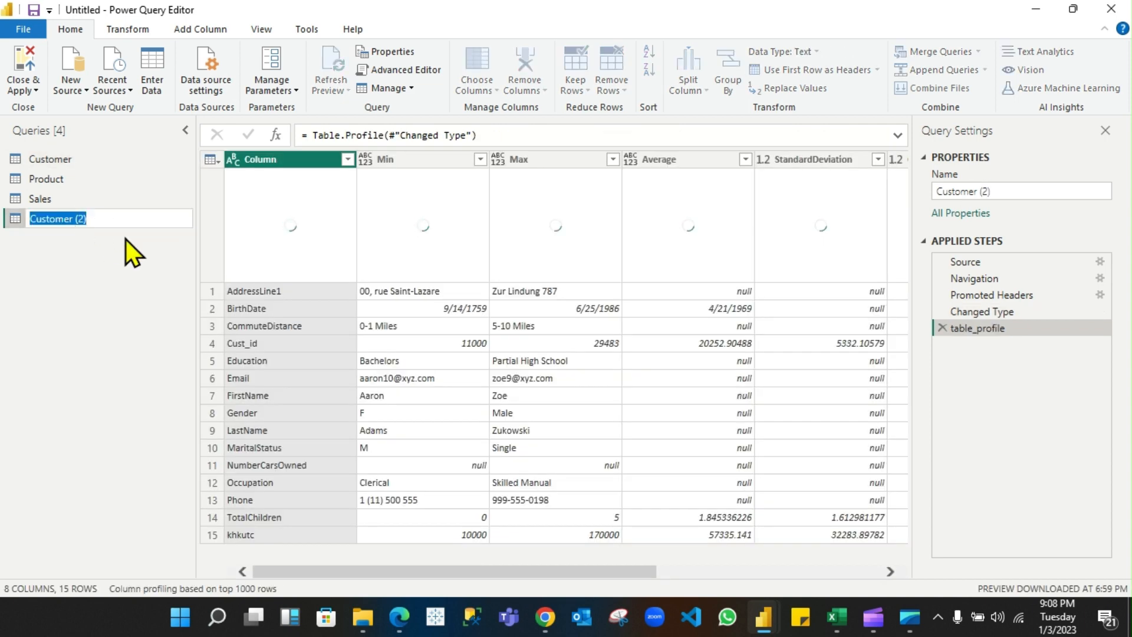
left_click(99, 218)
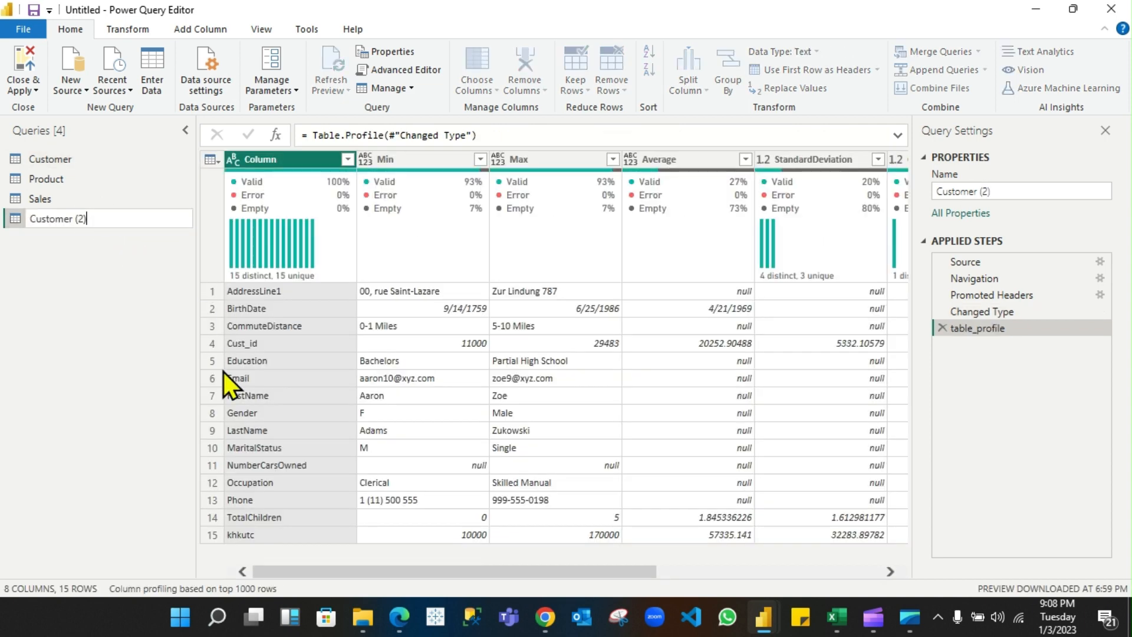
key("BackSpace")
key("BackSpace")
key("BackSpace")
key("BackSpace")
type("_table profile")
key("Return")
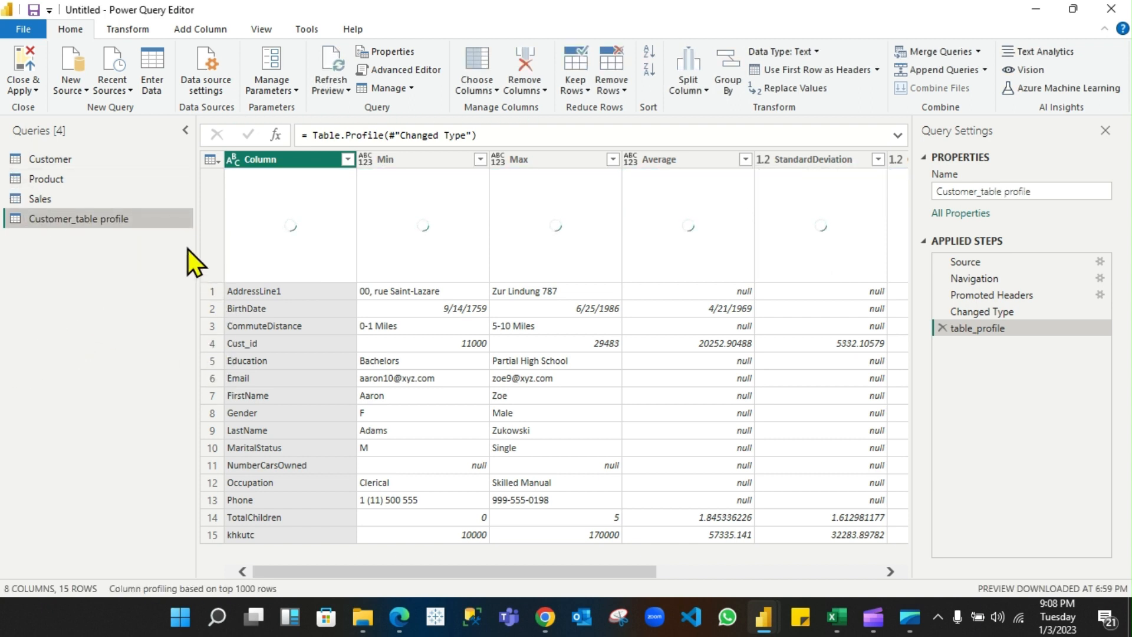
left_click(80, 161)
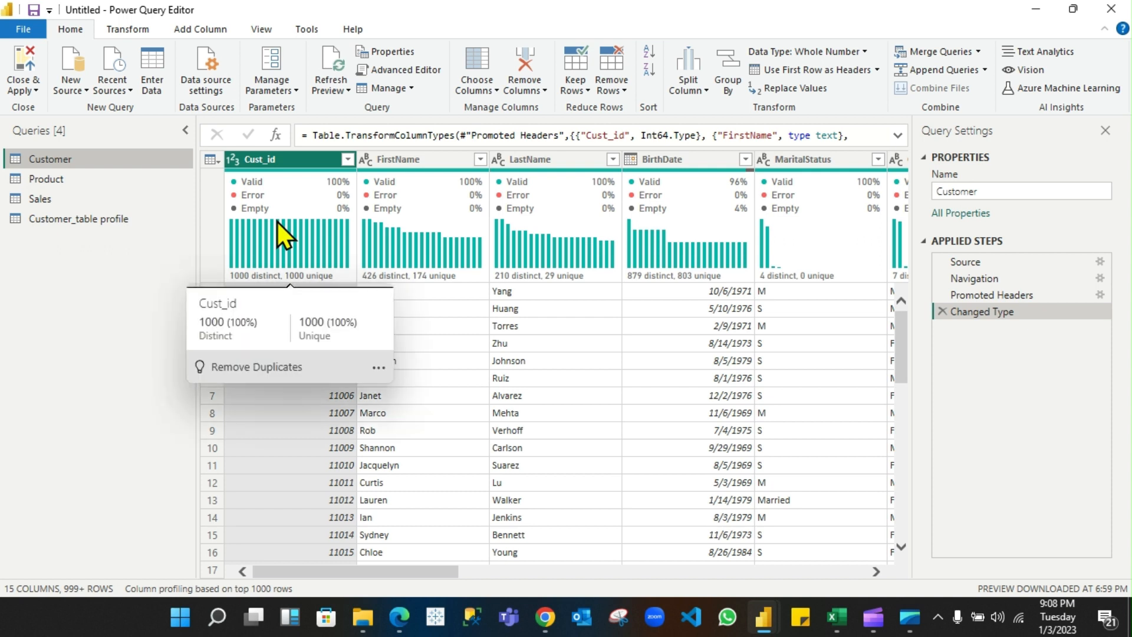
Compare the Cust_id column's distinct and unique counts in the Customer query with the Count and DistinctCount columns of Customer_table profile
mouse_move(355, 220)
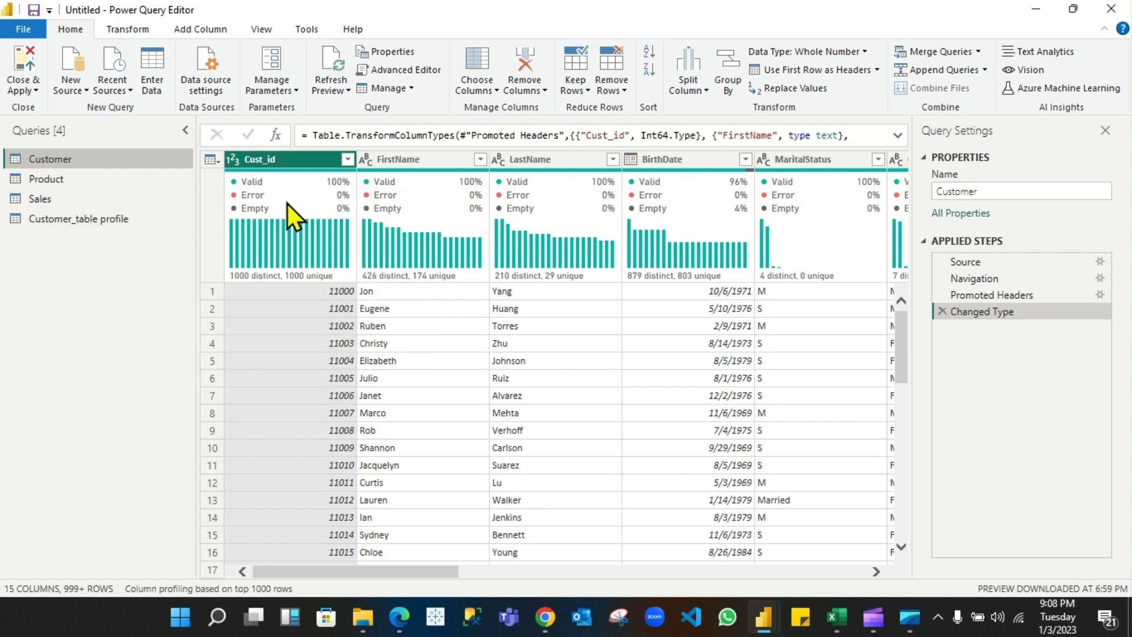
mouse_move(251, 196)
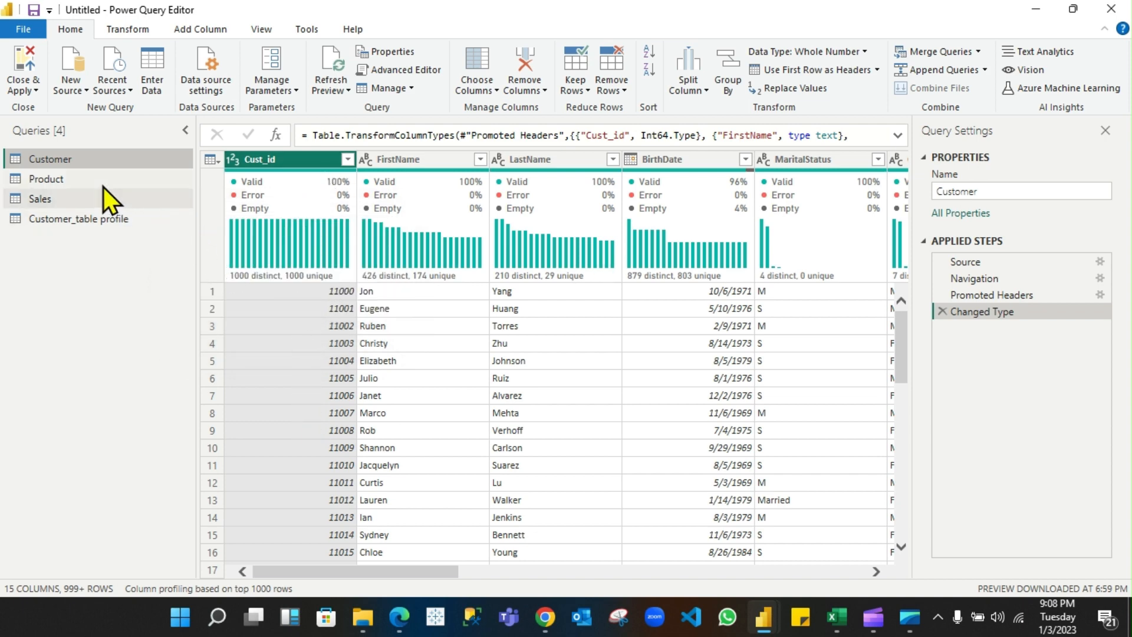
left_click(107, 218)
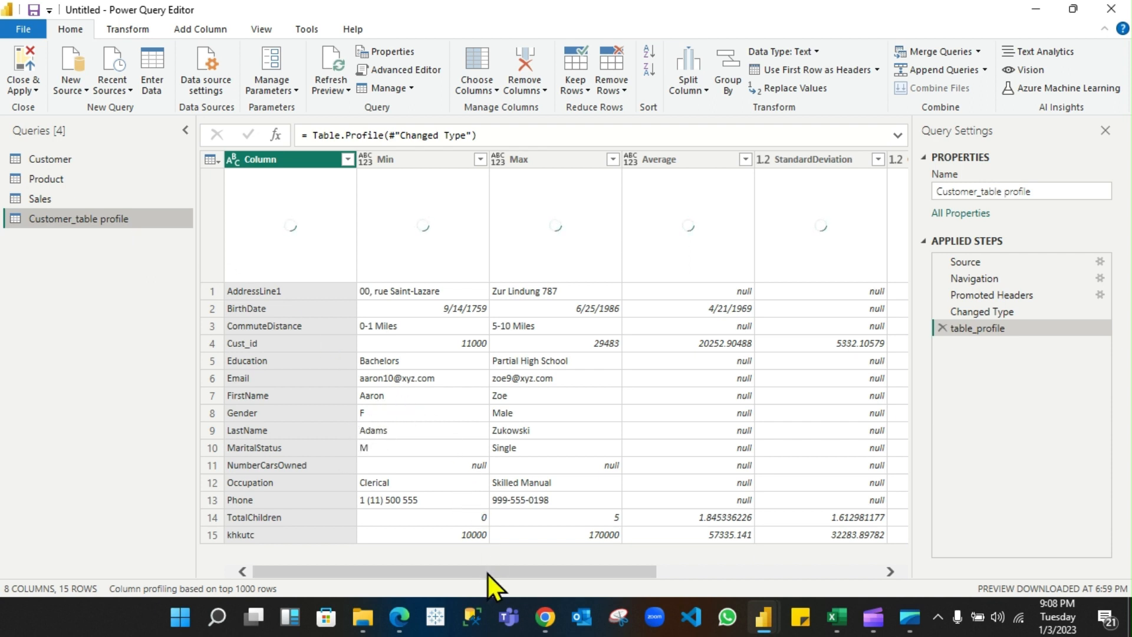
left_click_drag(487, 575, 708, 580)
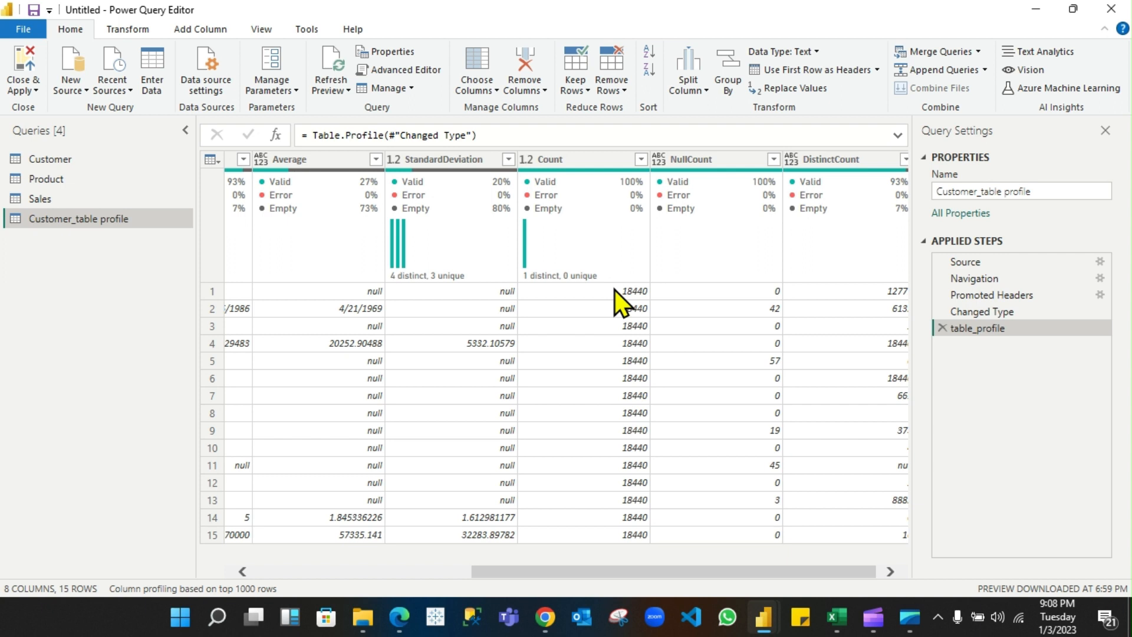
left_click(59, 159)
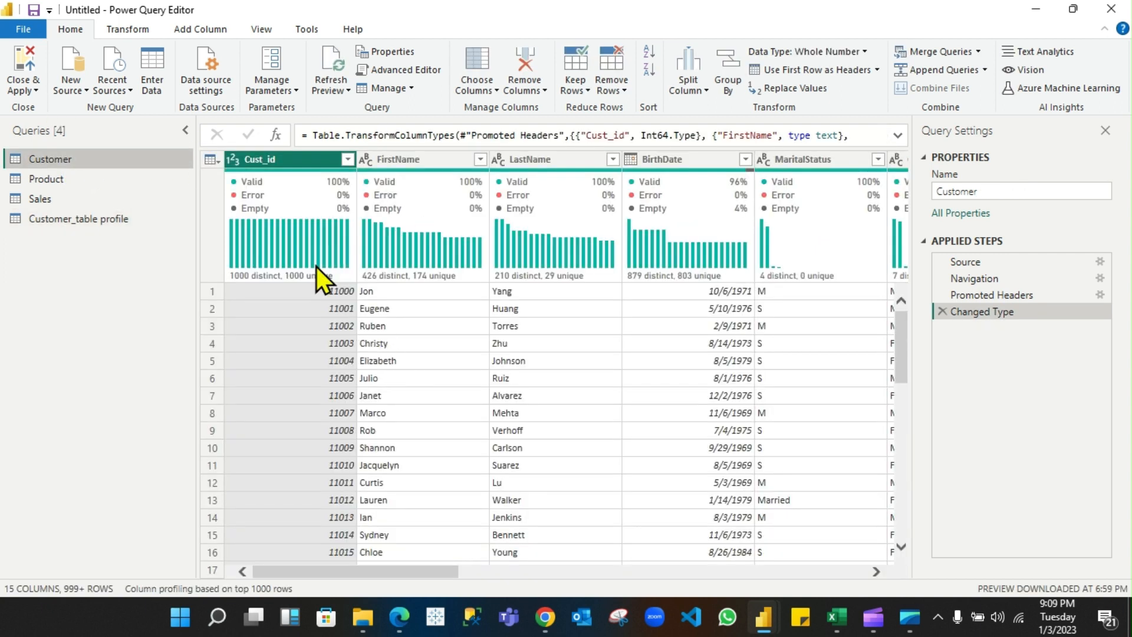
Switch the Customer query's column profiling from the top 1000 rows to the entire data set and check Cust_id's distribution
mouse_move(316, 267)
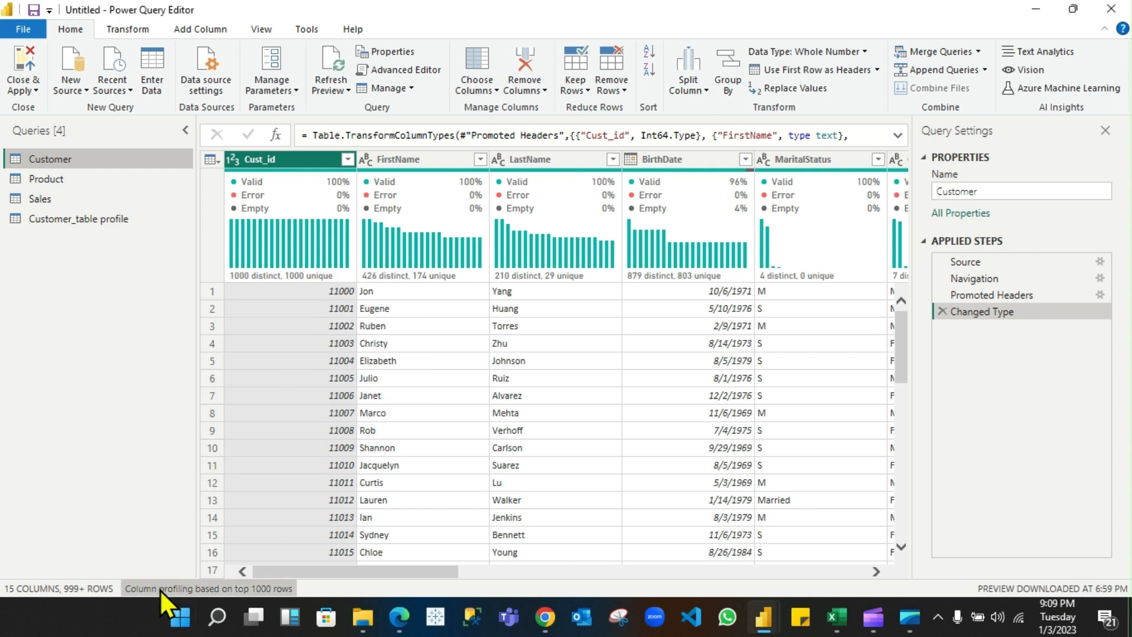
left_click(215, 592)
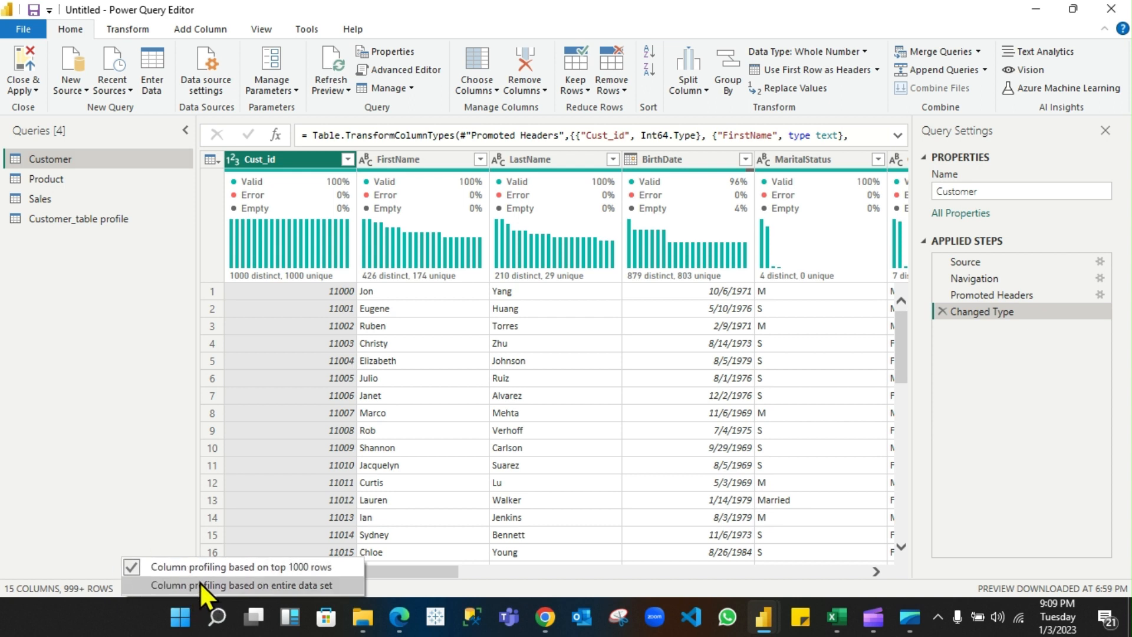
left_click(232, 585)
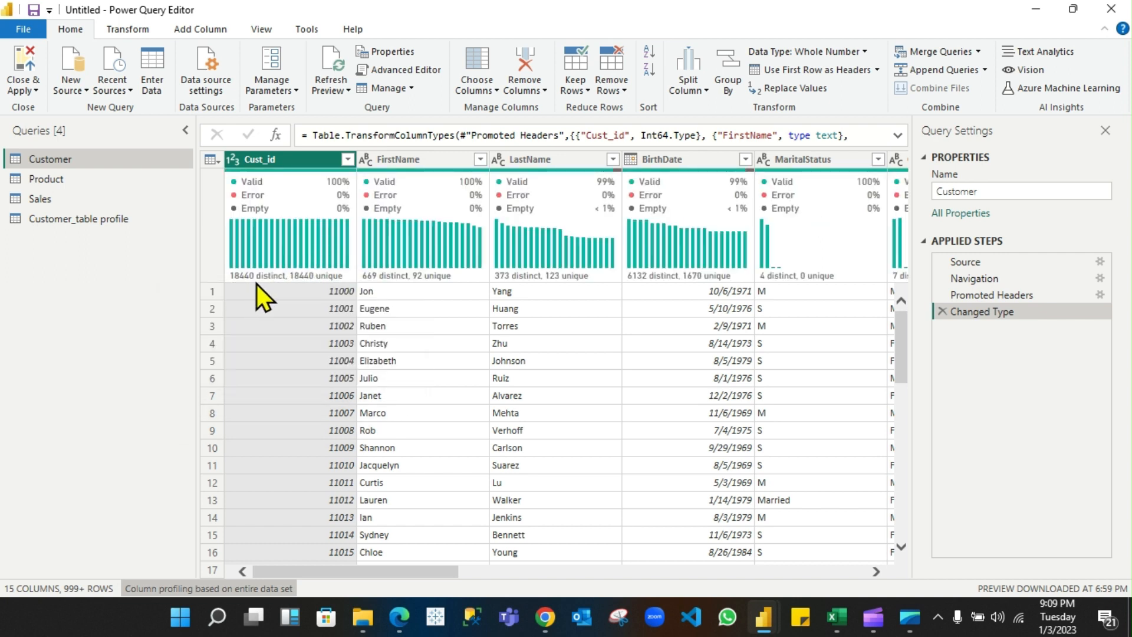
mouse_move(246, 280)
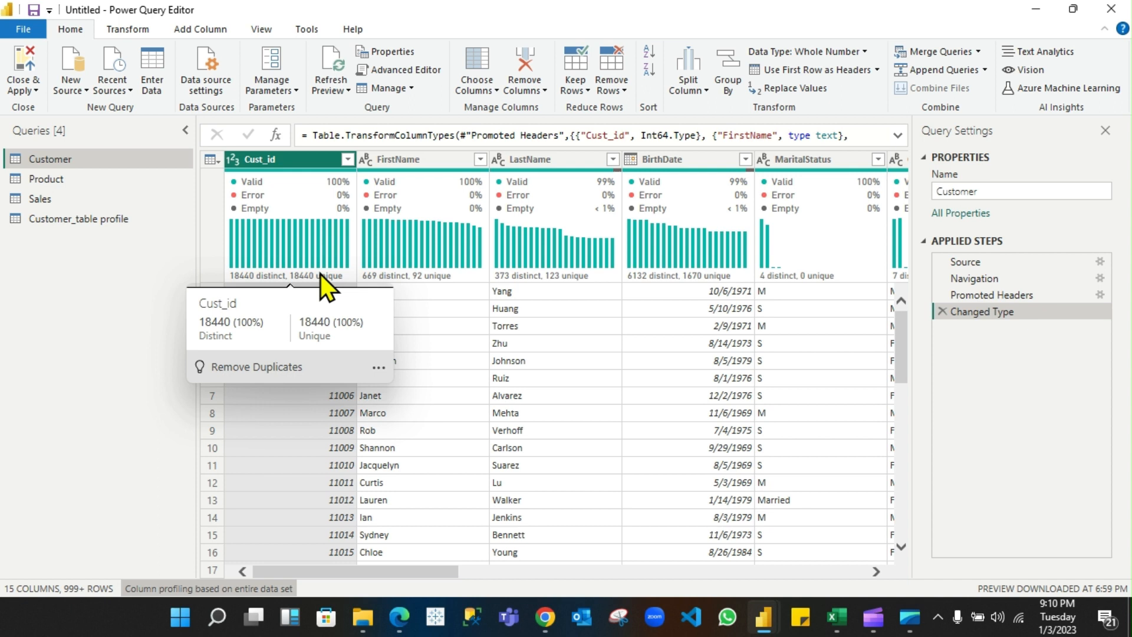
Review the Cust_id column statistics, copy them, and look along the column's value distribution chart
left_click(289, 161)
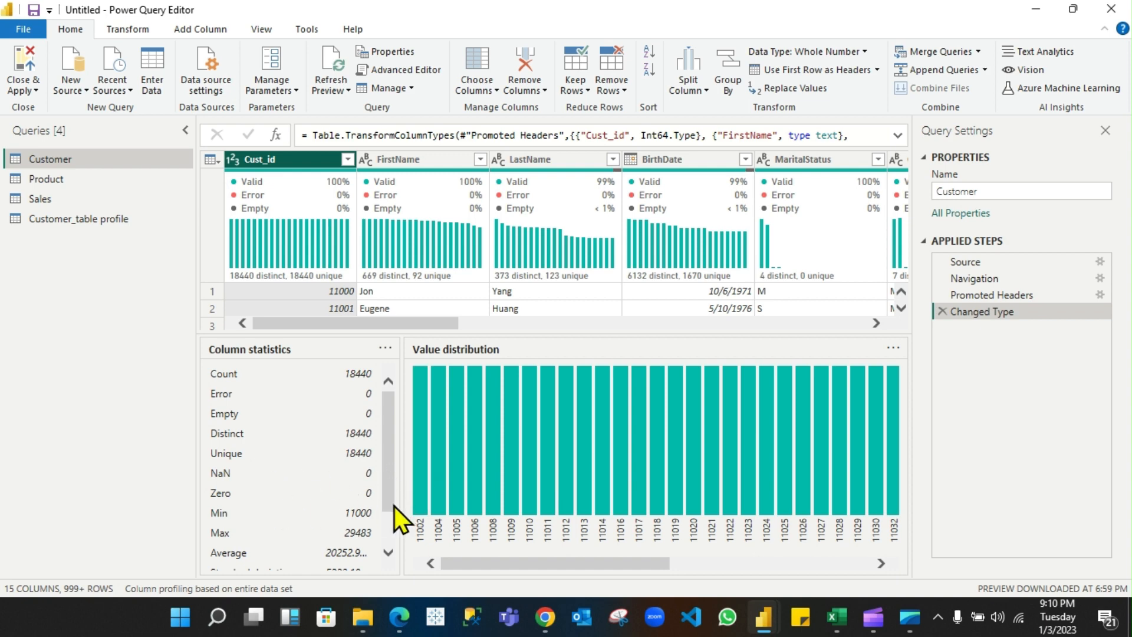
scroll(354, 519, "down", 1)
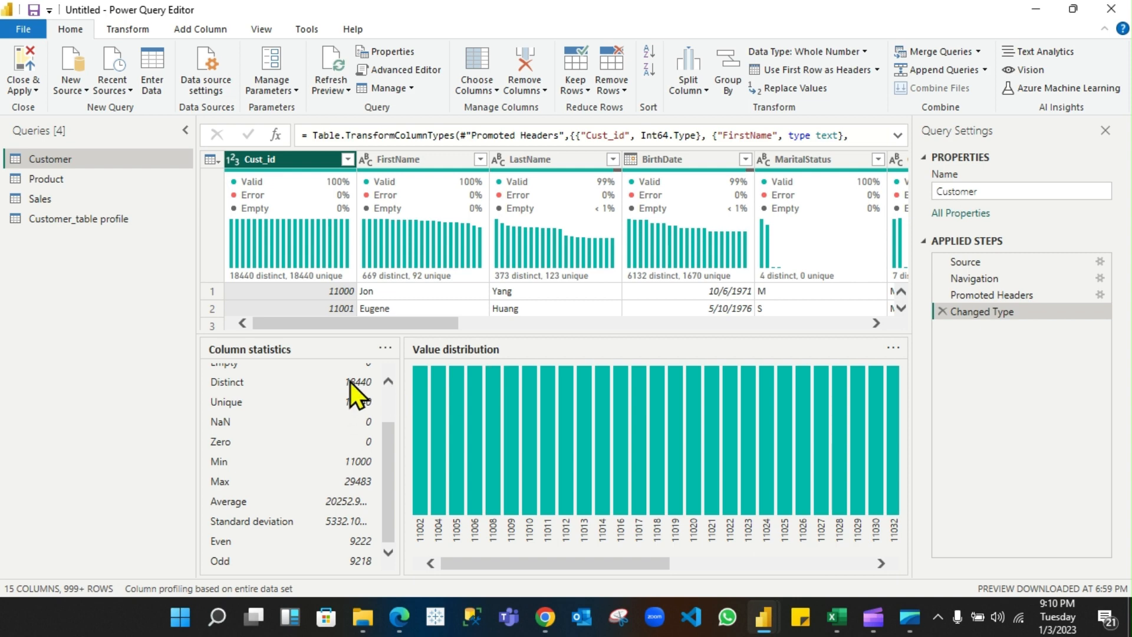
scroll(300, 491, "up", 1)
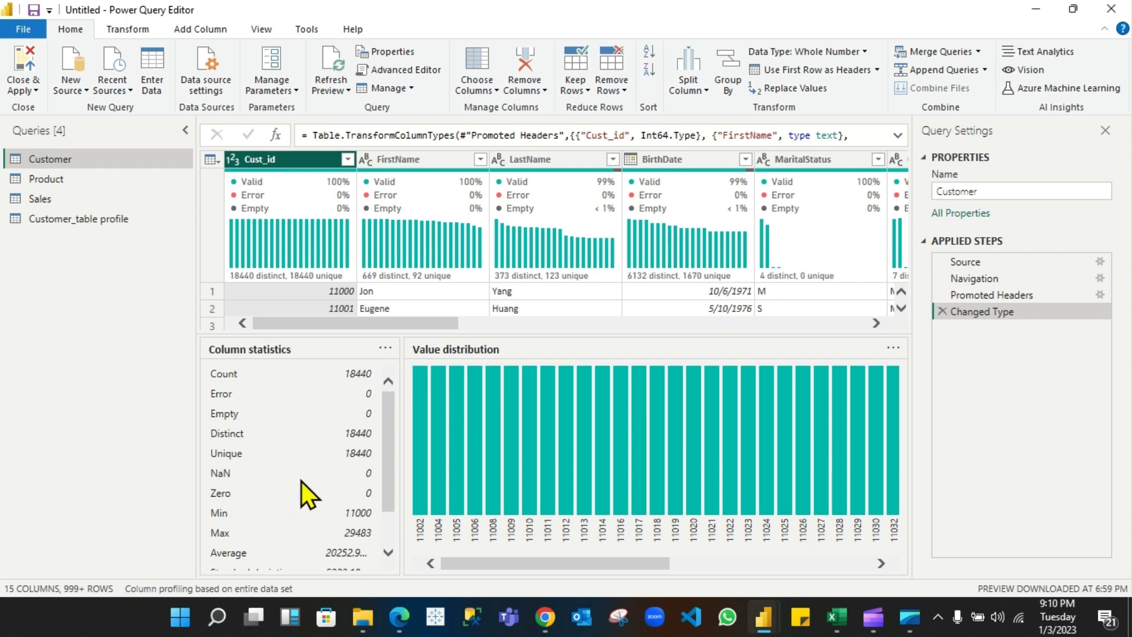
left_click(385, 348)
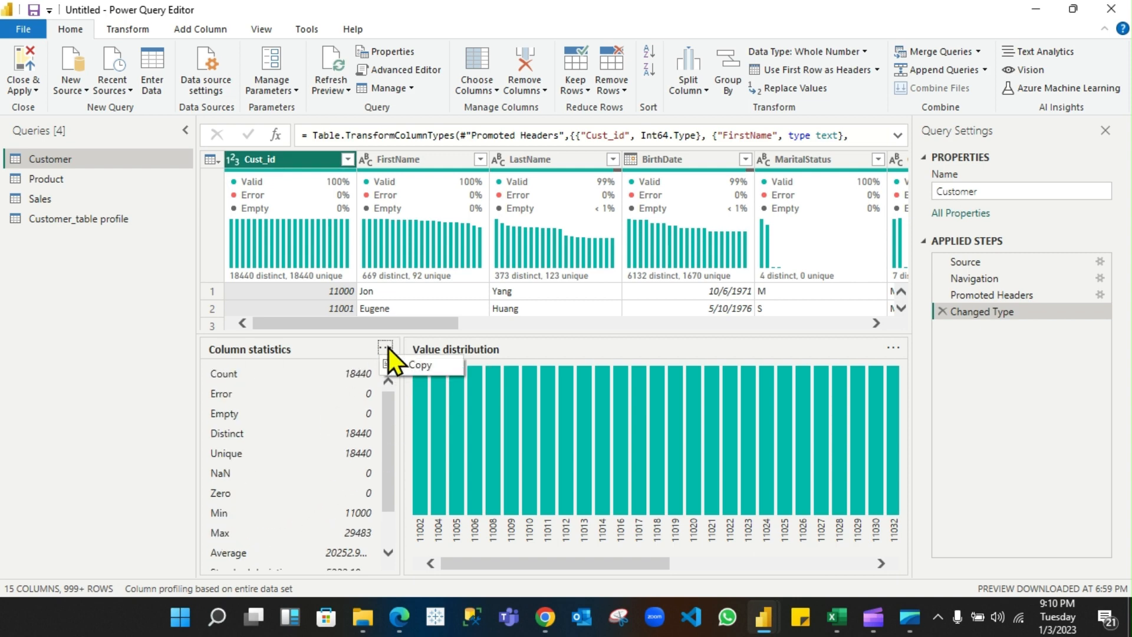
left_click(401, 367)
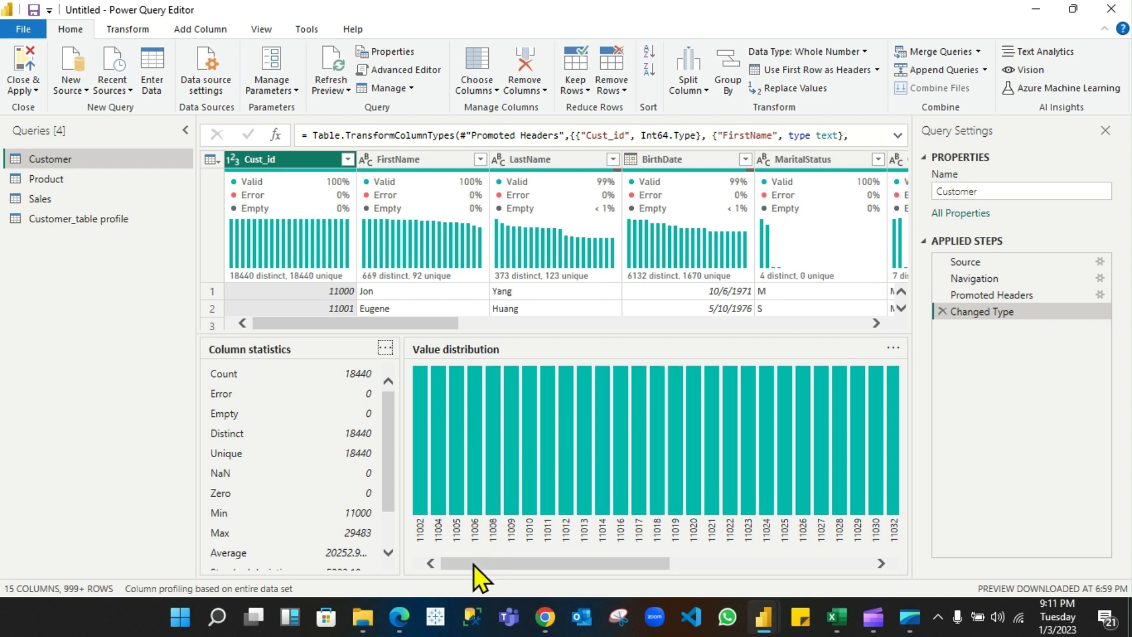
left_click_drag(473, 565, 560, 558)
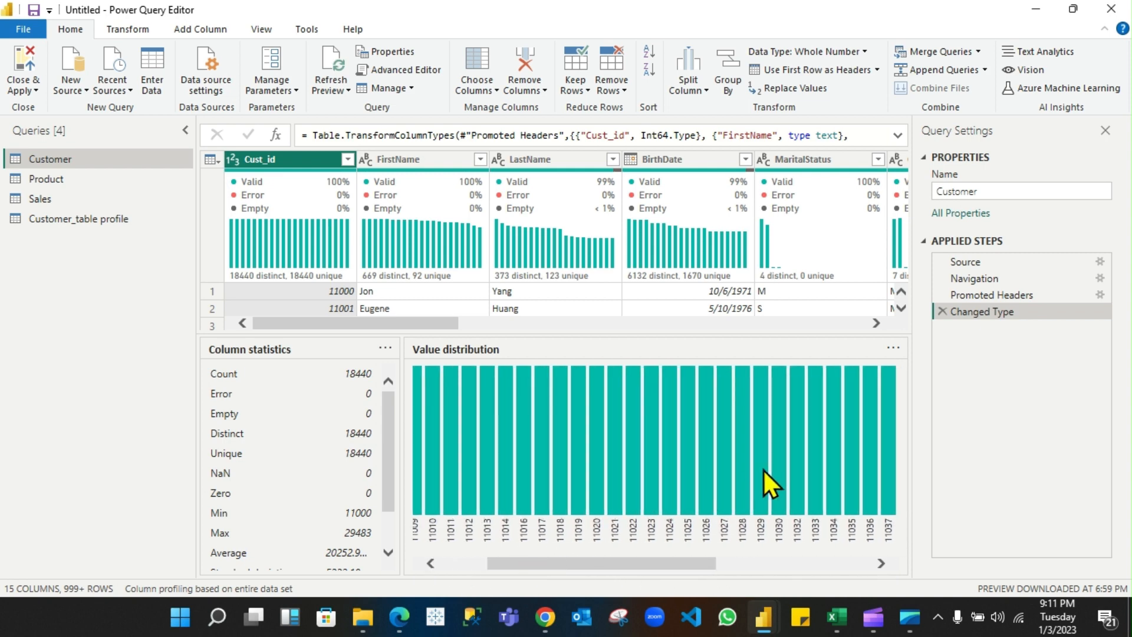
Group the Cust_id distribution chart by Sign and inspect its bar
left_click(892, 348)
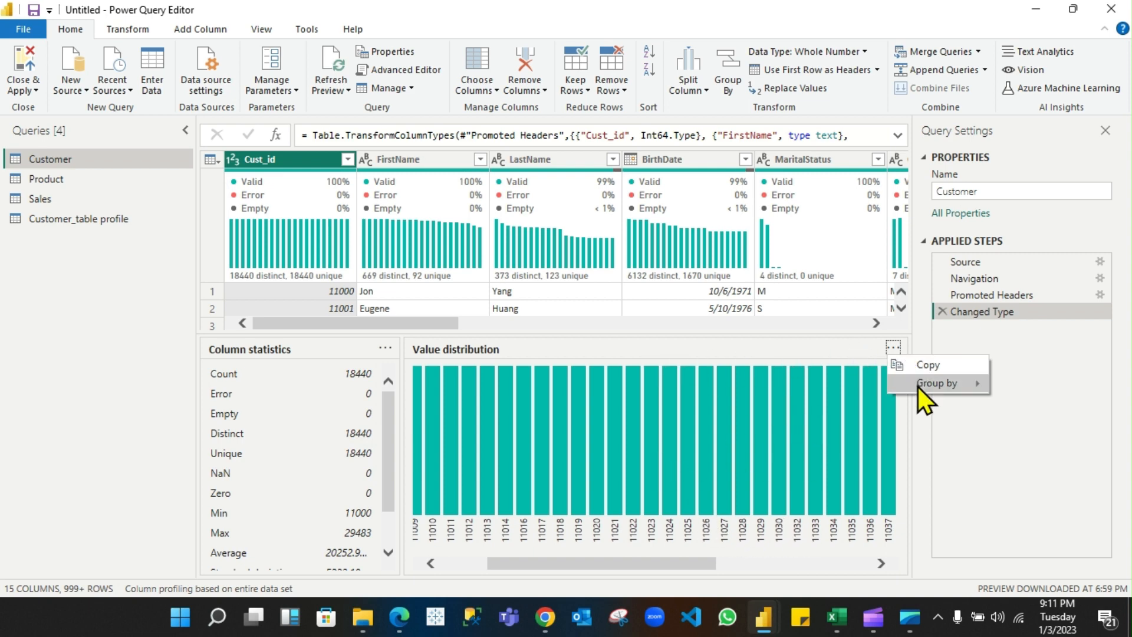
mouse_move(907, 388)
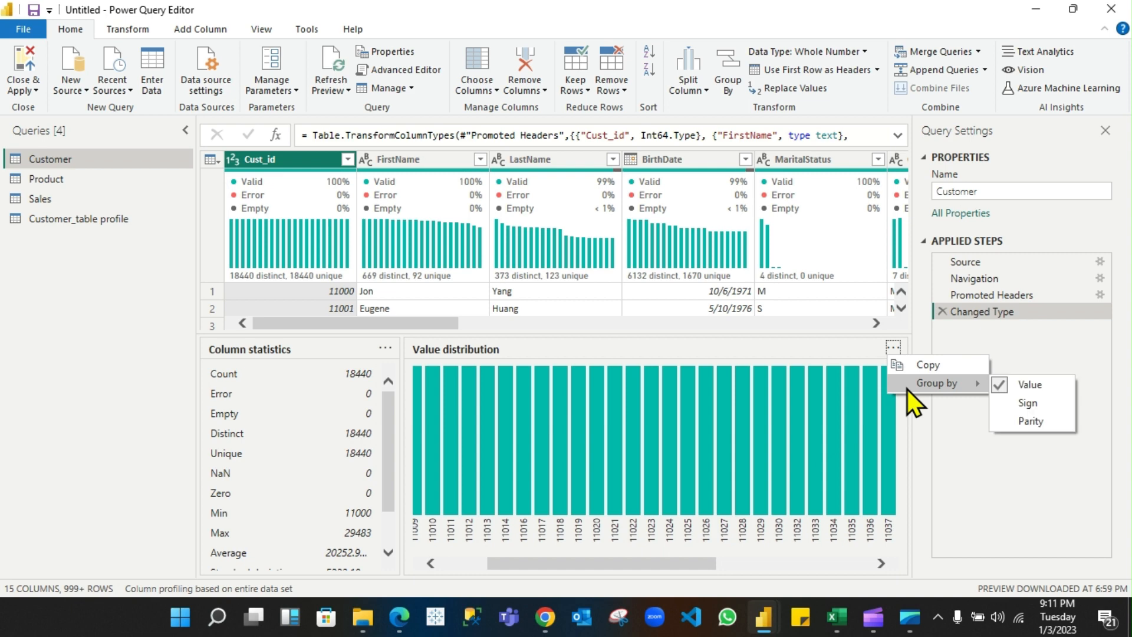
left_click(1017, 401)
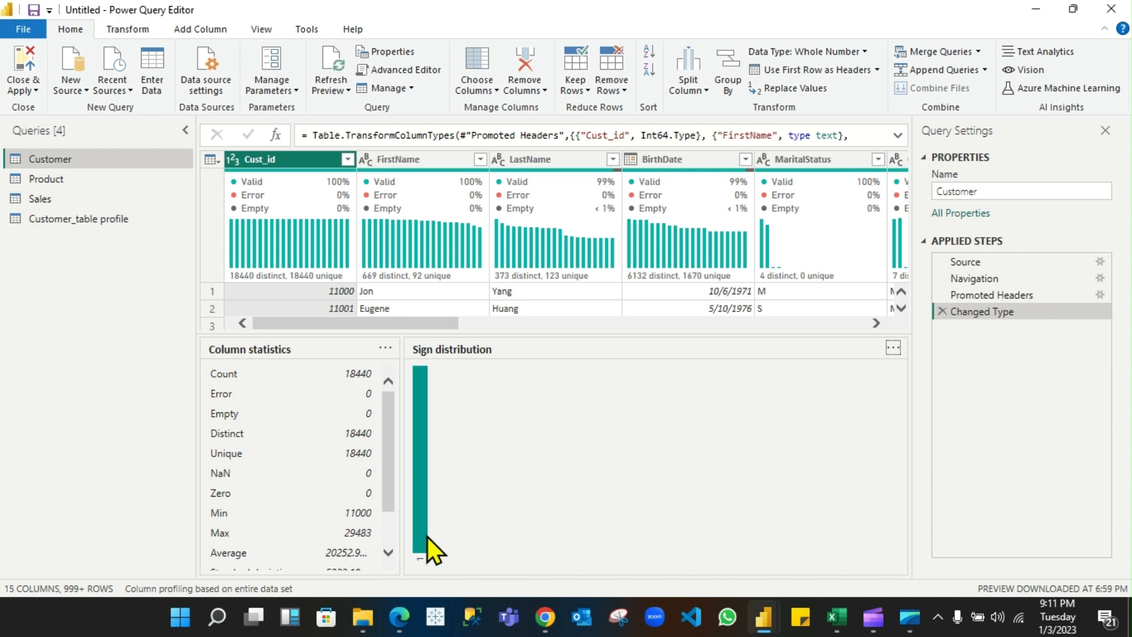
mouse_move(422, 471)
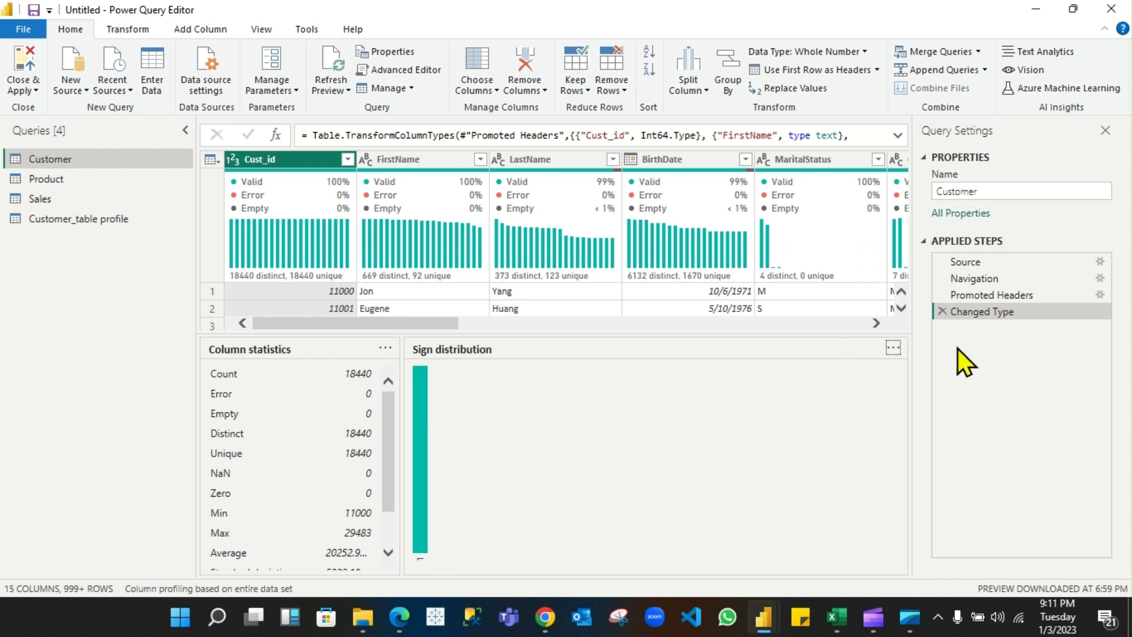
Group the Cust_id distribution chart by Parity and inspect the Even and Odd bars
left_click(893, 348)
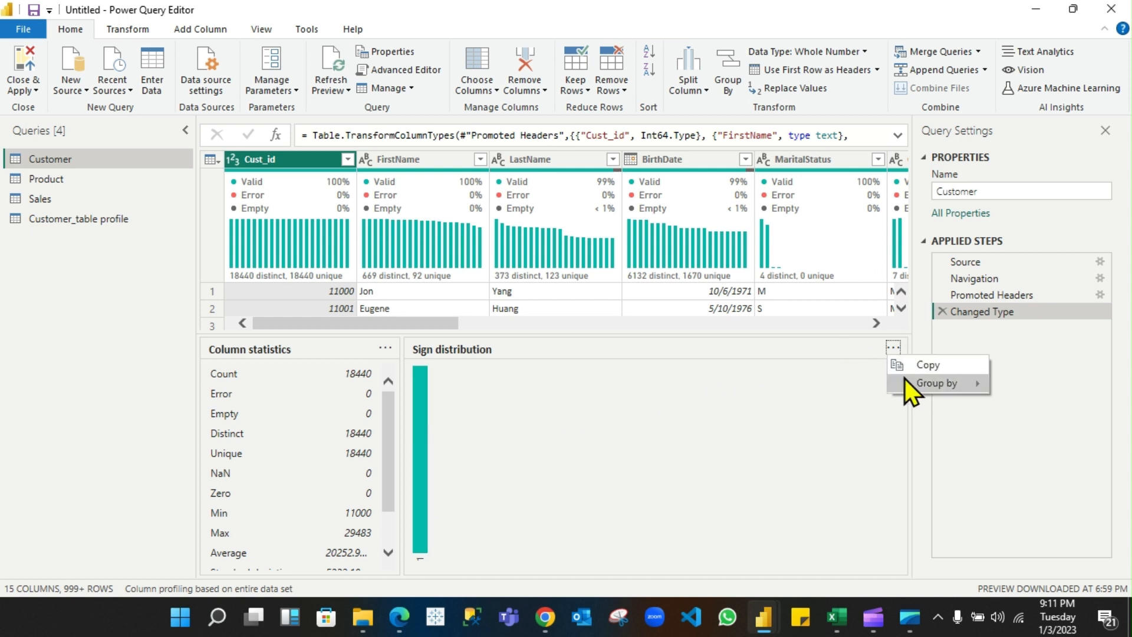
mouse_move(907, 384)
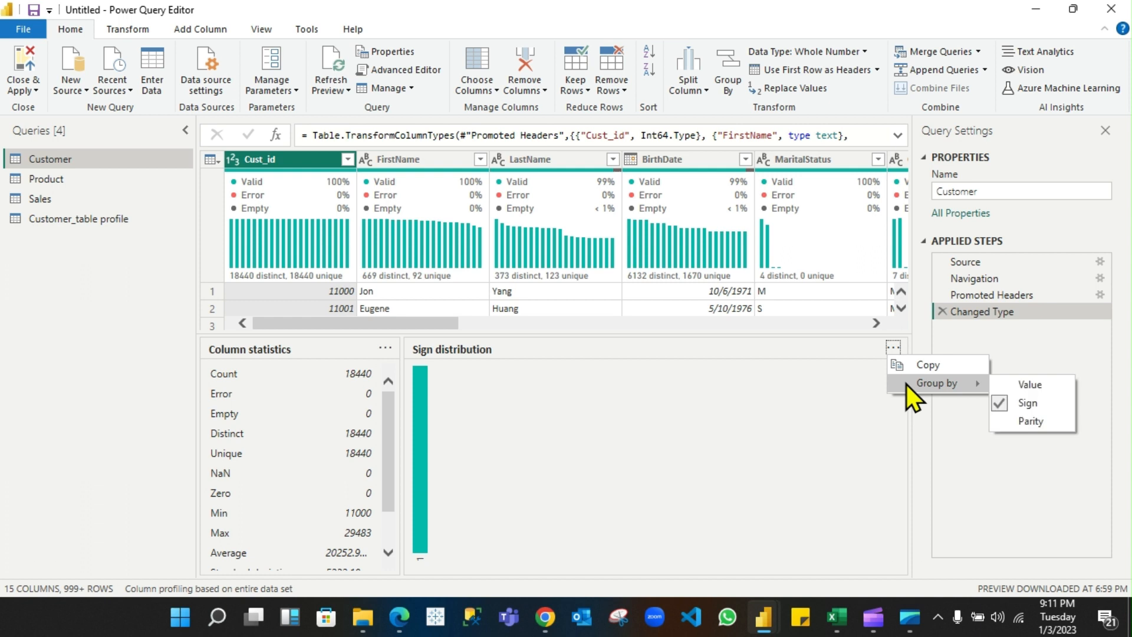
left_click(996, 428)
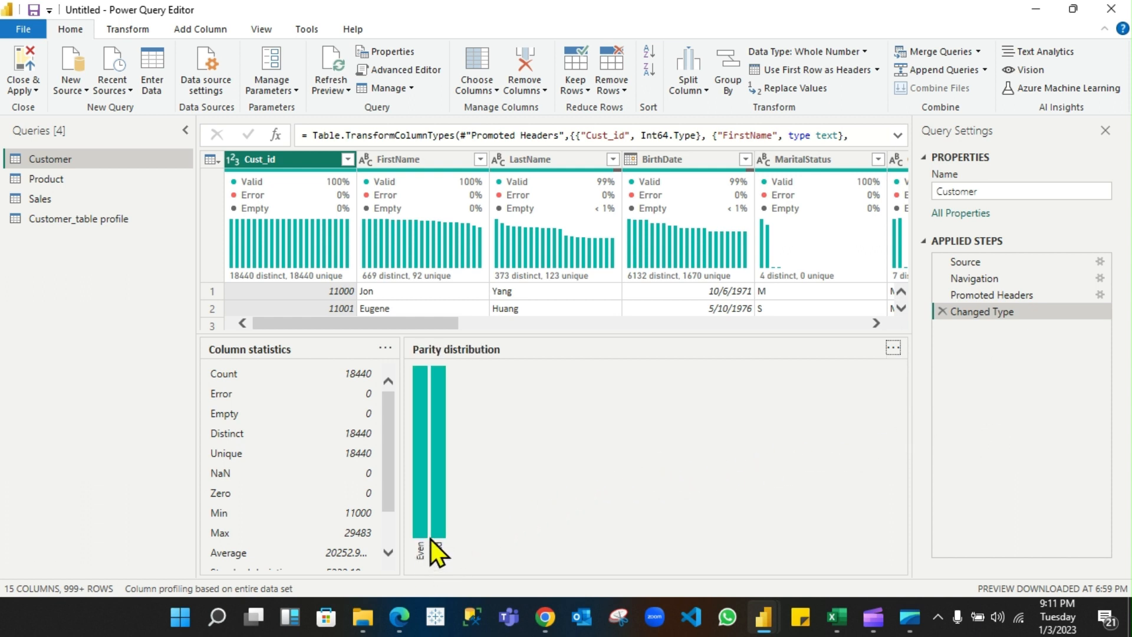
mouse_move(424, 522)
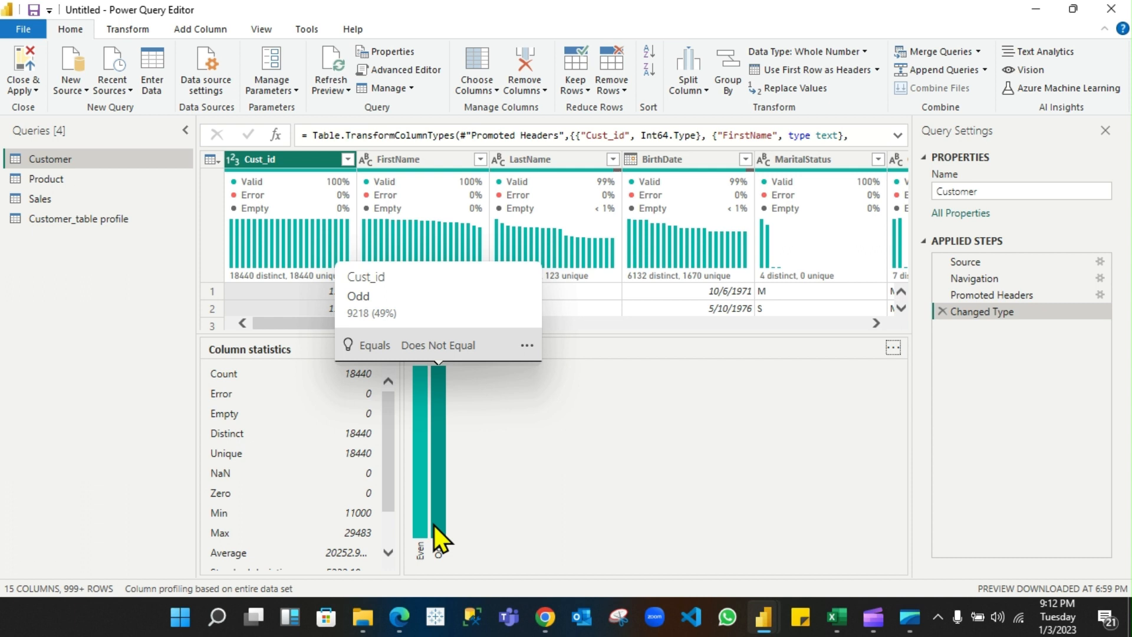
Set the Cust_id distribution chart back to grouping by Value
left_click(896, 348)
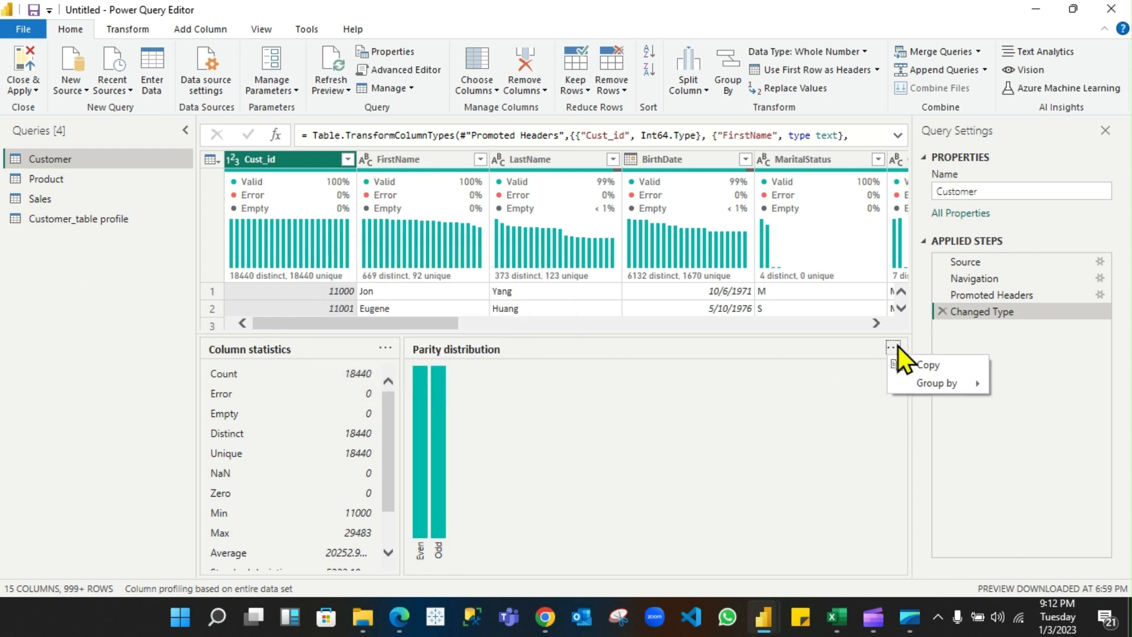
mouse_move(940, 386)
left_click(1004, 385)
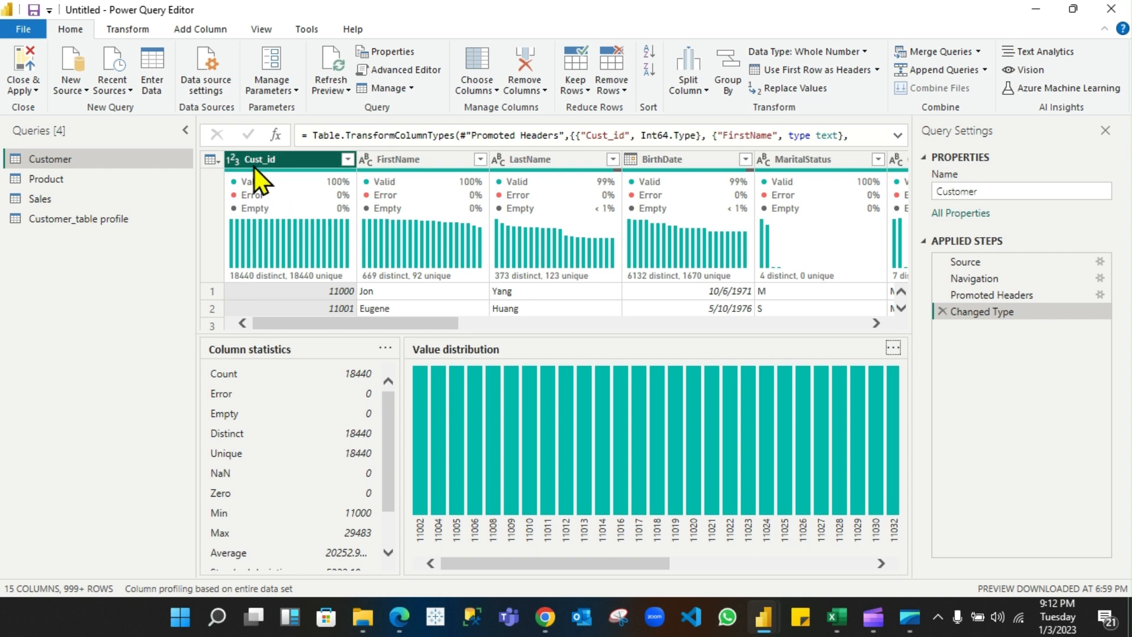
Examine the FirstName column's statistics and look through its value distribution, including the details of the most frequent name
mouse_move(257, 179)
left_click(416, 160)
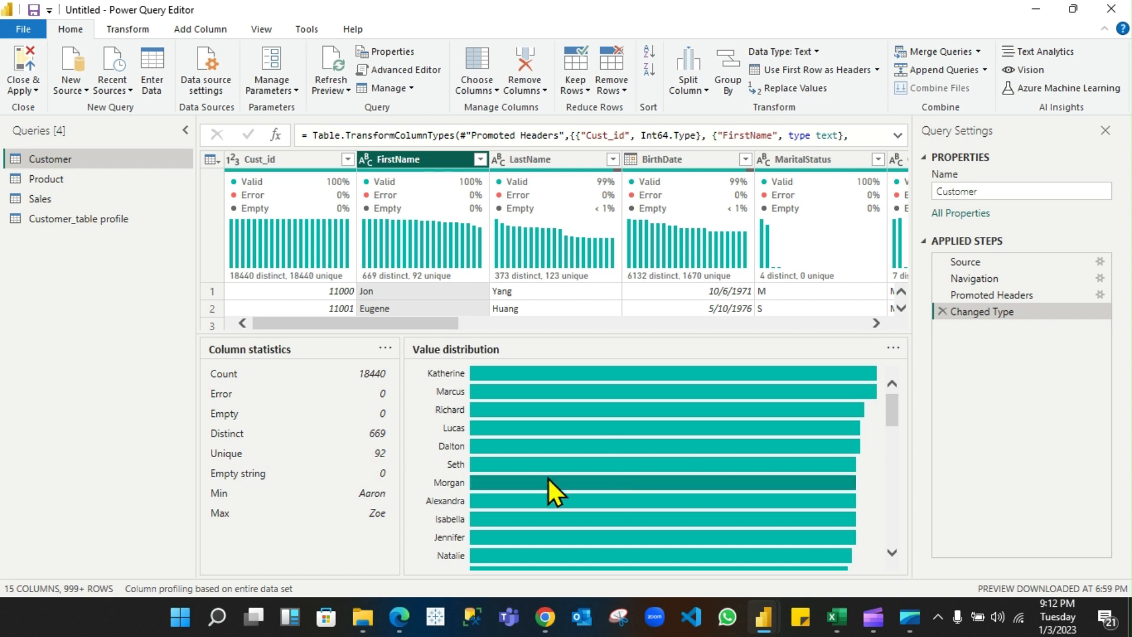
scroll(547, 394, "down", 2)
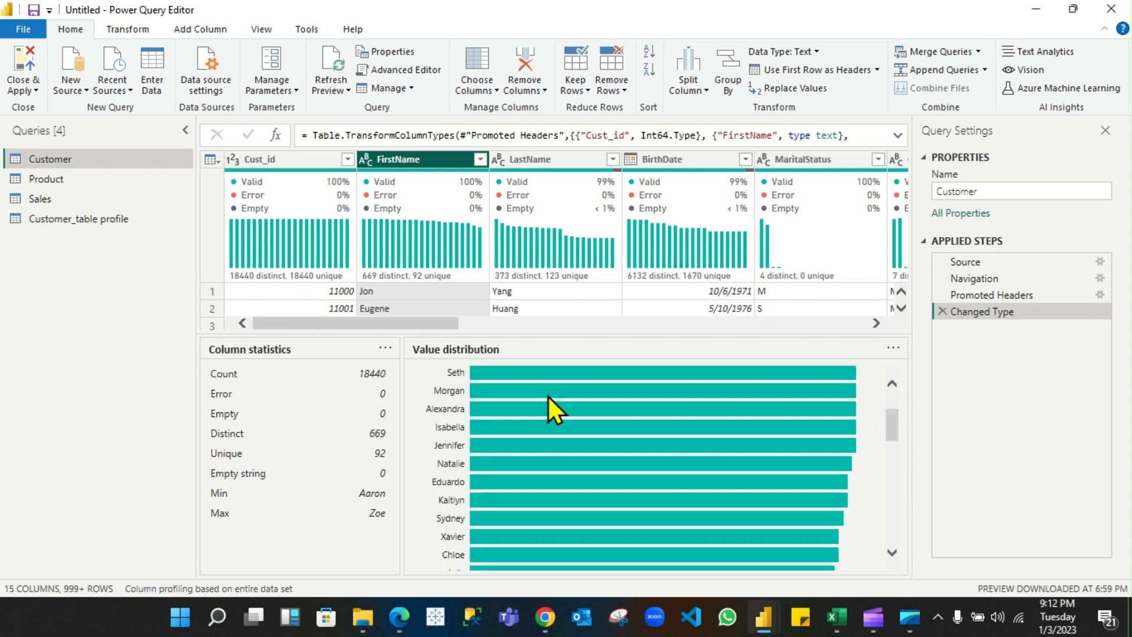
scroll(547, 396, "up", 2)
mouse_move(701, 405)
scroll(672, 412, "down", 10)
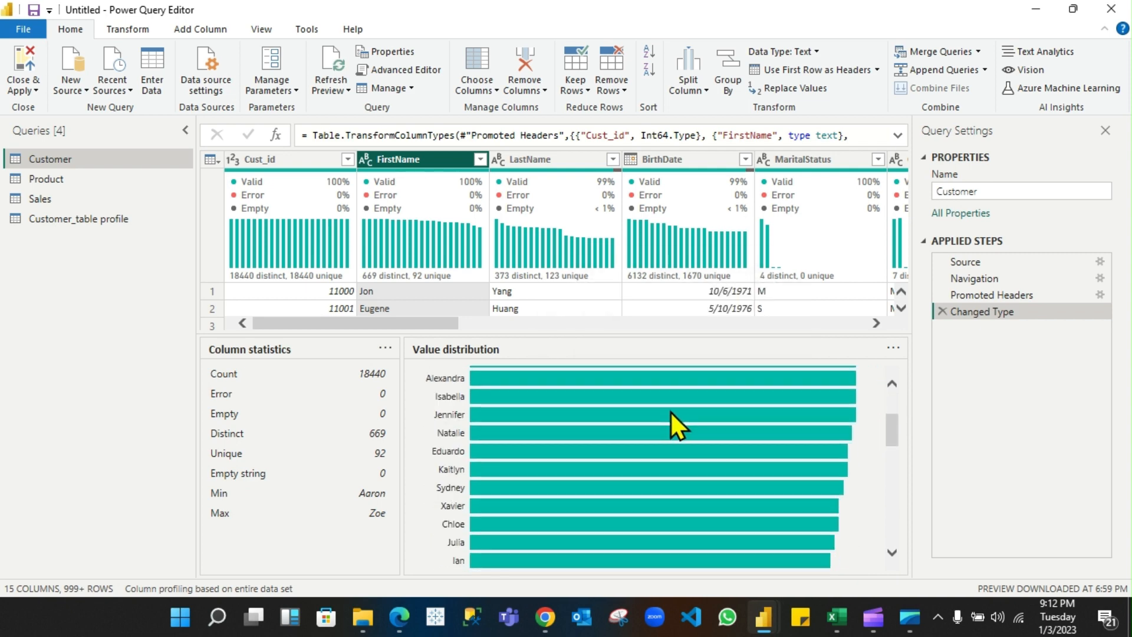
scroll(660, 410, "up", 10)
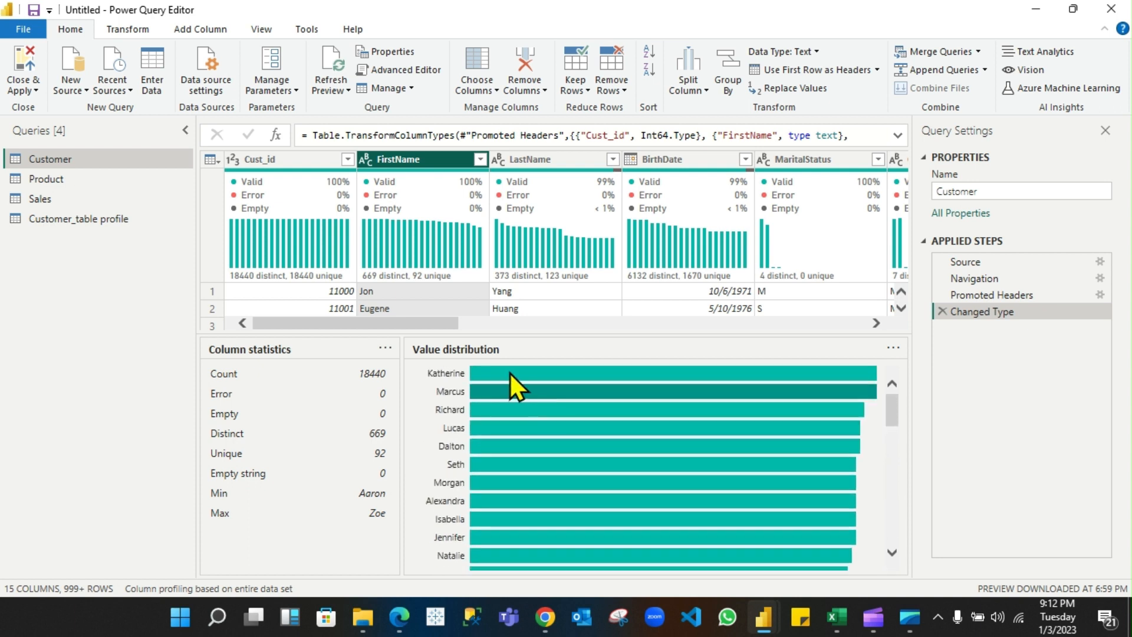
mouse_move(492, 376)
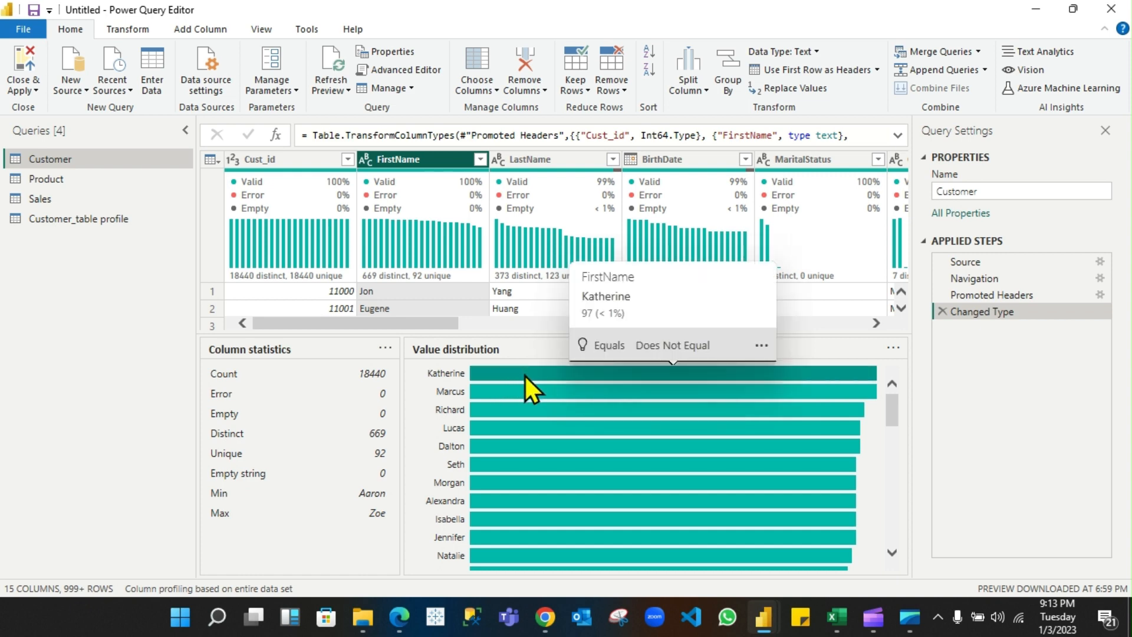
Group the FirstName distribution chart by Text length
left_click(894, 347)
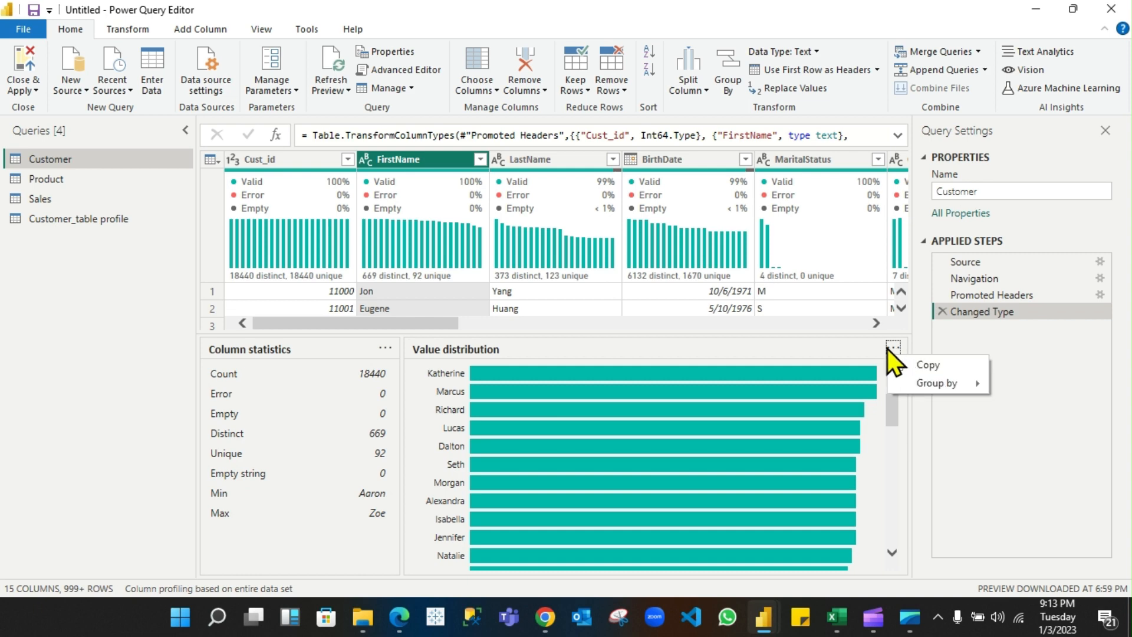
mouse_move(942, 386)
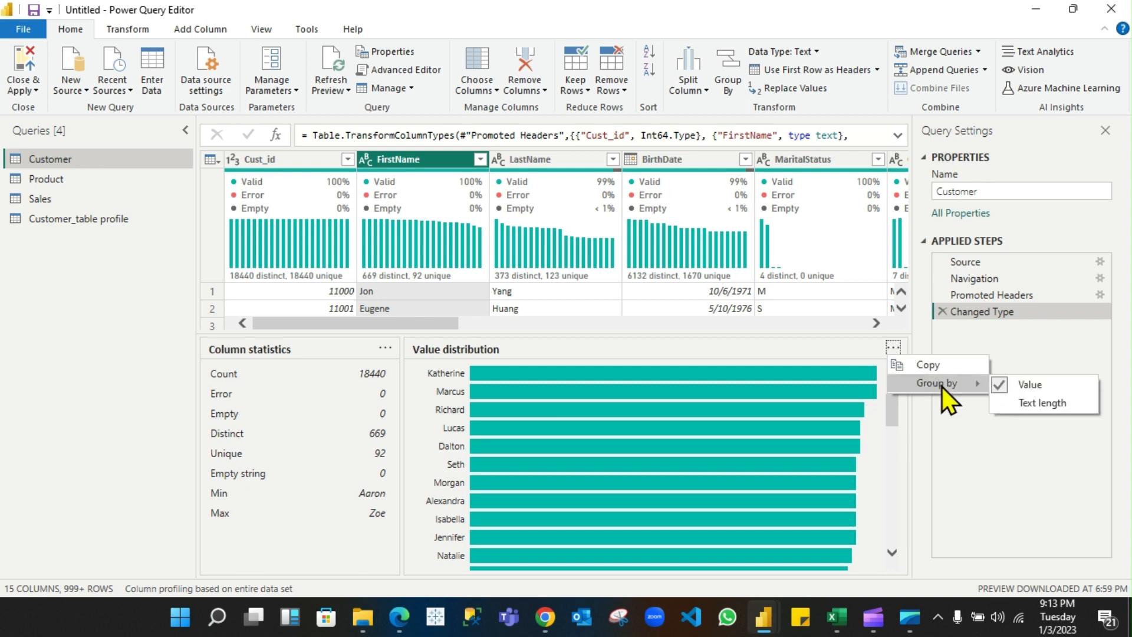
left_click(1024, 401)
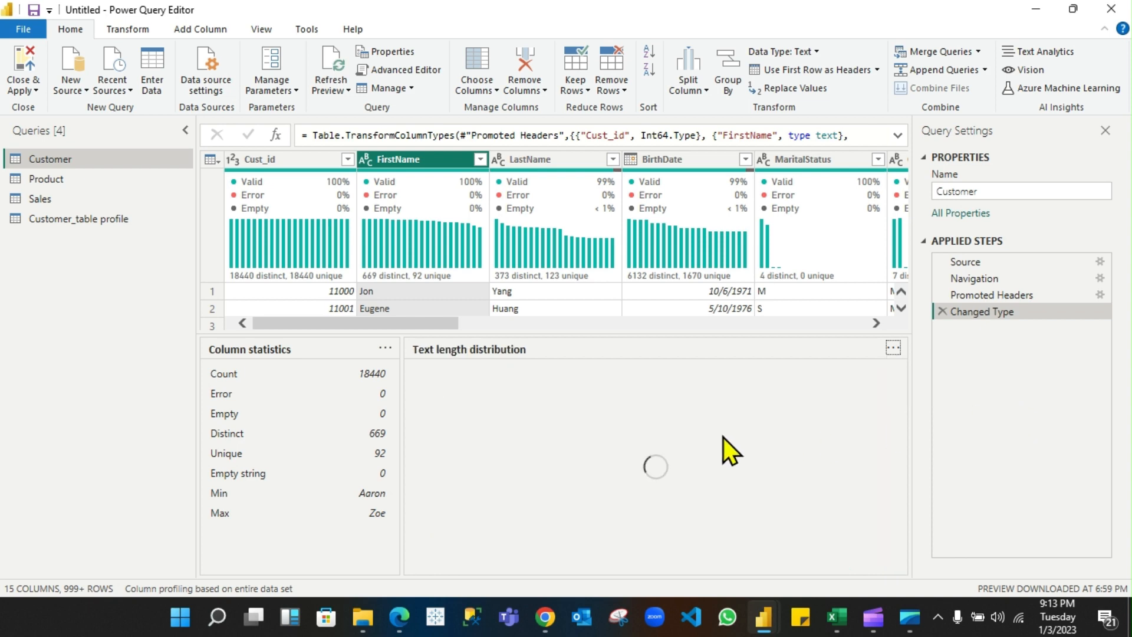
Check which grouping options the FirstName distribution chart offers, keeping Text length selected
left_click(893, 348)
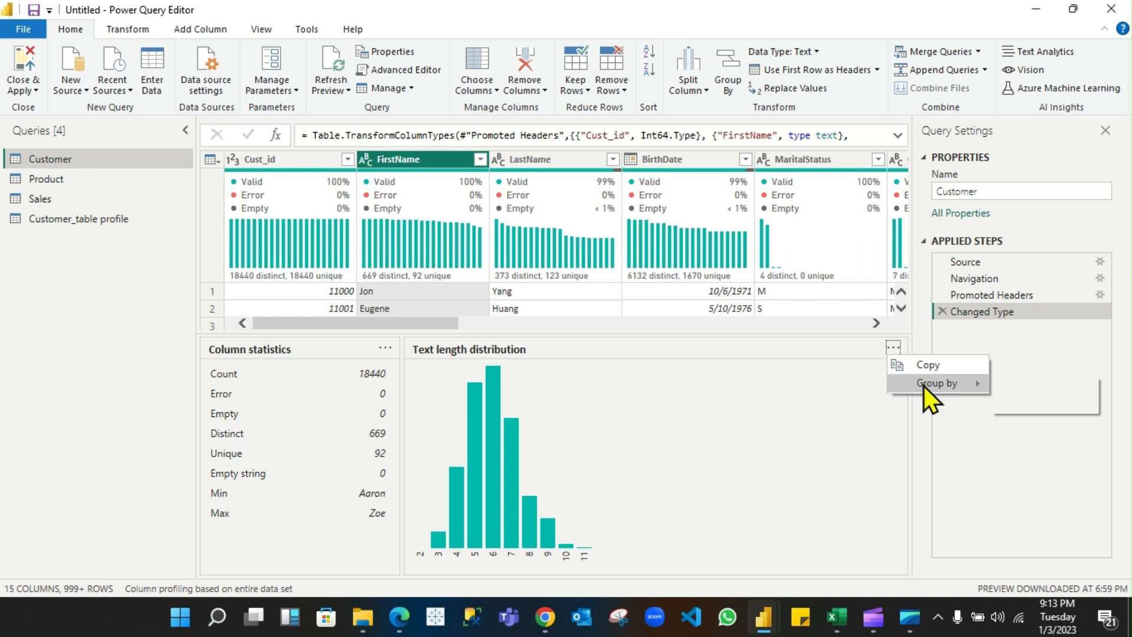
mouse_move(923, 385)
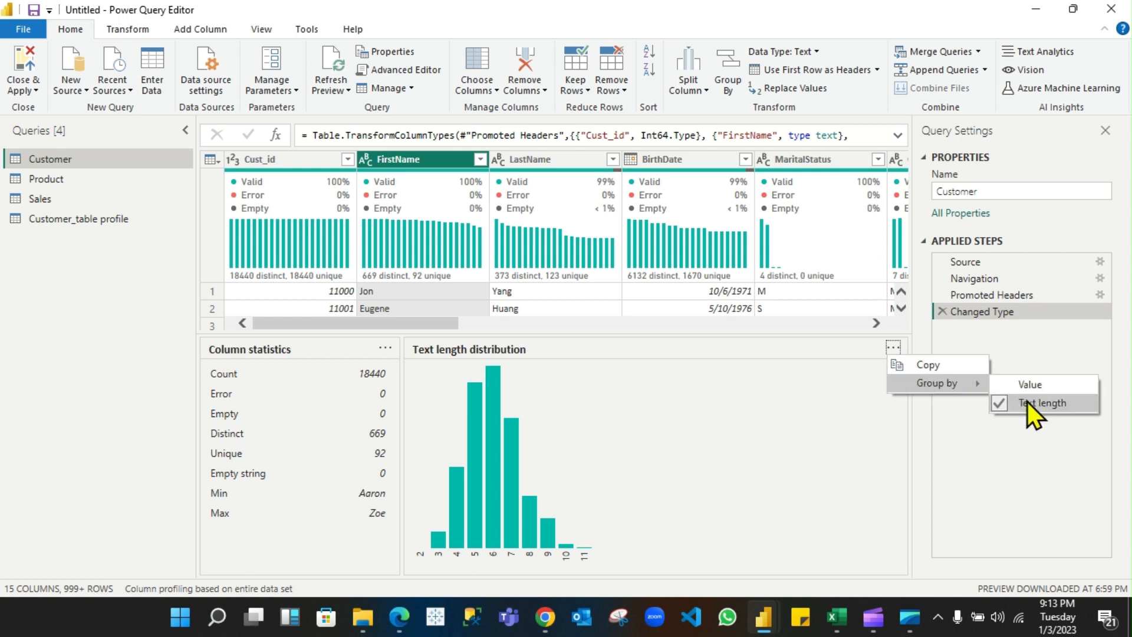
left_click(641, 507)
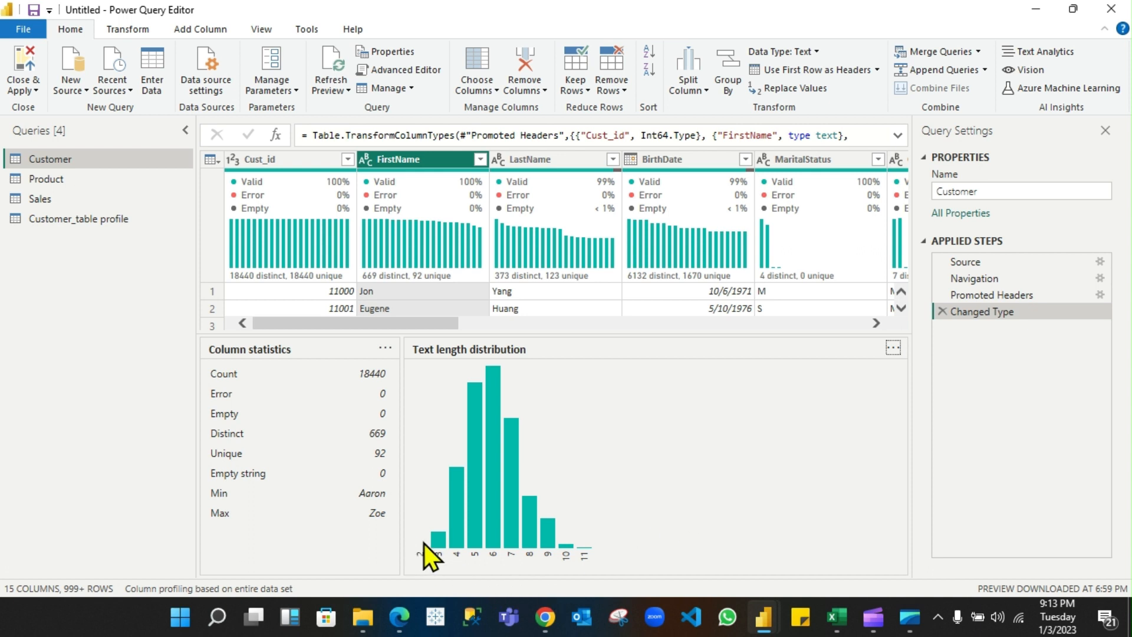
Filter the Customer rows to first names with a text length of 3 from the distribution chart, and remove that filter step
mouse_move(433, 537)
mouse_move(490, 483)
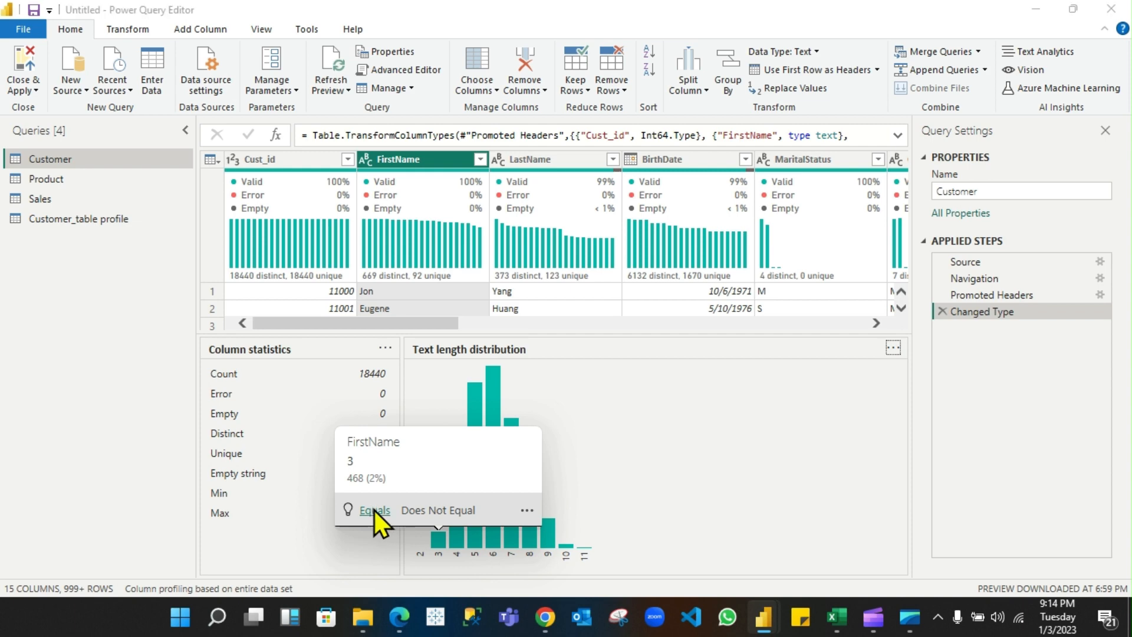
left_click(374, 510)
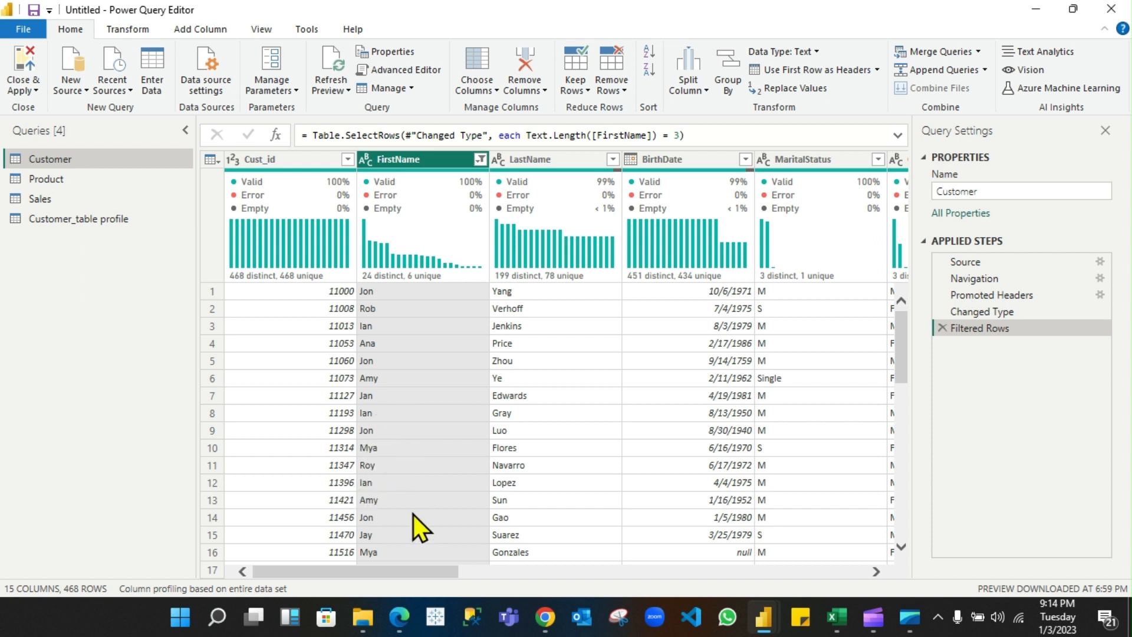
left_click(942, 328)
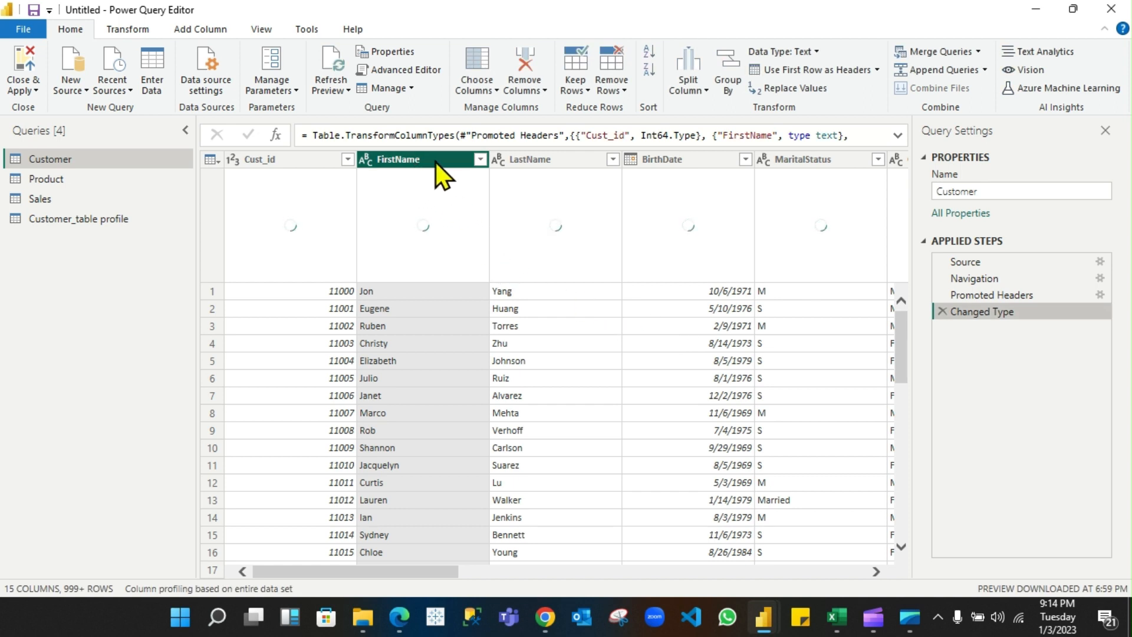
Examine the LastName column's quality figures and statistics and look through its value distribution
left_click(532, 161)
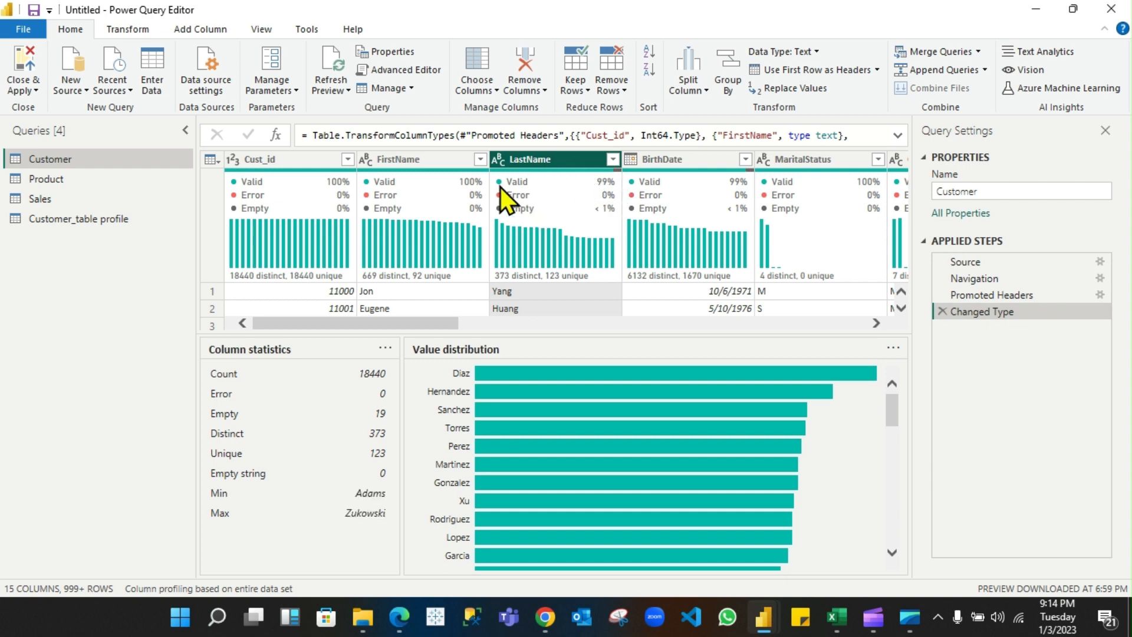
mouse_move(525, 187)
scroll(511, 378, "down", 2)
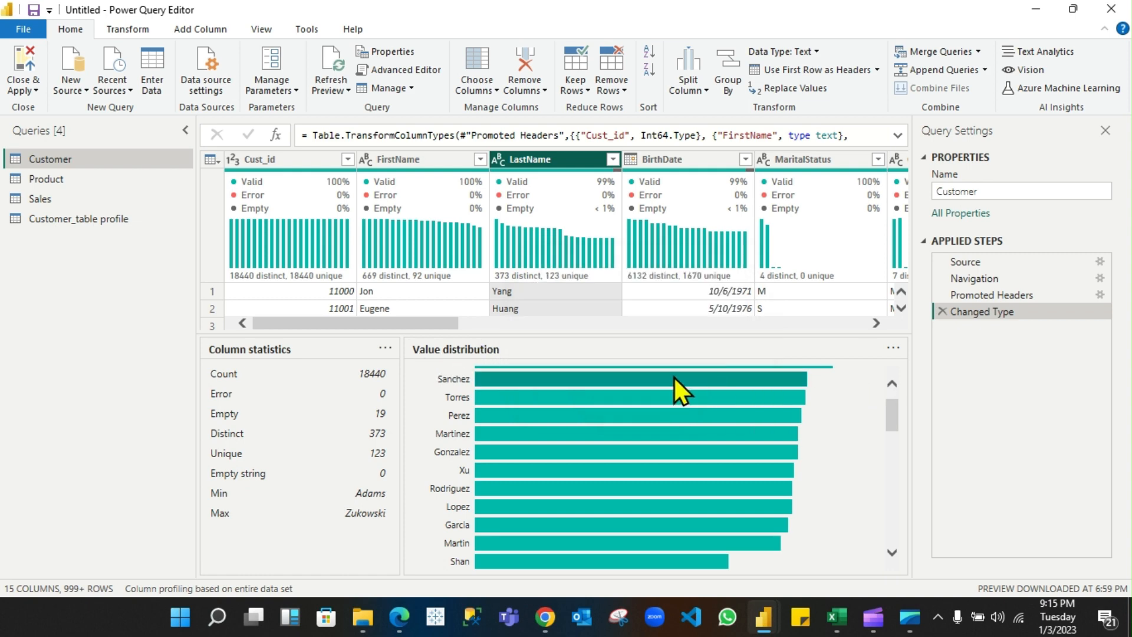
left_click(613, 160)
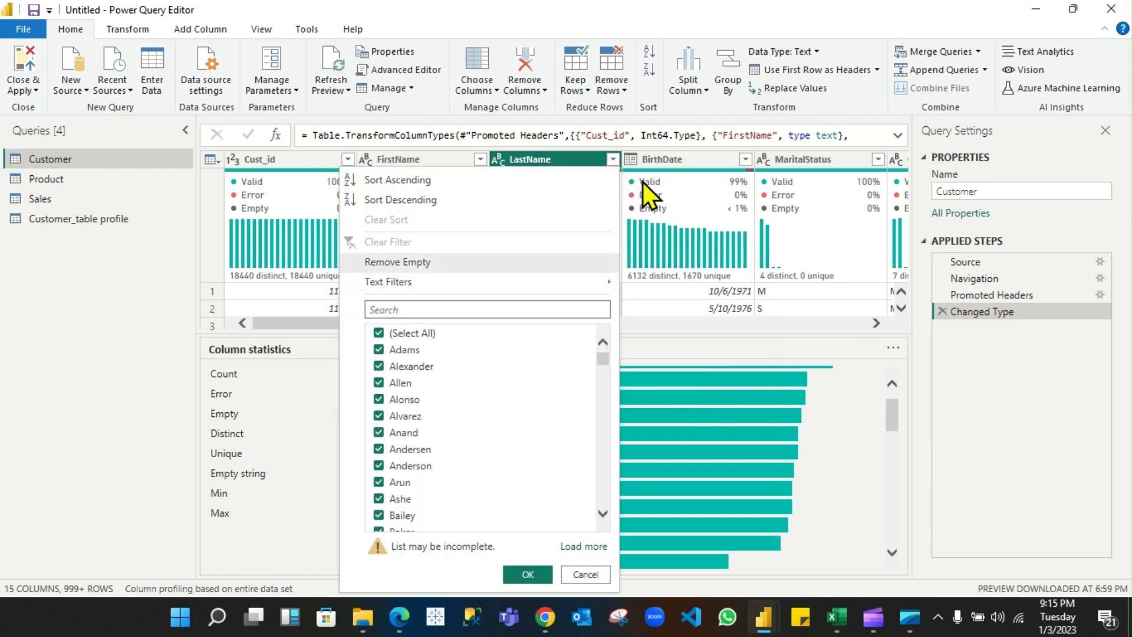
left_click(738, 356)
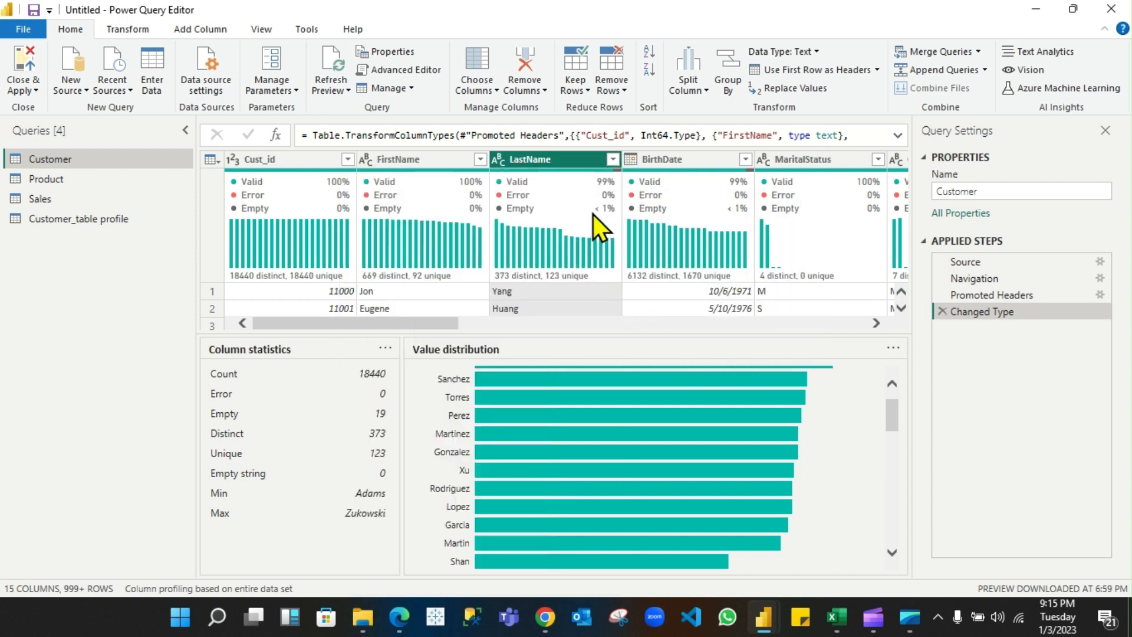
left_click(613, 159)
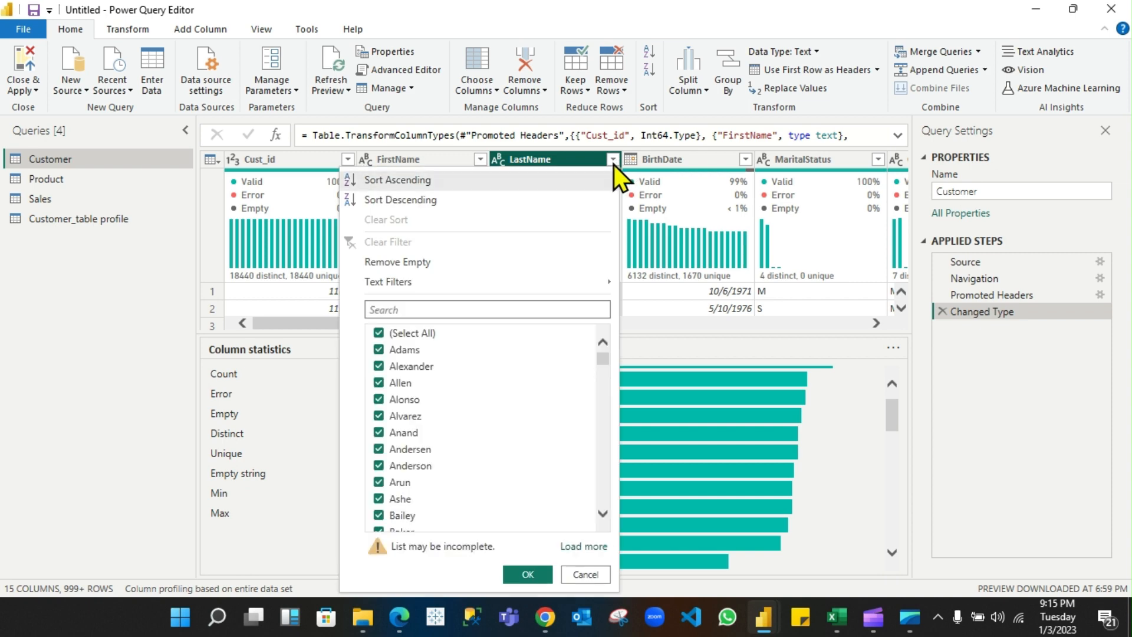
mouse_move(485, 282)
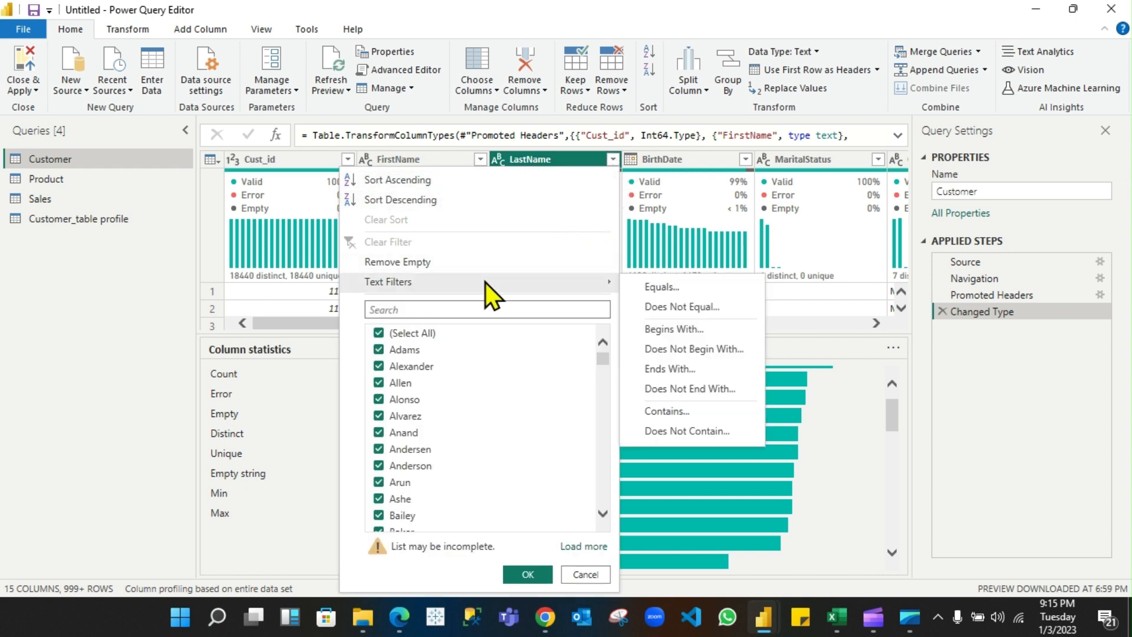
left_click(672, 293)
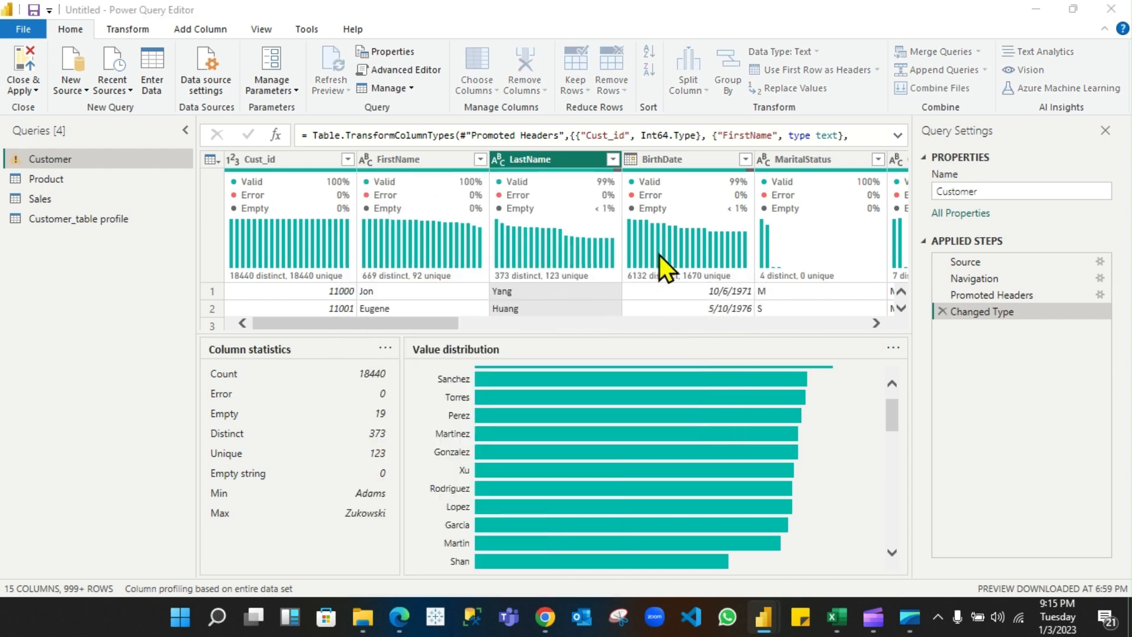
left_click(841, 182)
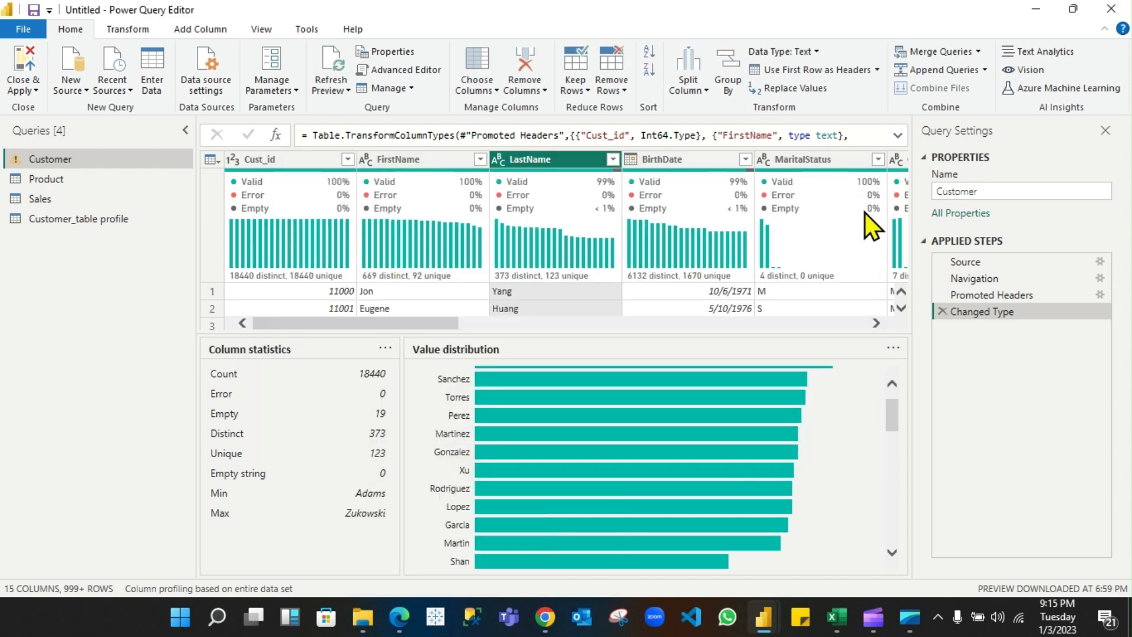
Filter the Customer table to the rows where LastName equals null
left_click(613, 159)
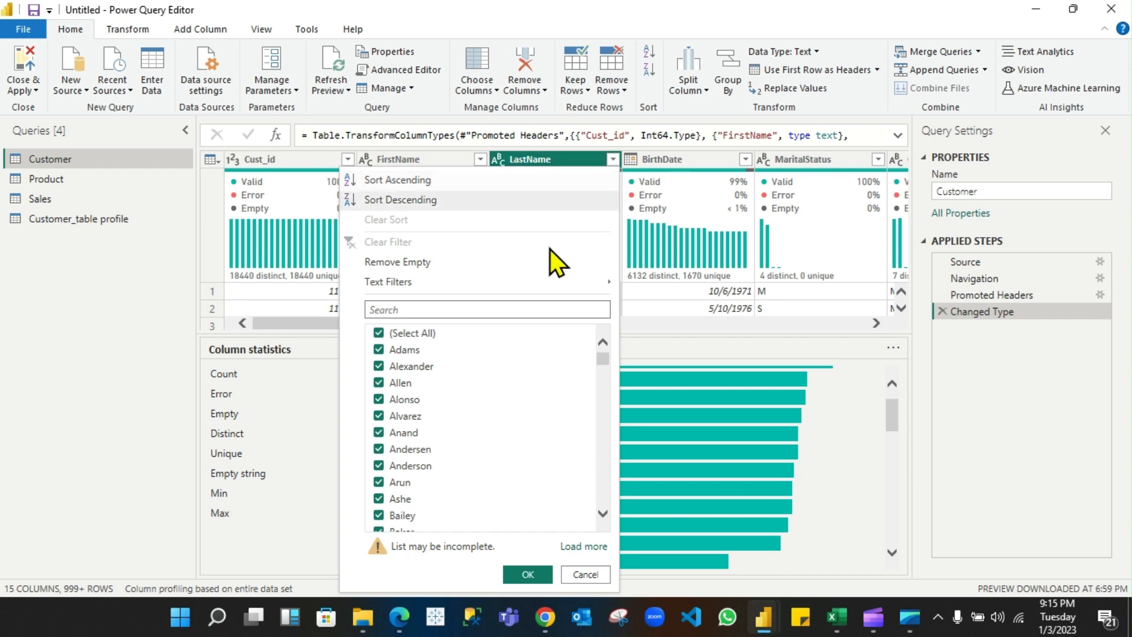
mouse_move(508, 284)
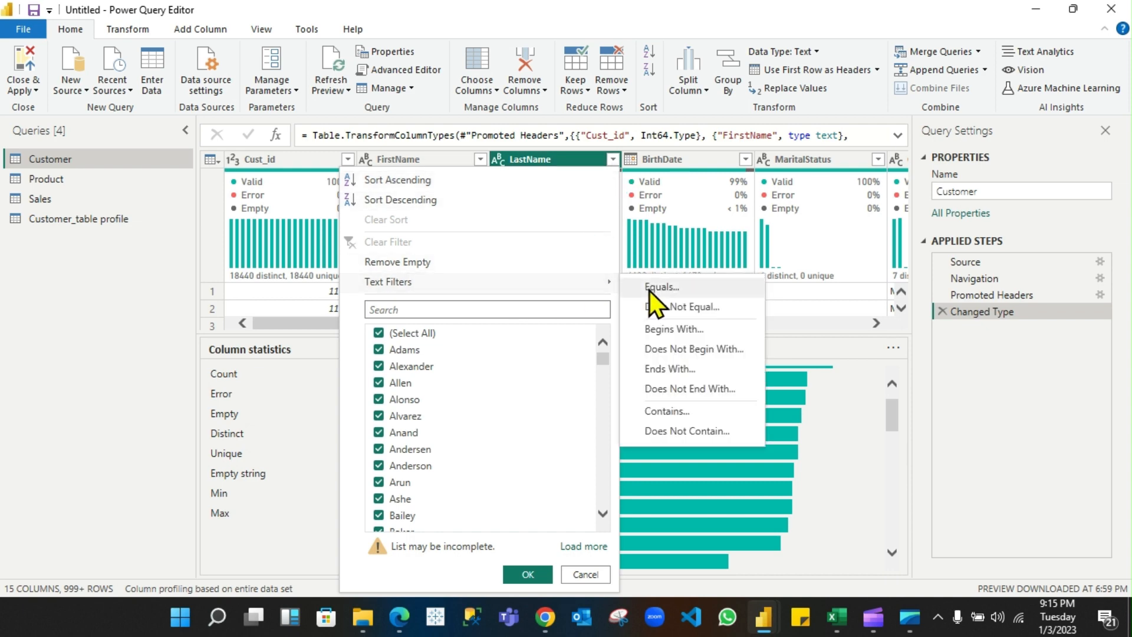
left_click(704, 288)
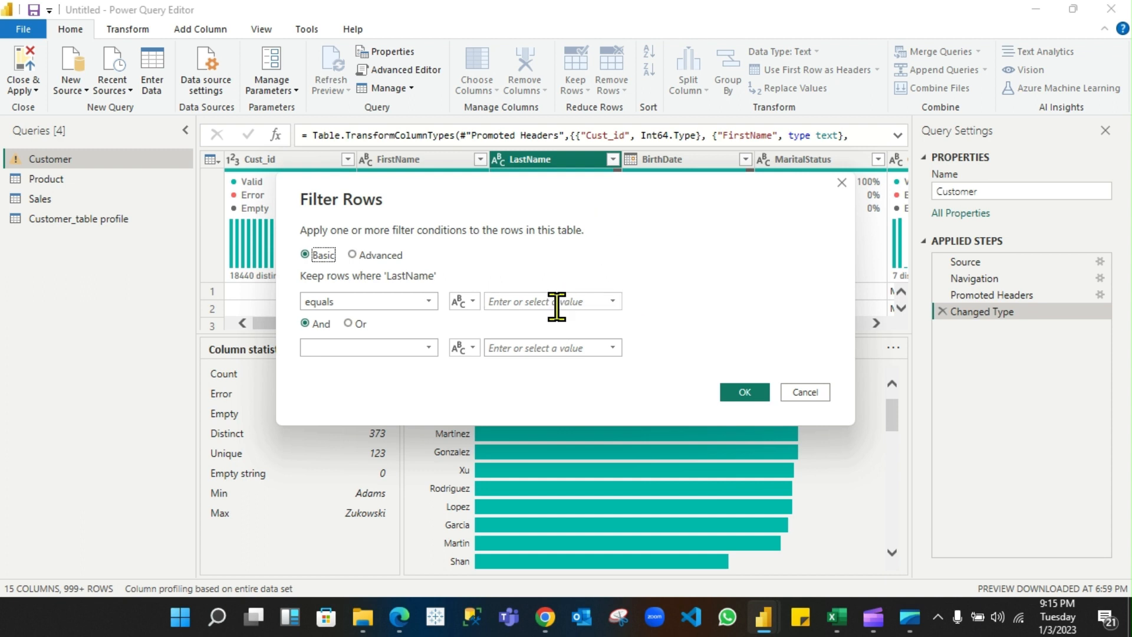
left_click(557, 307)
type("nu")
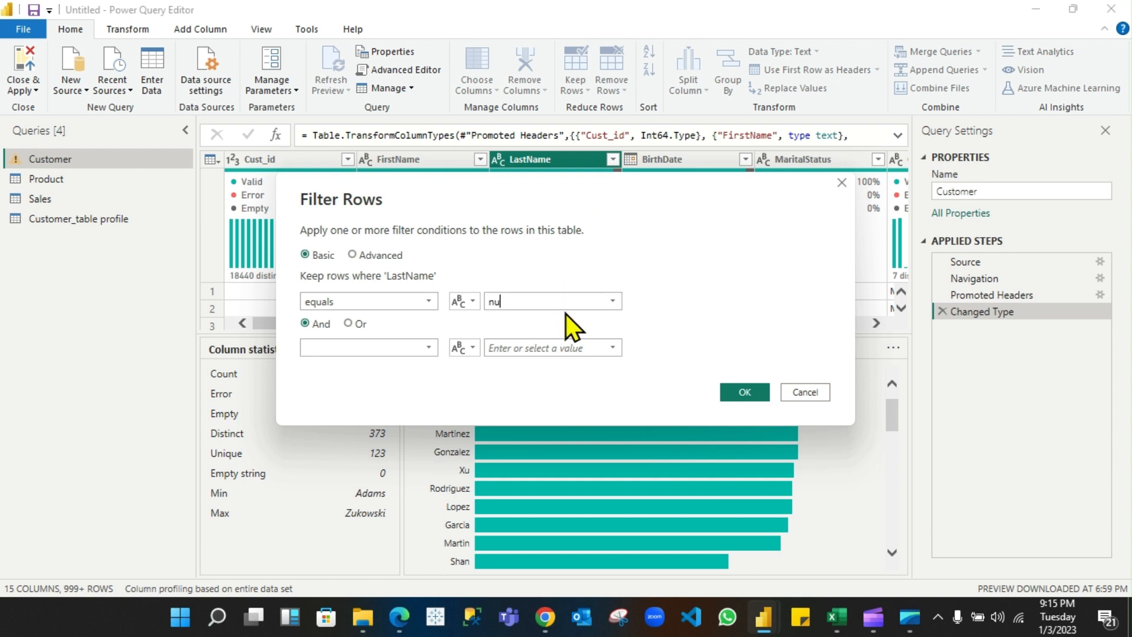
type("ll")
left_click(765, 395)
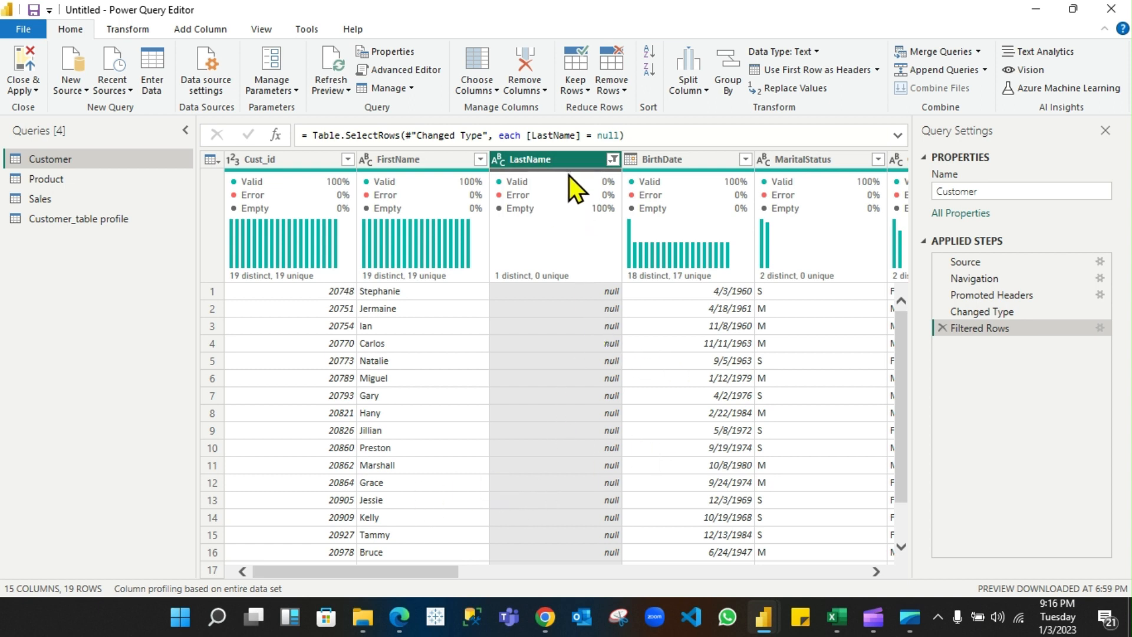
Switch to the DQA_template workbook in Excel and enter Customer as the table name in C1
left_click(836, 617)
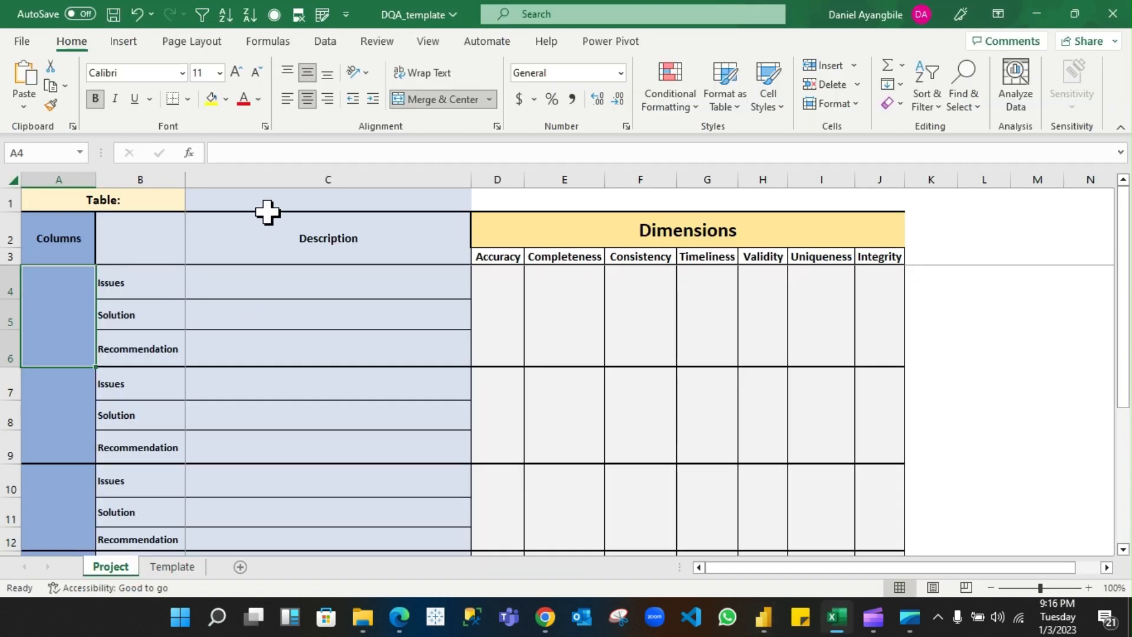
left_click(245, 200)
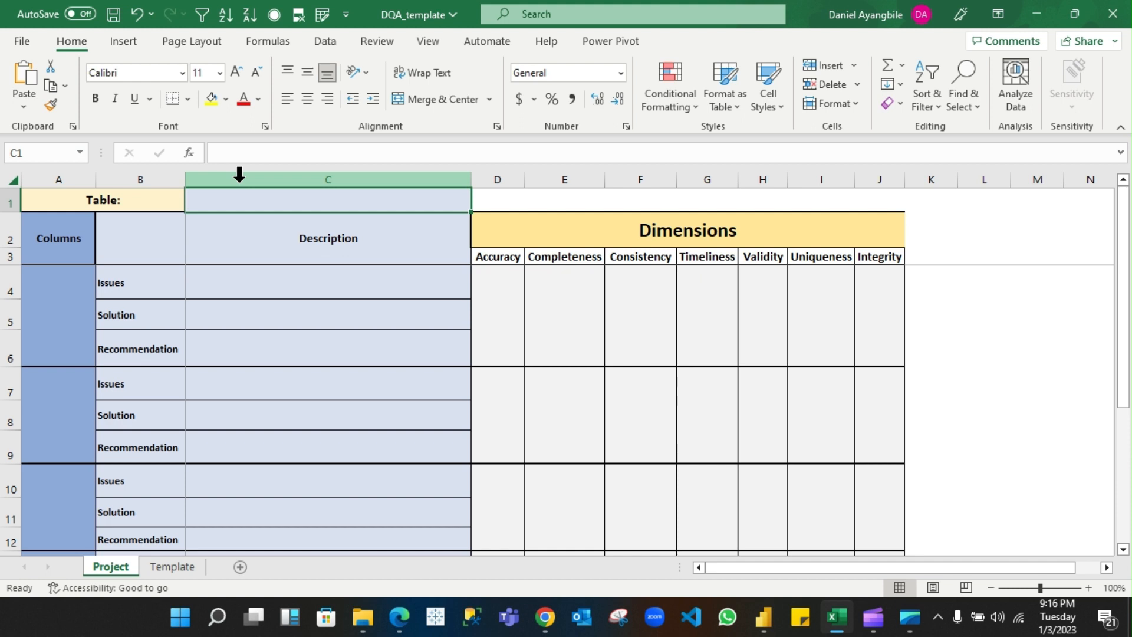
type("Cus")
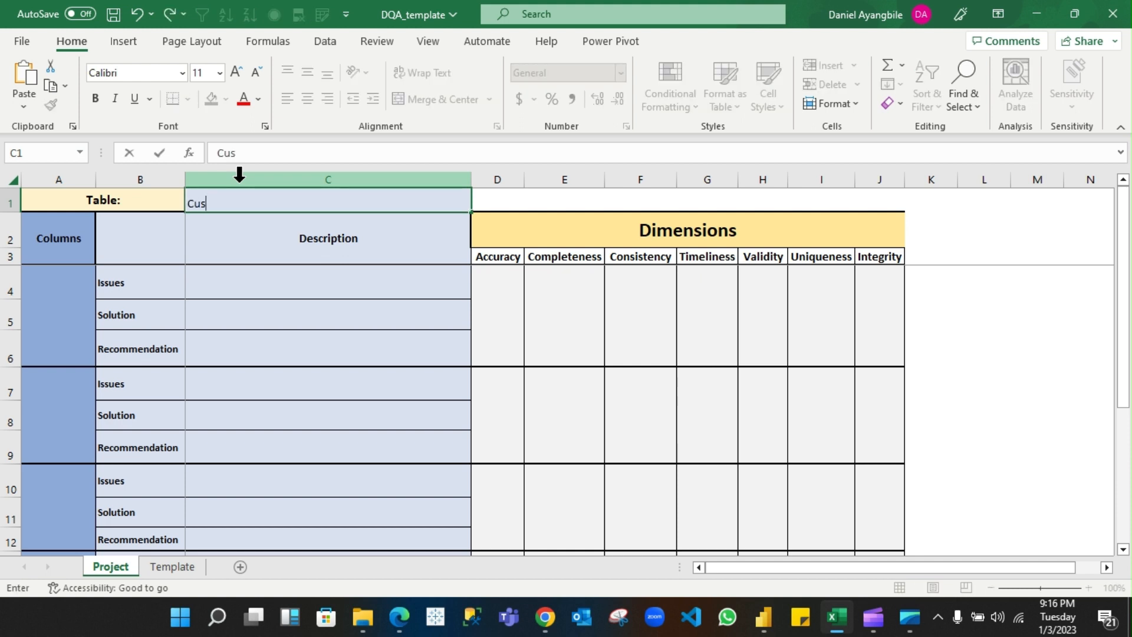
type("tomer")
Enter LastName in the first Columns block (A4) and mark its Completeness dimension with 0
left_click(43, 316)
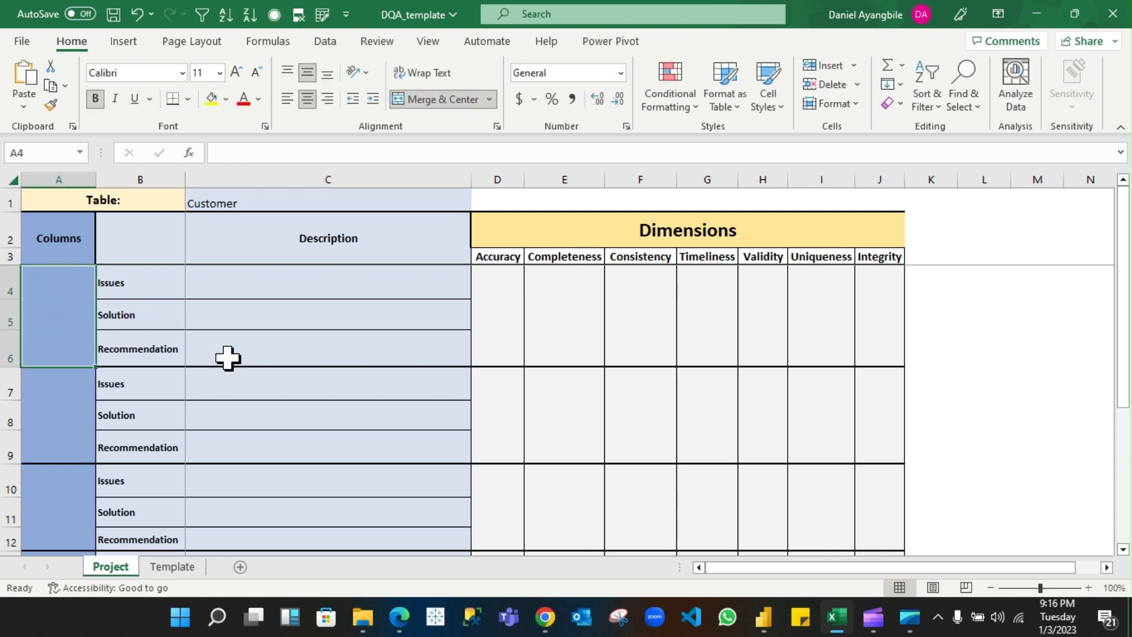
type("Last")
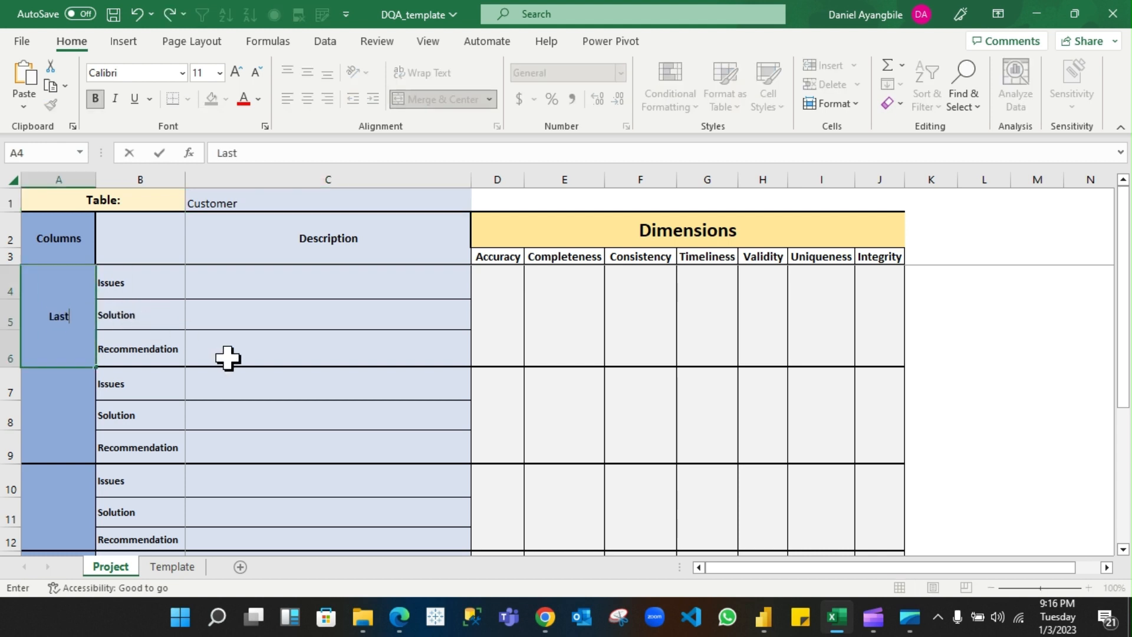
type("Name")
left_click(579, 329)
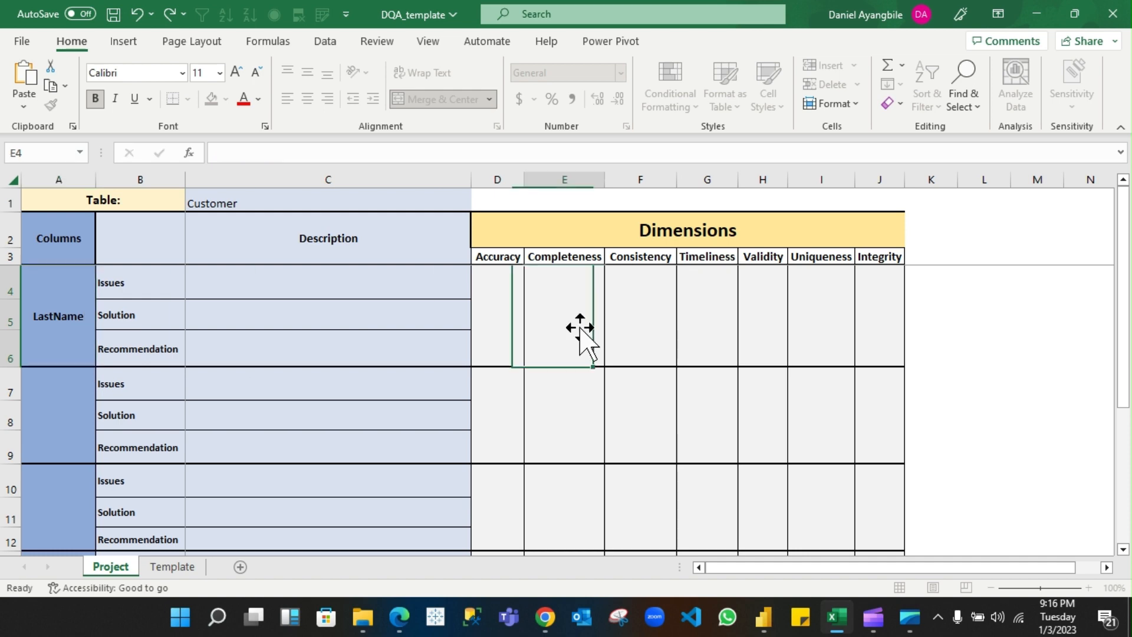
type("0")
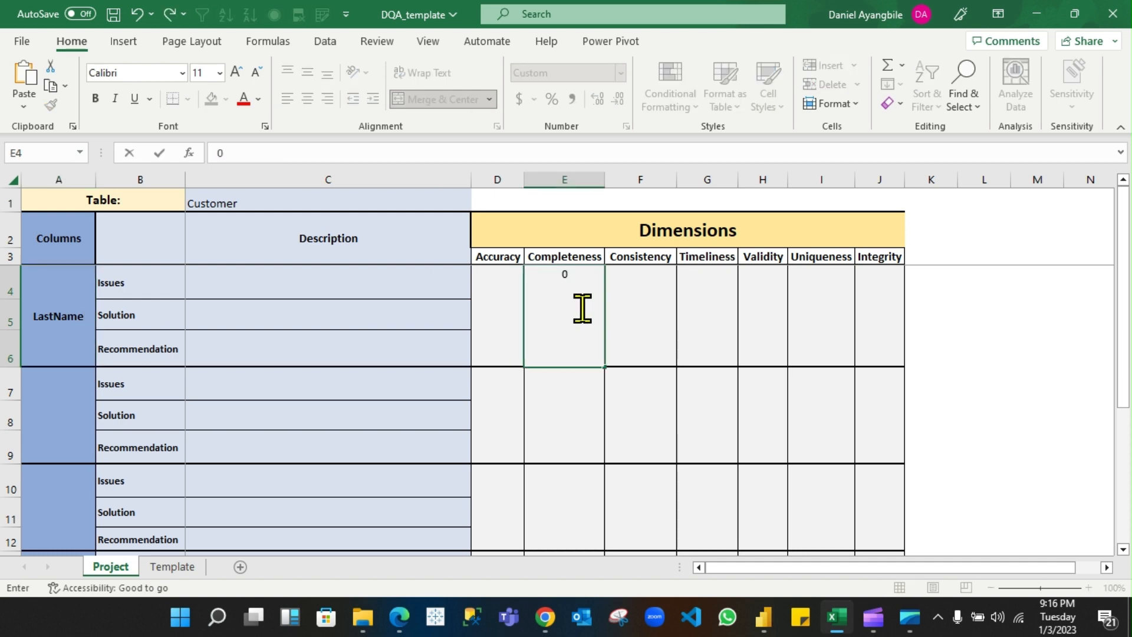
key("Return")
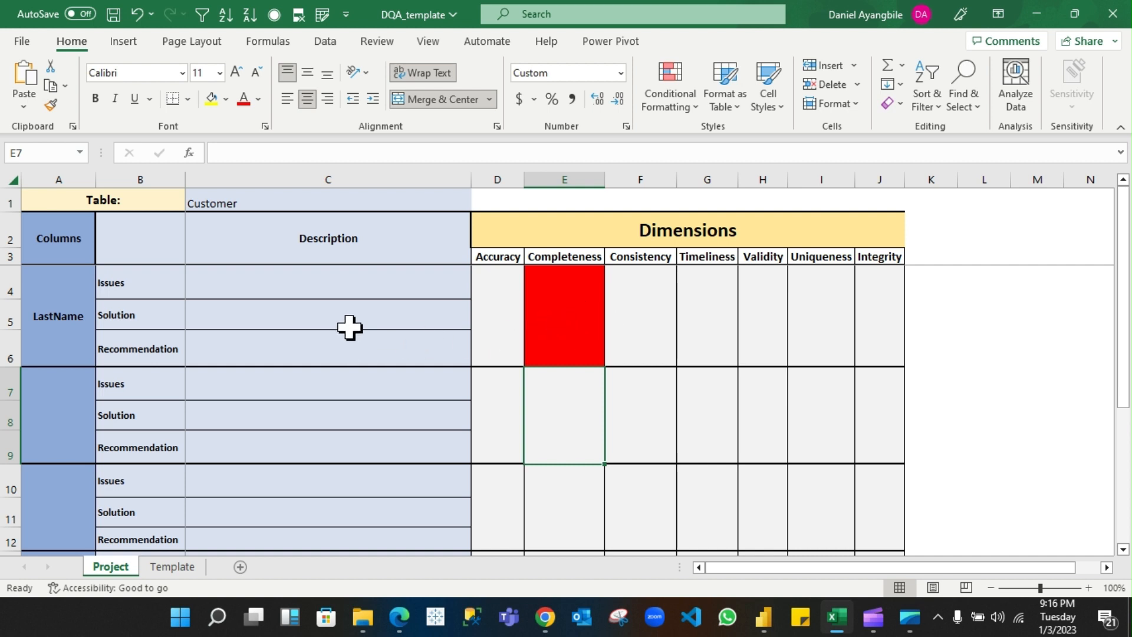
Describe the LastName issue in C4 as "There are missing Customer Last Name"
left_click(290, 293)
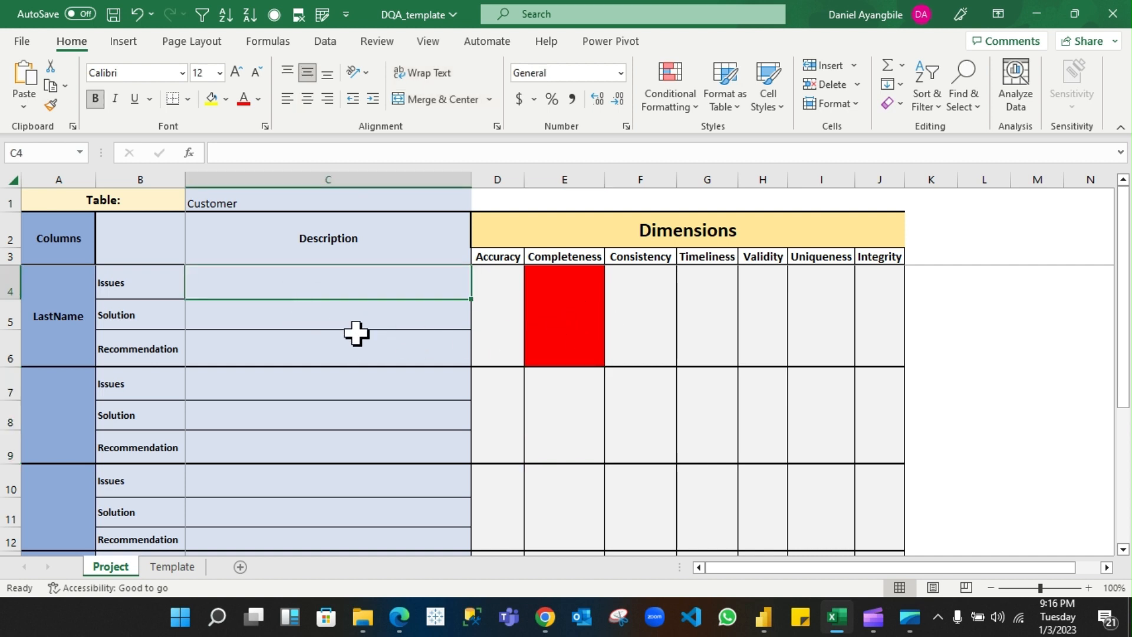
type("The")
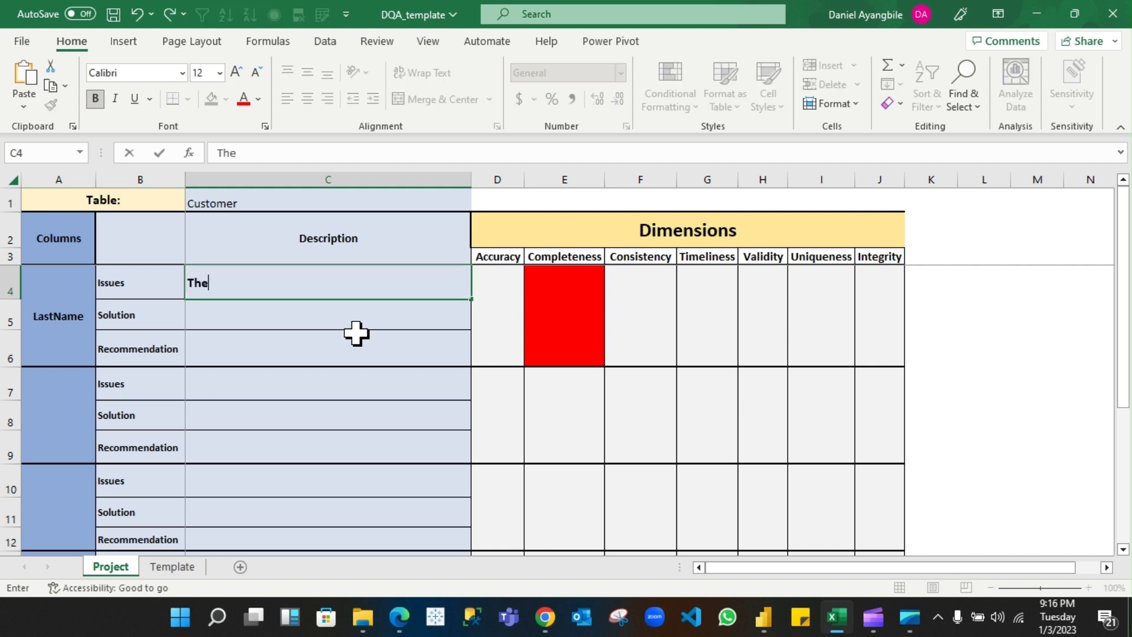
type("re are missing ")
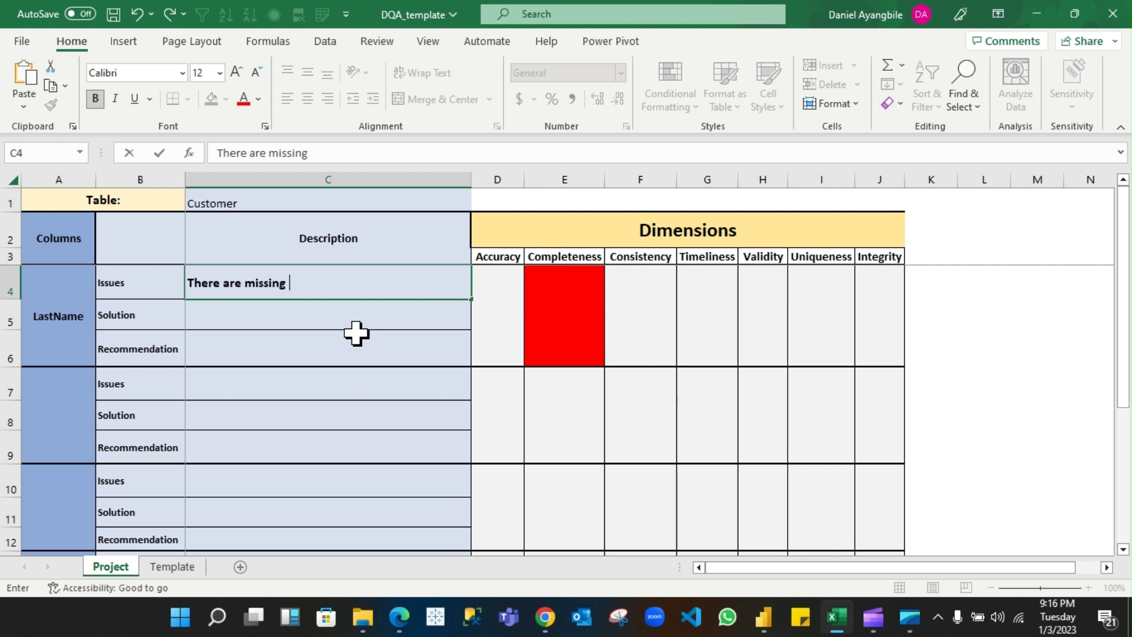
type("Customer Last")
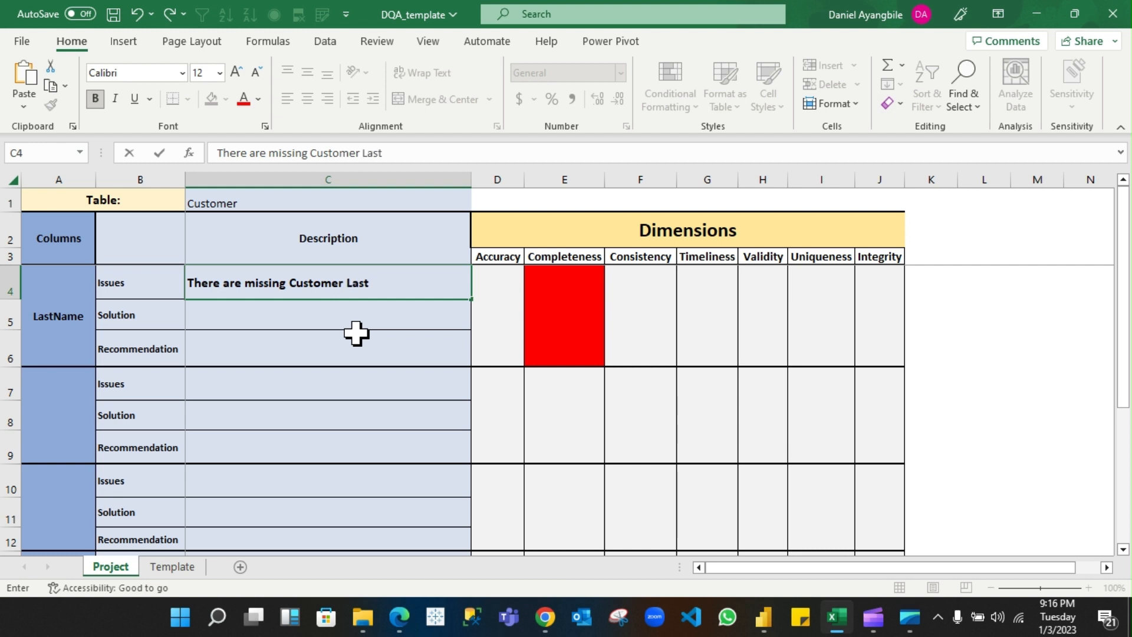
type(" Name")
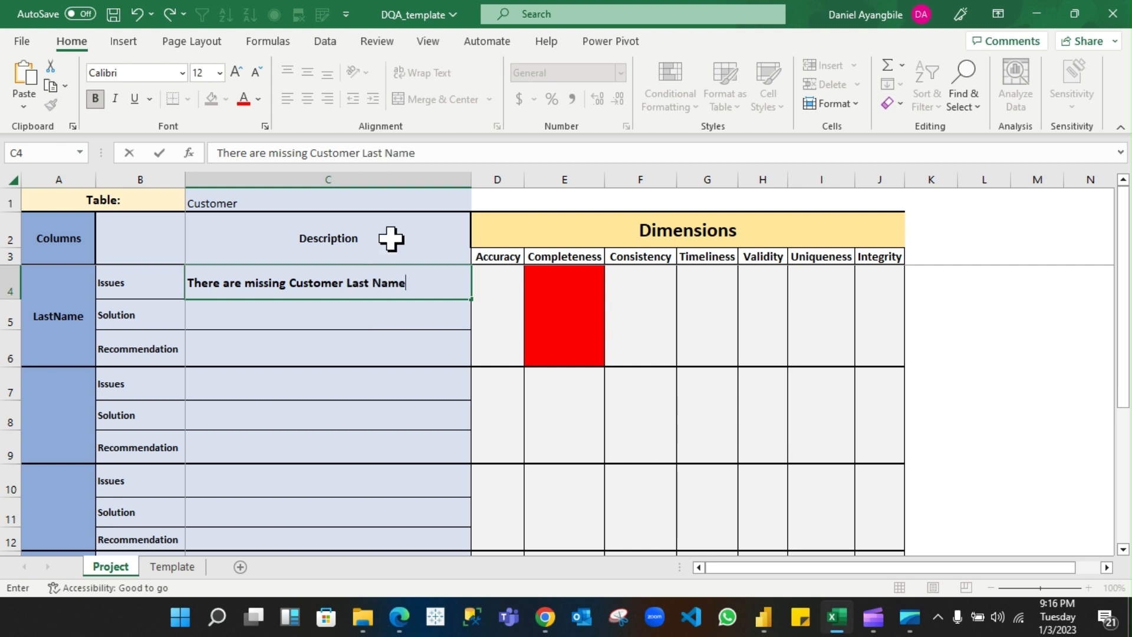
Enter the solution in C5: "This field is not really important to my analysis, The List of customers with missing Last name will be sent to DBAs"
left_click(315, 312)
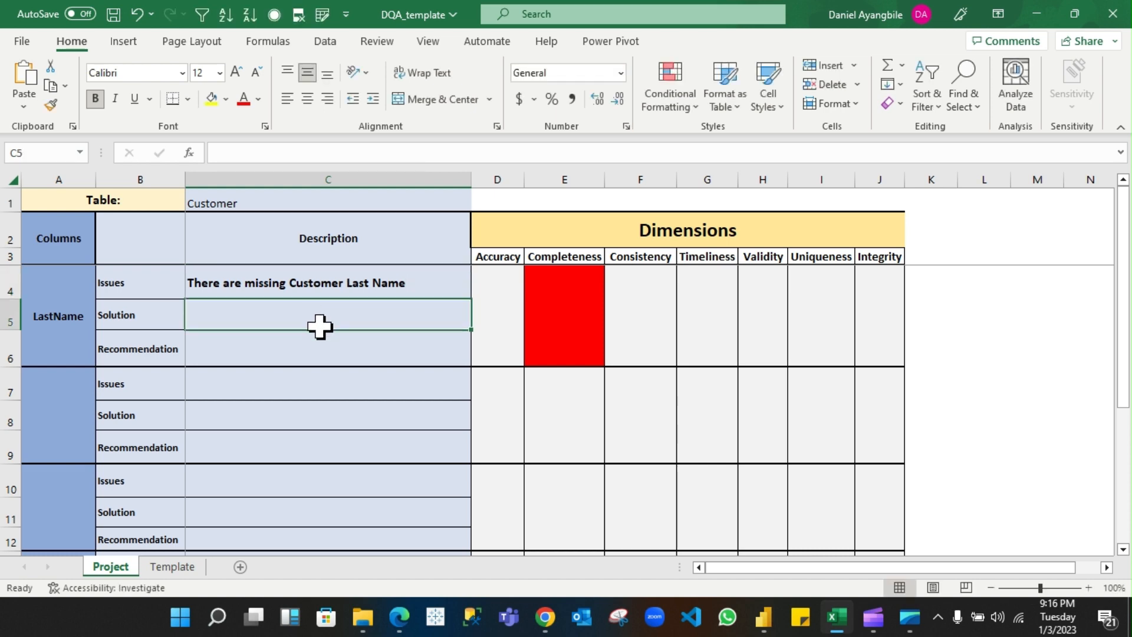
type("This fi")
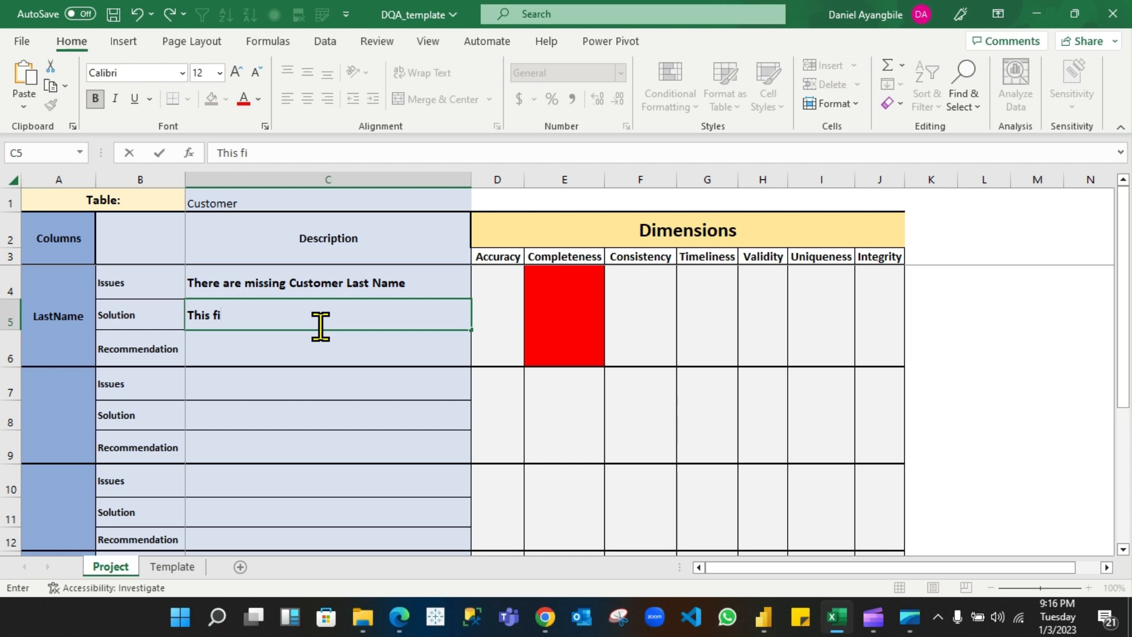
type("eld is not reall")
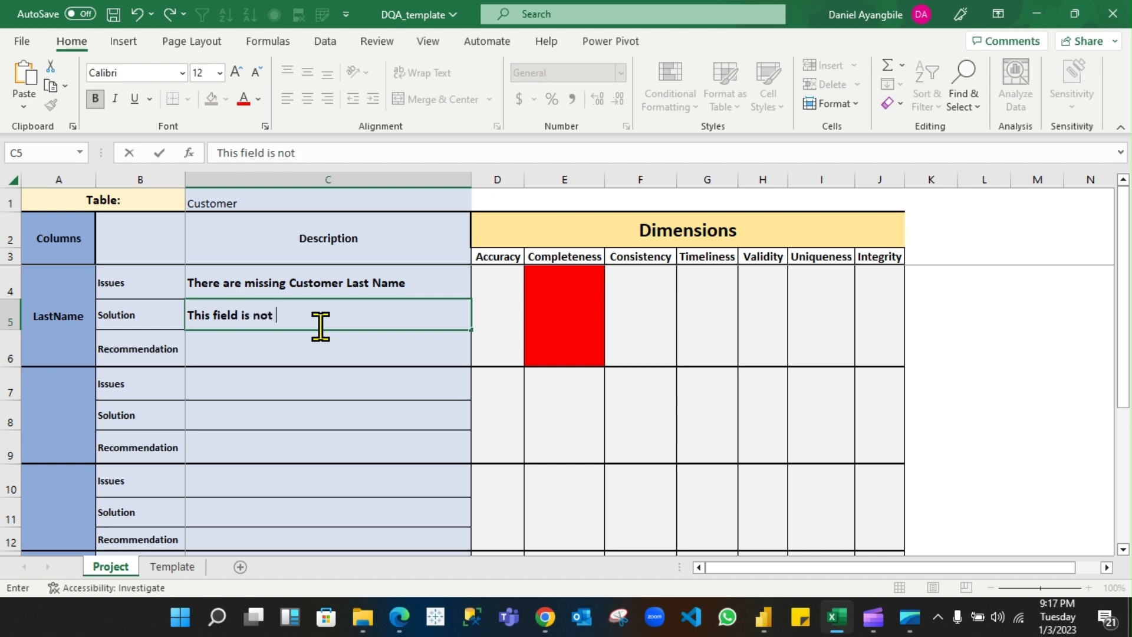
type("y important ")
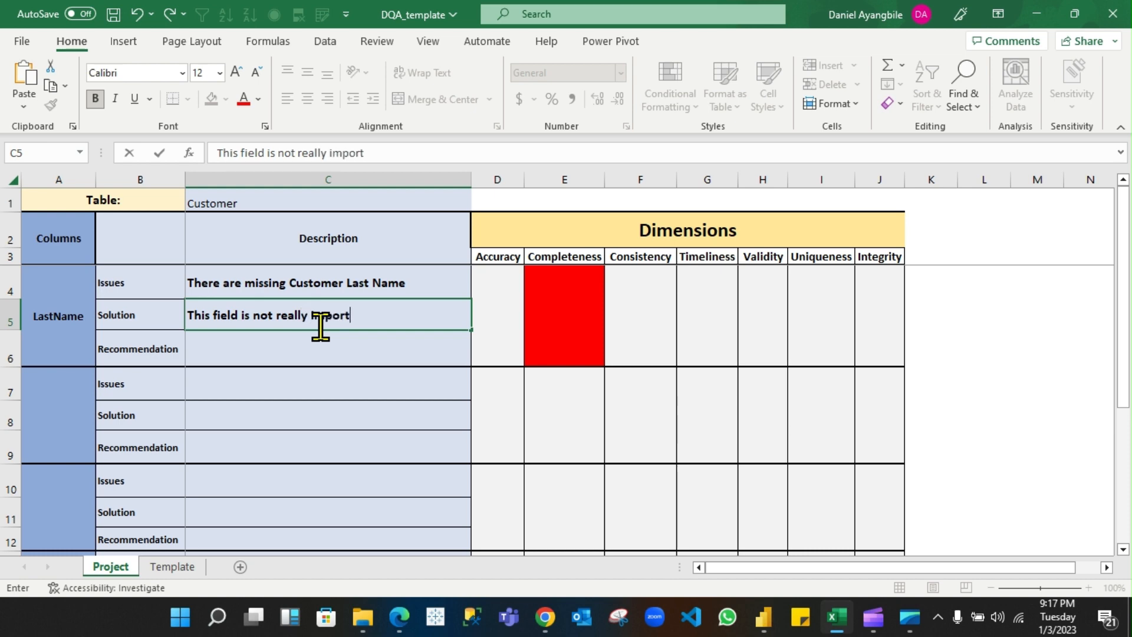
type("to n")
key("BackSpace")
type("my ")
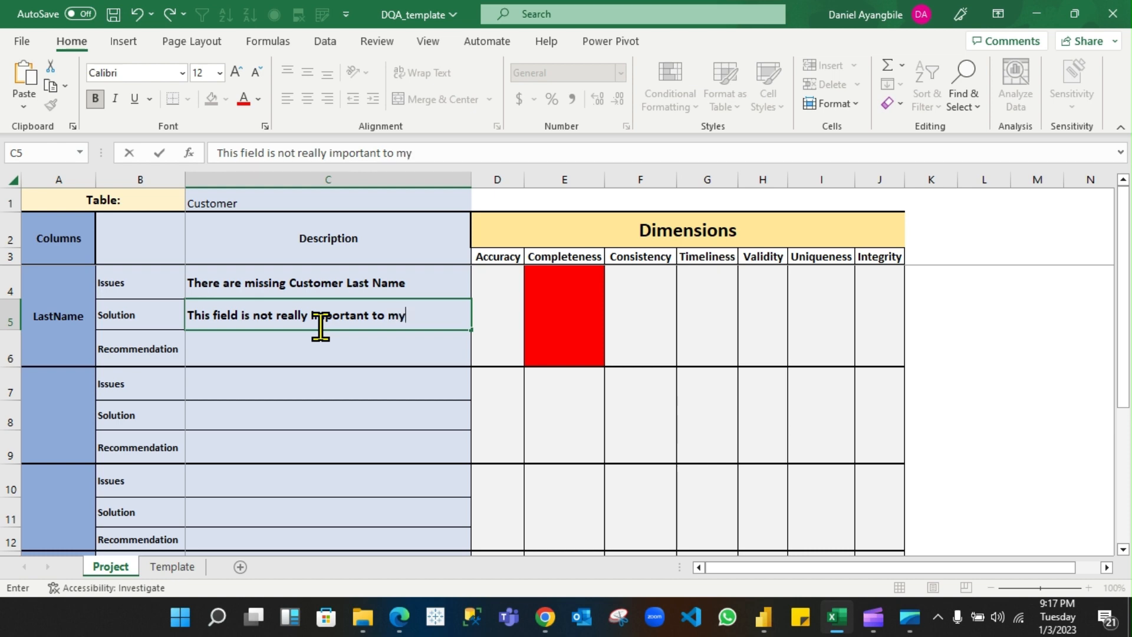
type("analysis, The ")
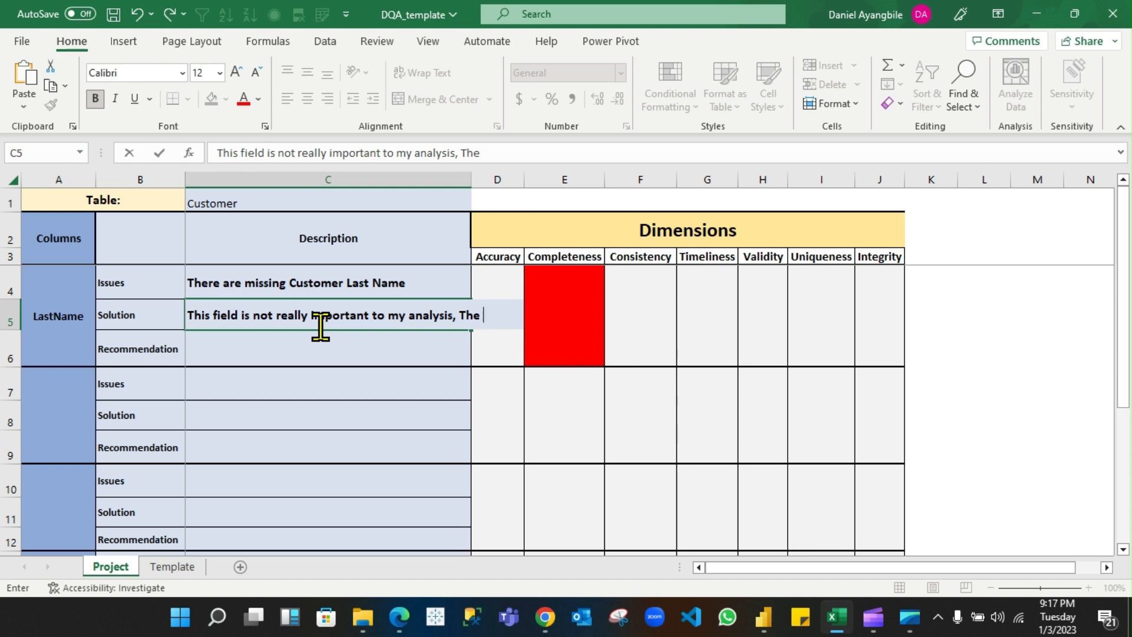
type("List of c")
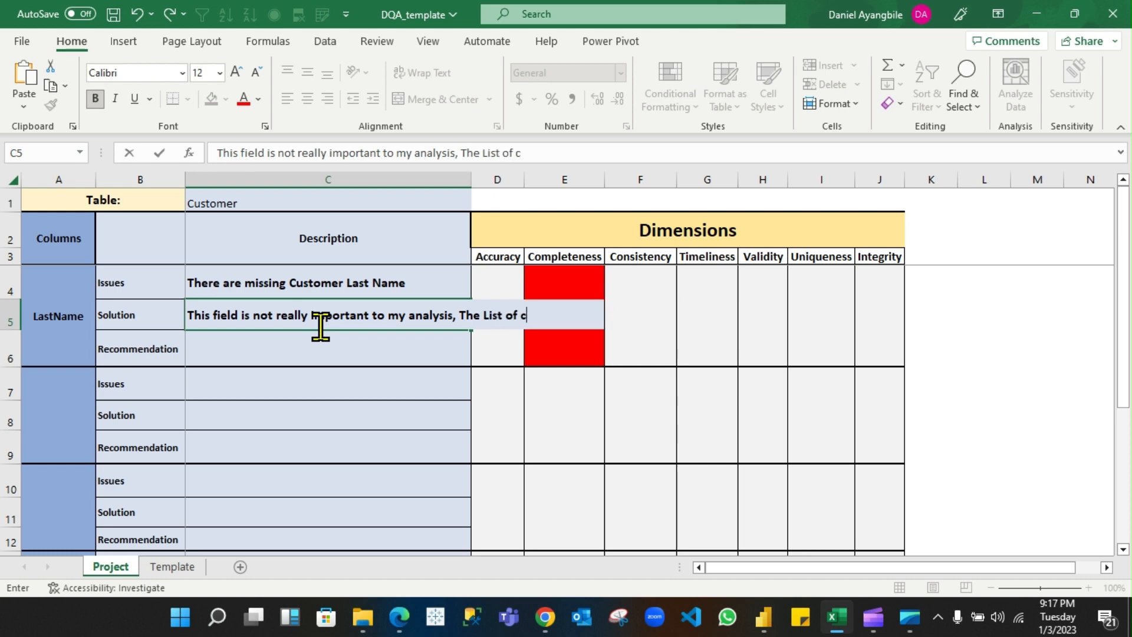
type("ustomers with ")
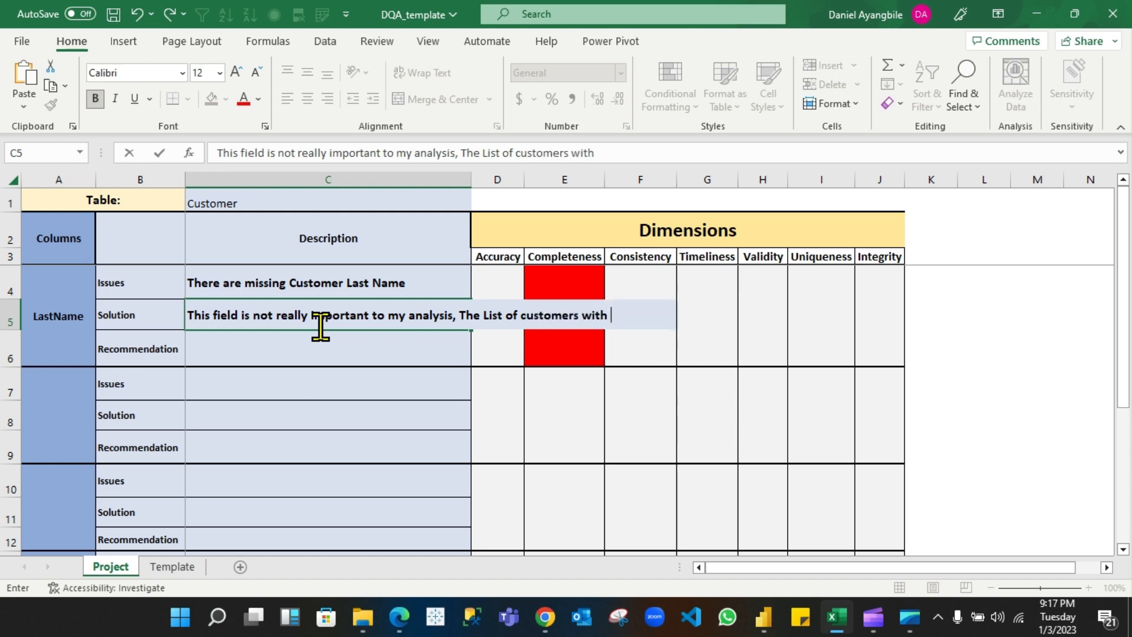
type("missing ")
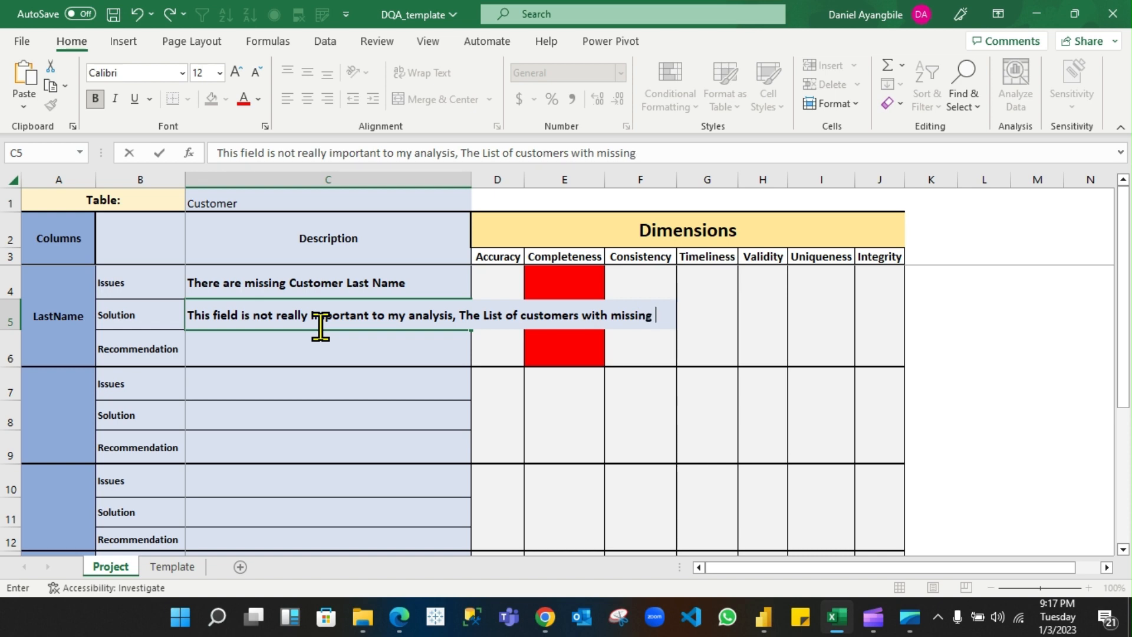
type("Last ")
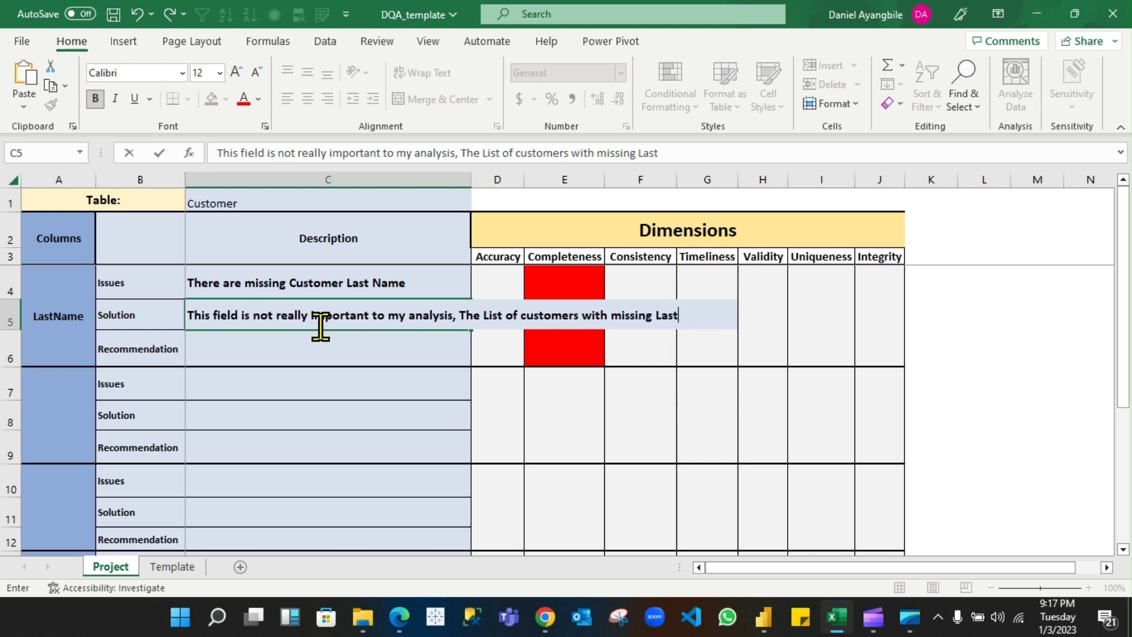
type("name will be")
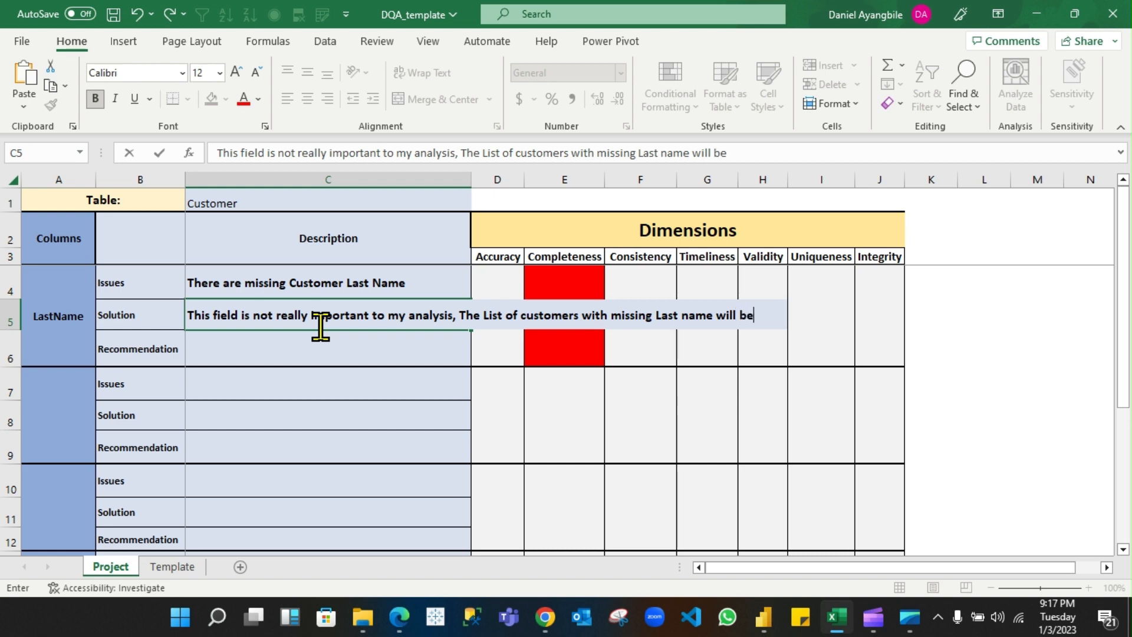
type(" sent t")
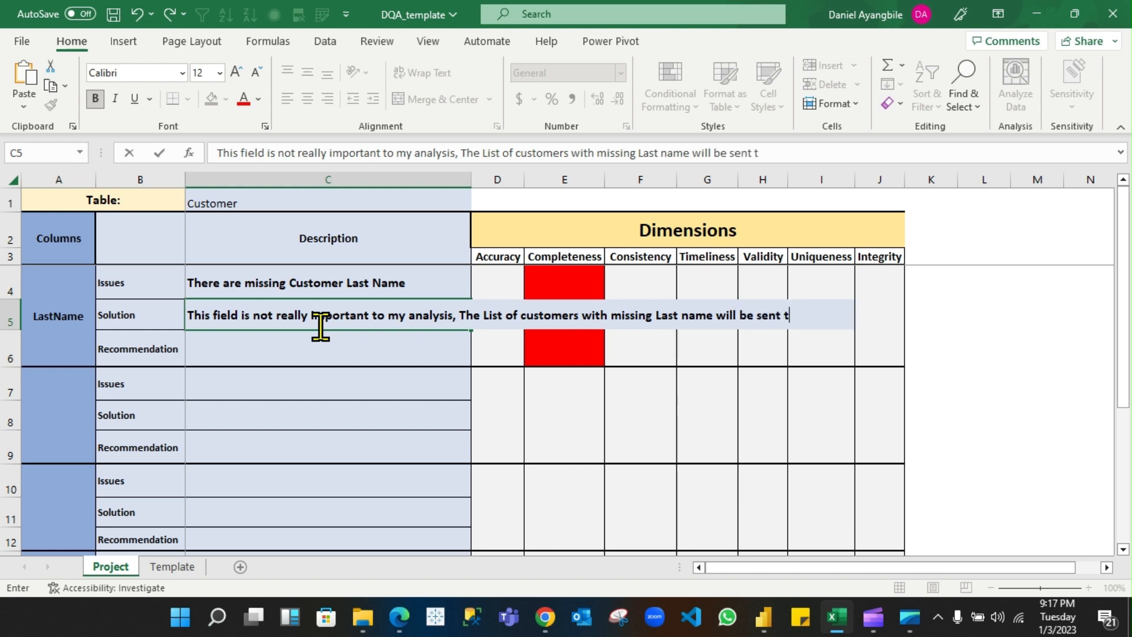
type("o DBAs")
key("Return")
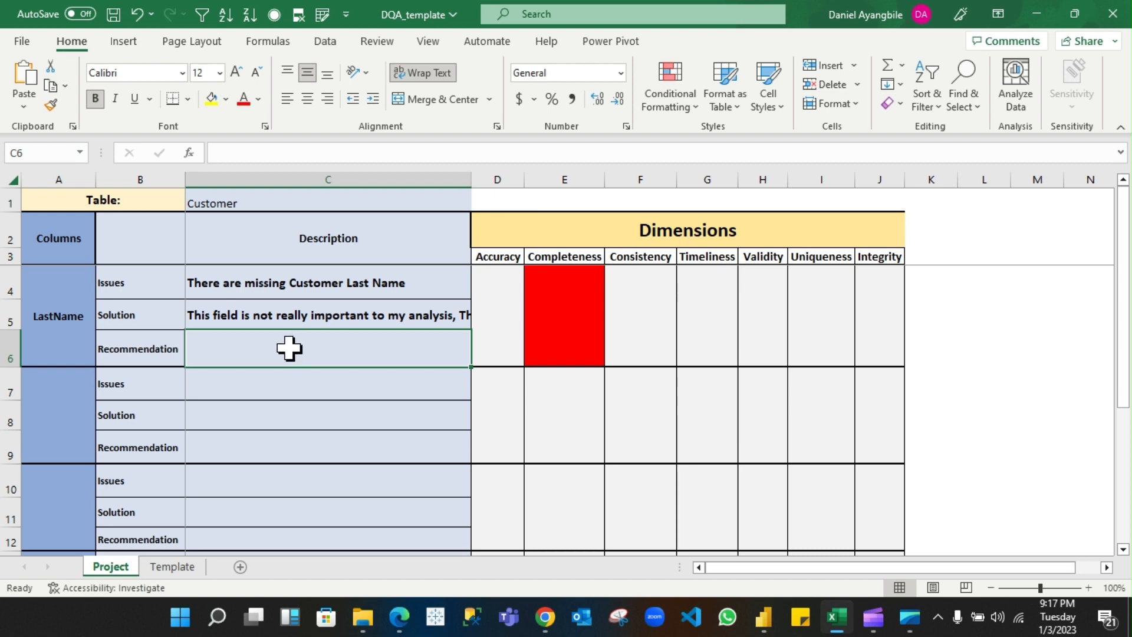
Switch to Power Query Editor, remove the Customer query's Filtered Rows step and display the column statistics for BirthDate
mouse_move(764, 617)
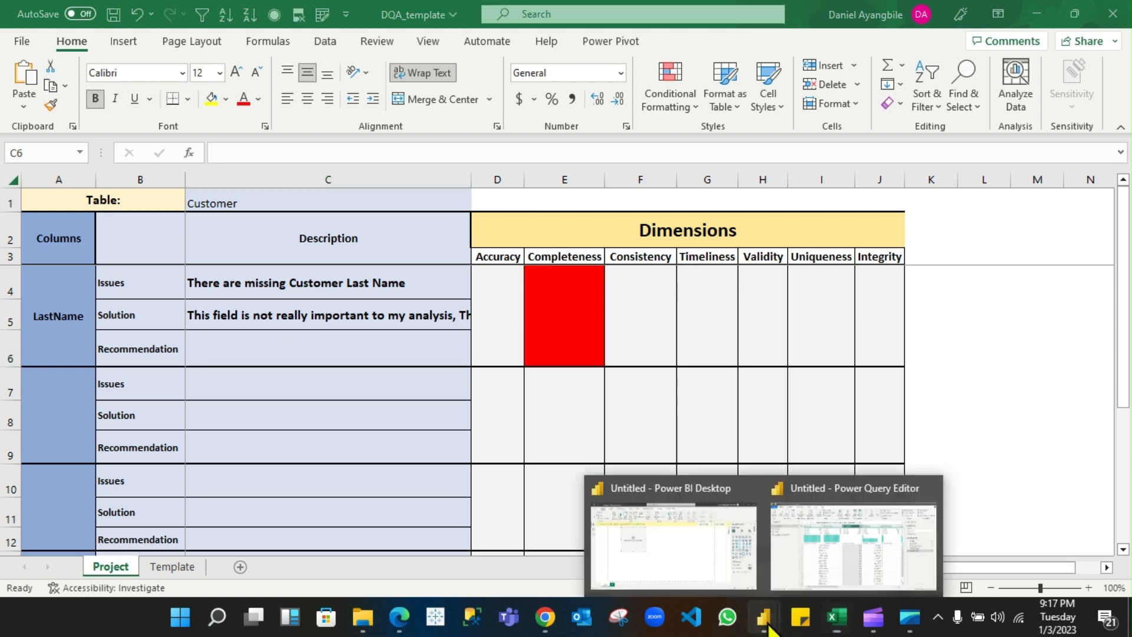
left_click(805, 570)
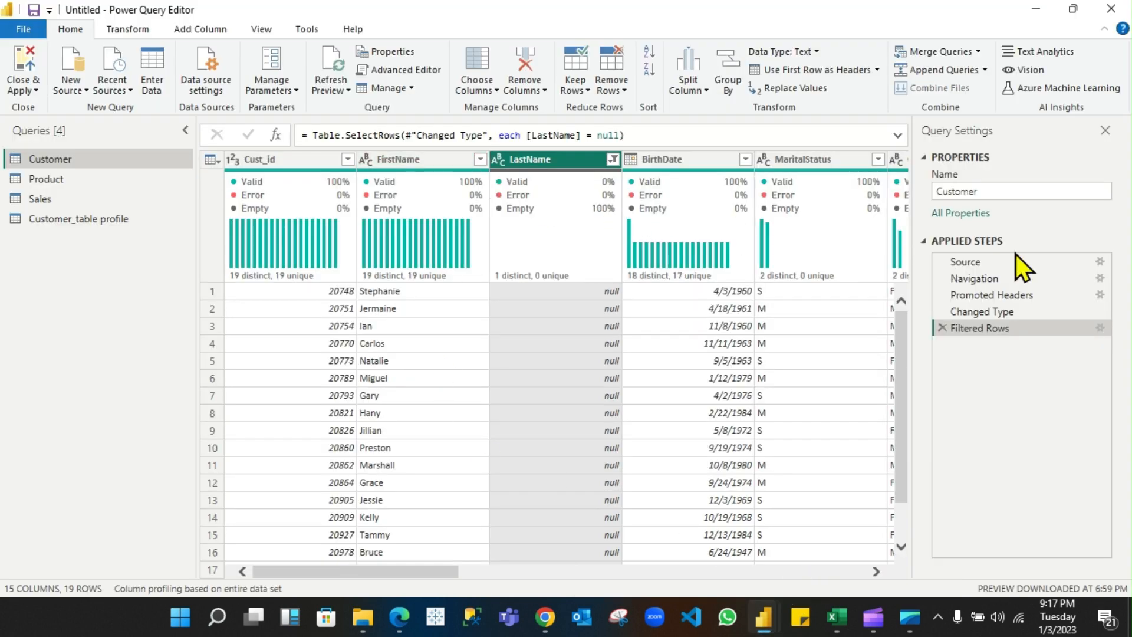
left_click(943, 329)
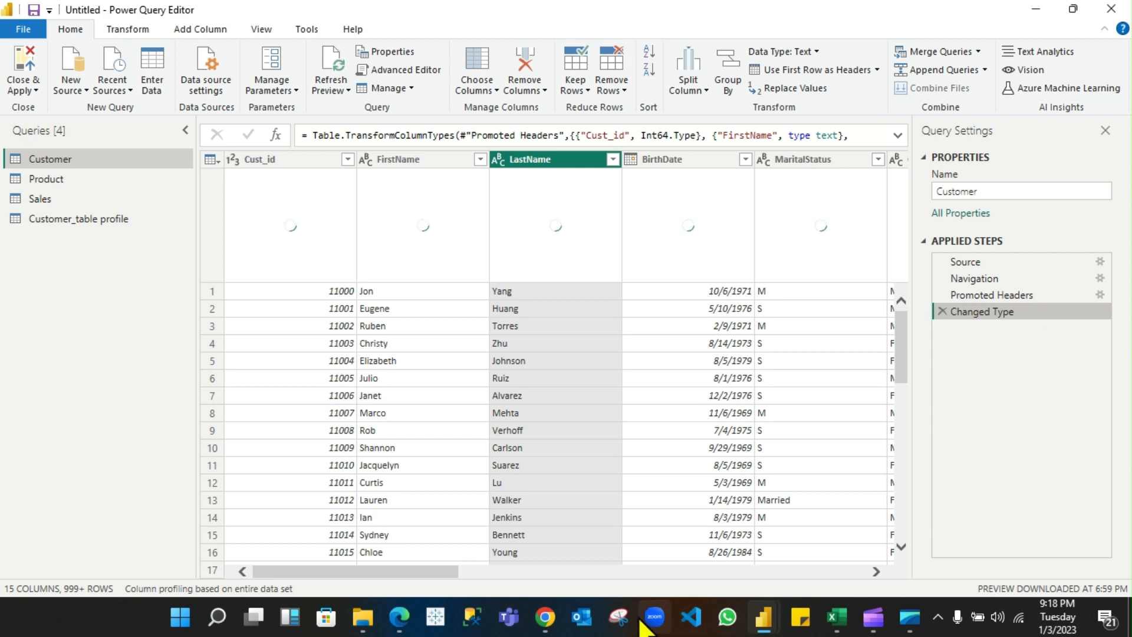
left_click_drag(385, 572, 487, 582)
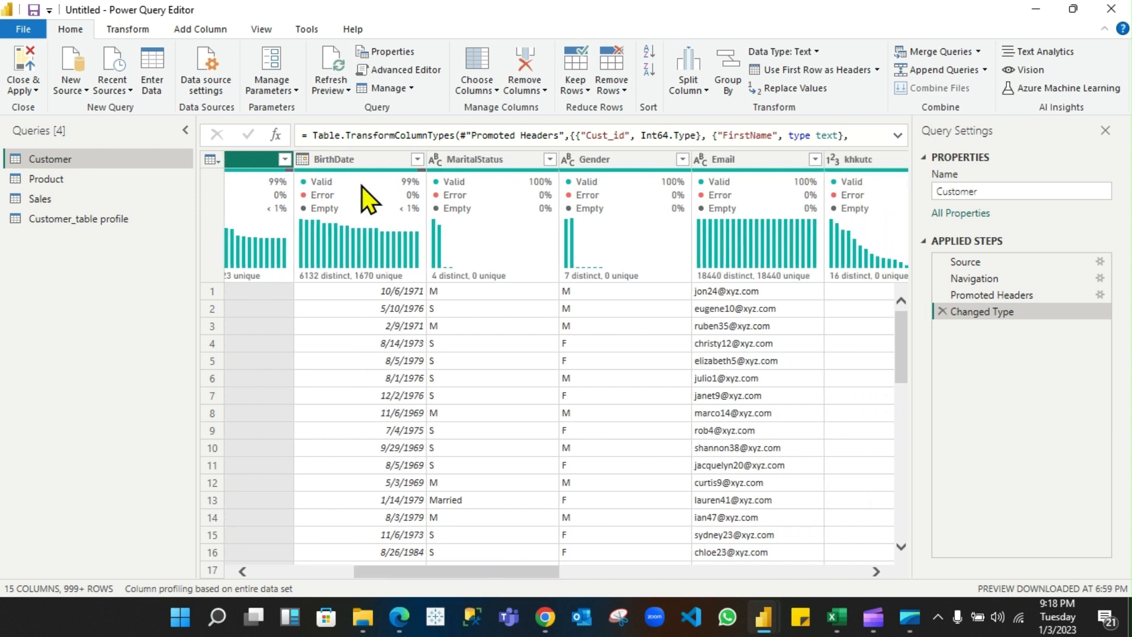
left_click(366, 164)
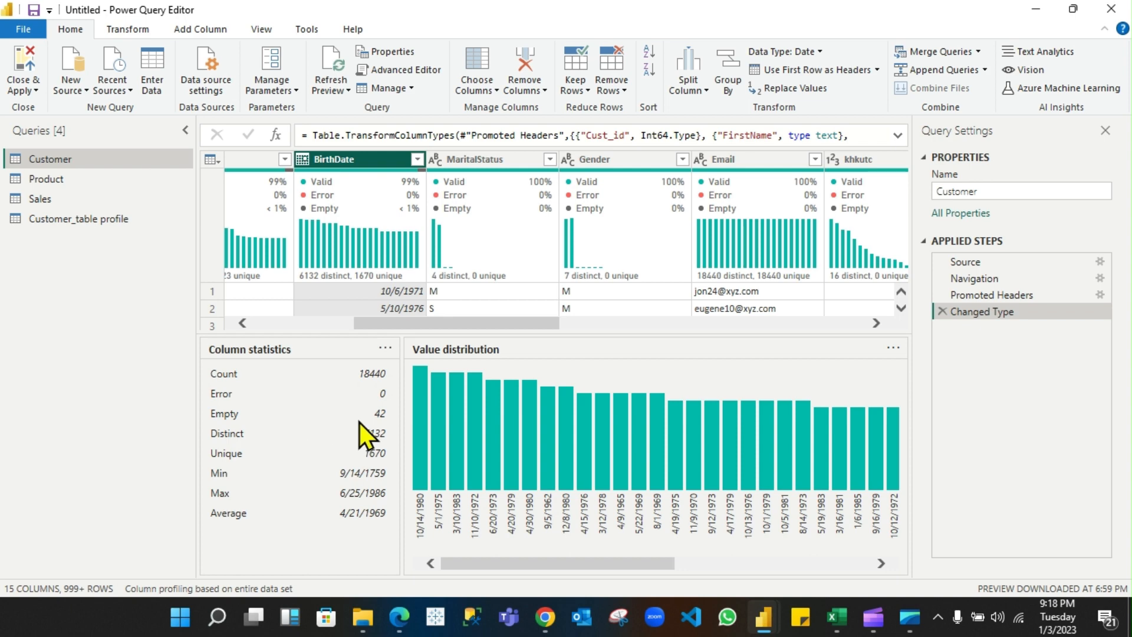
Switch to the DQA_template workbook, enter BirthDate in the second Columns block (A7) and mark its Completeness dimension with 0
left_click(837, 617)
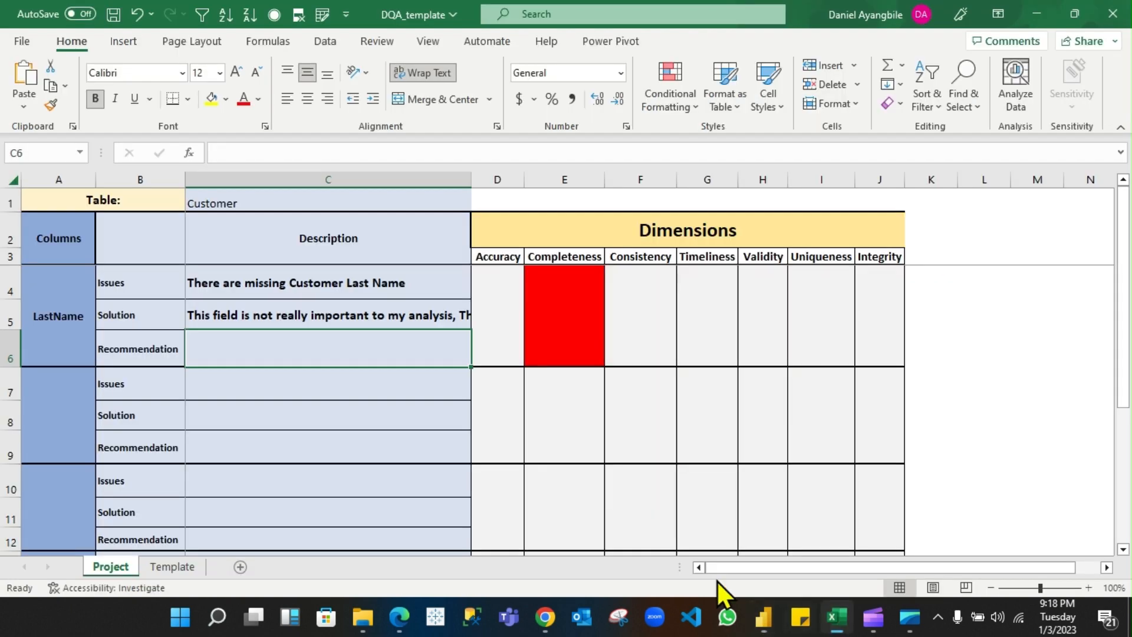
left_click(79, 408)
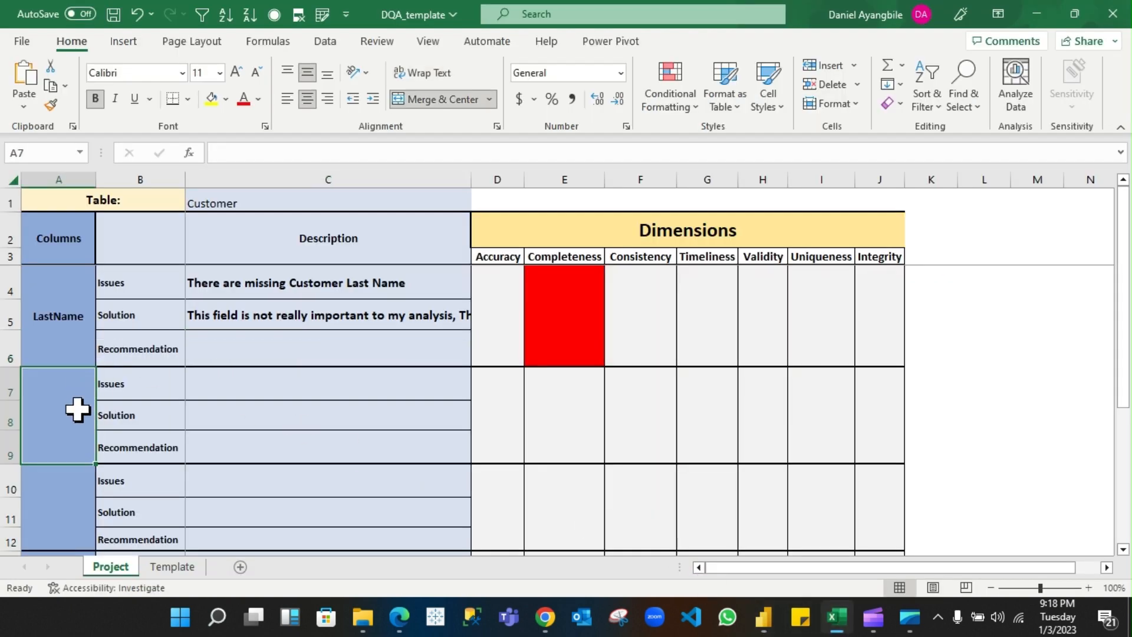
type("Bi")
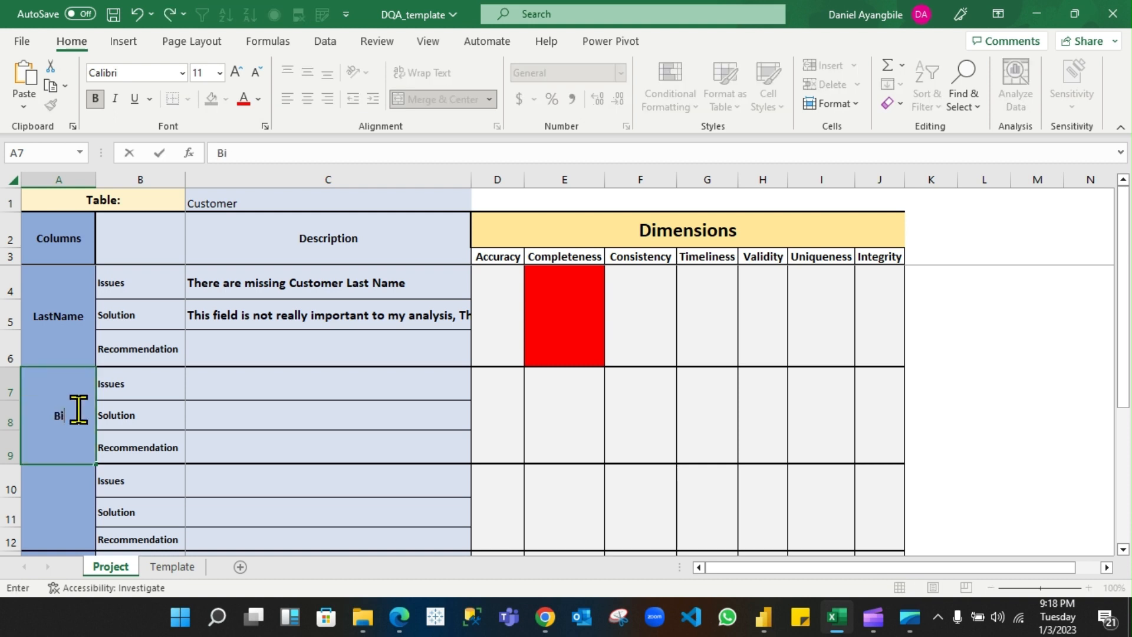
type("rthDate")
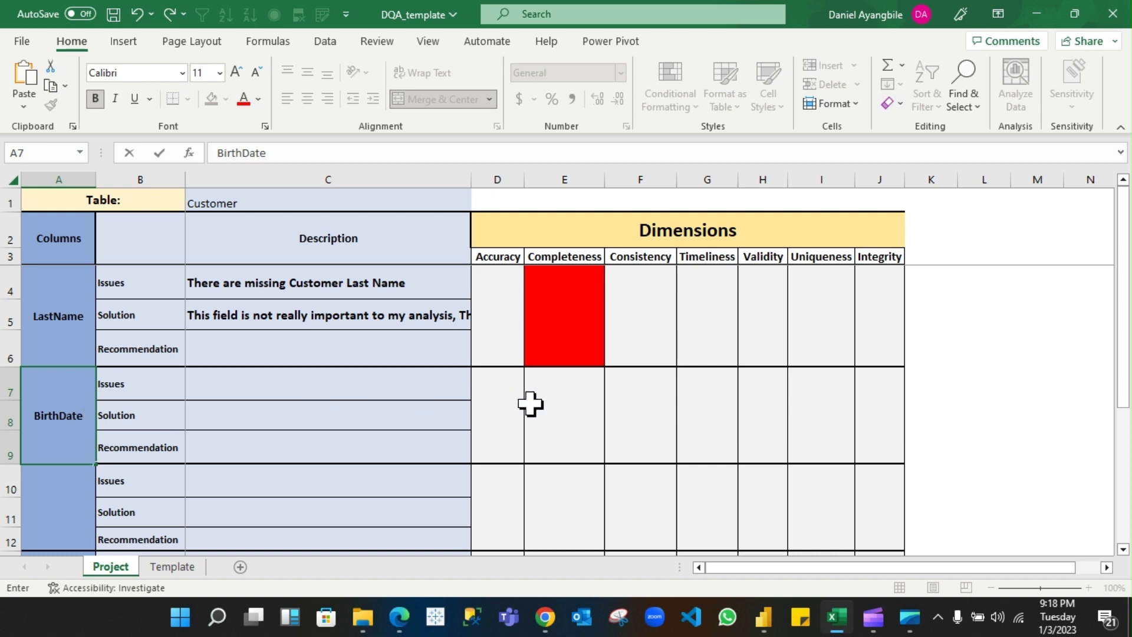
left_click(565, 416)
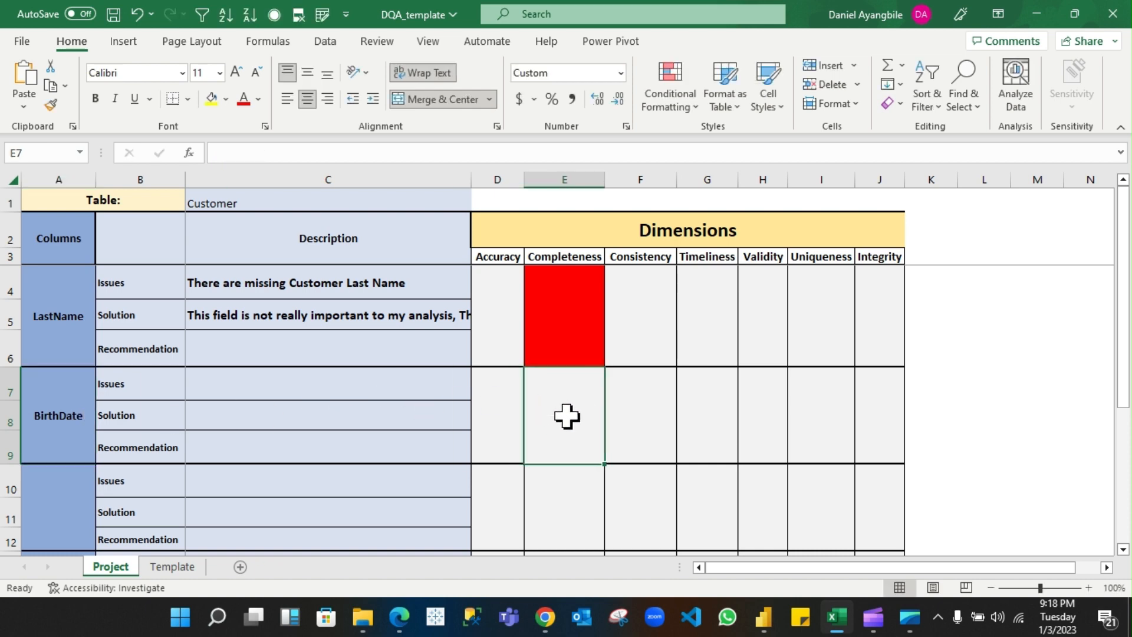
type("0")
key("Return")
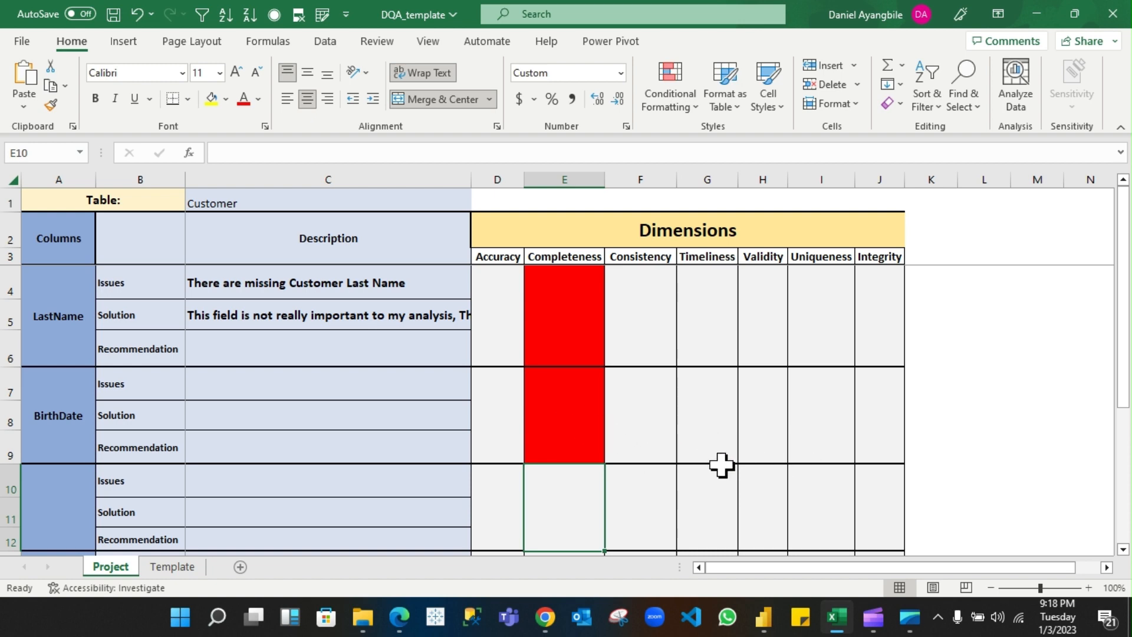
Return to Power Query Editor, filter the Customer table to only the earliest BirthDate value, and remove that filter
left_click(764, 617)
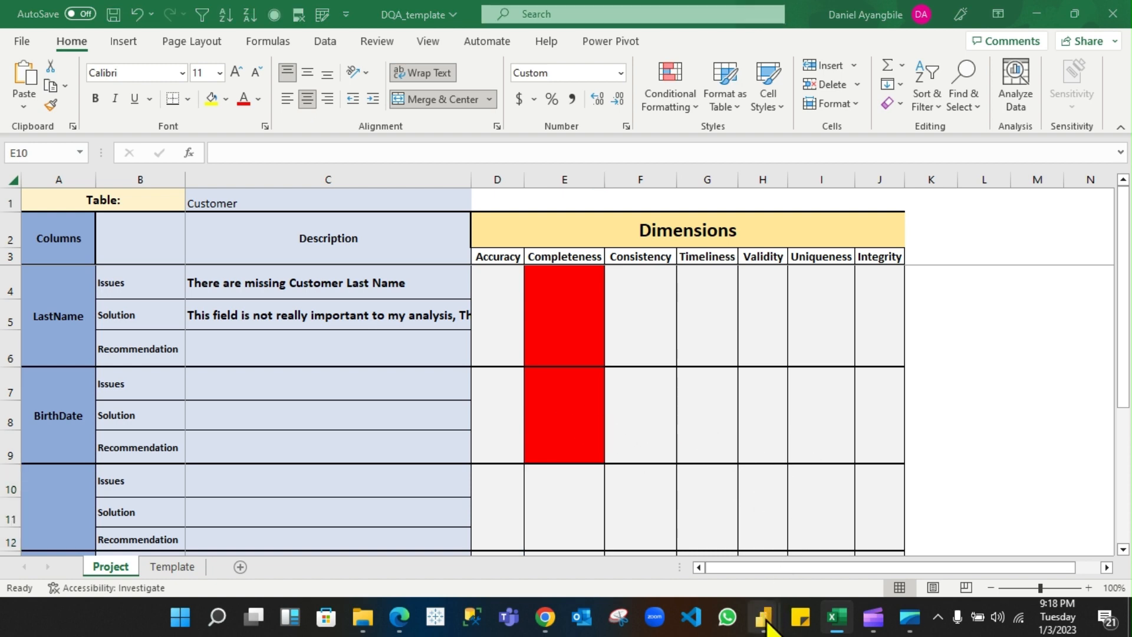
left_click(808, 558)
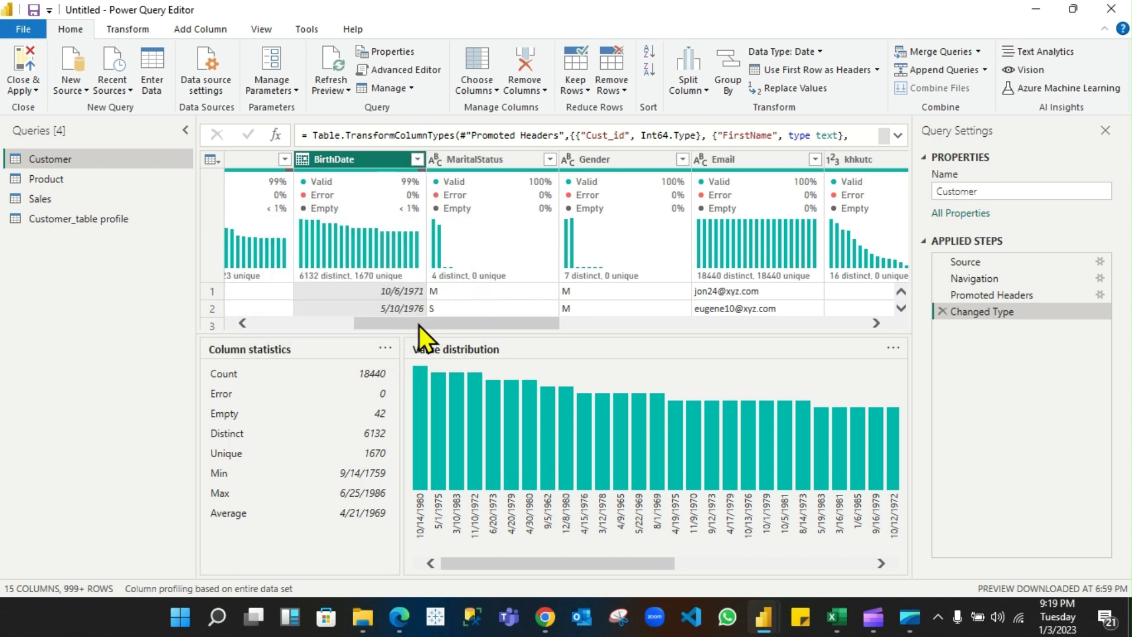
left_click(421, 160)
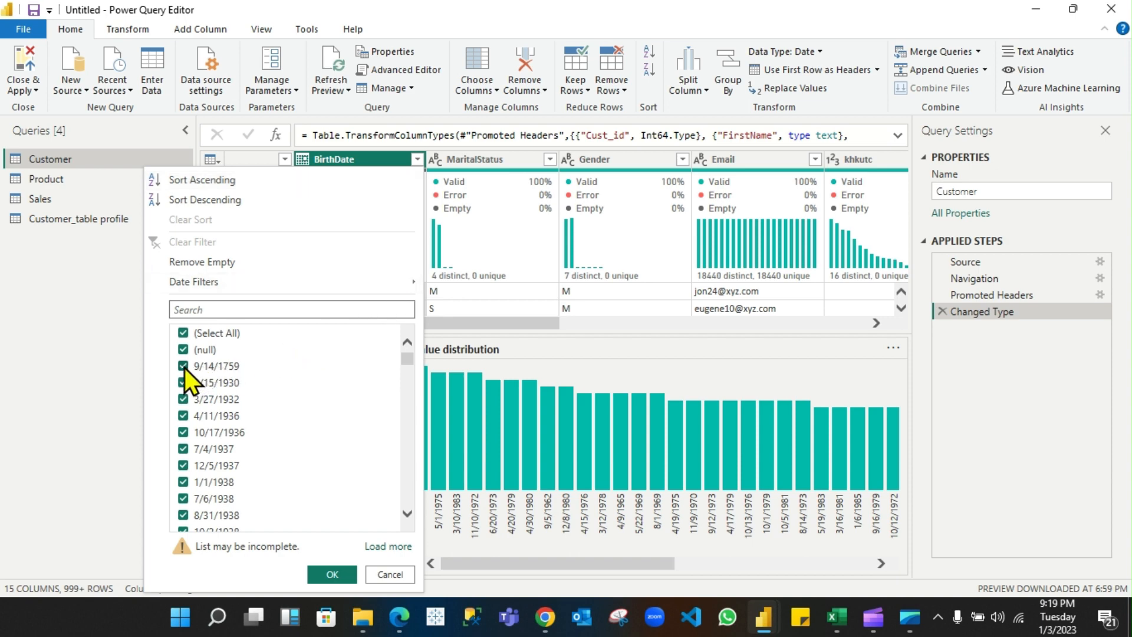
left_click(184, 332)
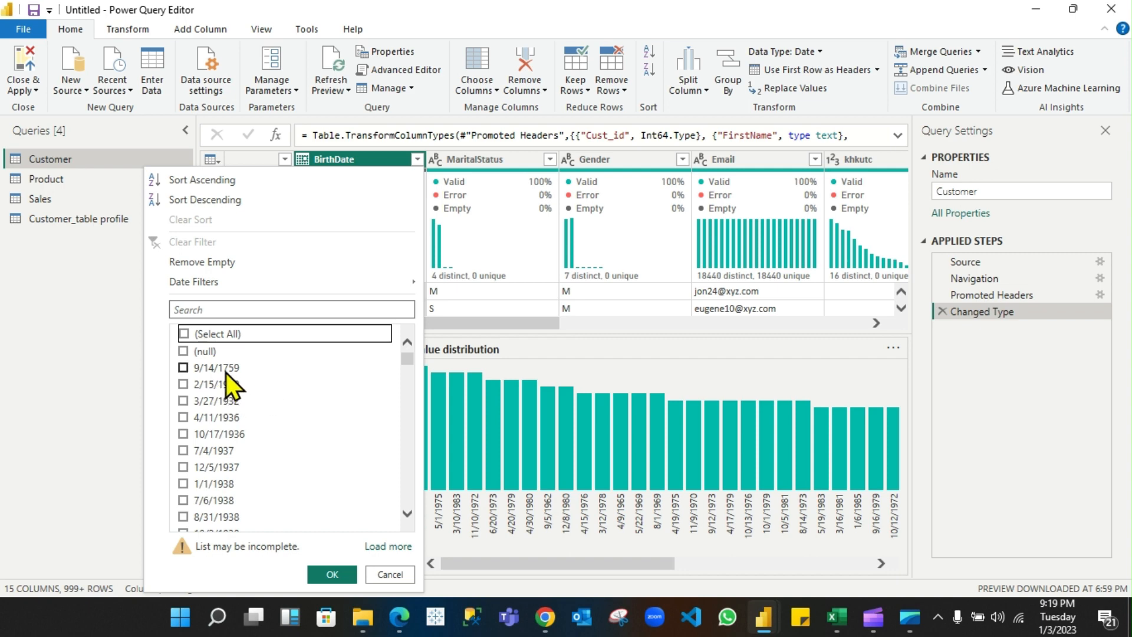
left_click(183, 367)
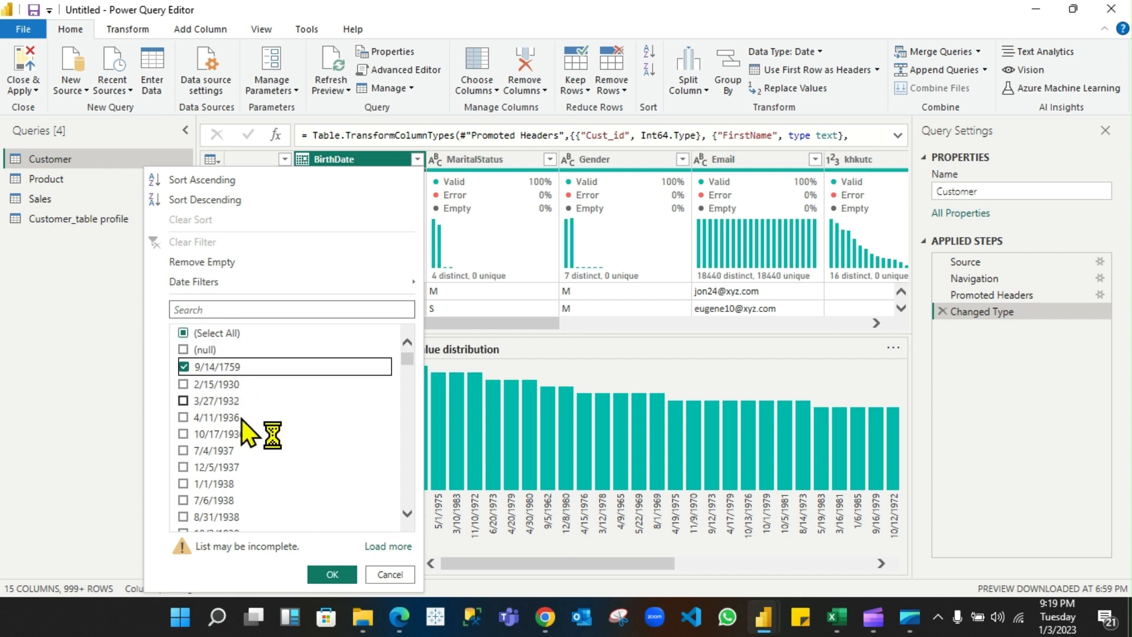
left_click(331, 574)
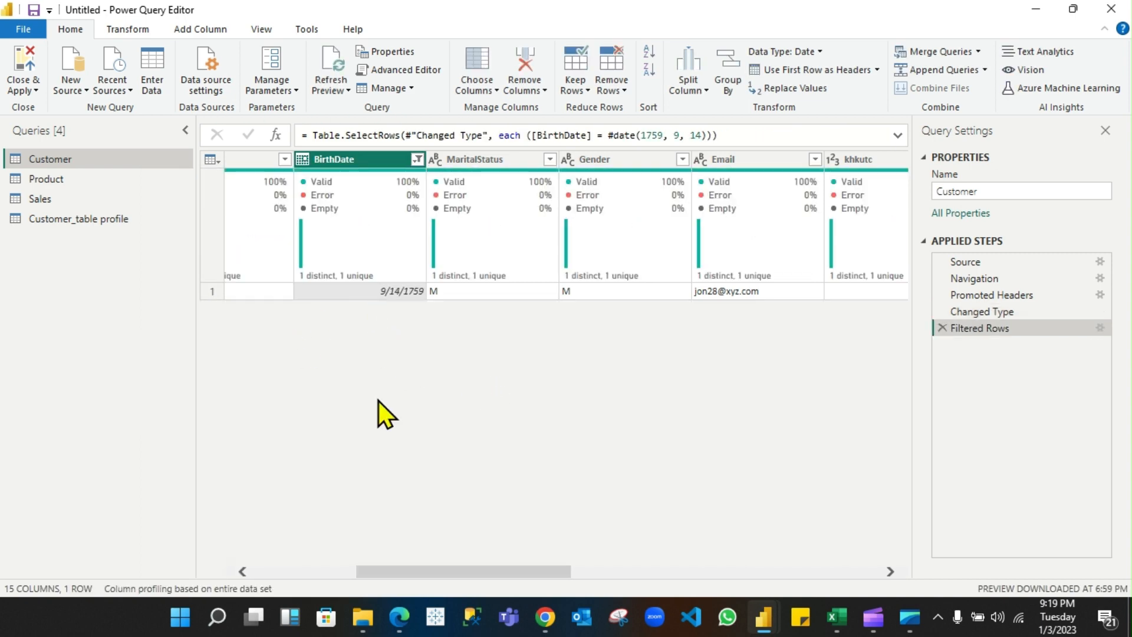
mouse_move(426, 571)
left_mouse_down()
mouse_move(241, 547)
mouse_move(429, 568)
left_mouse_up()
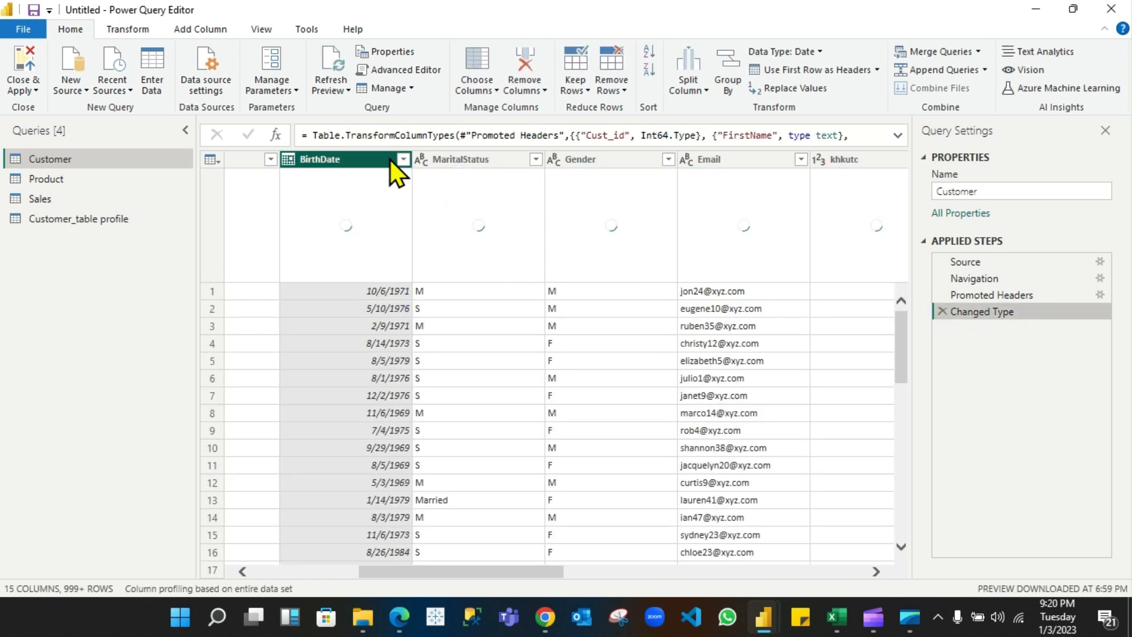
Check the BirthDate column statistics with the earliest date filtered out, and remove the Filtered Rows step
left_click(403, 161)
left_click(171, 365)
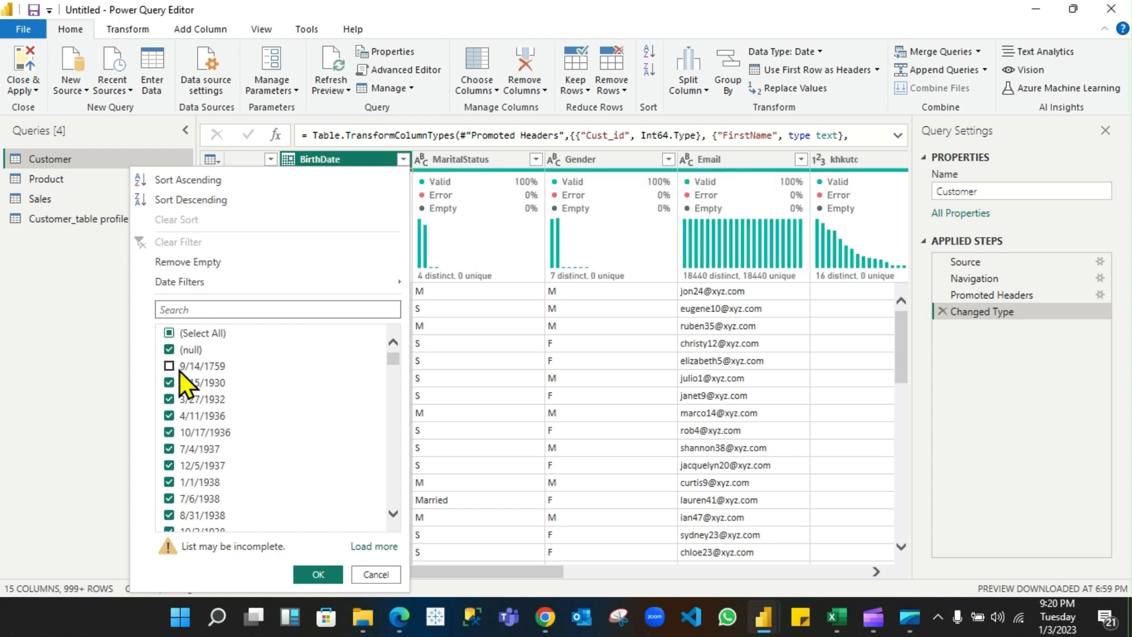
left_click(319, 575)
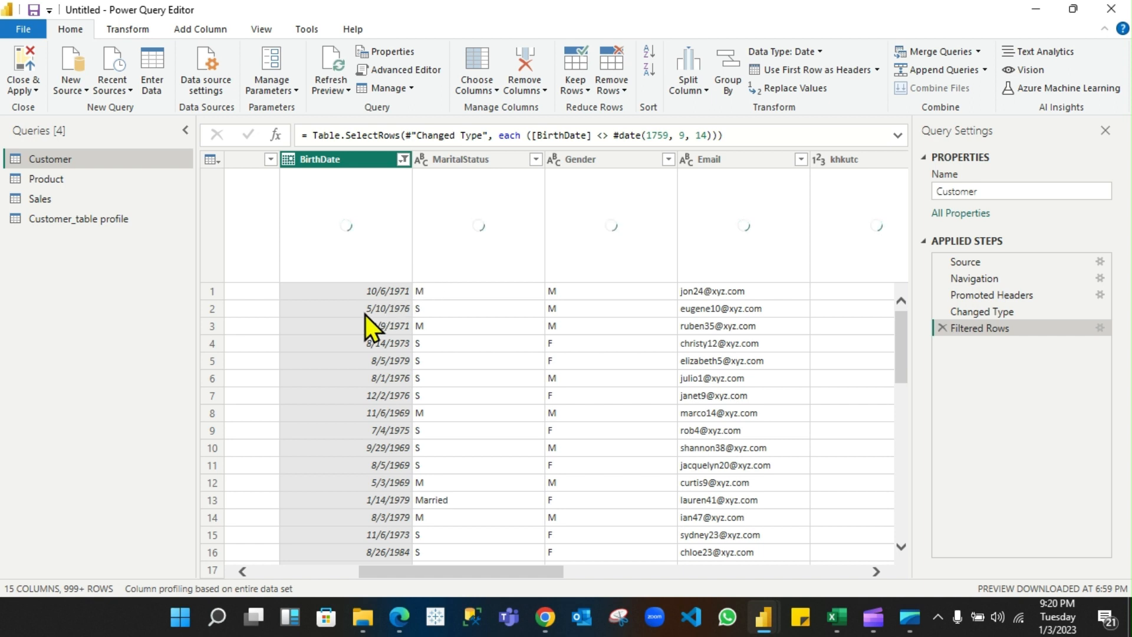
left_click(360, 157)
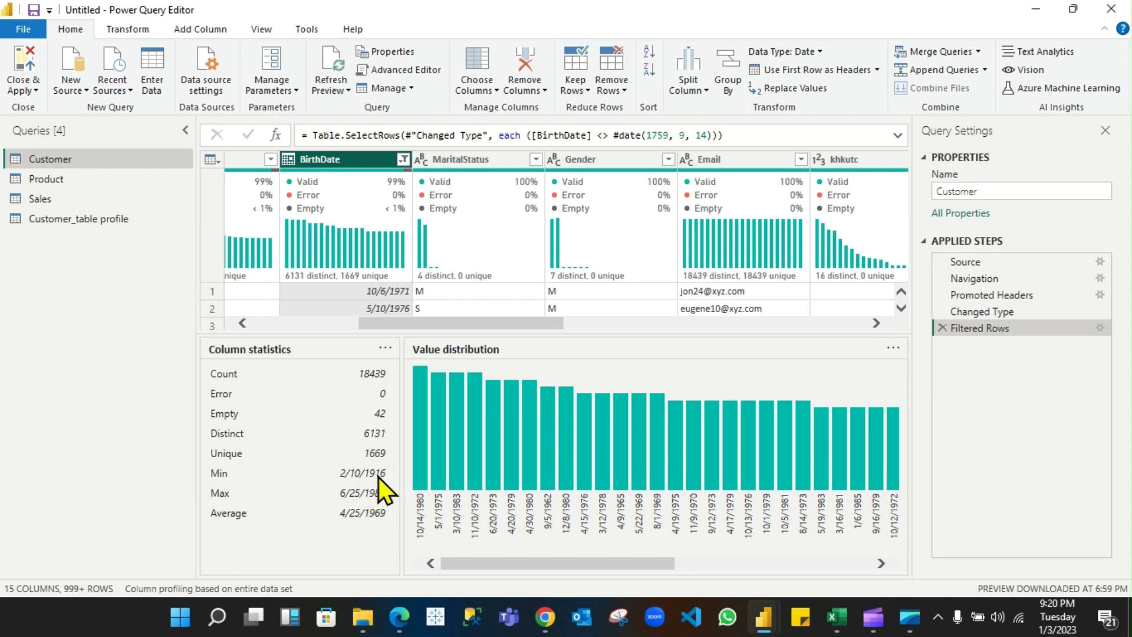
left_click(942, 327)
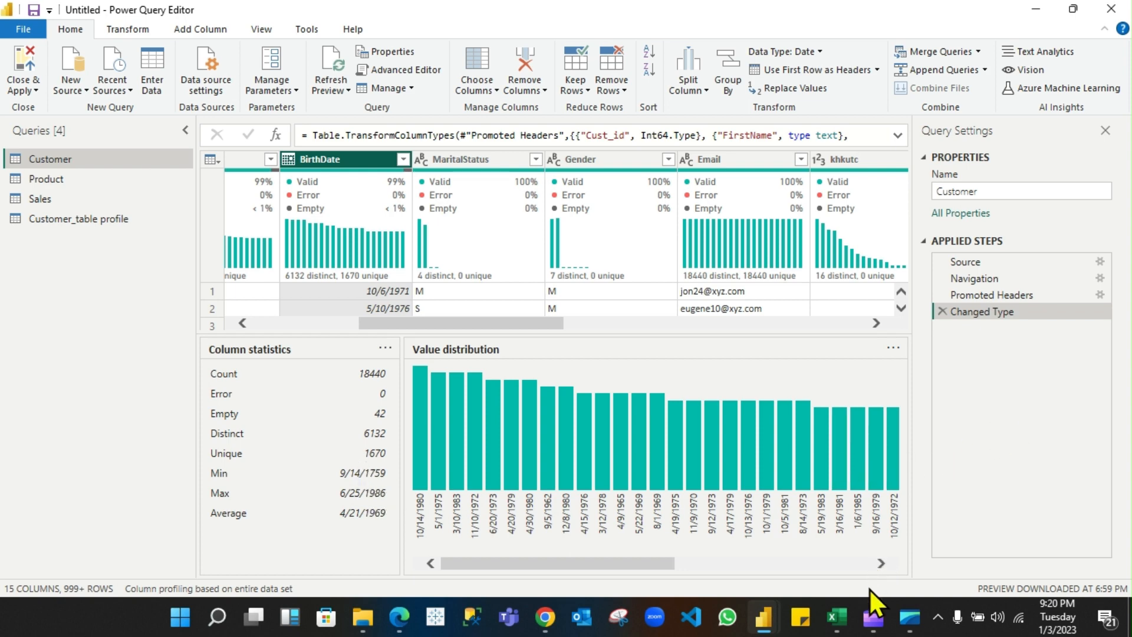
Switch to the DQA_template workbook and mark BirthDate's Validity dimension (H7) with 0
left_click(837, 617)
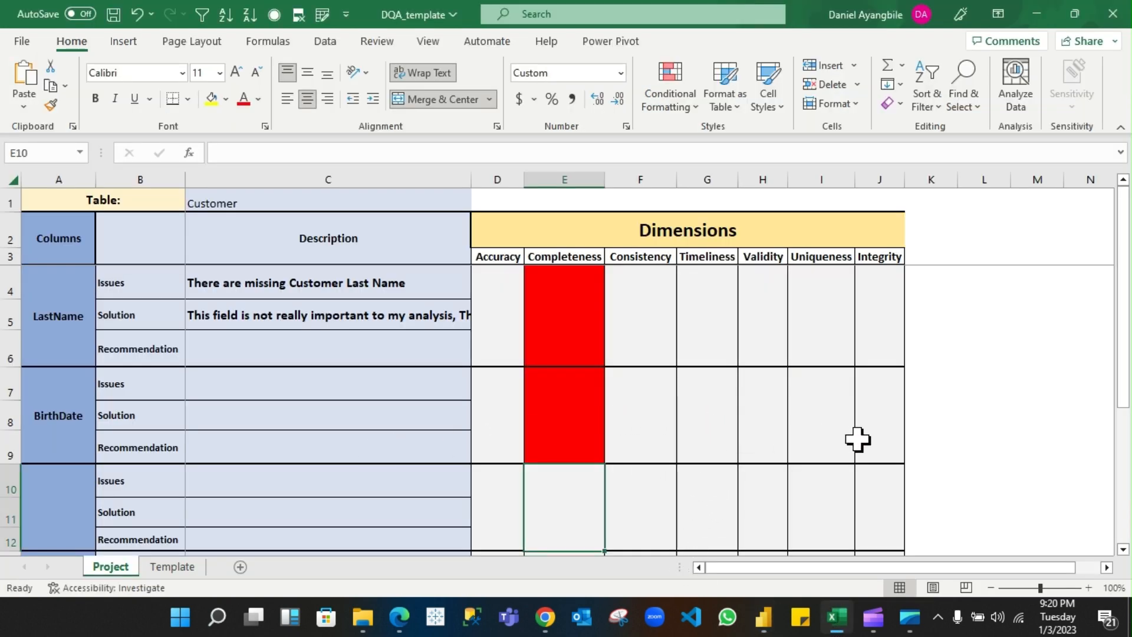
left_click(771, 422)
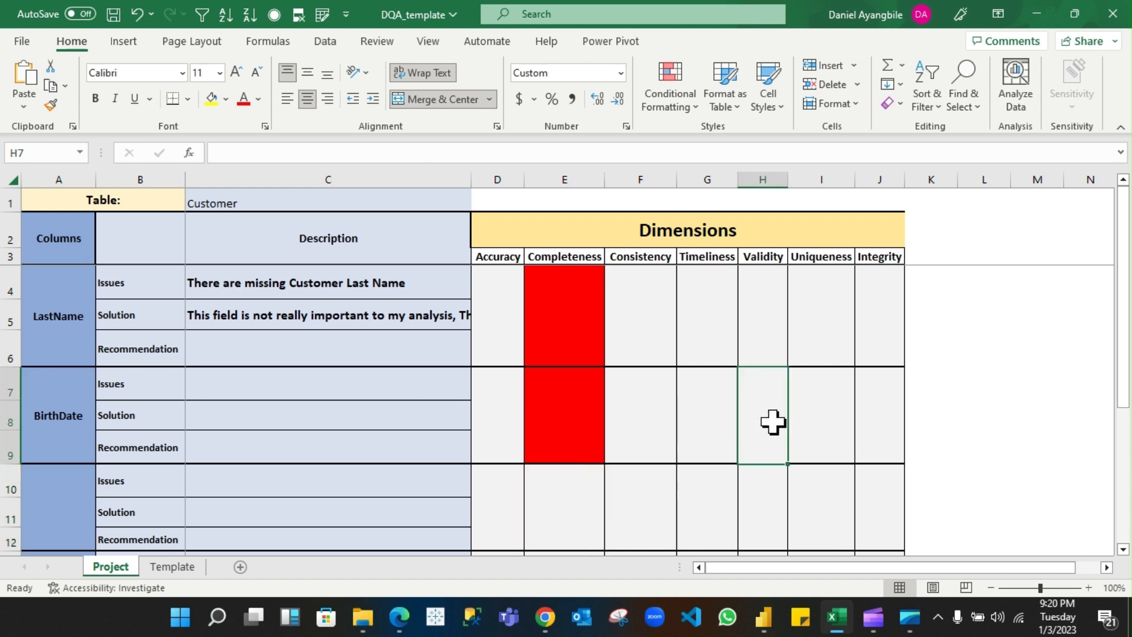
type("0")
key("Return")
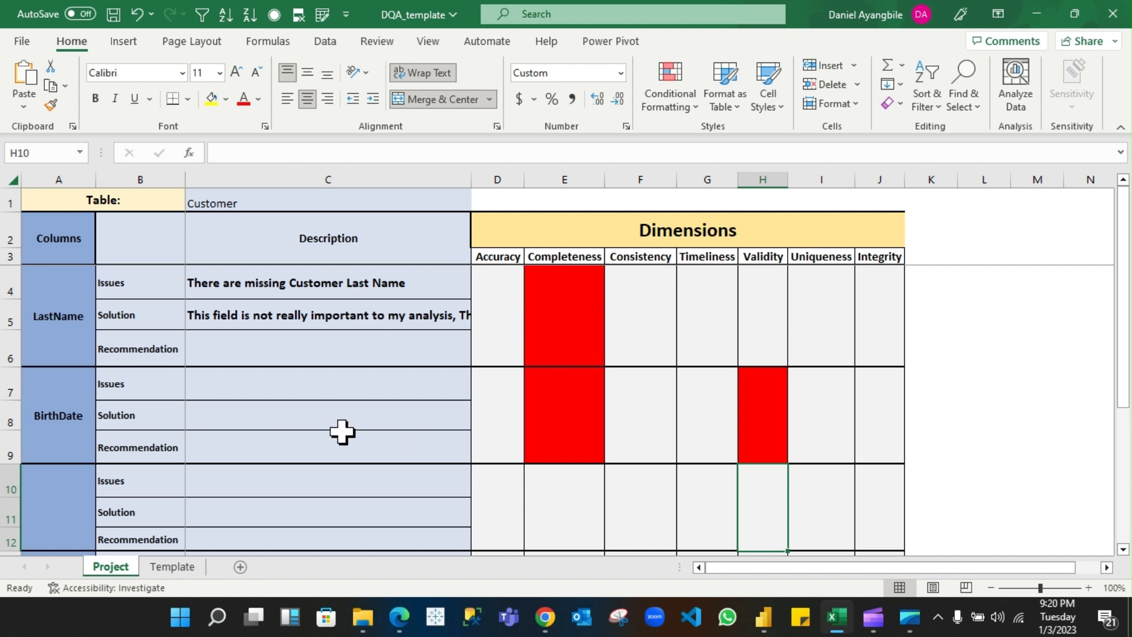
left_click(72, 306)
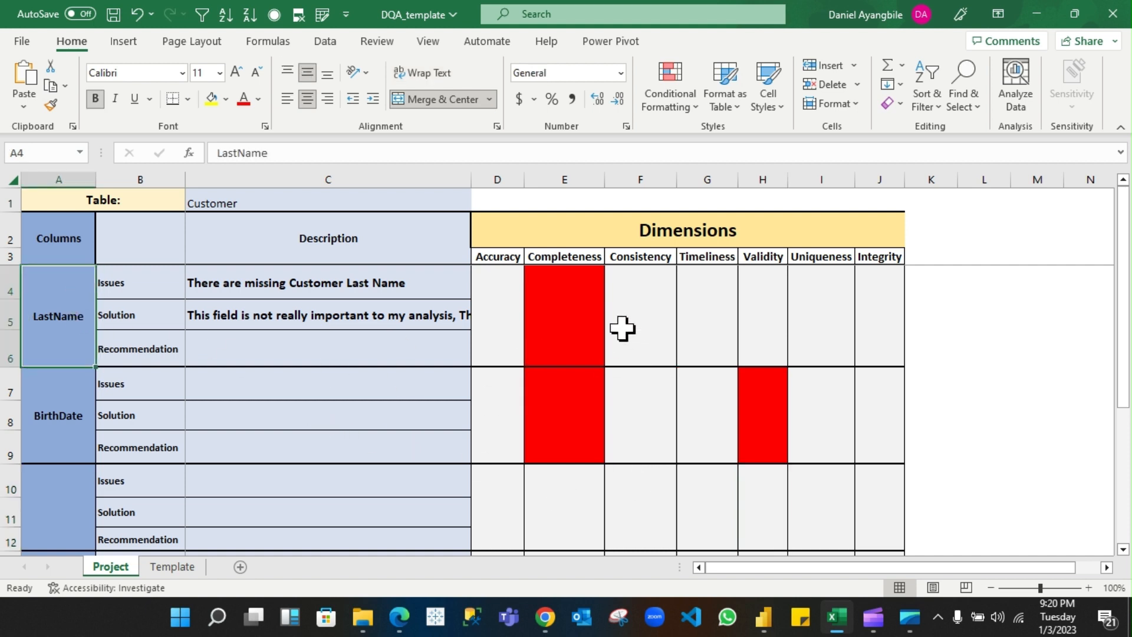
left_click(579, 321)
left_click(42, 431)
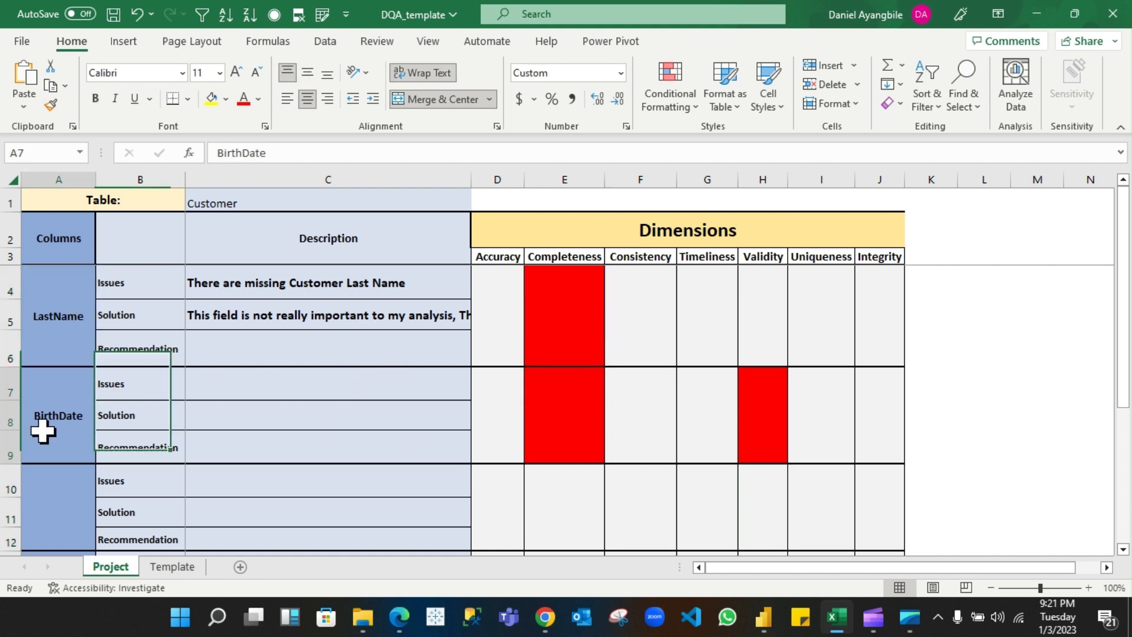
left_click(560, 431)
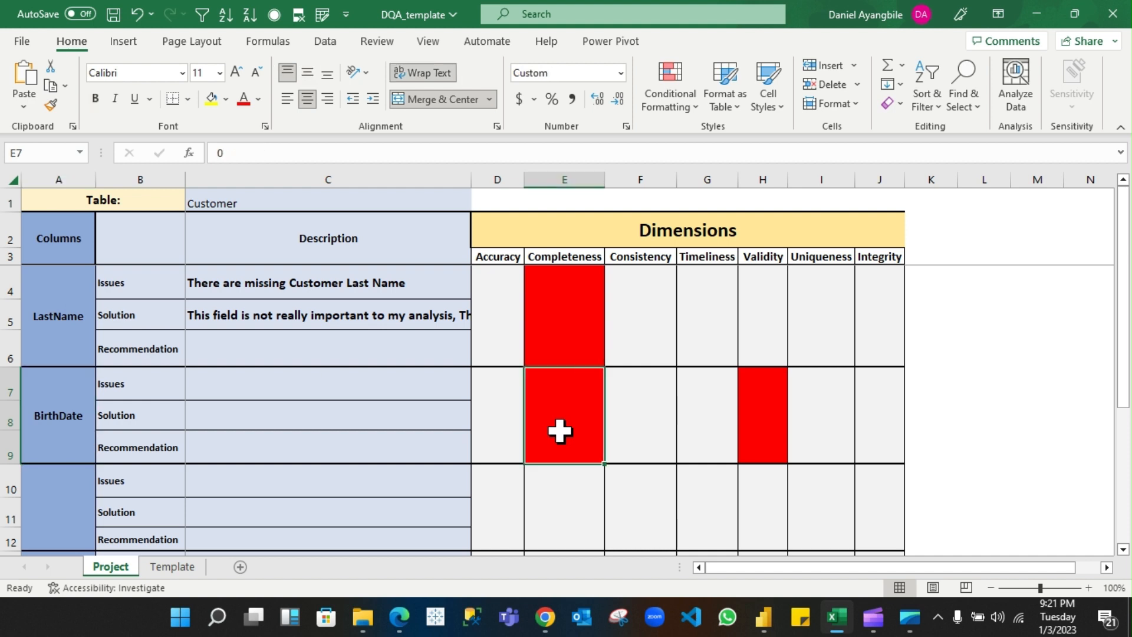
left_click(771, 427)
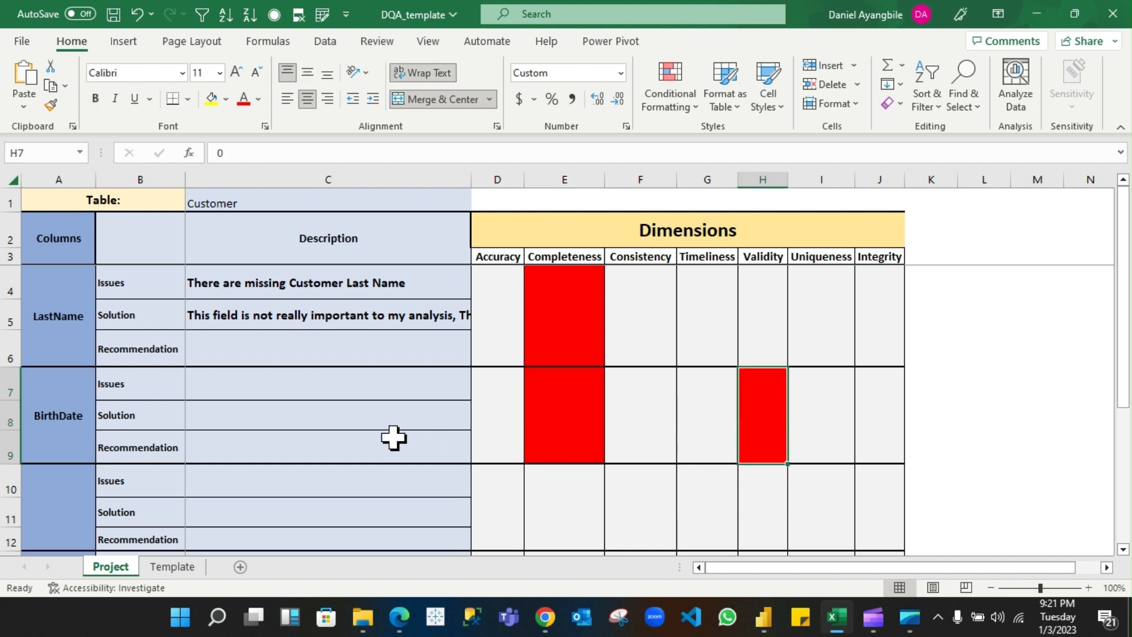
Enter "Incomplete and invalid column" as the Issues description for BirthDate in C7
left_click(259, 389)
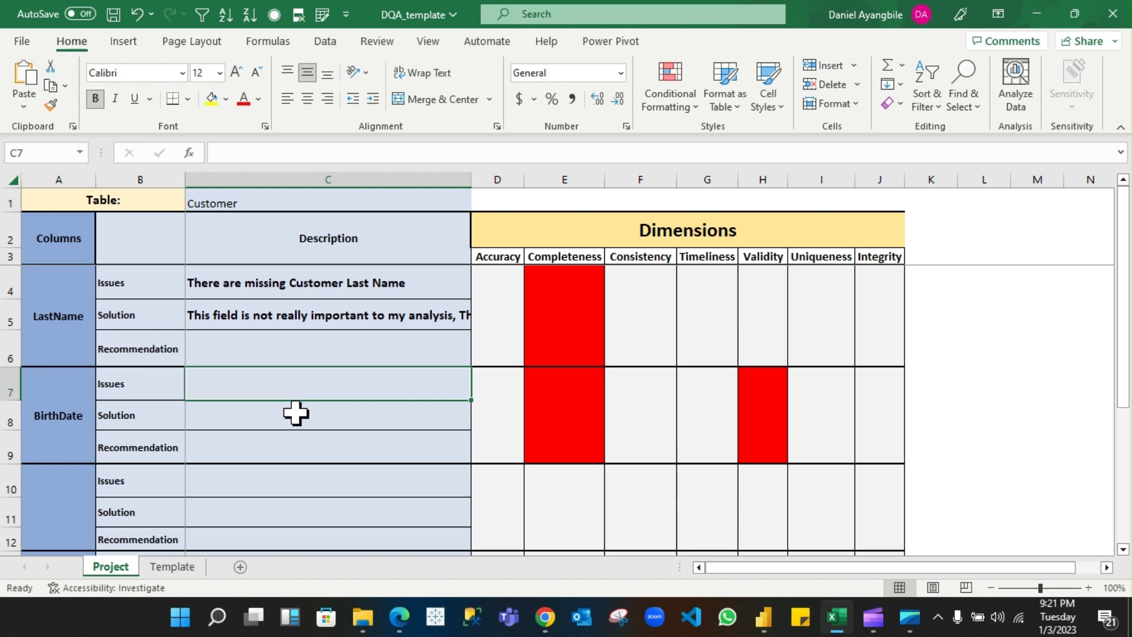
type("Inco")
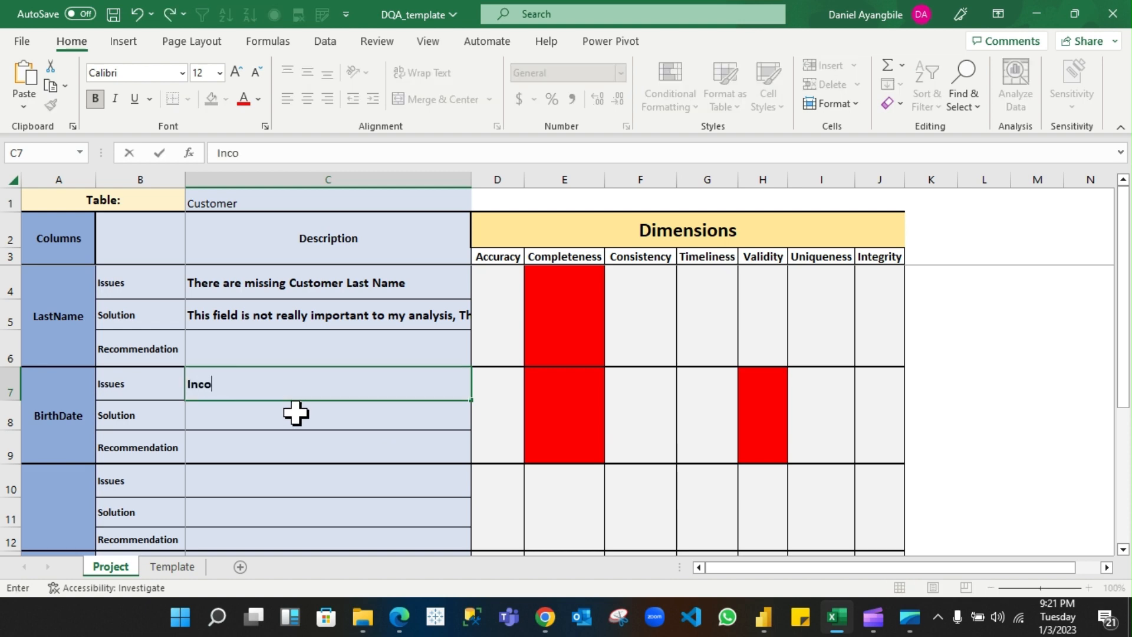
type("mplete")
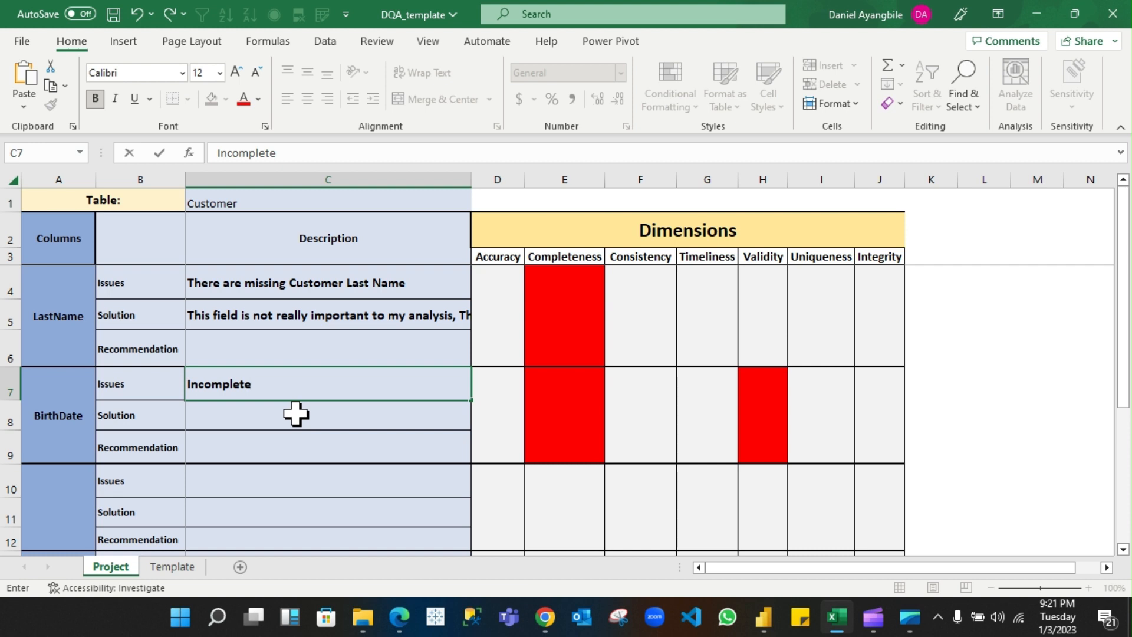
type(" and v")
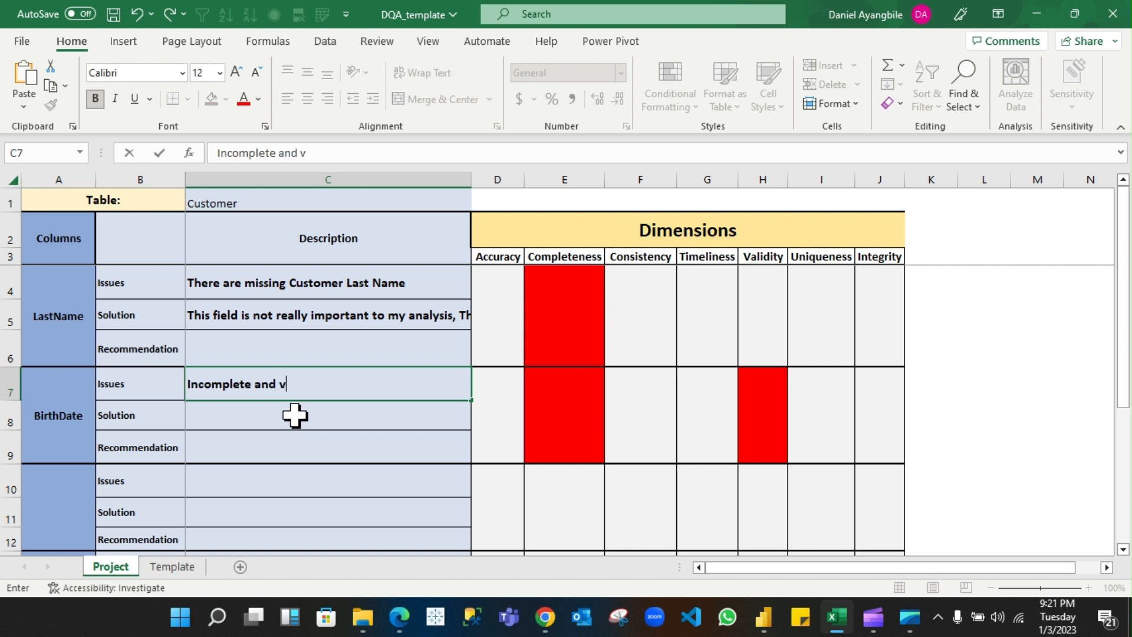
key("BackSpace")
type("inva")
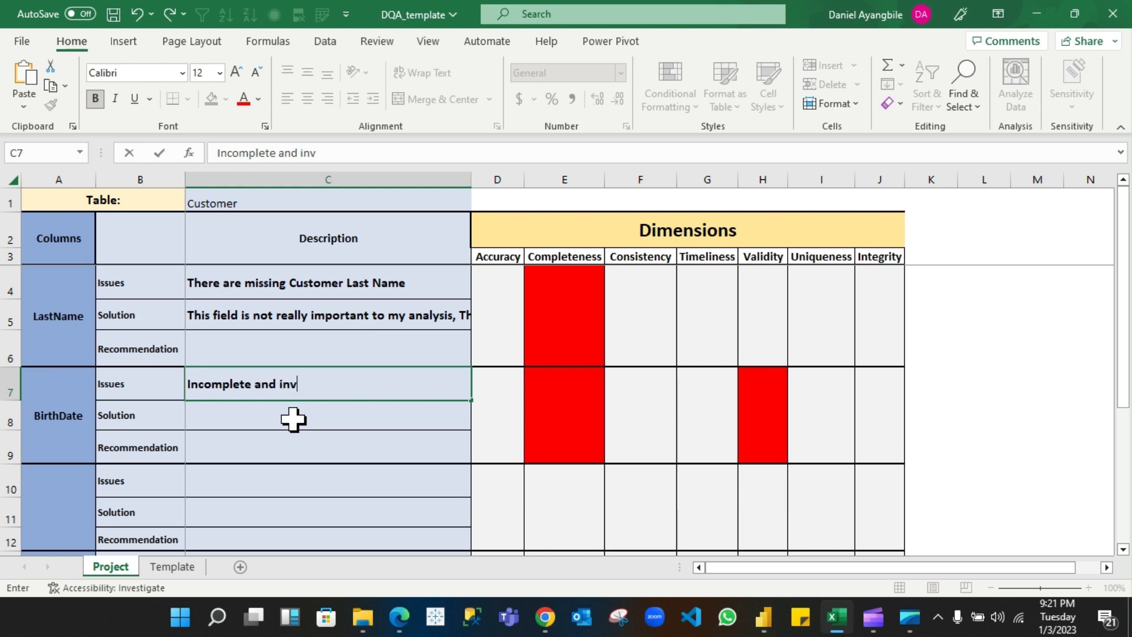
type("lide")
key("BackSpace")
key("BackSpace")
type("da")
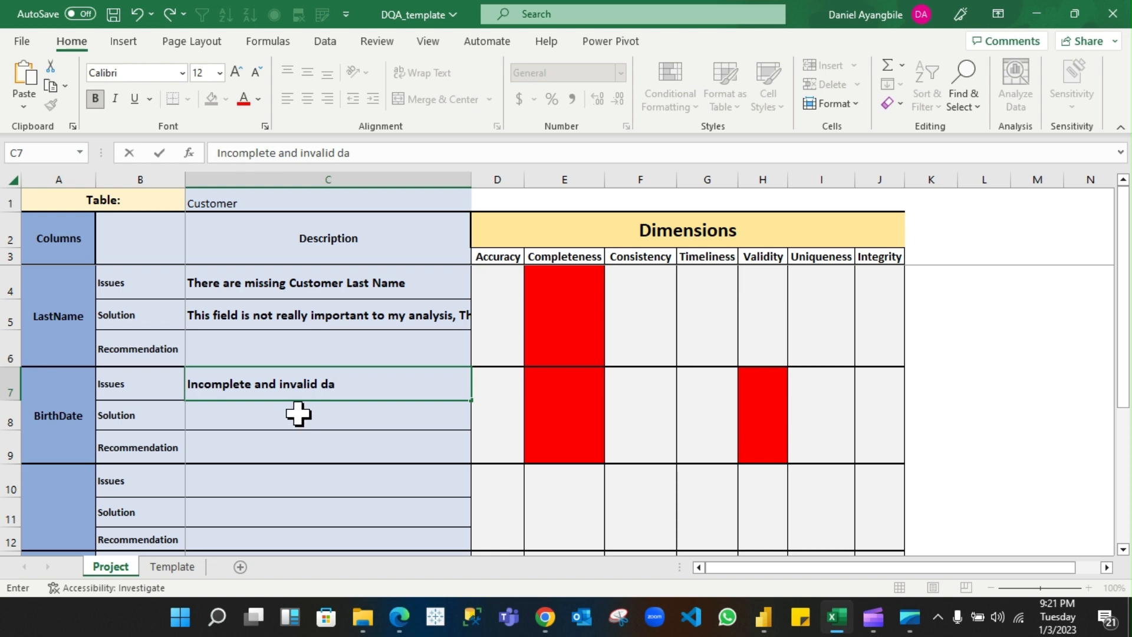
type("a")
key("BackSpace")
key("BackSpace")
key("BackSpace")
type("column")
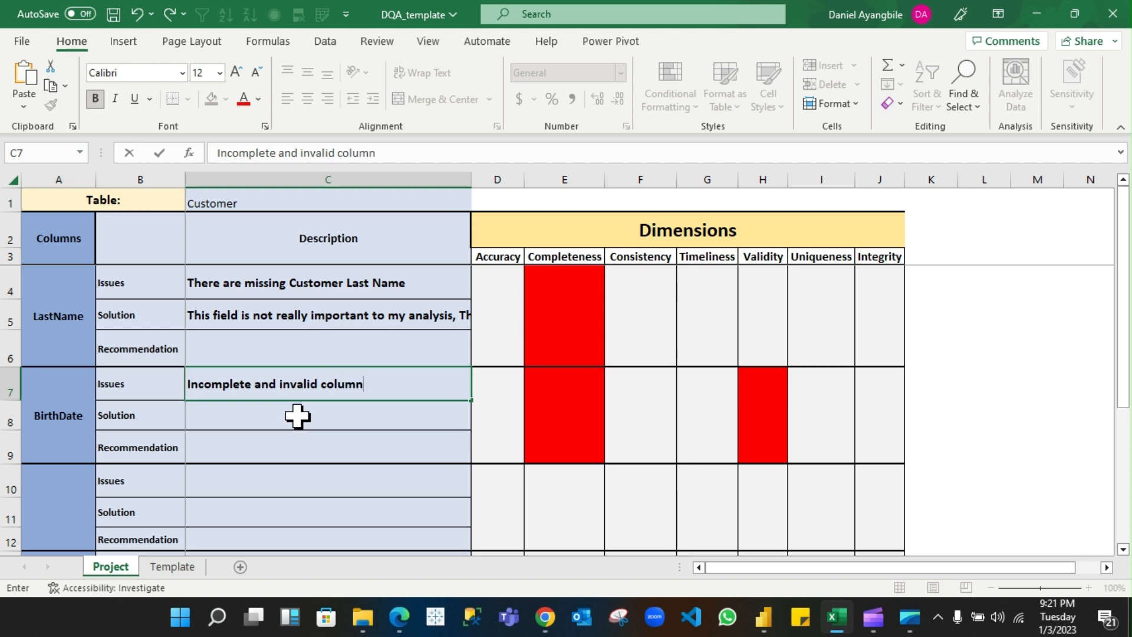
key("Return")
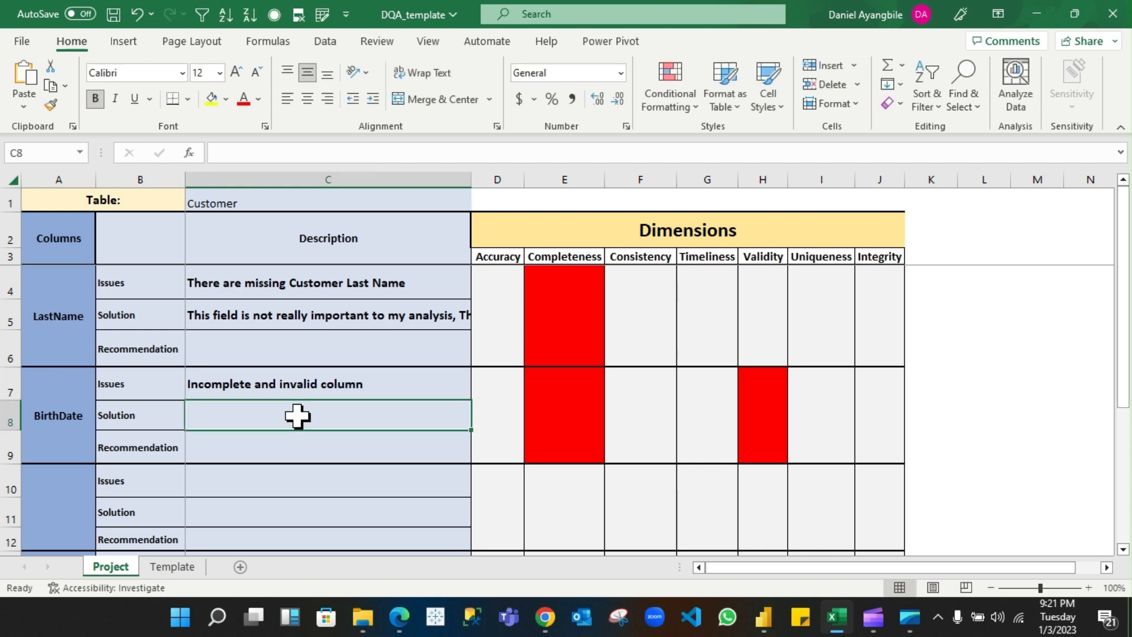
left_click(219, 451)
left_click(149, 448)
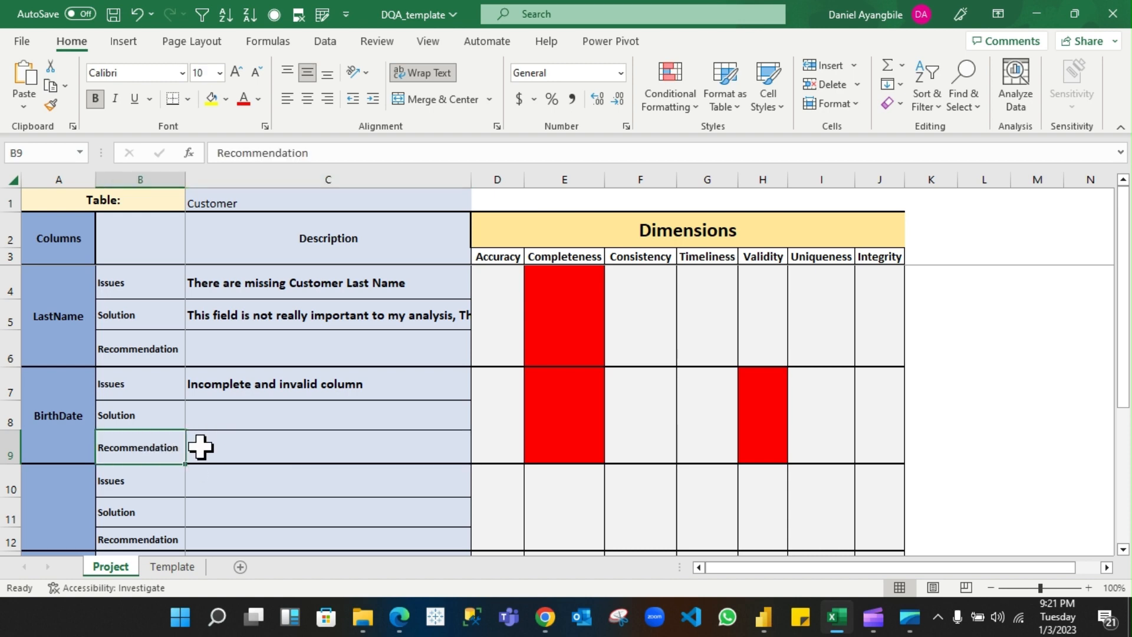
left_click(203, 446)
left_click(157, 444)
left_click(200, 444)
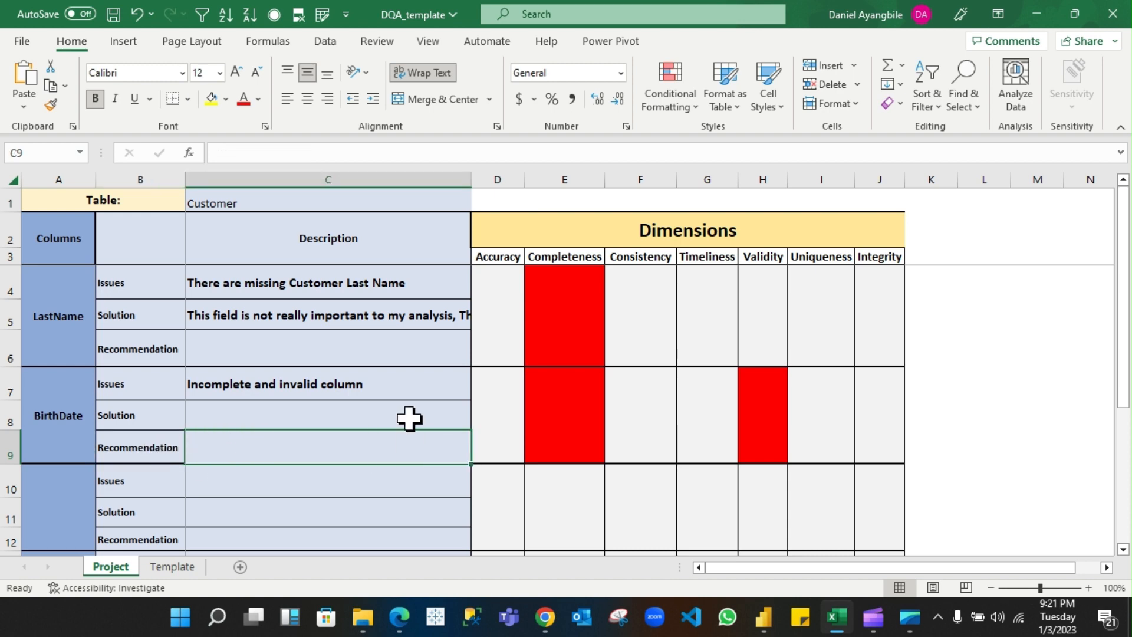
Switch to Power Query Editor, group the BirthDate value distribution by Year and examine the years through to the latest one
mouse_move(764, 617)
left_click(796, 566)
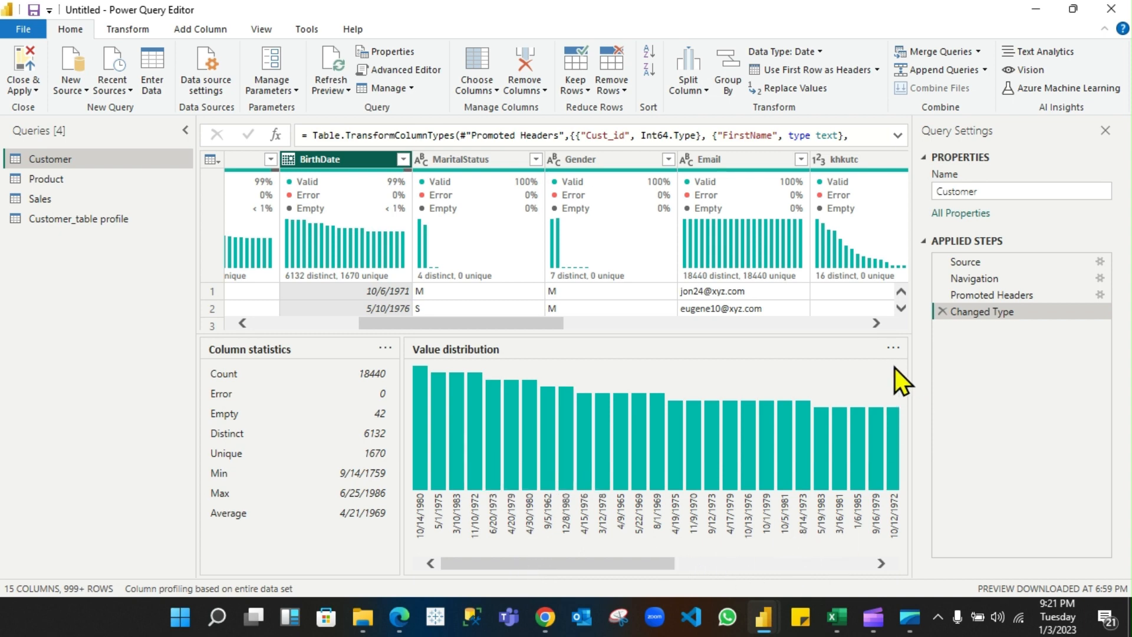
left_click(894, 351)
mouse_move(932, 387)
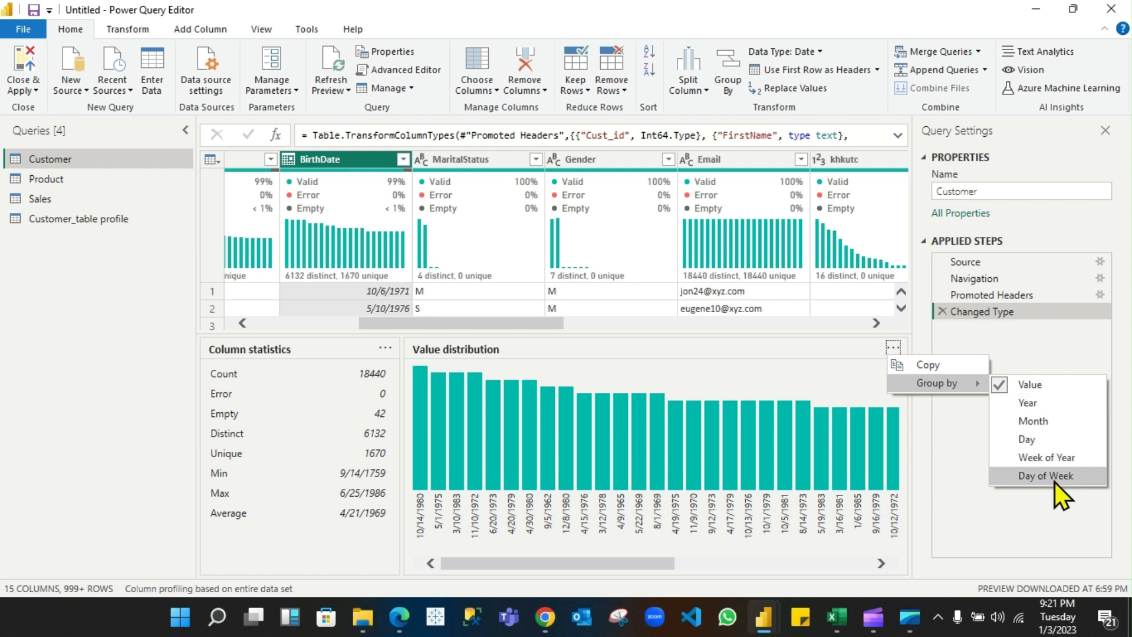
left_click(1031, 403)
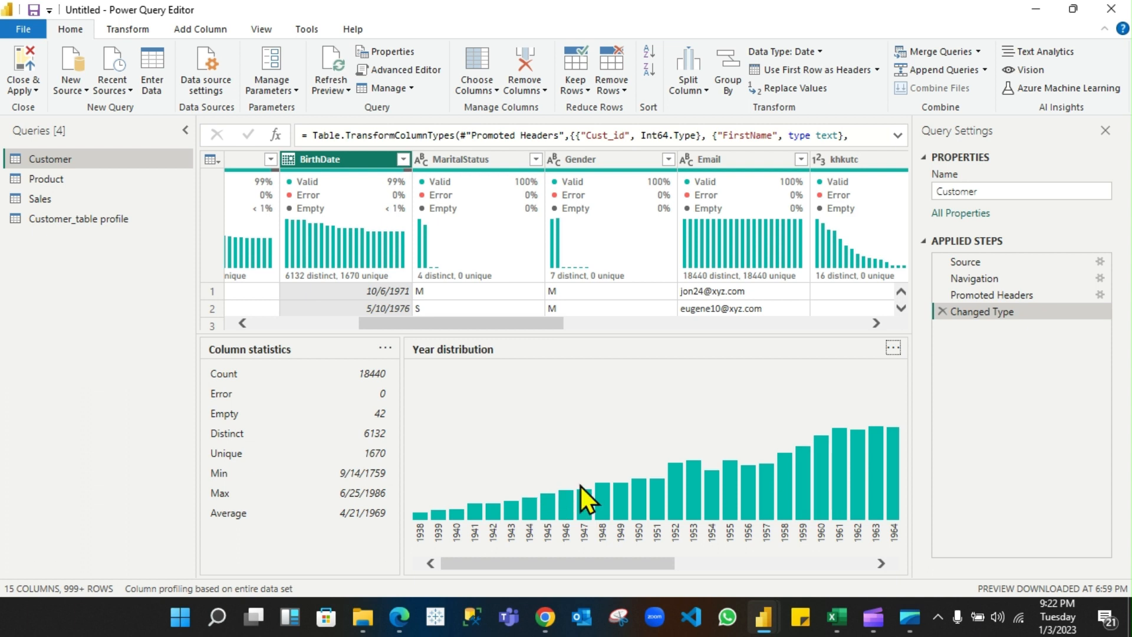
left_click_drag(575, 564, 649, 569)
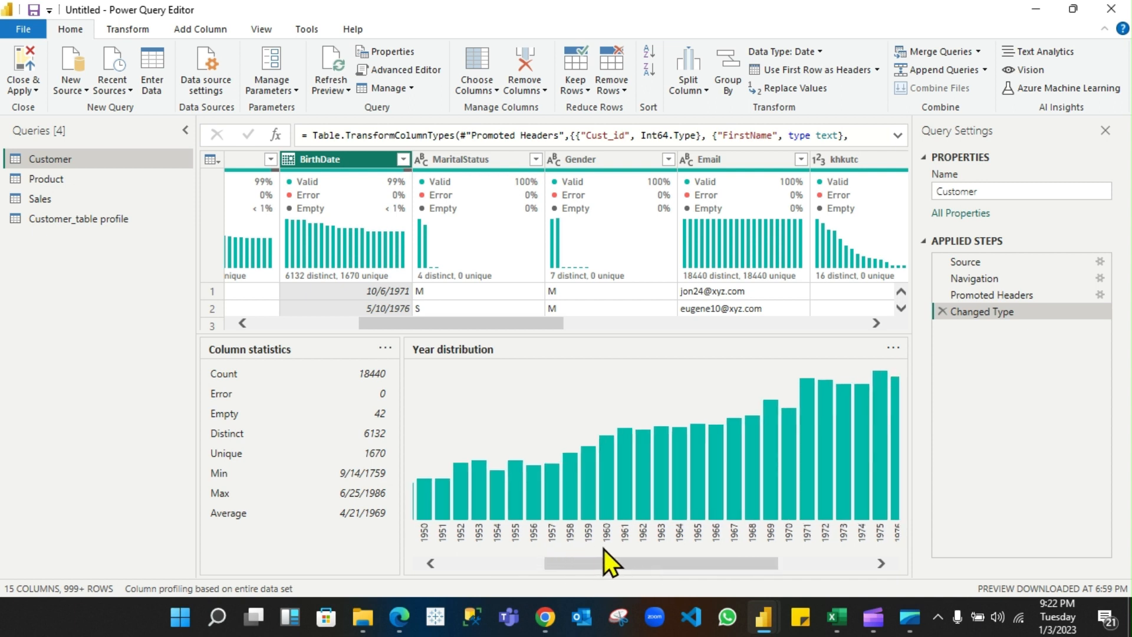
left_click_drag(709, 560, 822, 556)
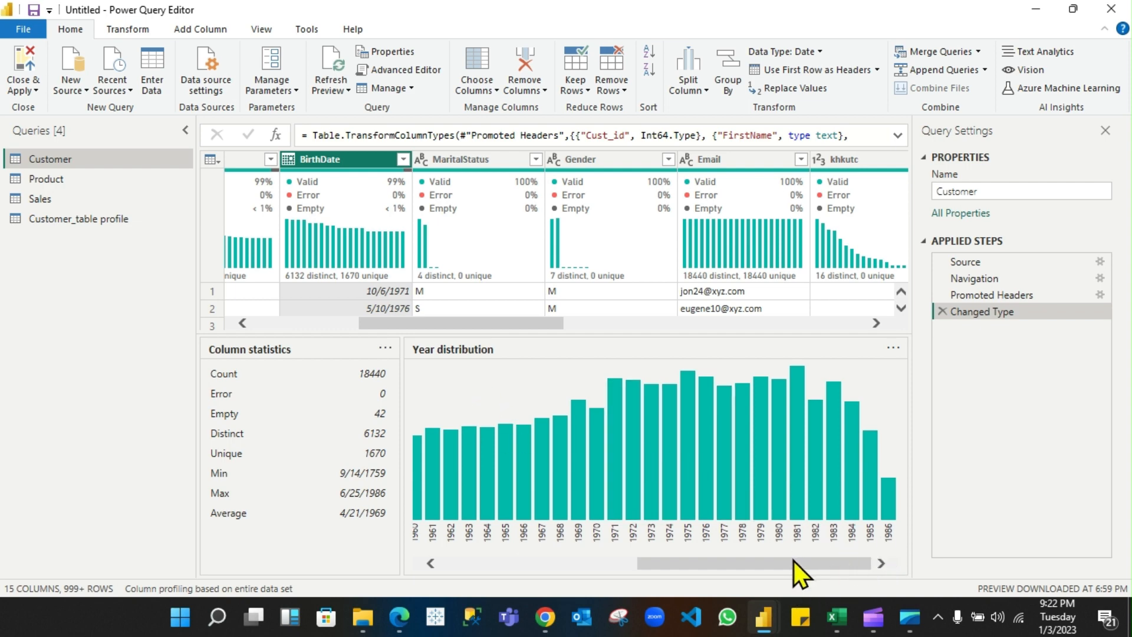
left_click_drag(794, 561, 878, 398)
Group the BirthDate distribution by Month and compare the months
left_click(894, 348)
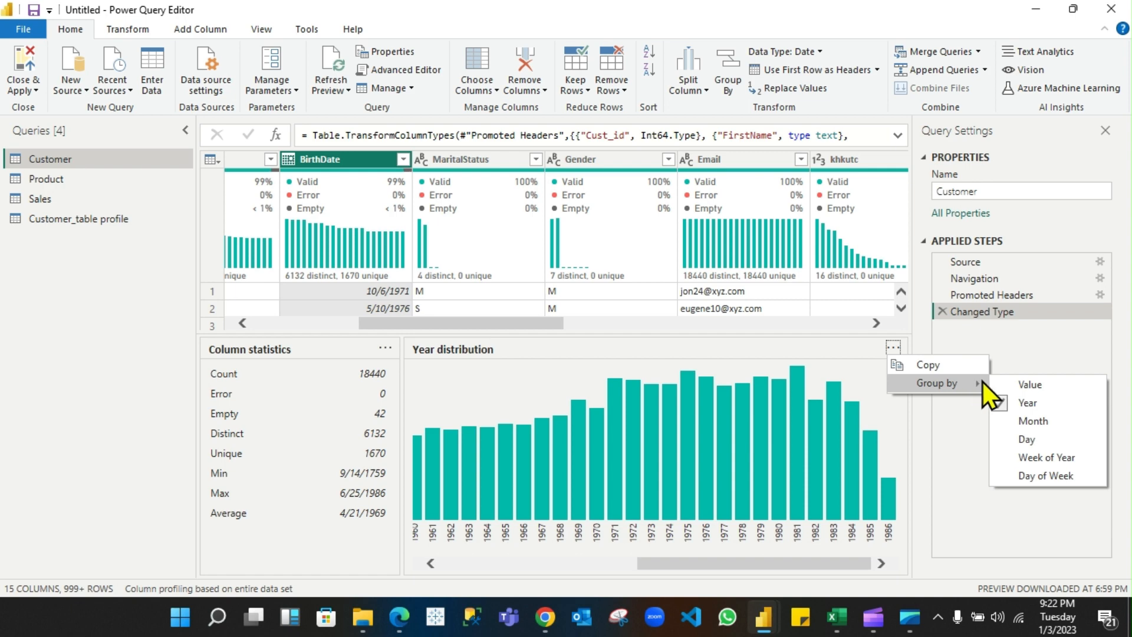
left_click(1033, 419)
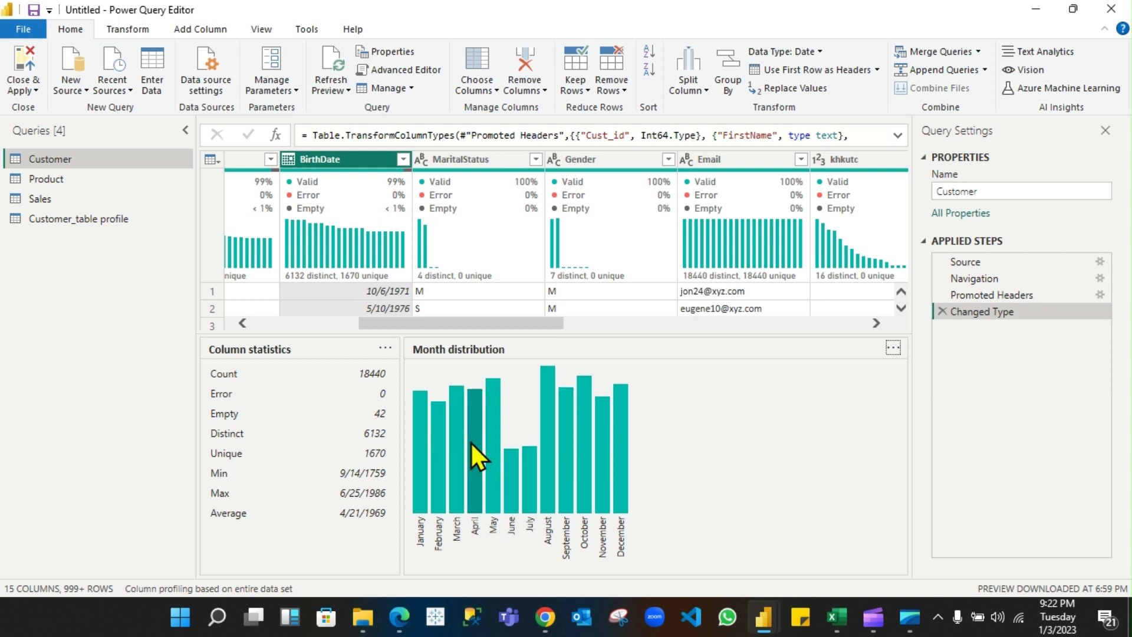
left_click(893, 349)
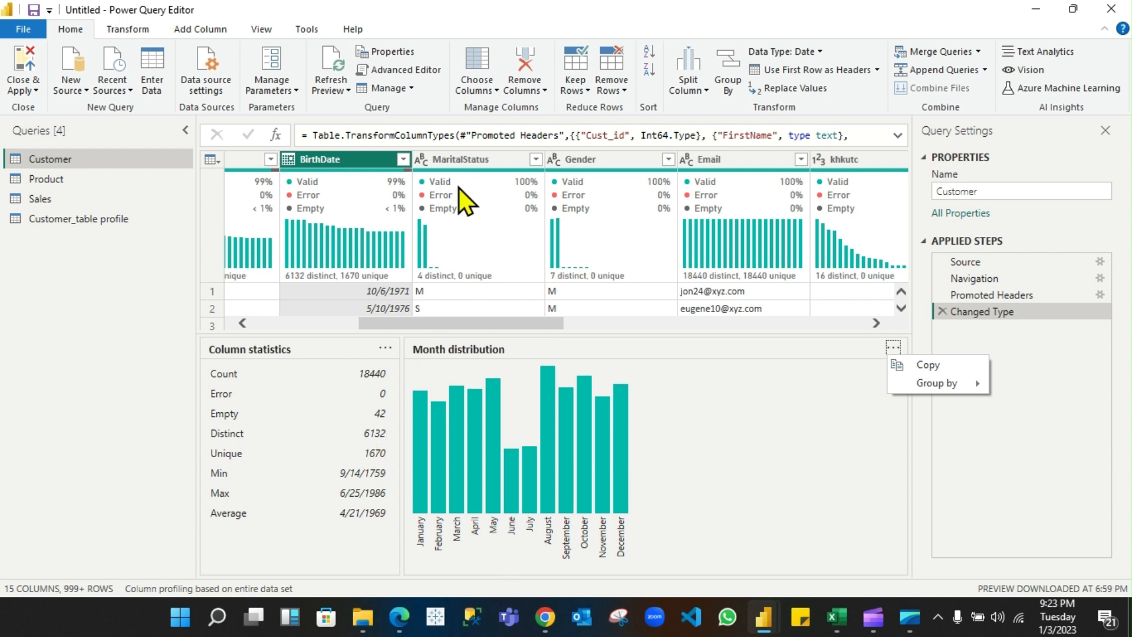
Display the column statistics and value distribution for MaritalStatus and examine its distinct values
left_click(464, 161)
left_click(465, 160)
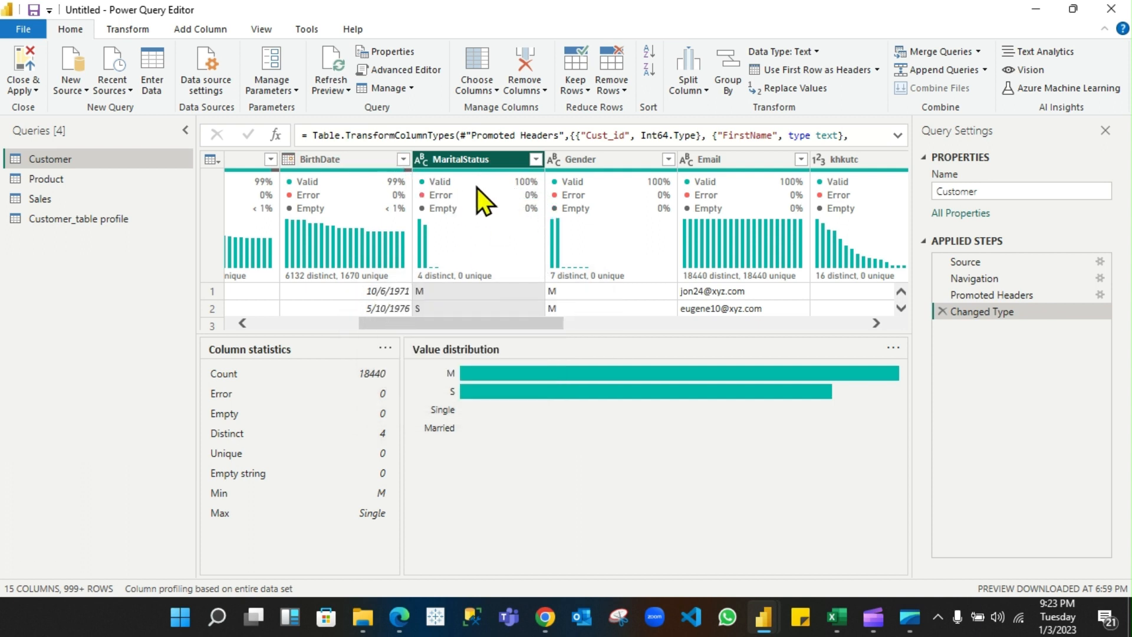
mouse_move(464, 182)
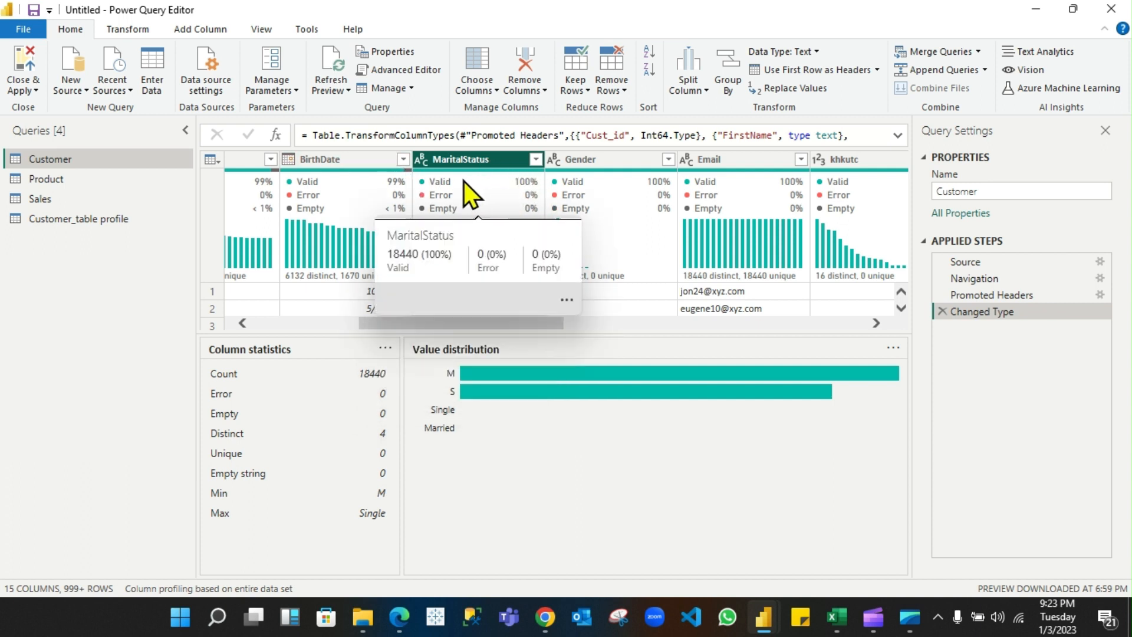
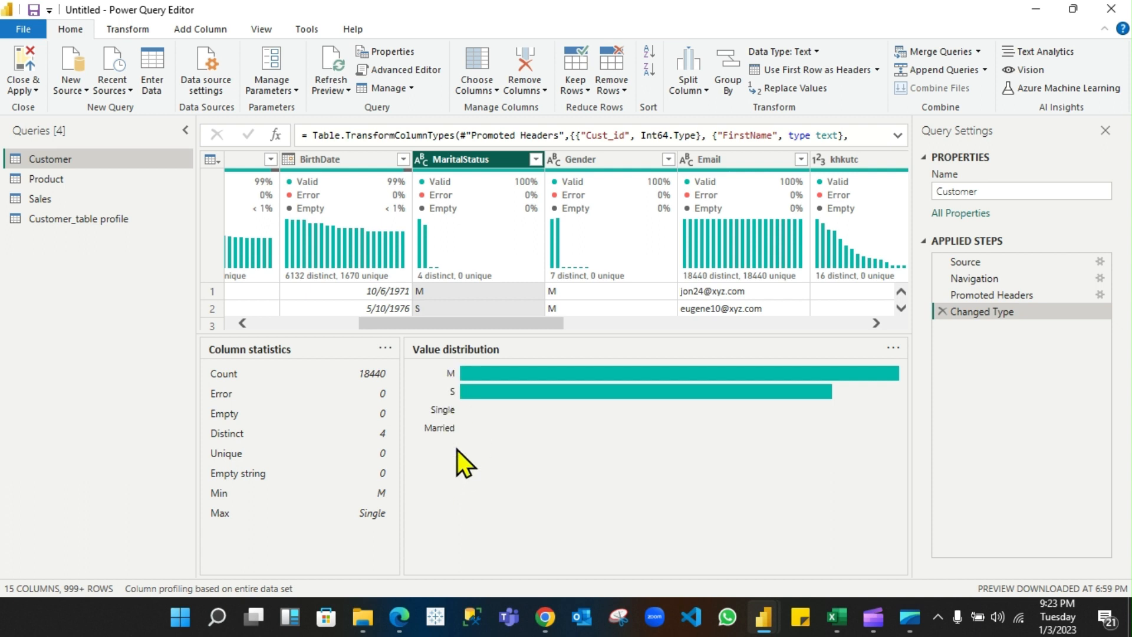
Switch to the DQA_template workbook and enter Marital Status in the third Columns block (A10)
left_click(847, 622)
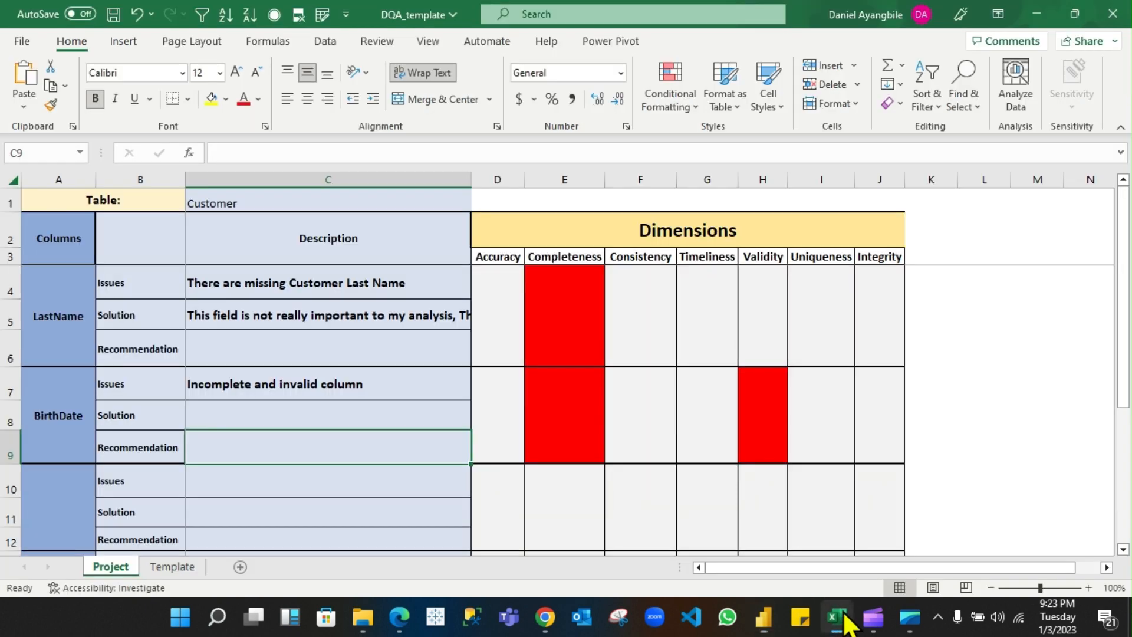
left_click(74, 493)
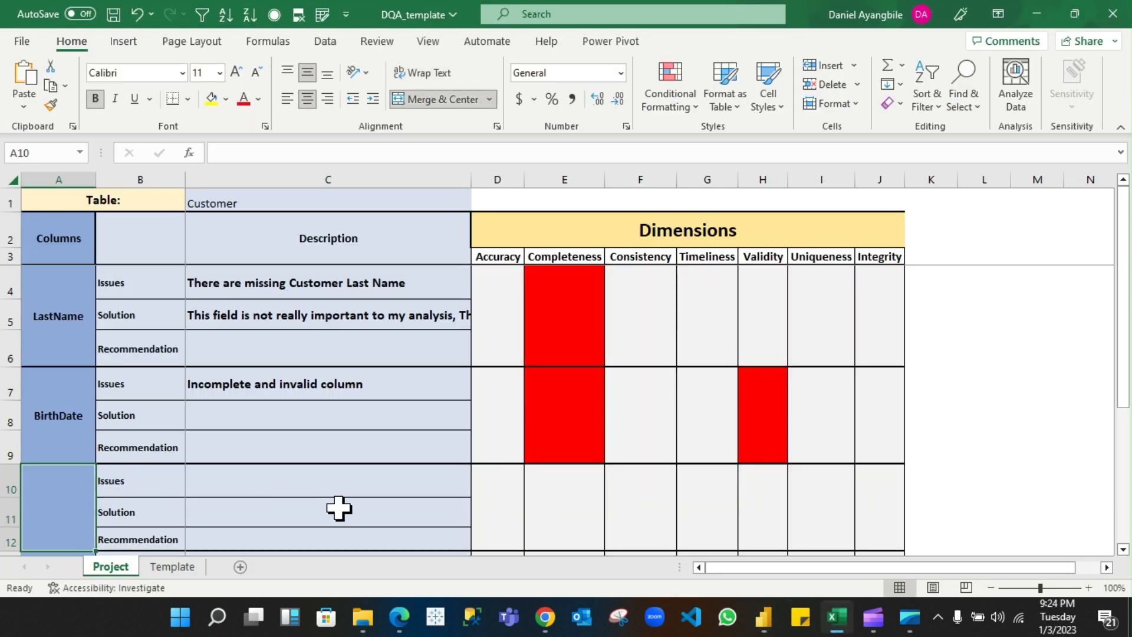
type("Marita")
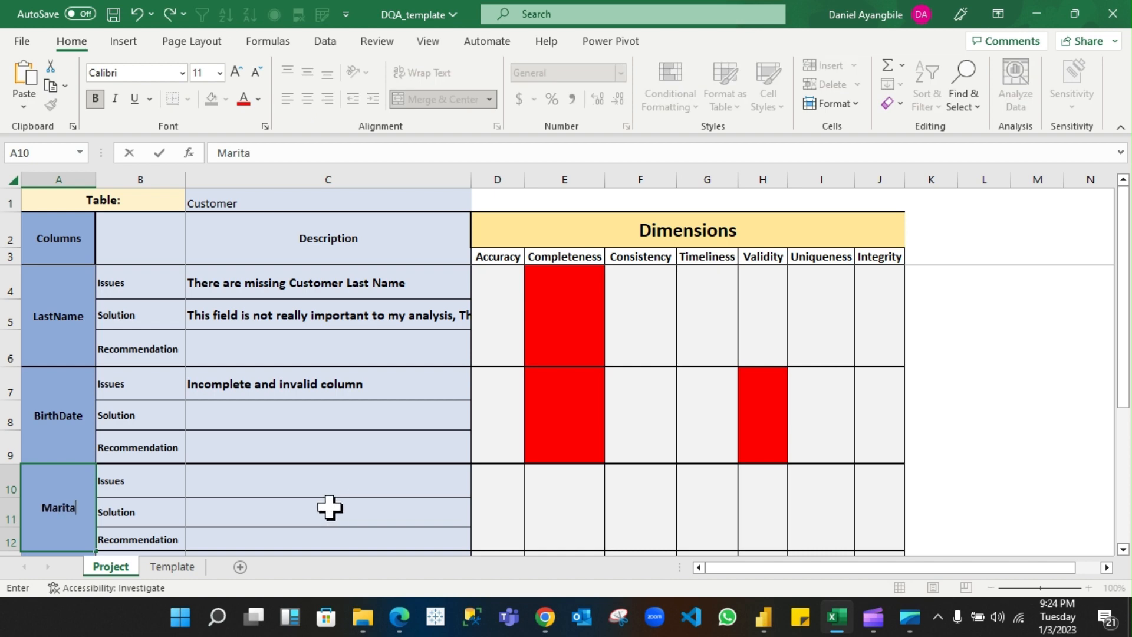
type("l Stau")
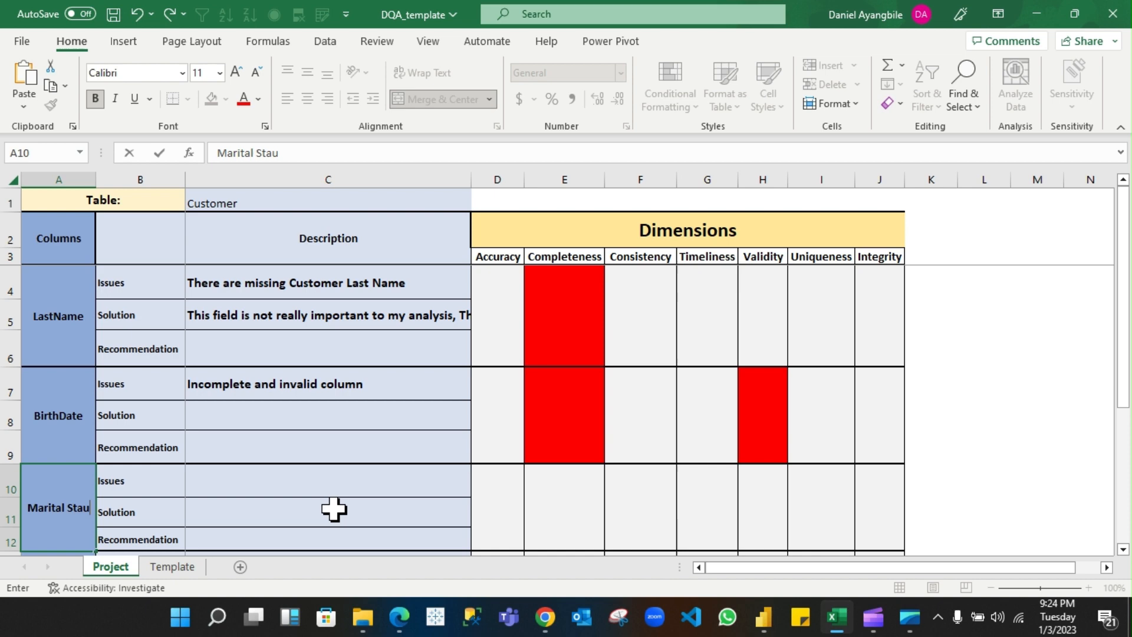
key("BackSpace")
type("tus")
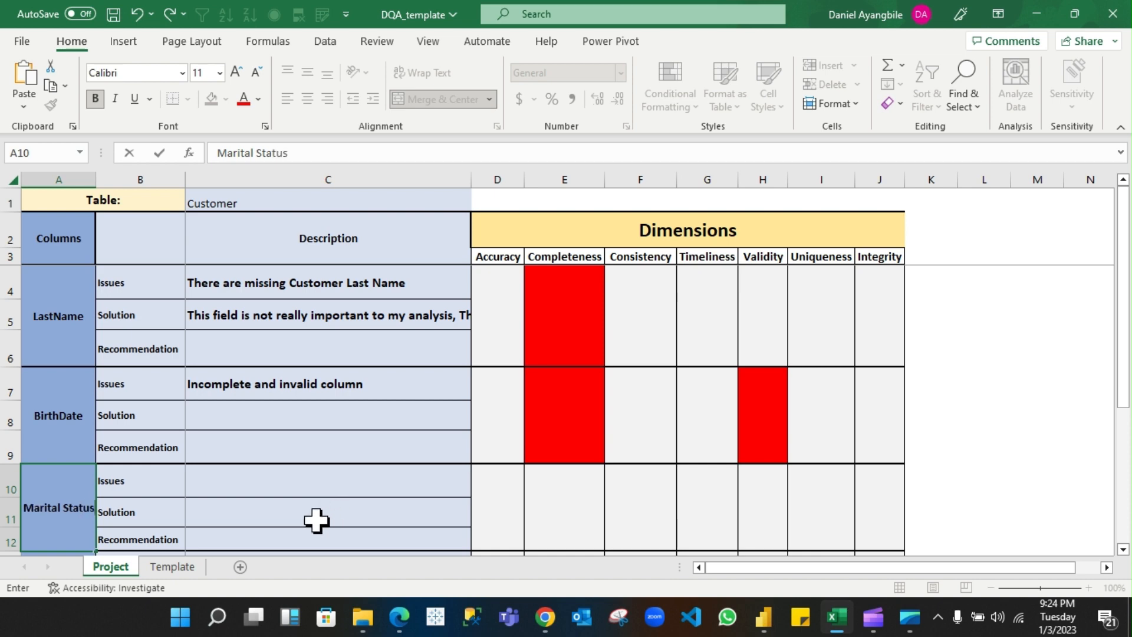
Enter "column values are inconsistent" as the Marital Status issue description in C10
left_click(312, 487)
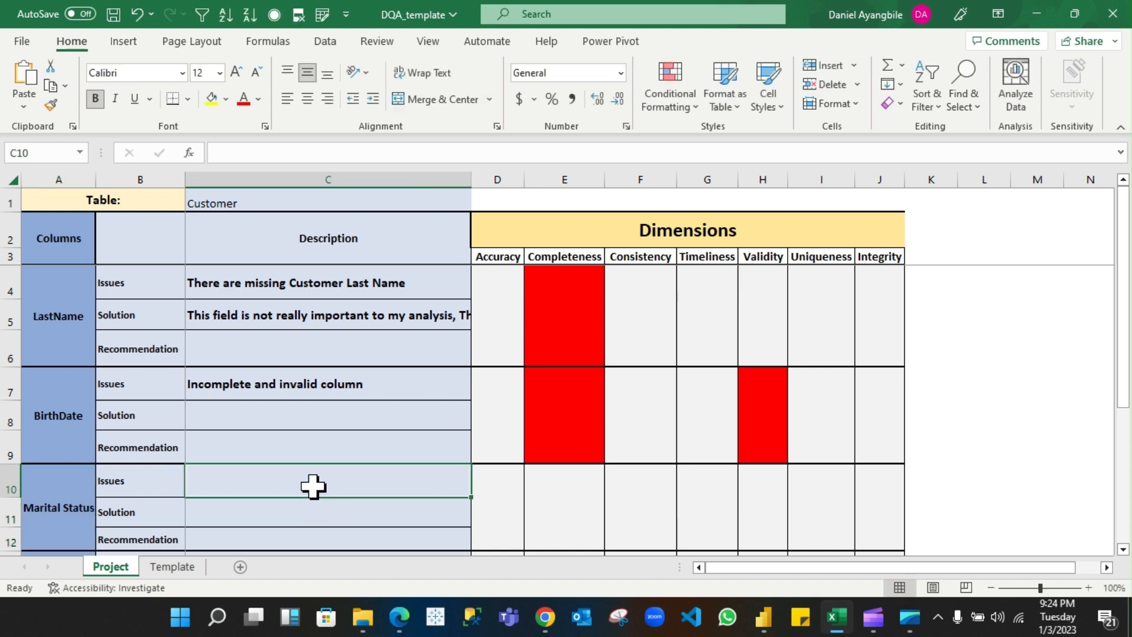
type("column ")
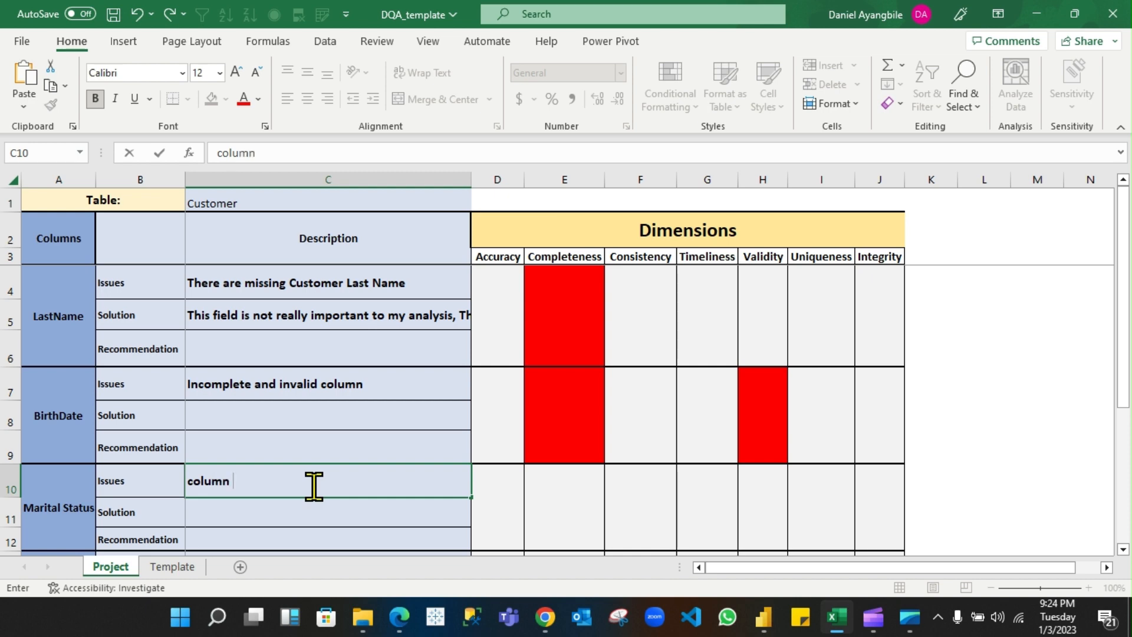
type("values are")
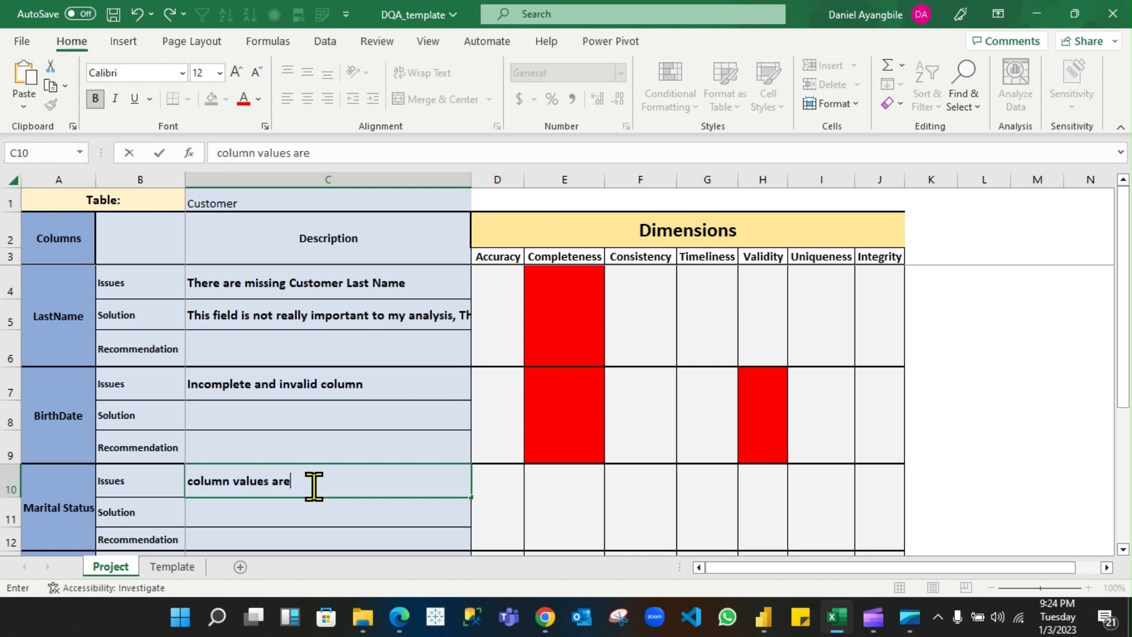
type(" inconsist")
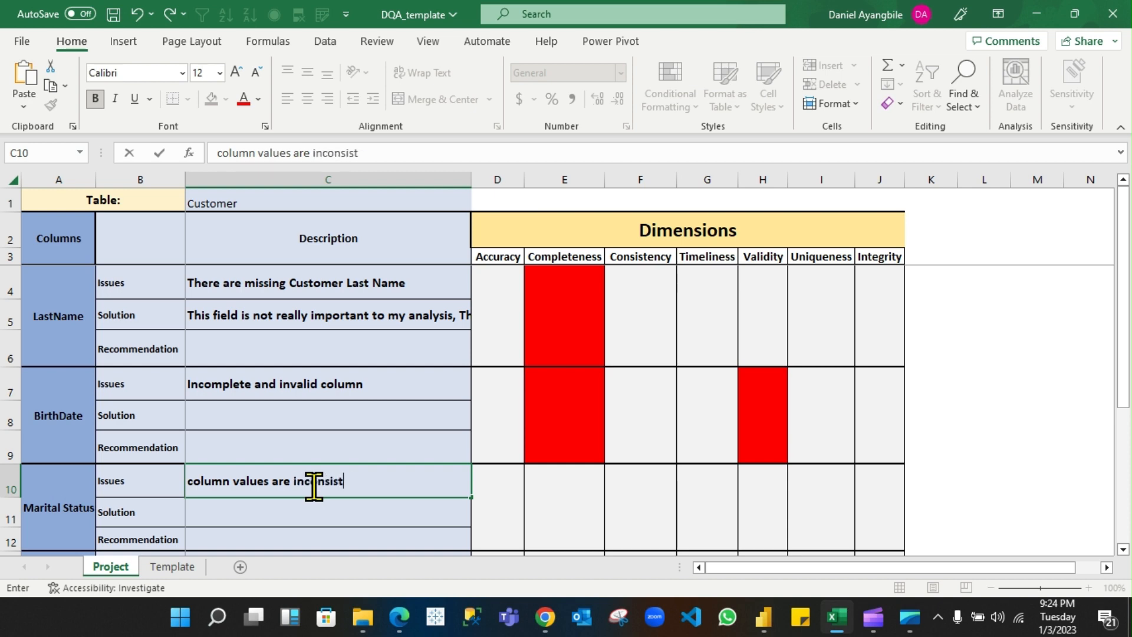
type("ent")
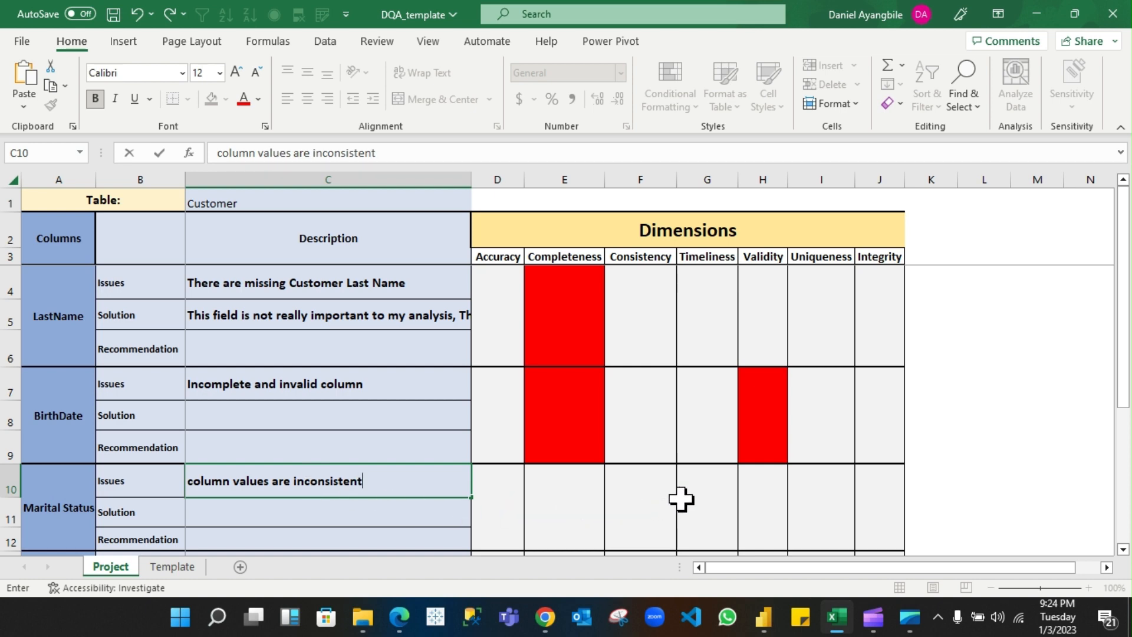
Flag the Consistency dimension for Marital Status by entering 0 in F10
left_click(658, 519)
type("0")
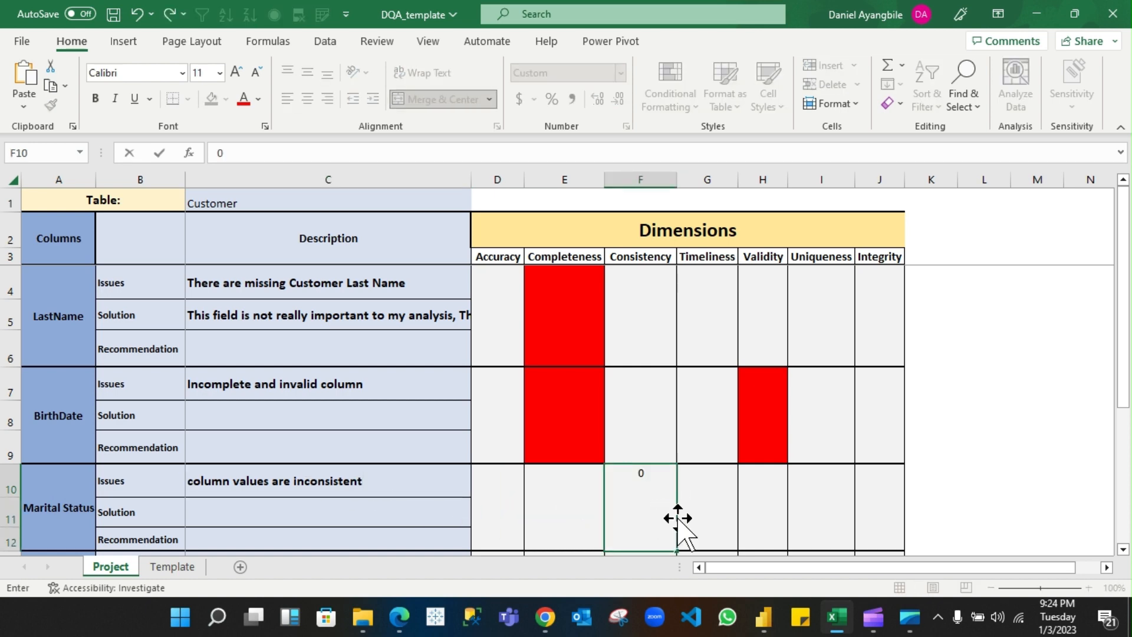
left_click(713, 517)
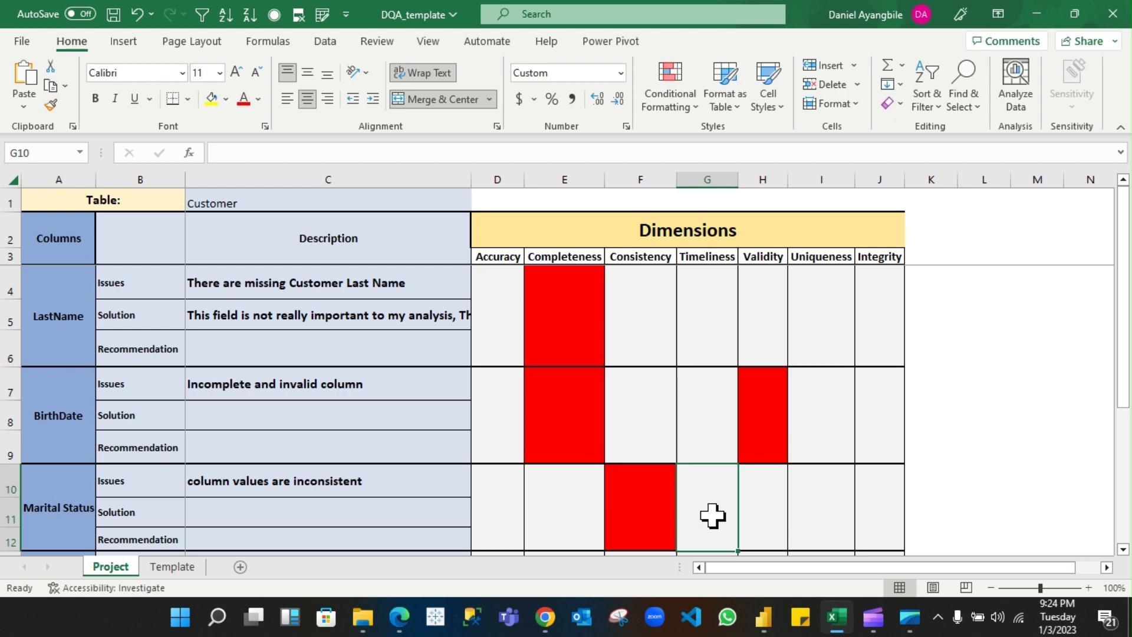
left_click(752, 523)
left_click(819, 523)
left_click(867, 524)
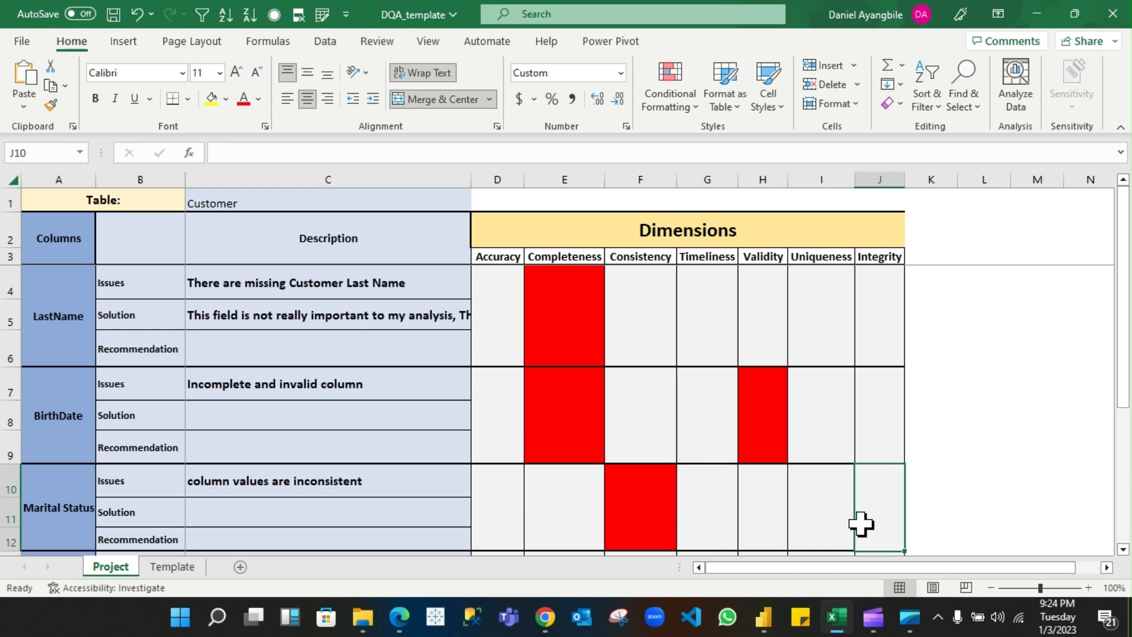
scroll(584, 500, "down", 2)
scroll(584, 495, "up", 2)
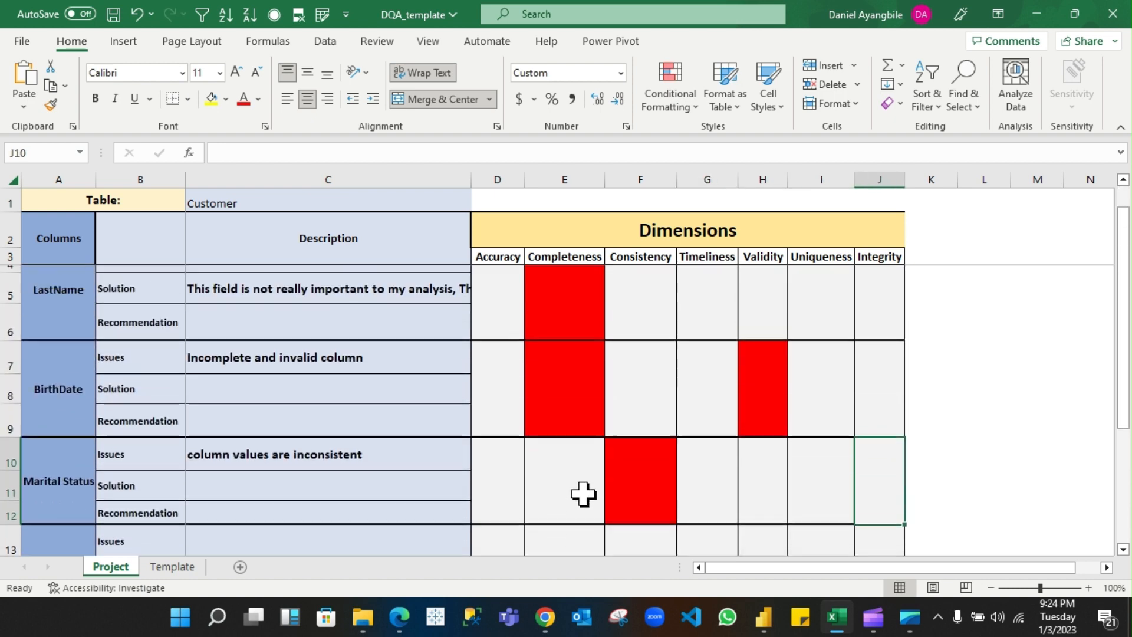
scroll(584, 494, "up", 1)
Switch to Power Query Editor and examine the column statistics and value distributions of khkutc and TotalChildren
mouse_move(839, 628)
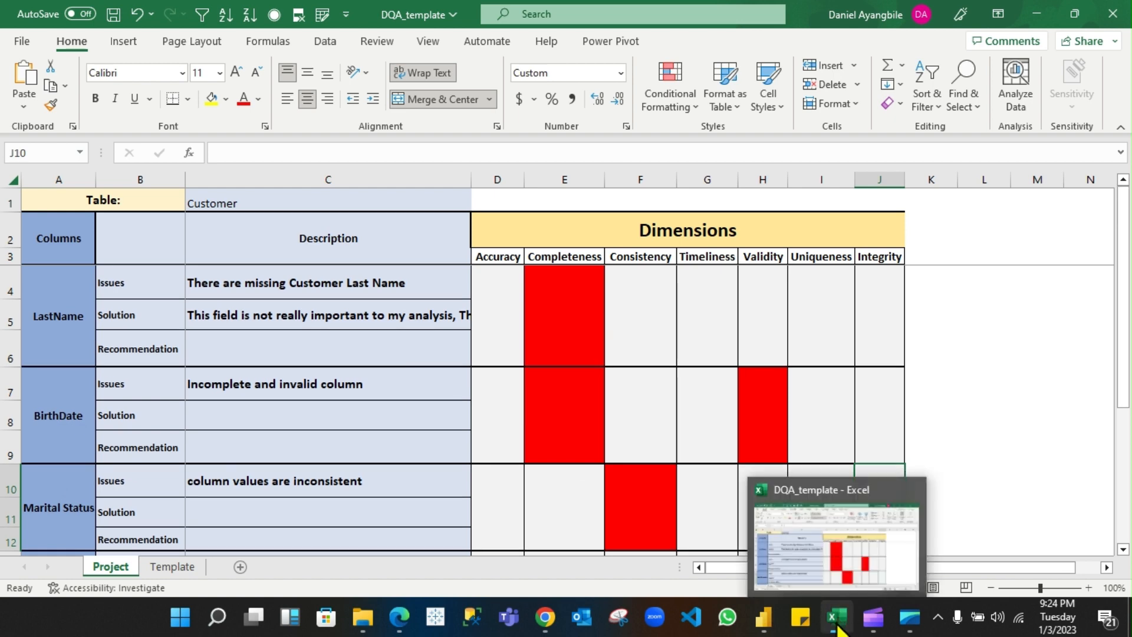
mouse_move(773, 622)
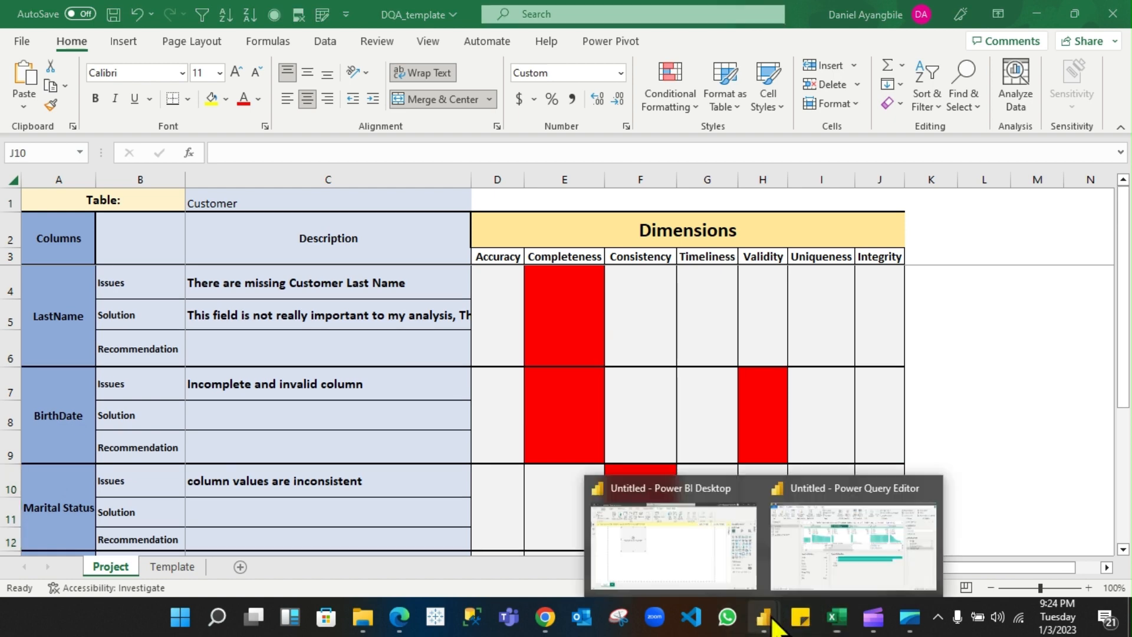
left_click(826, 531)
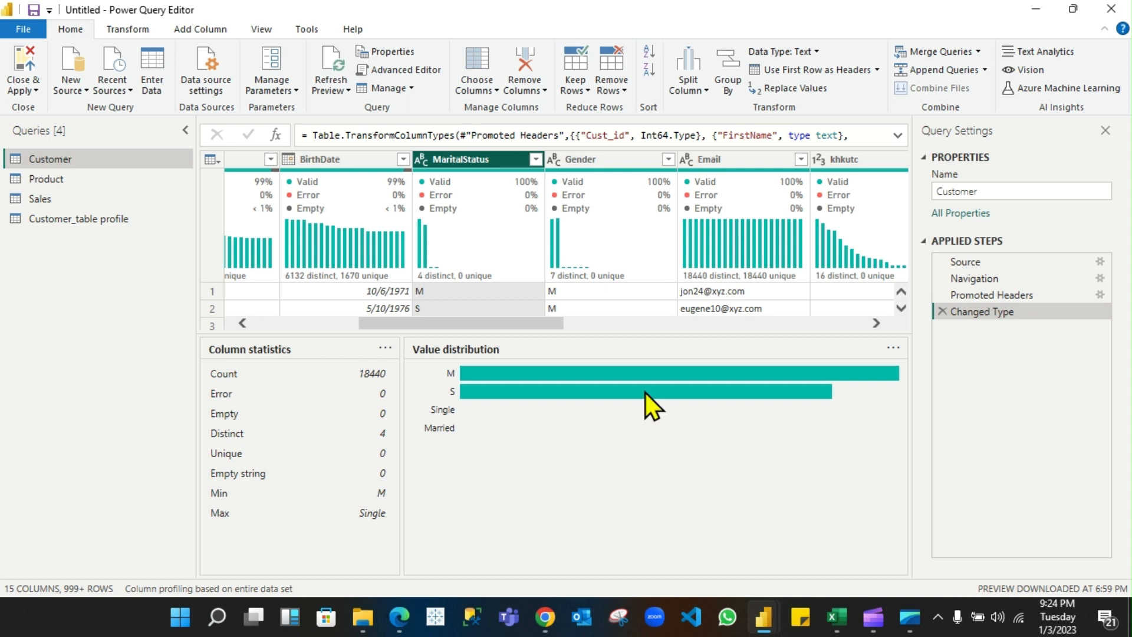
left_click_drag(498, 328, 592, 322)
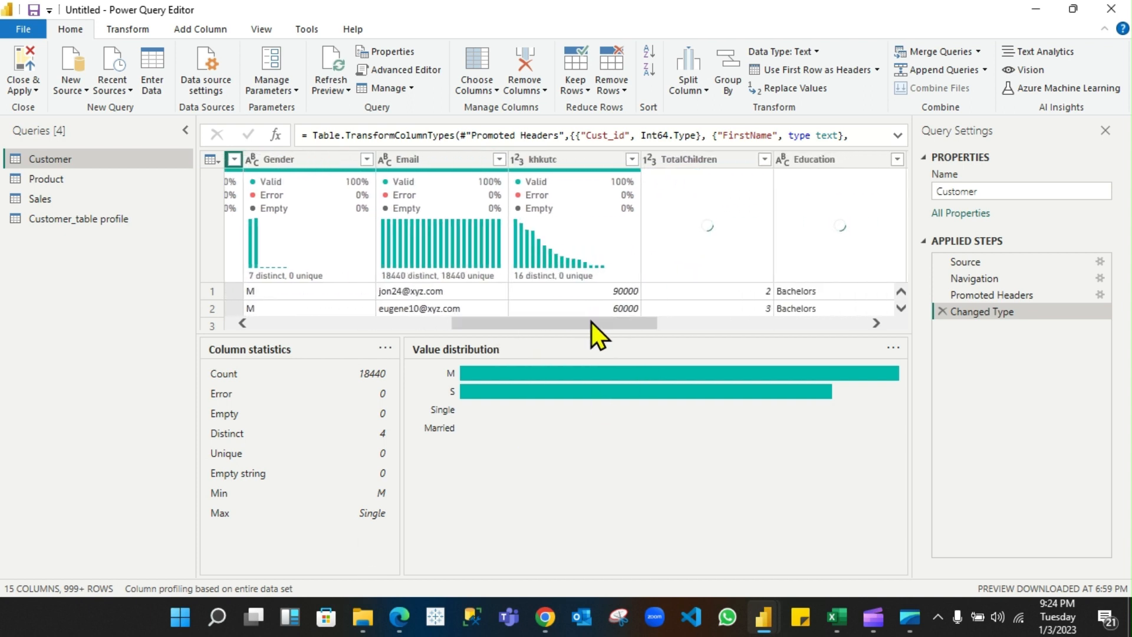
left_click(568, 158)
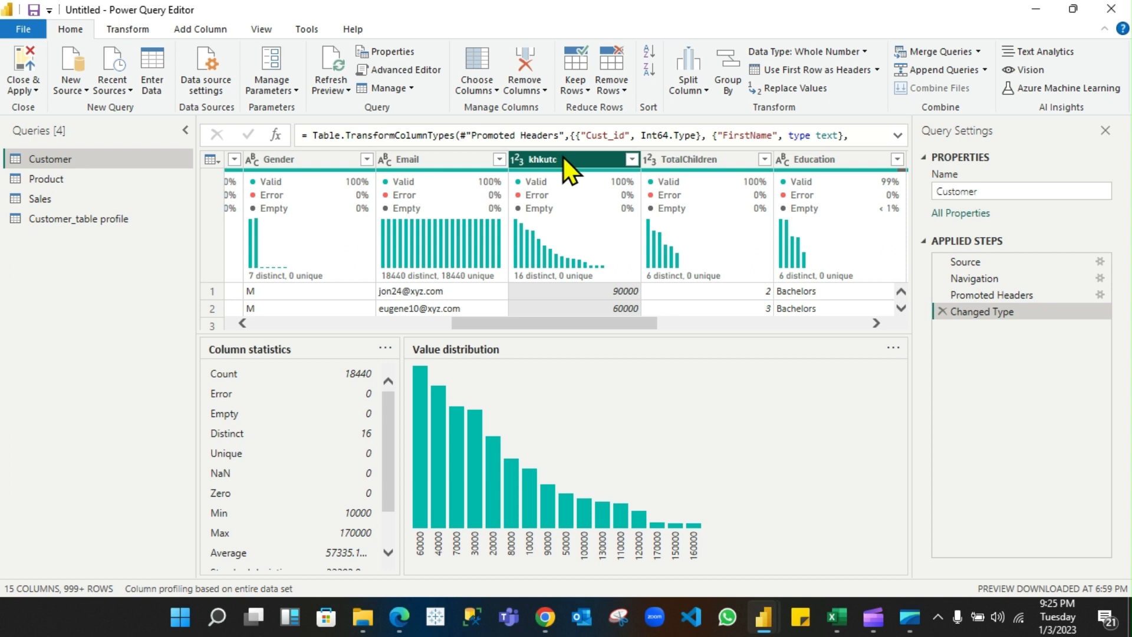
left_click(695, 158)
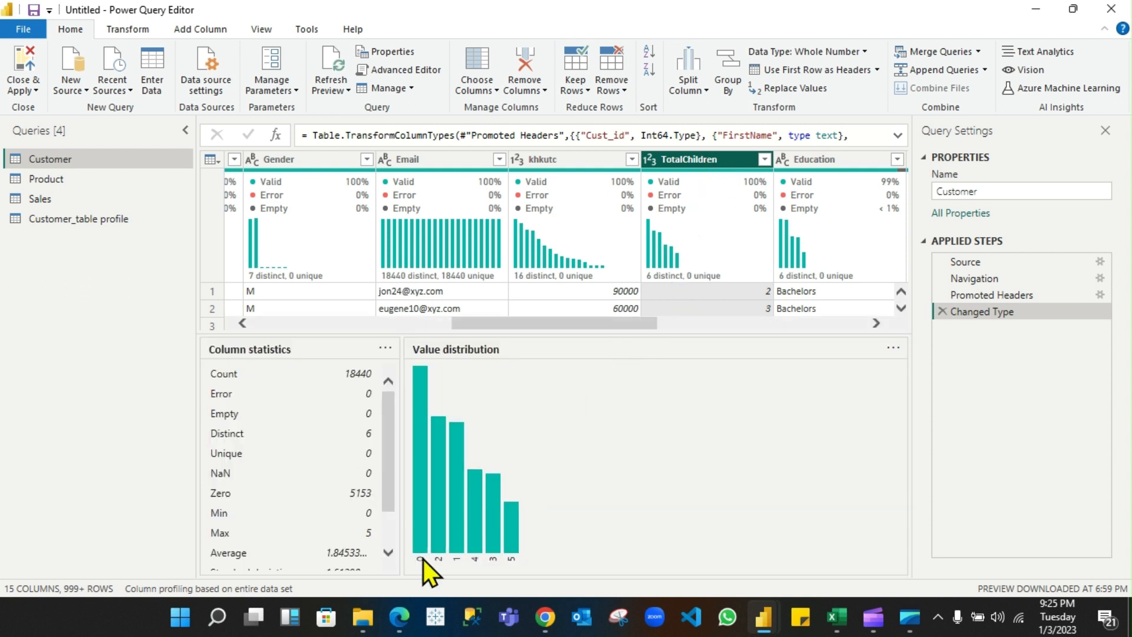
mouse_move(422, 535)
left_click(618, 311)
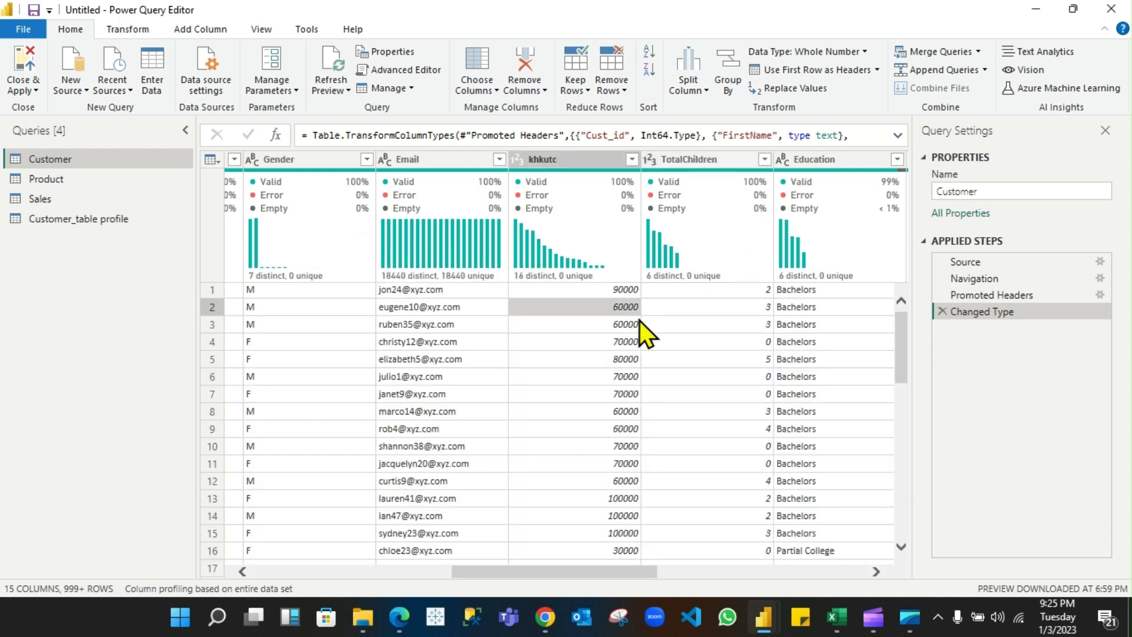
Examine the column statistics and value distributions of Education, Occupation and NumberCarsOwned
left_click(844, 160)
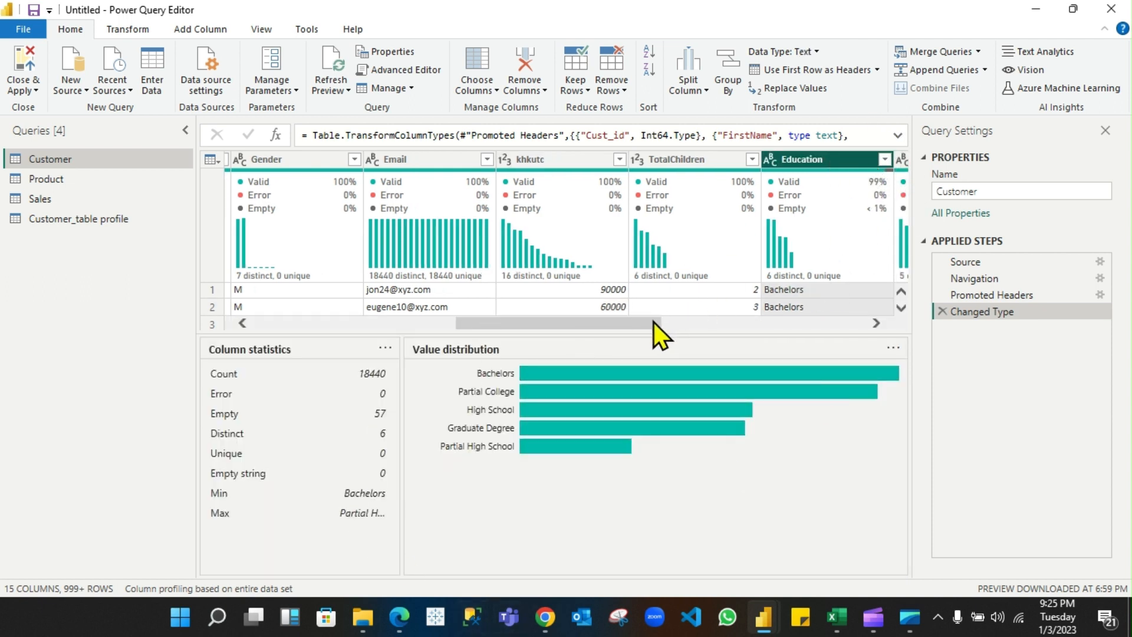
left_click_drag(654, 321, 786, 325)
left_click(516, 157)
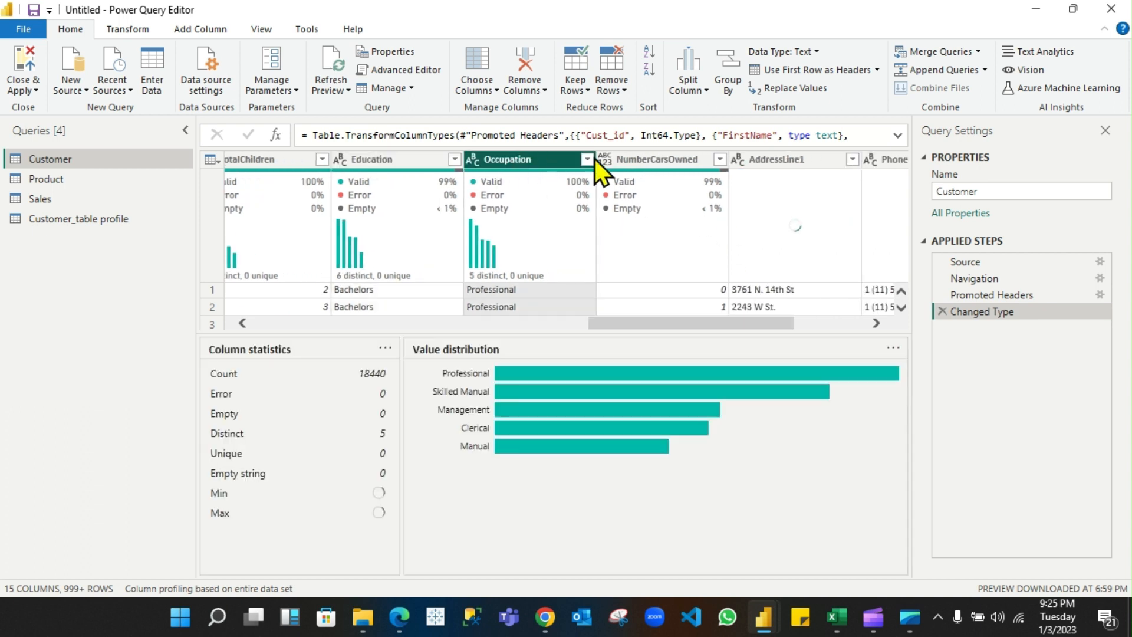
left_click(645, 164)
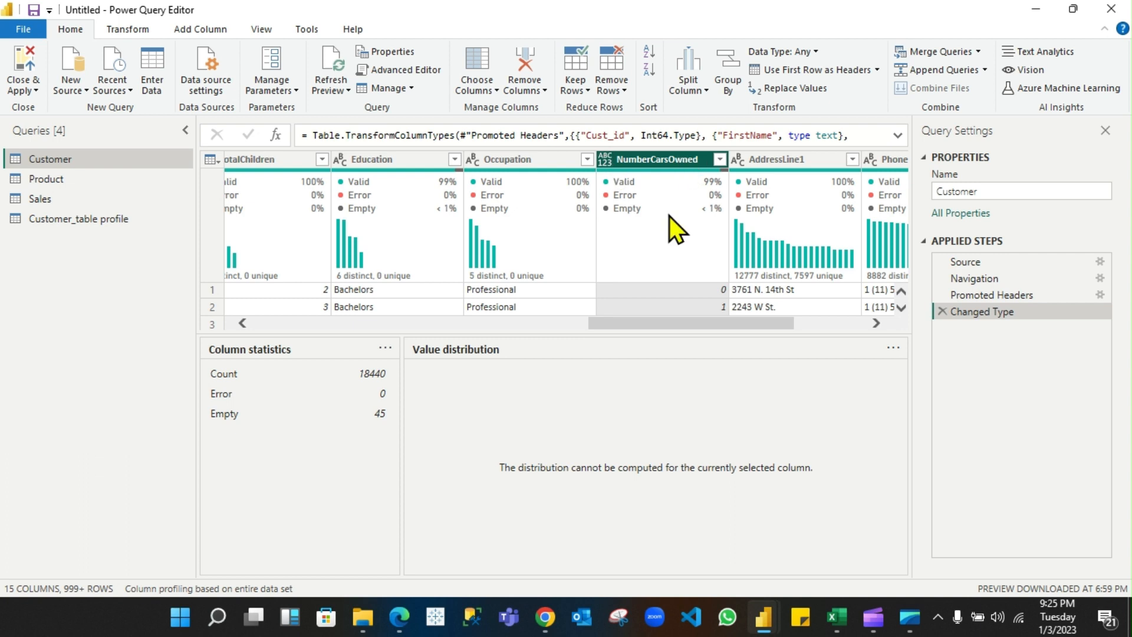
mouse_move(670, 217)
Try Text as the NumberCarsOwned data type and change it to Whole Number, replacing the current conversion
left_click(607, 159)
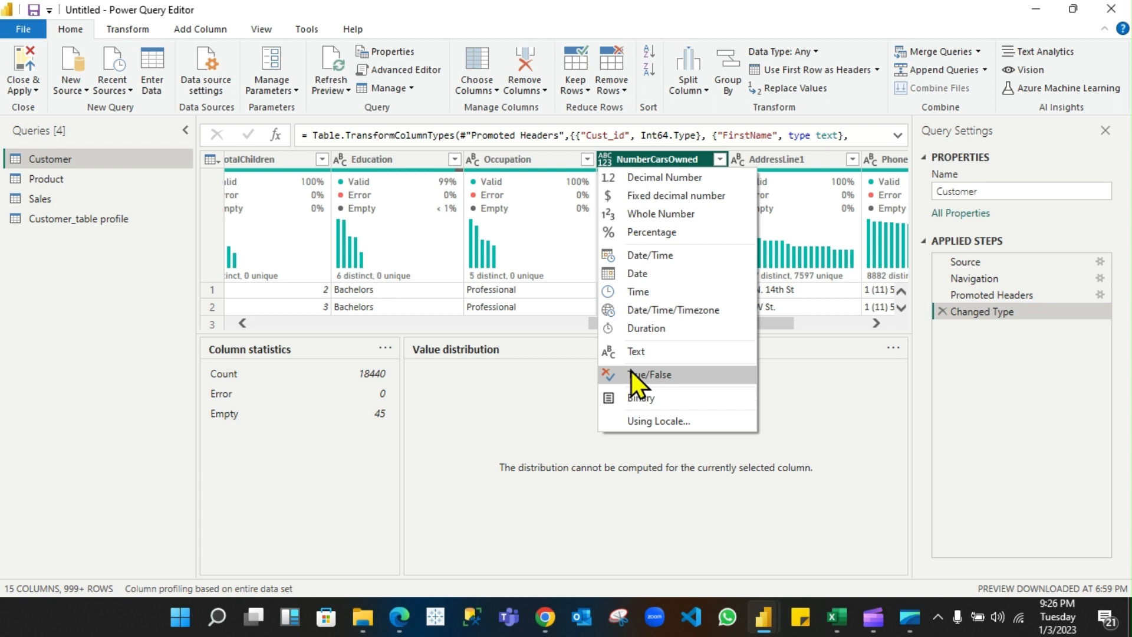
left_click(627, 353)
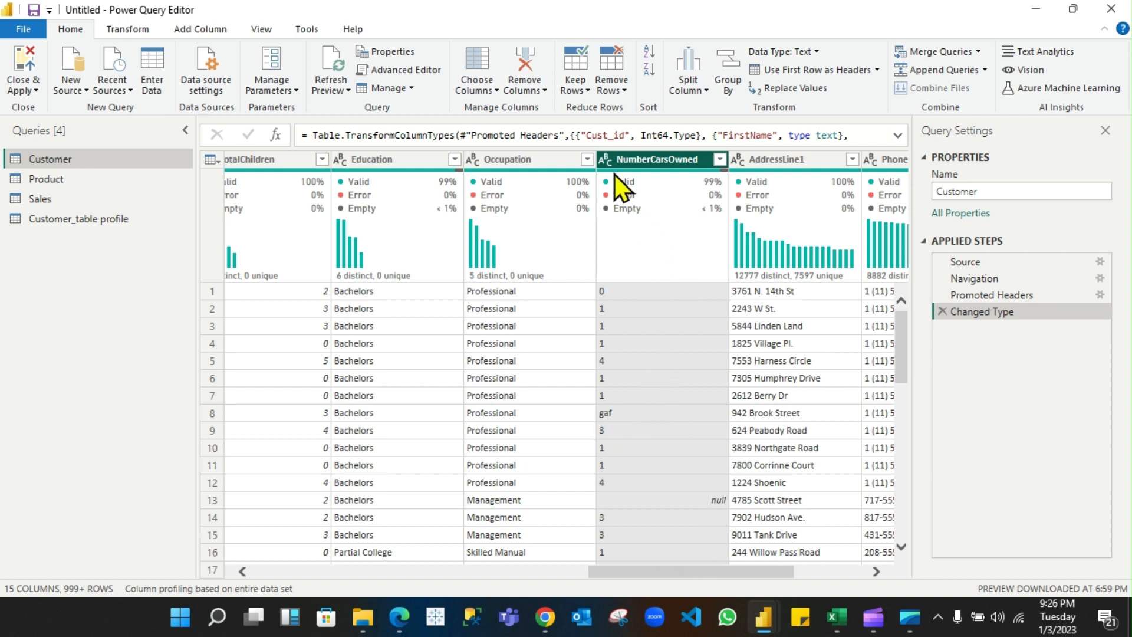
left_click(606, 159)
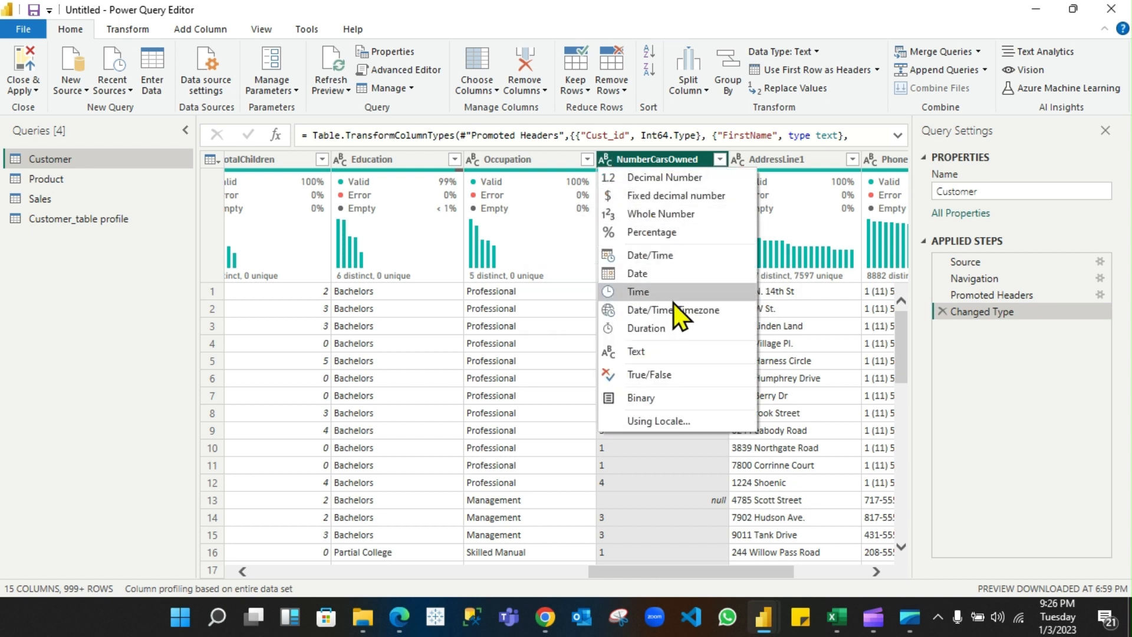
left_click(642, 217)
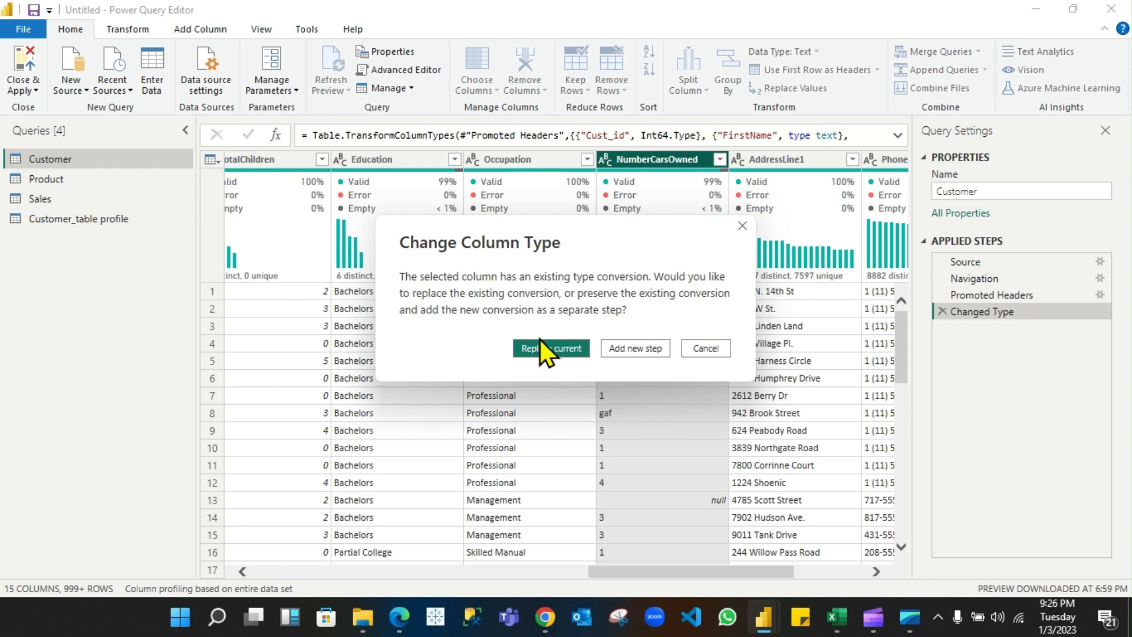
left_click(547, 349)
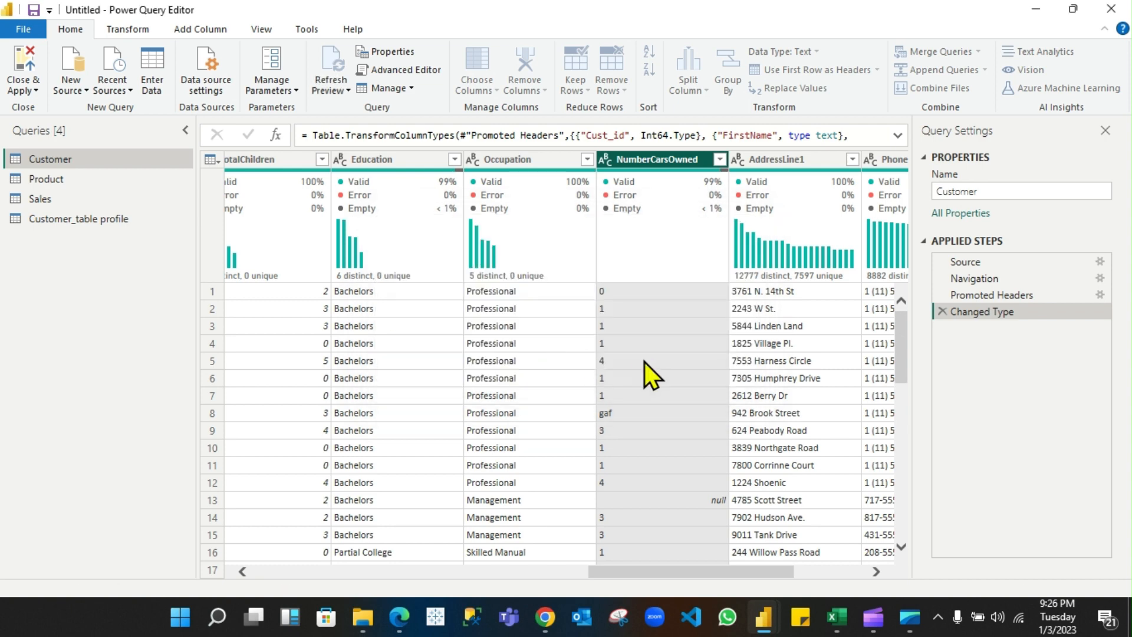
Display the column statistics for NumberCarsOwned and check its rows and quality figures for errors and empty values
left_click(646, 158)
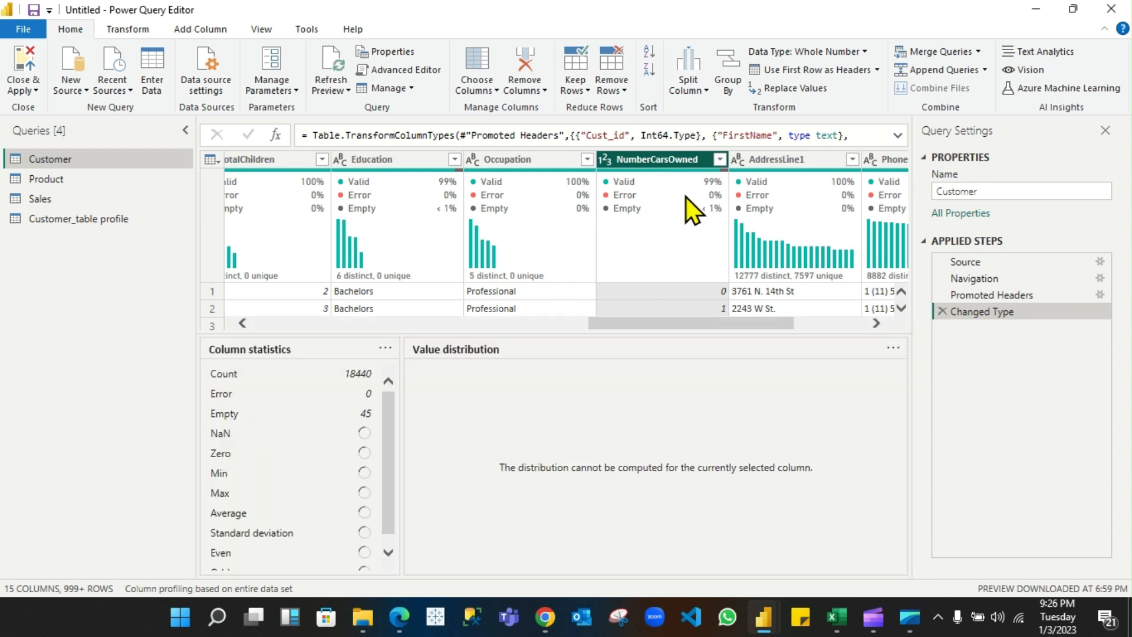
scroll(701, 296, "down", 4)
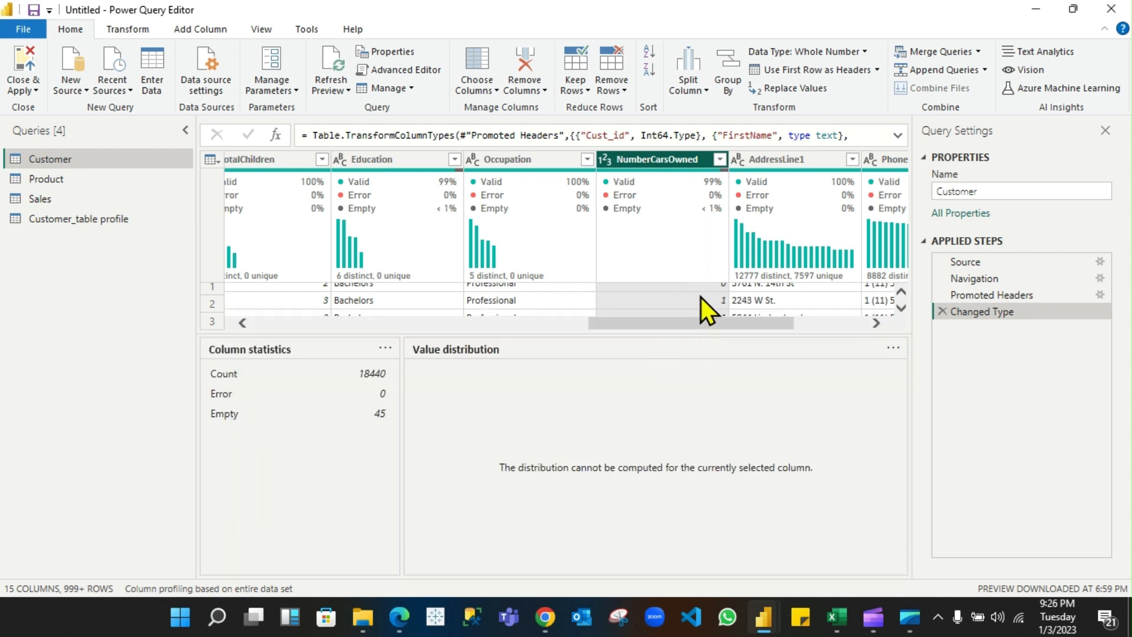
scroll(699, 297, "down", 3)
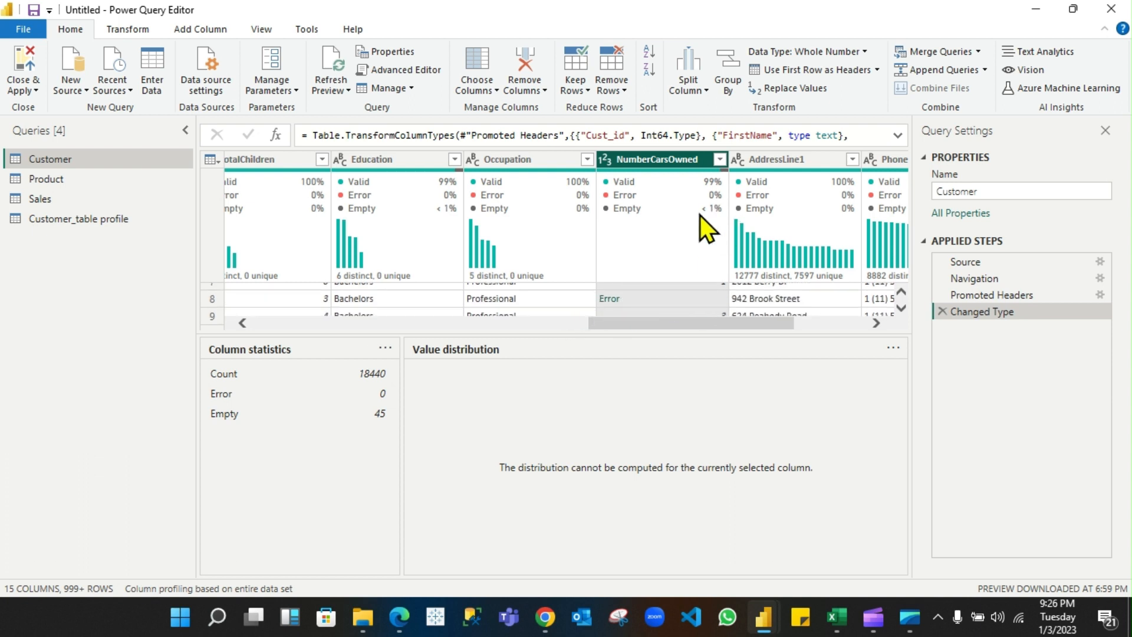
mouse_move(702, 210)
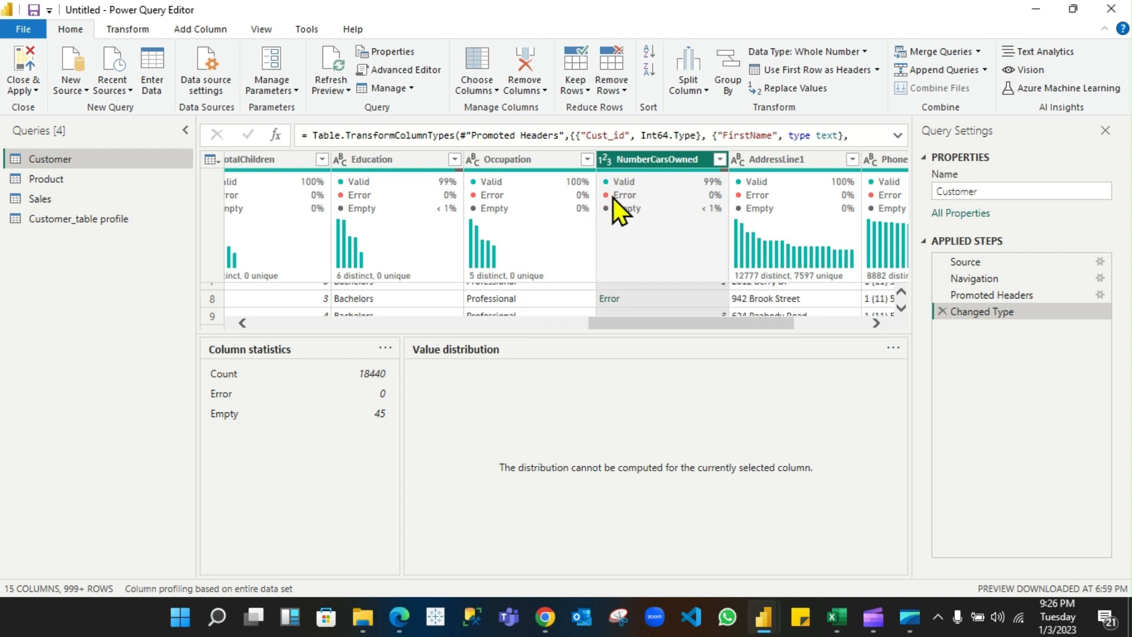
mouse_move(621, 196)
right_click(644, 171)
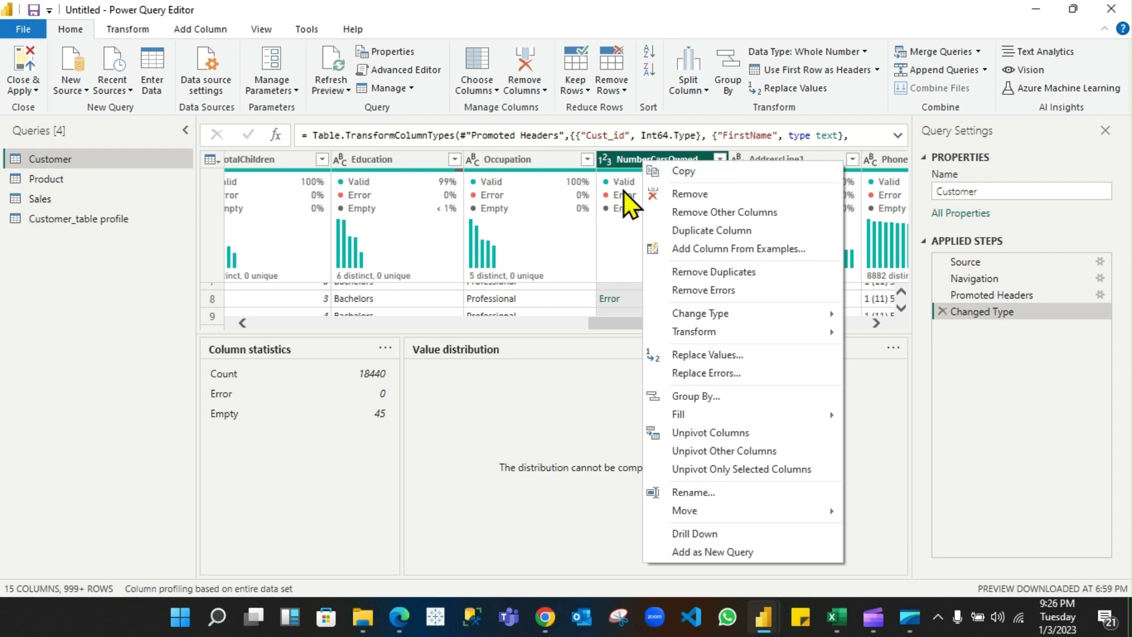
left_click(611, 166)
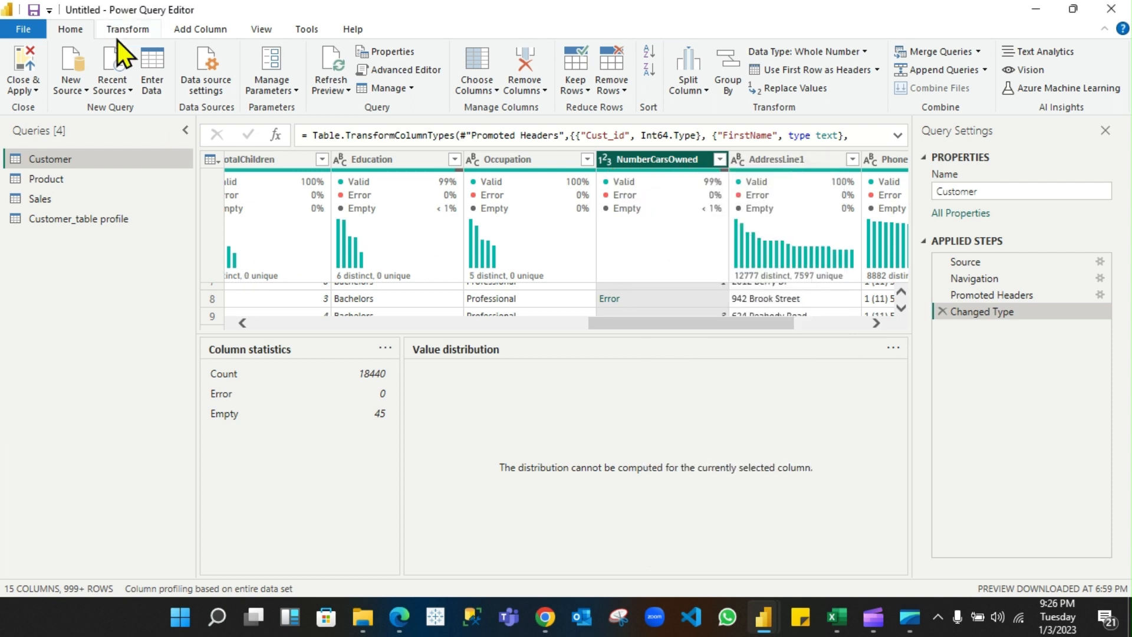
Keep only the rows with errors in NumberCarsOwned to inspect them, and delete that applied step again
left_click(585, 89)
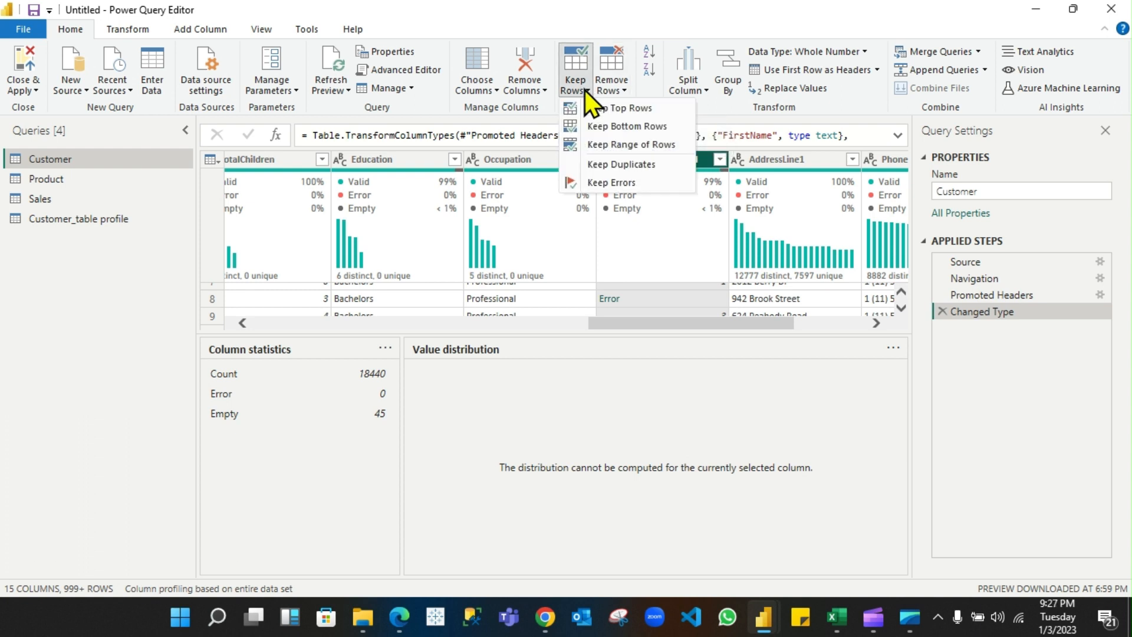
left_click(611, 182)
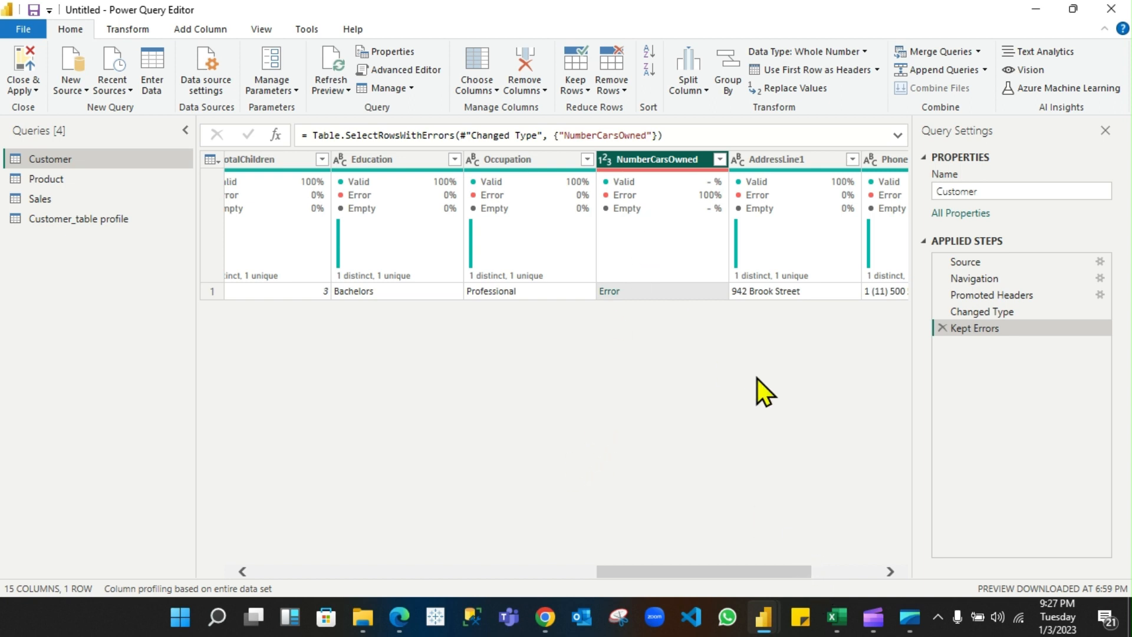
left_click(943, 328)
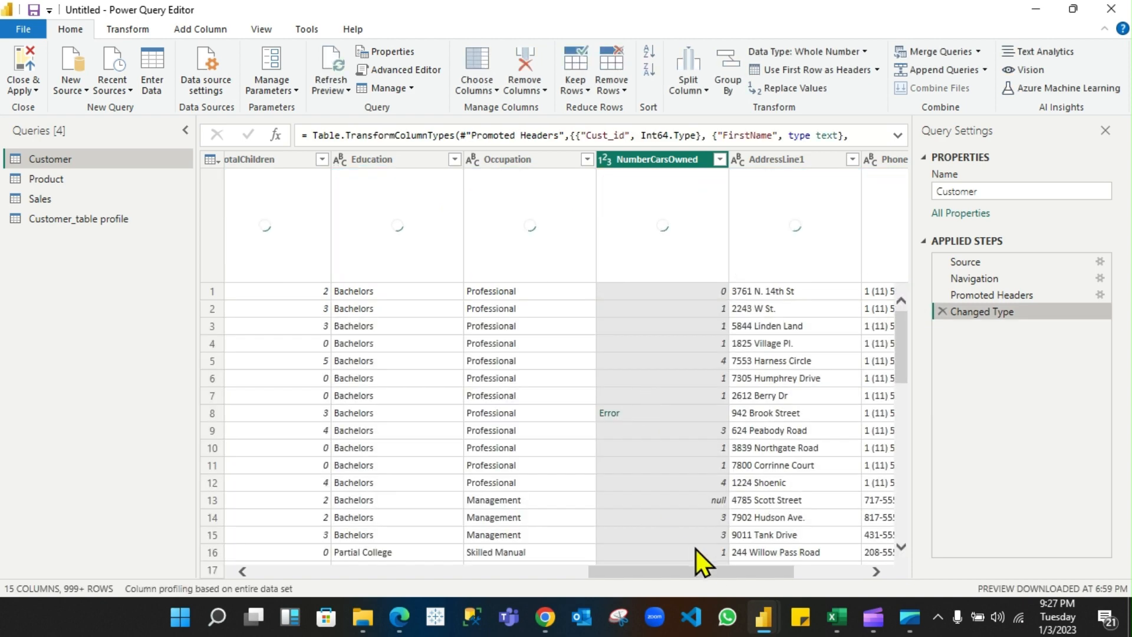
Examine the quality figures and value distributions of the Customer table's AddressLine1, Phone and CommuteDistance columns
left_click_drag(729, 571, 802, 572)
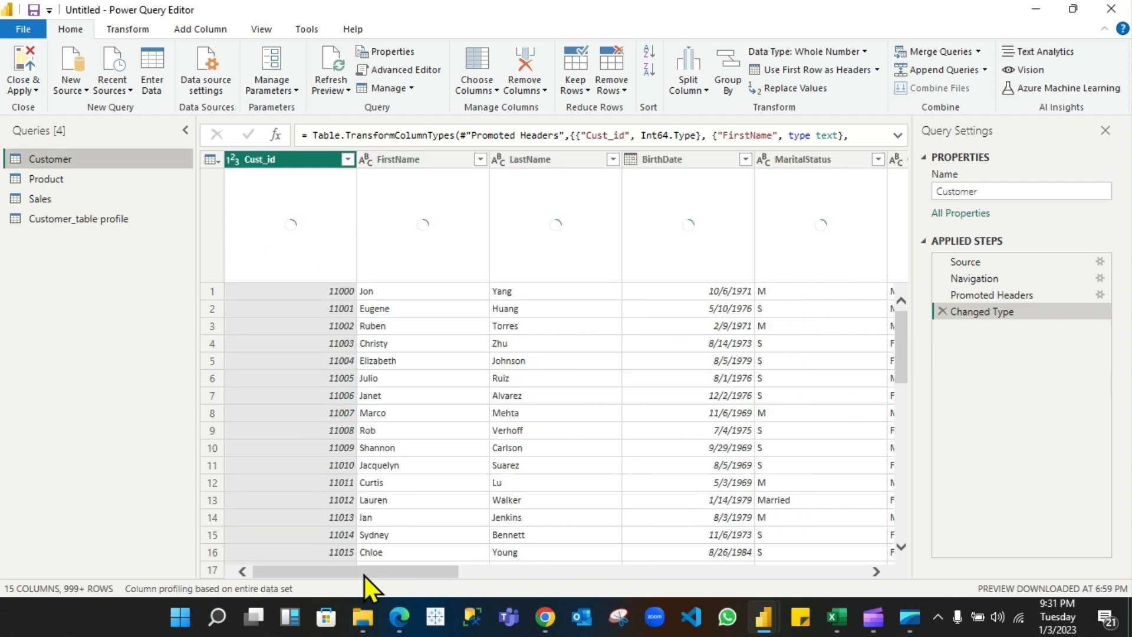
left_click_drag(365, 575, 820, 575)
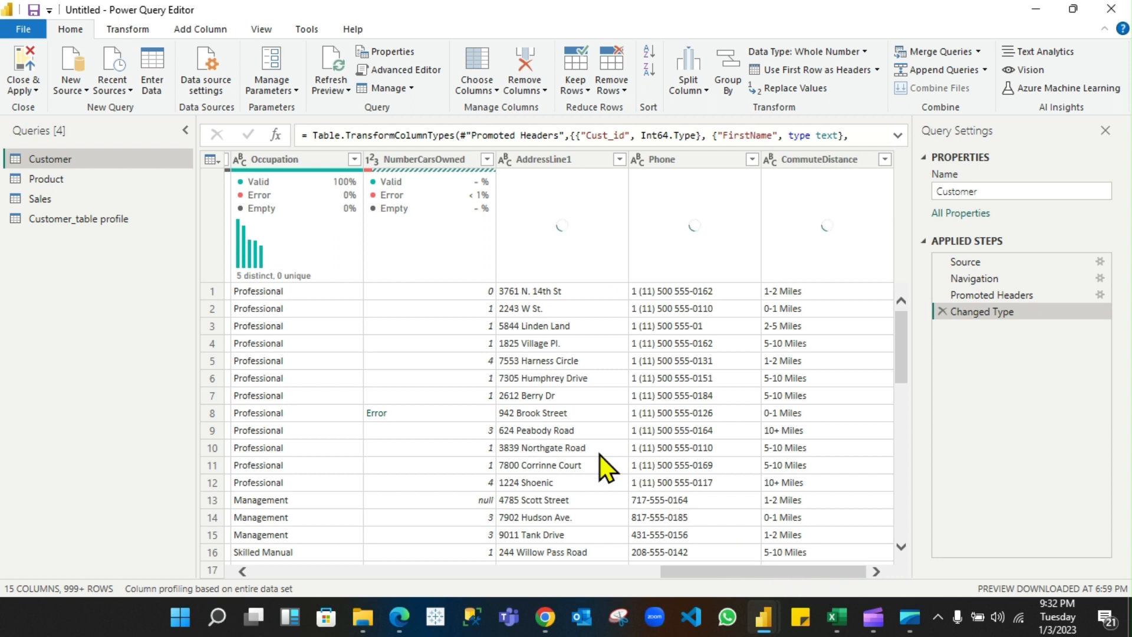
left_click(546, 162)
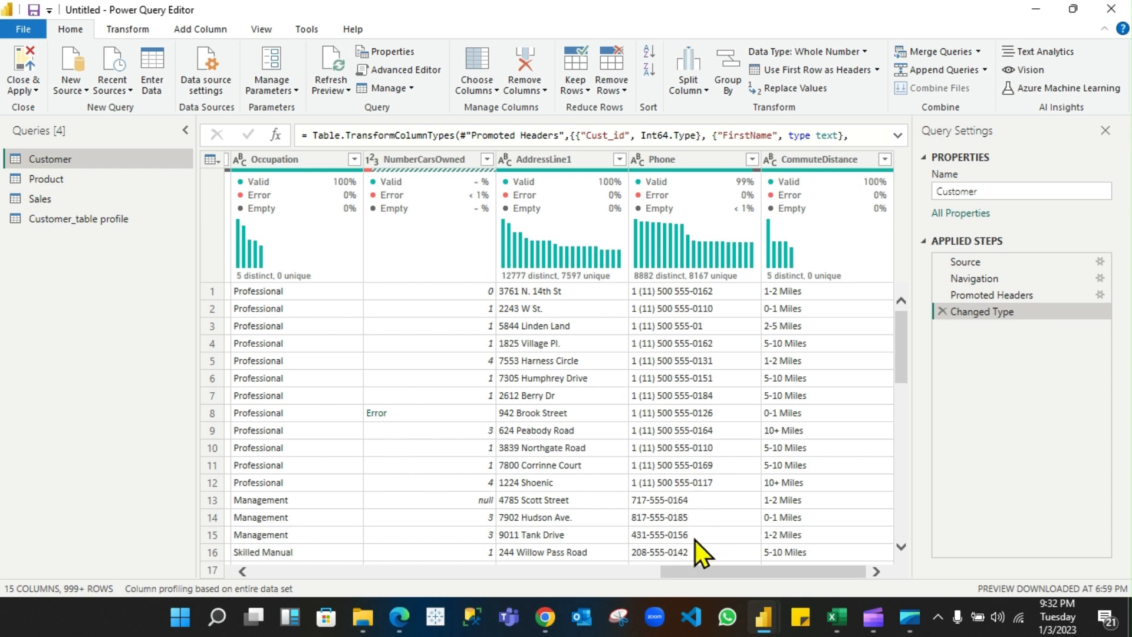
left_click_drag(679, 569, 253, 549)
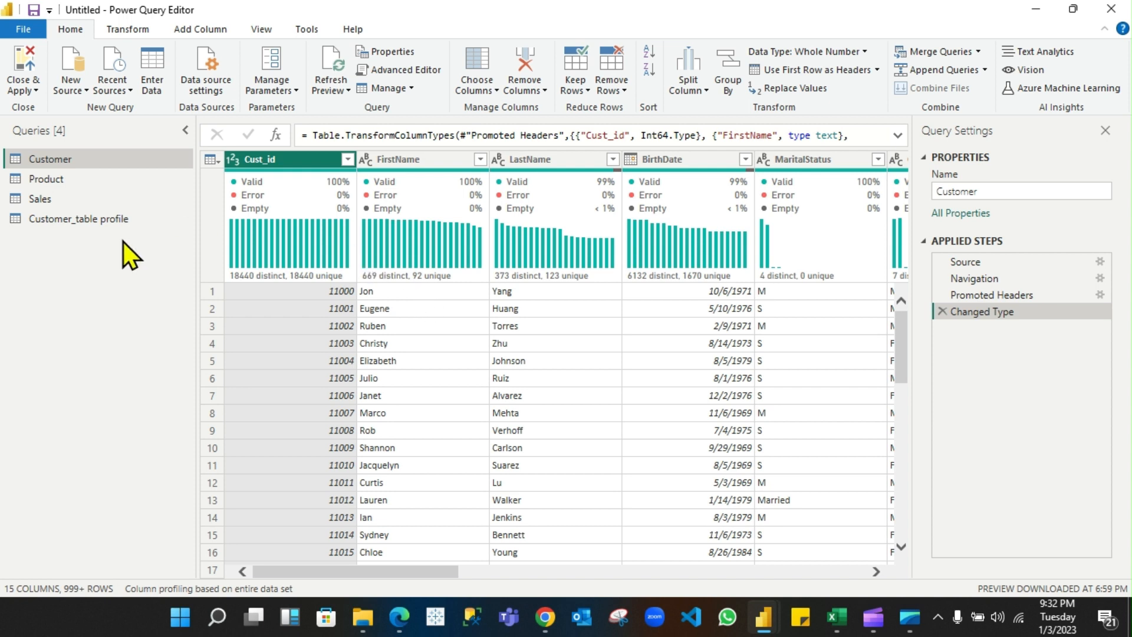
Look through the Sales, Customer and Product tables to see which key columns relate them
left_click(82, 196)
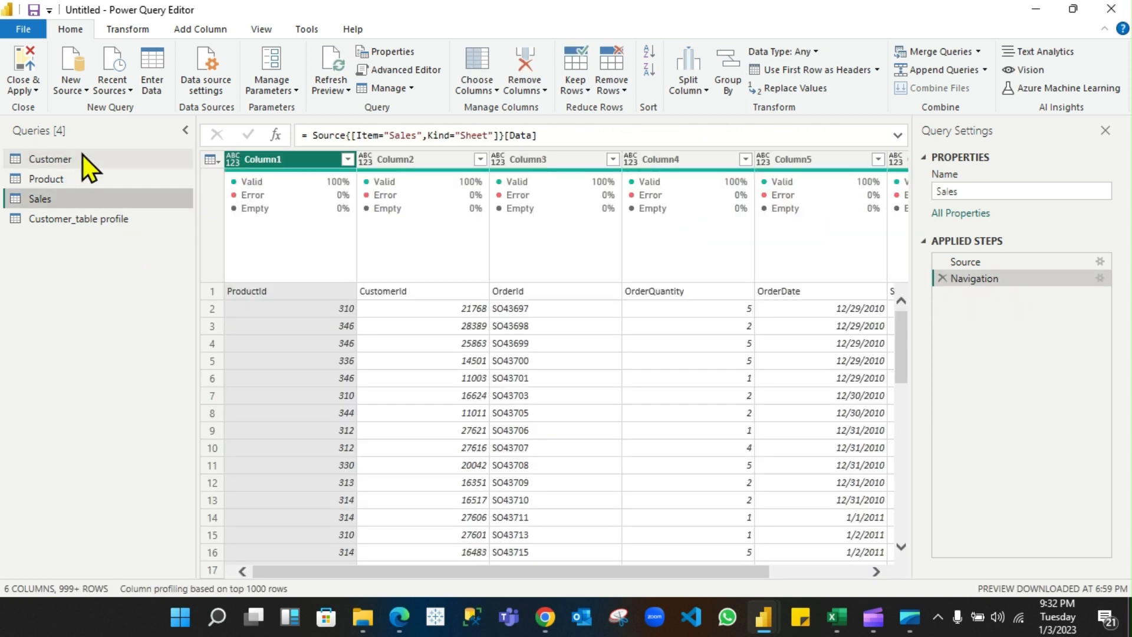
left_click(80, 157)
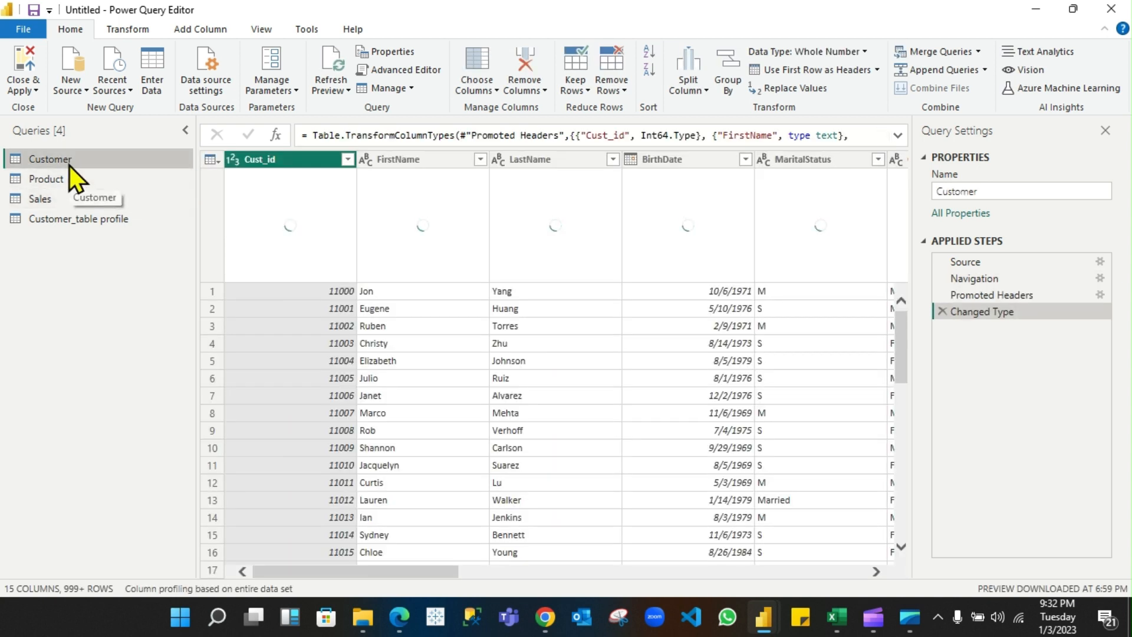
left_click(54, 202)
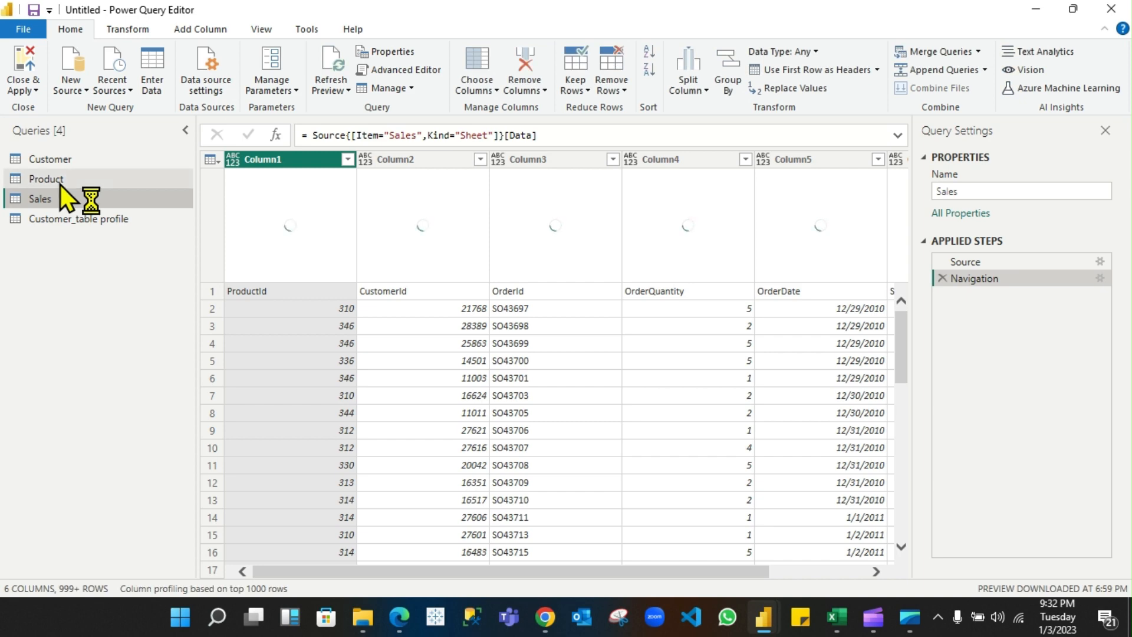
left_click(63, 179)
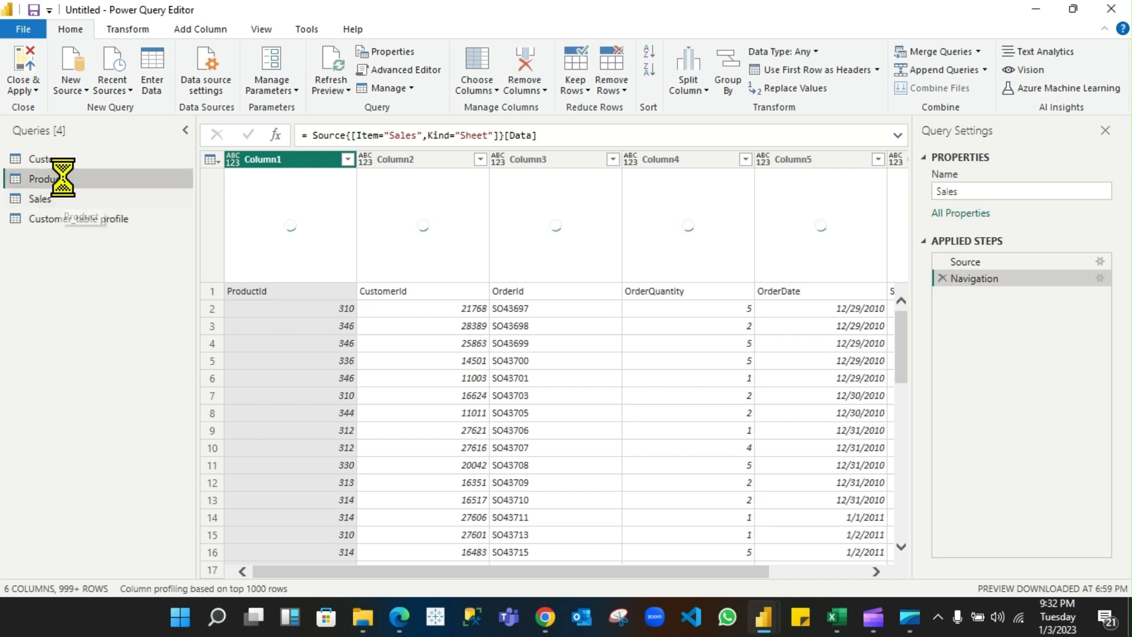
left_click(64, 200)
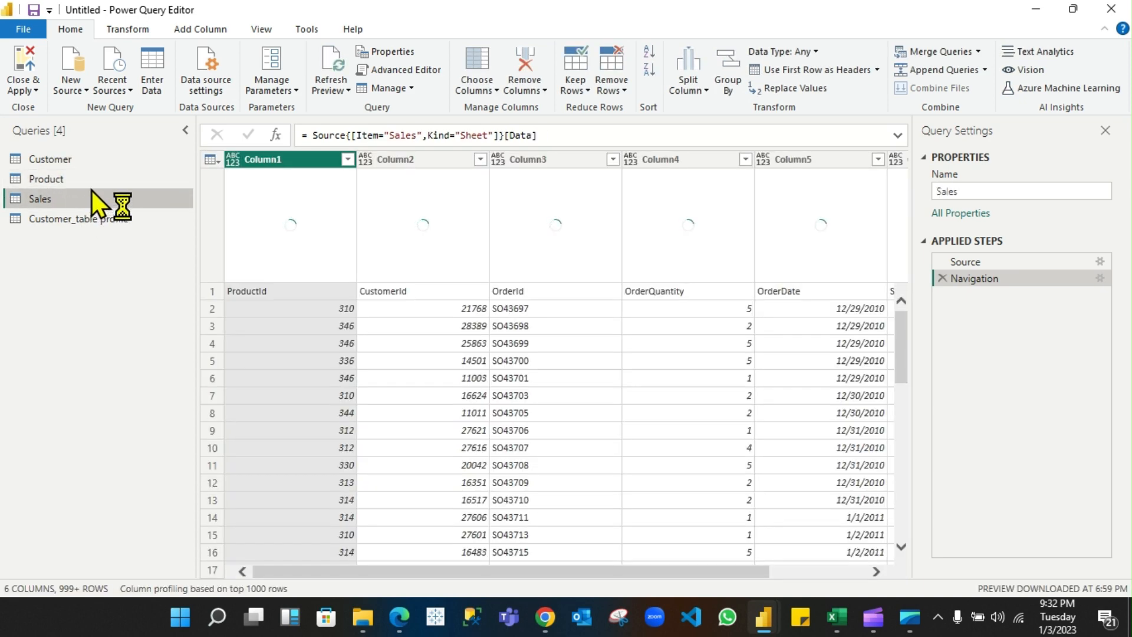
left_click(89, 179)
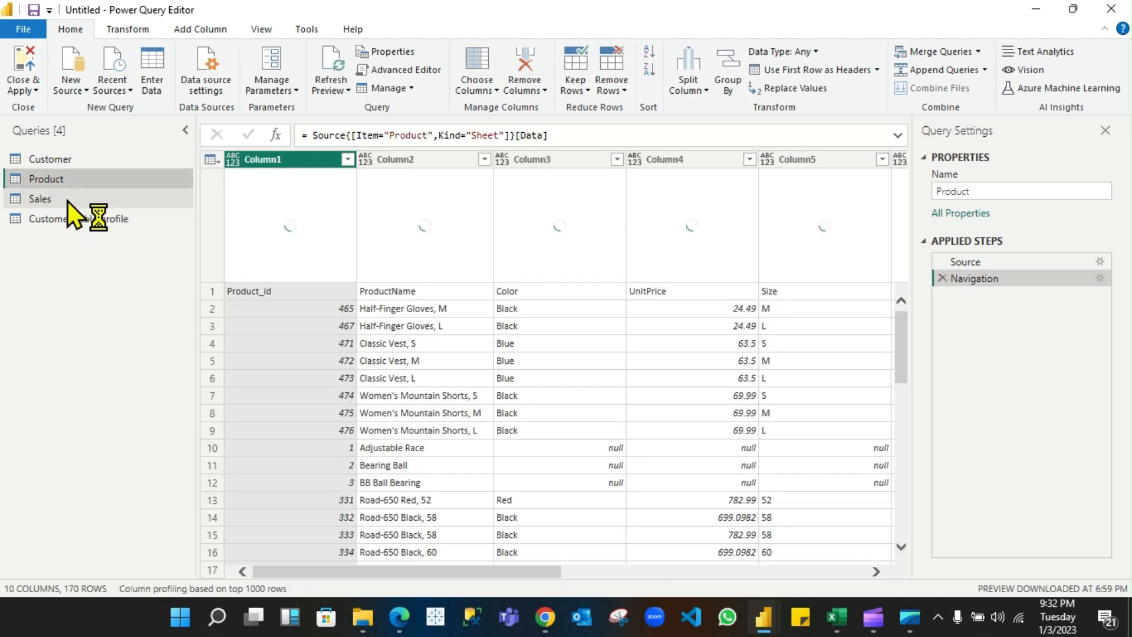
left_click(68, 200)
left_click(73, 179)
Promote the Sales table's first row to headers and detect the data types of all its columns
left_click(76, 199)
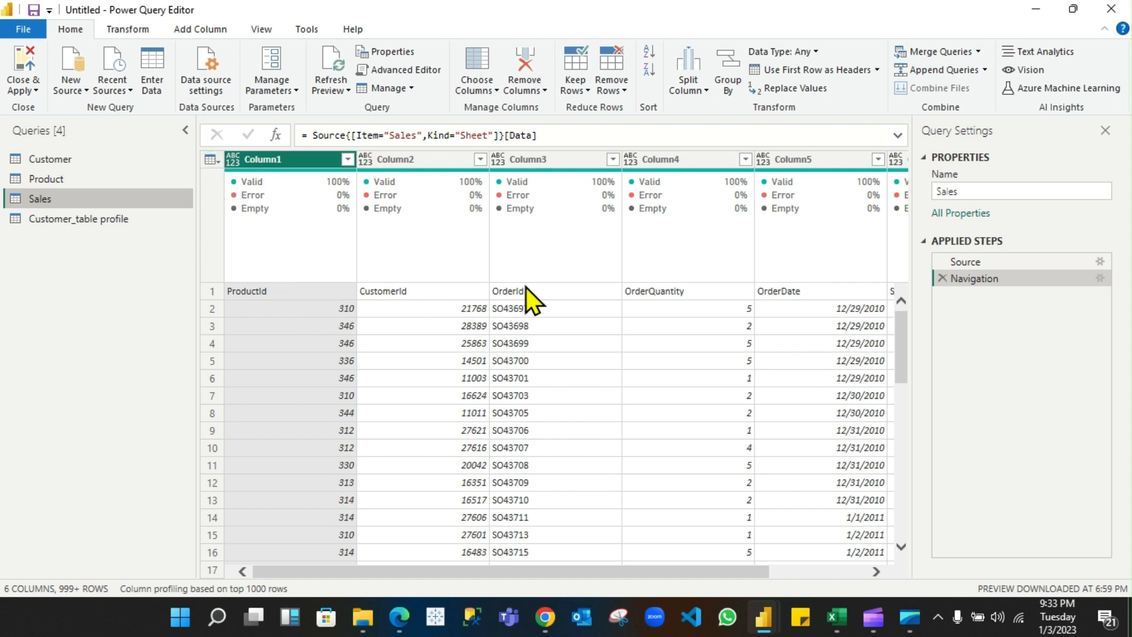
left_click(221, 168)
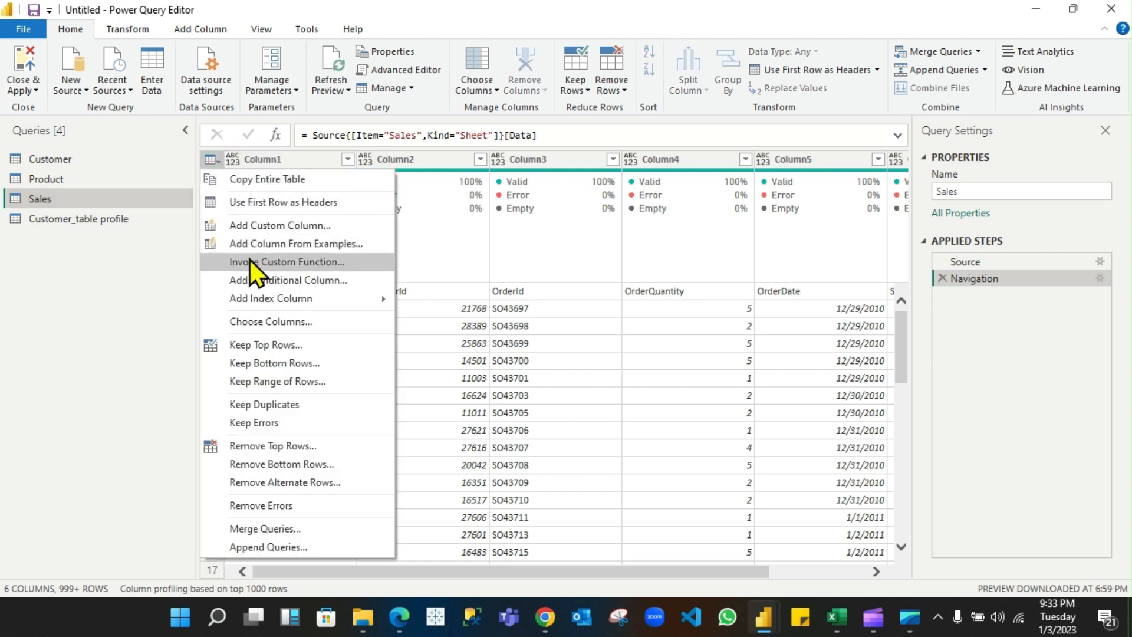
left_click(277, 204)
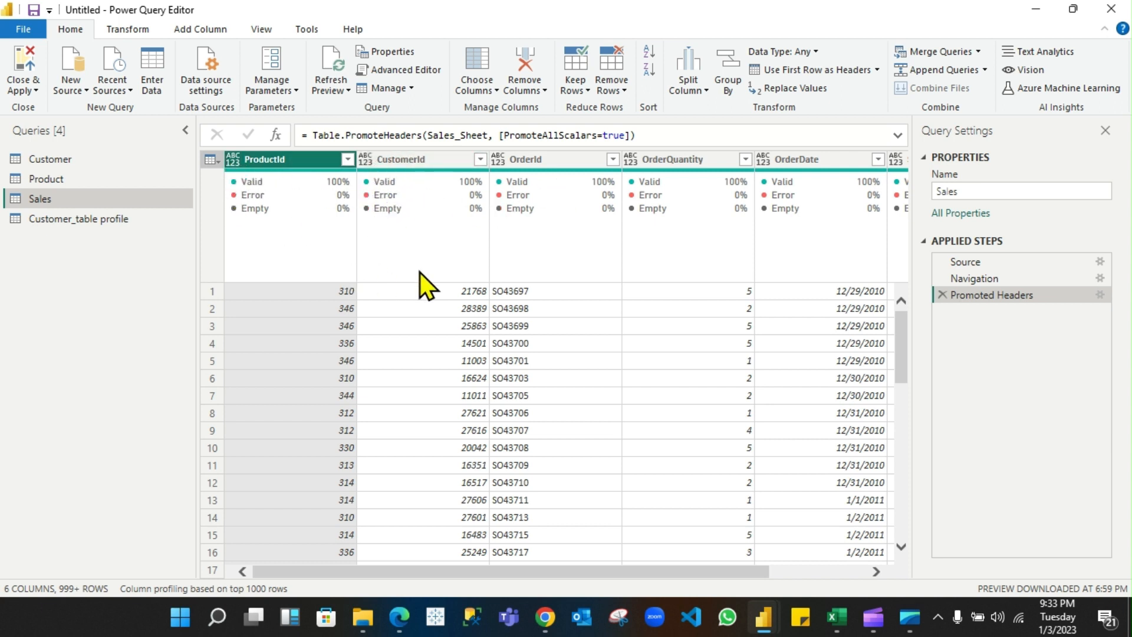
key("ctrl+a")
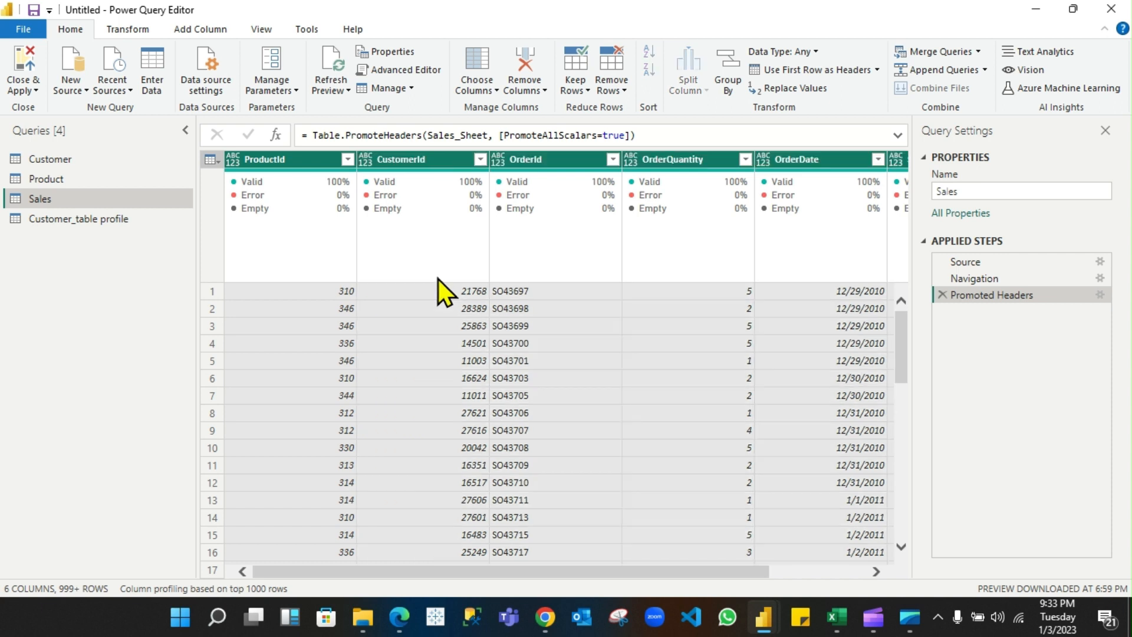
left_click(128, 31)
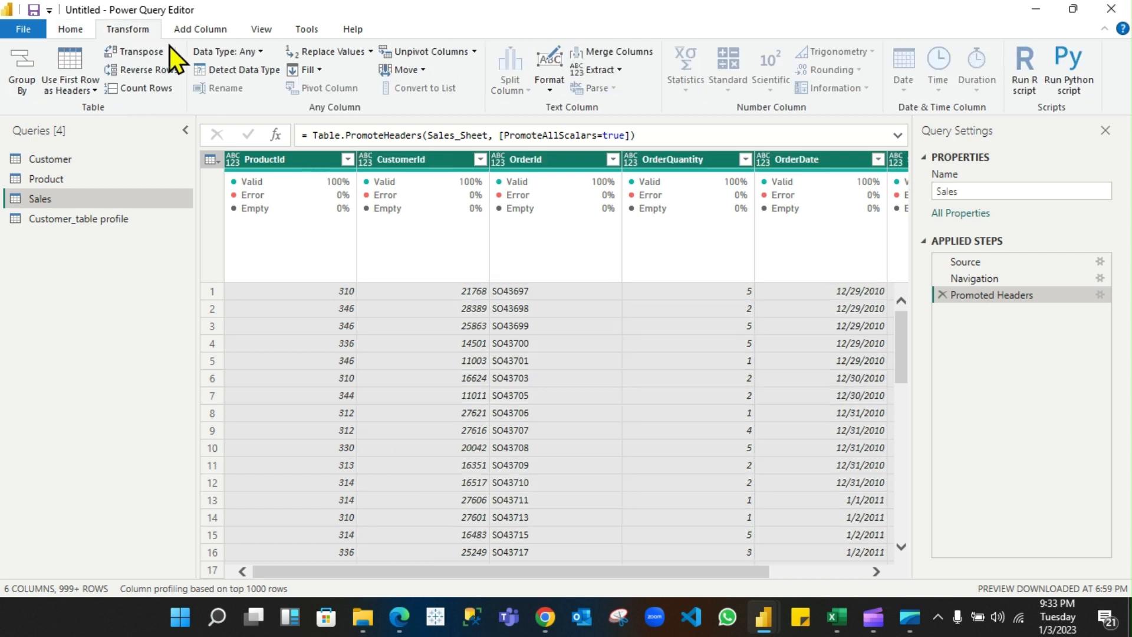
left_click(226, 72)
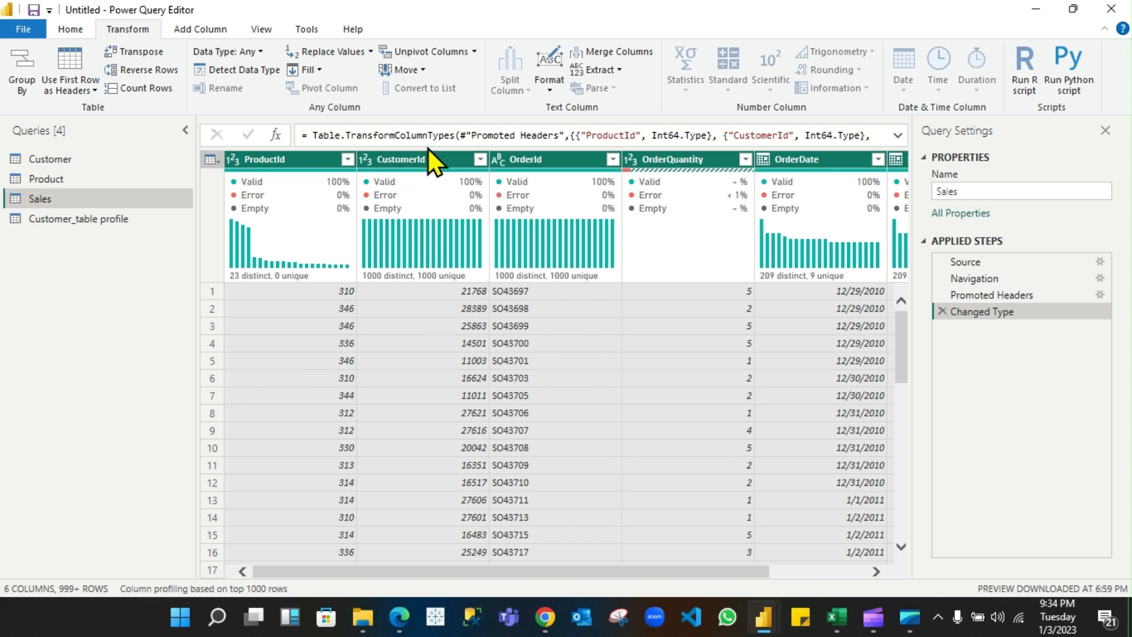
Display the column statistics for CustomerId in Sales and view the Customer table's Cust_id for comparison
mouse_move(425, 196)
left_click(408, 167)
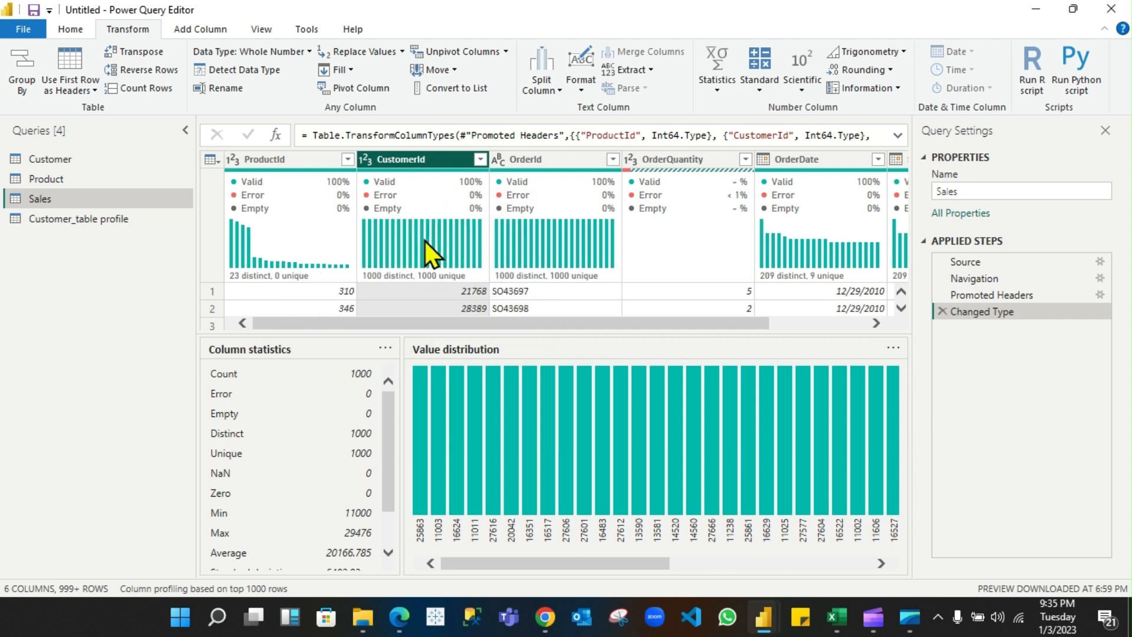
left_click(67, 160)
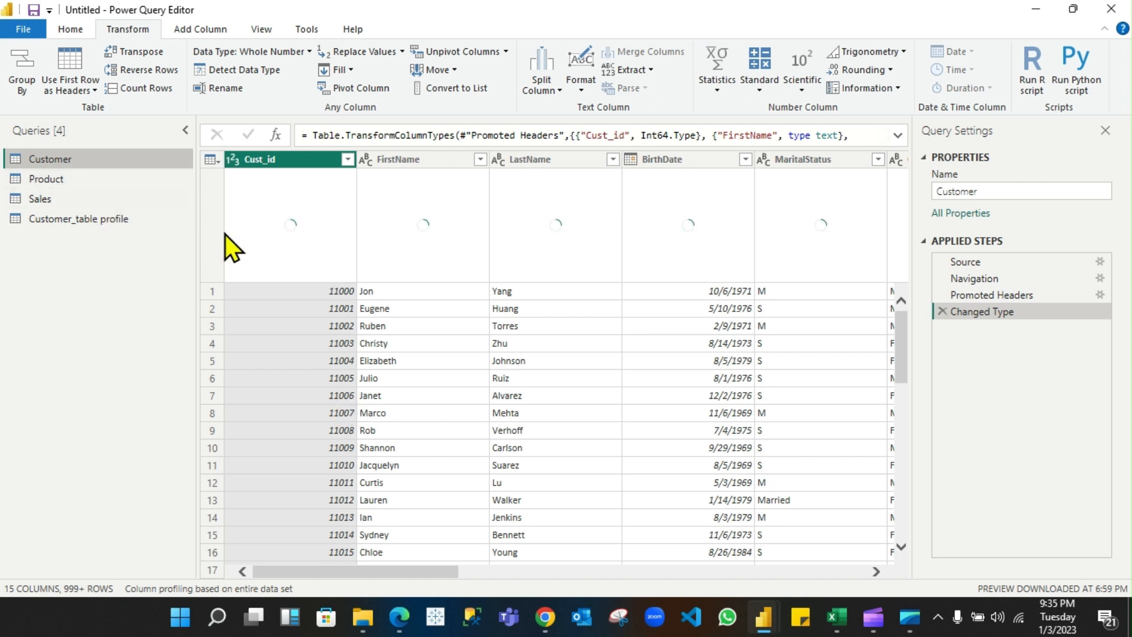
Merge the Sales query with Customer, matching CustomerId to Cust_id with a Left Outer join
left_click(88, 201)
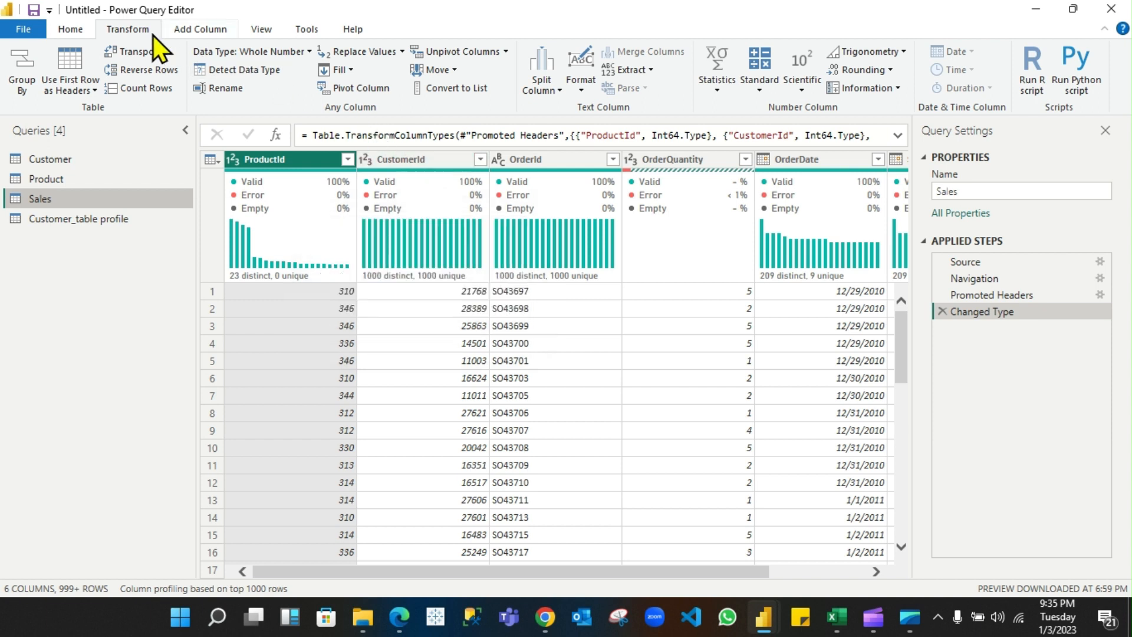
left_click(81, 27)
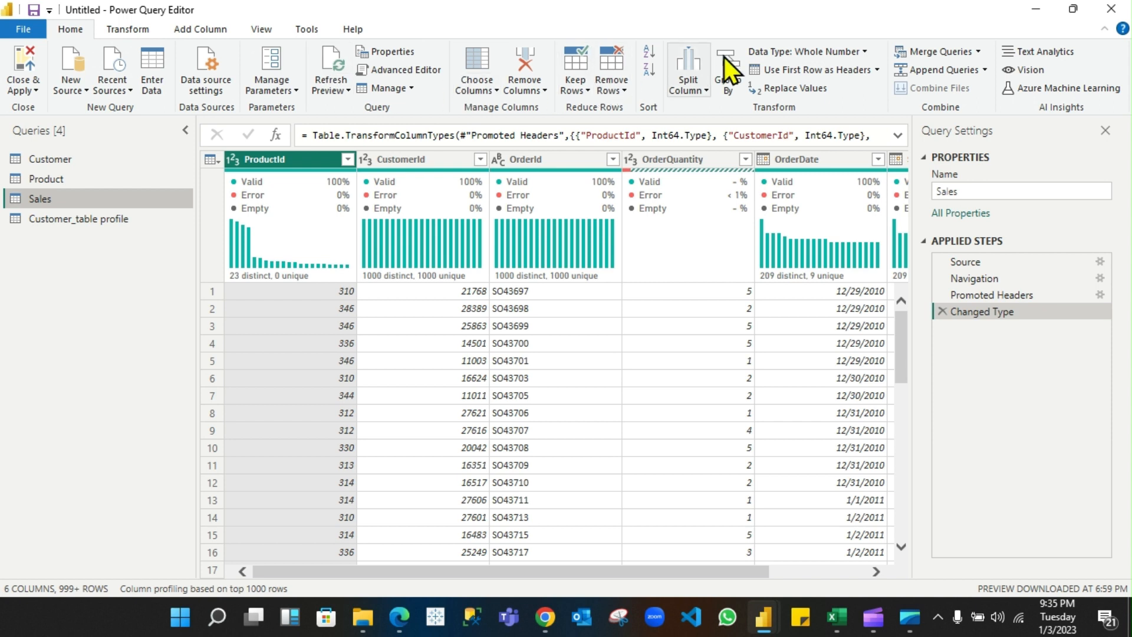
left_click(980, 51)
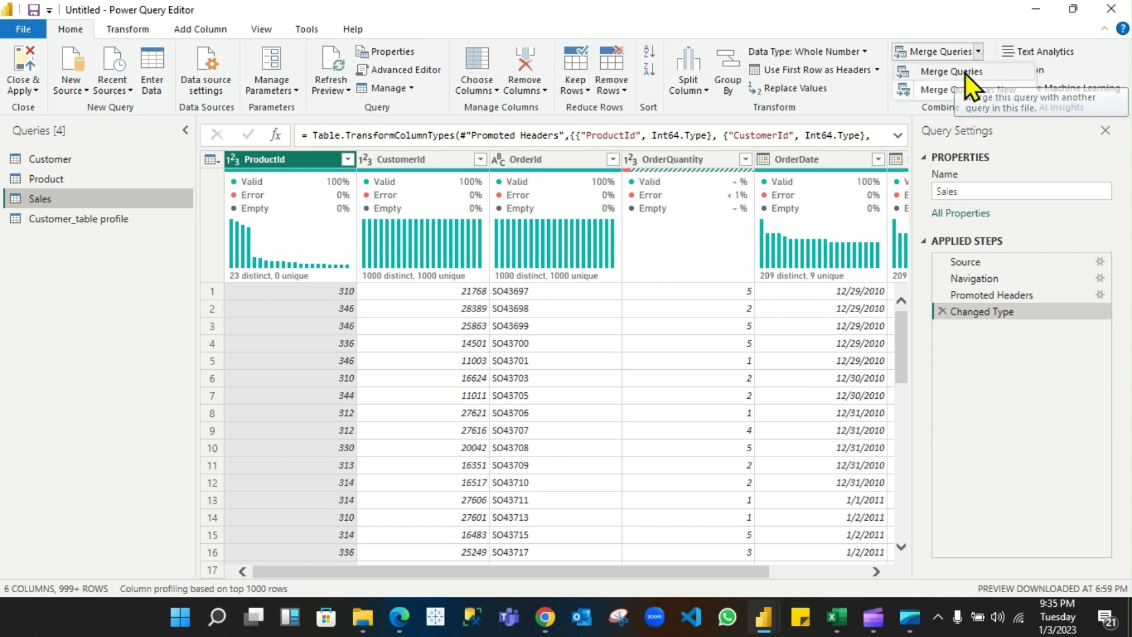
left_click(964, 73)
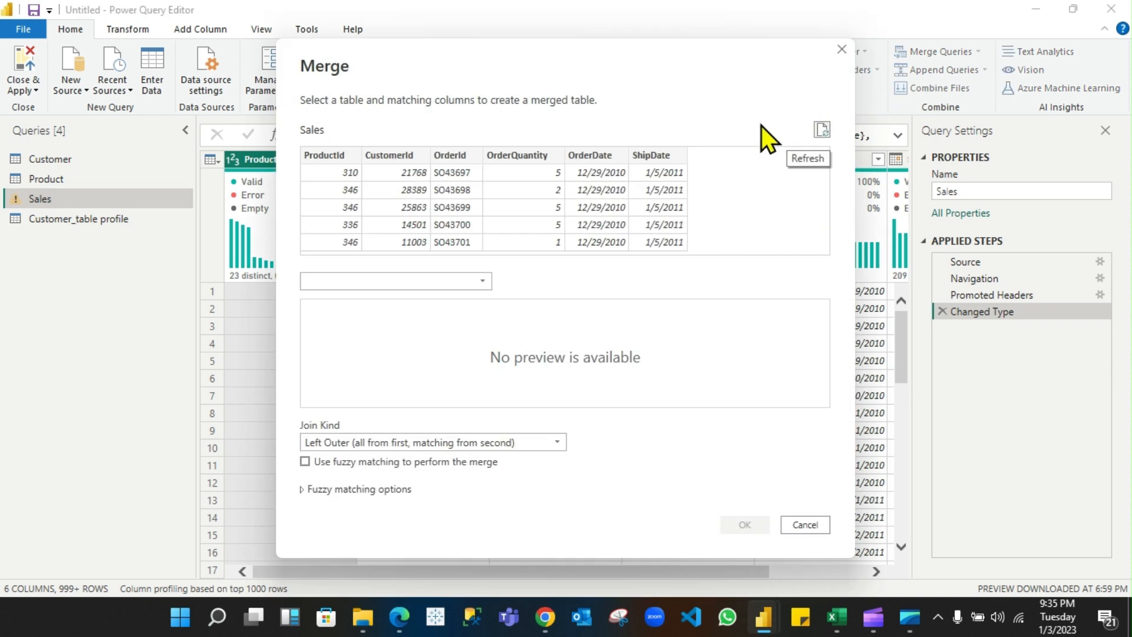
left_click(391, 154)
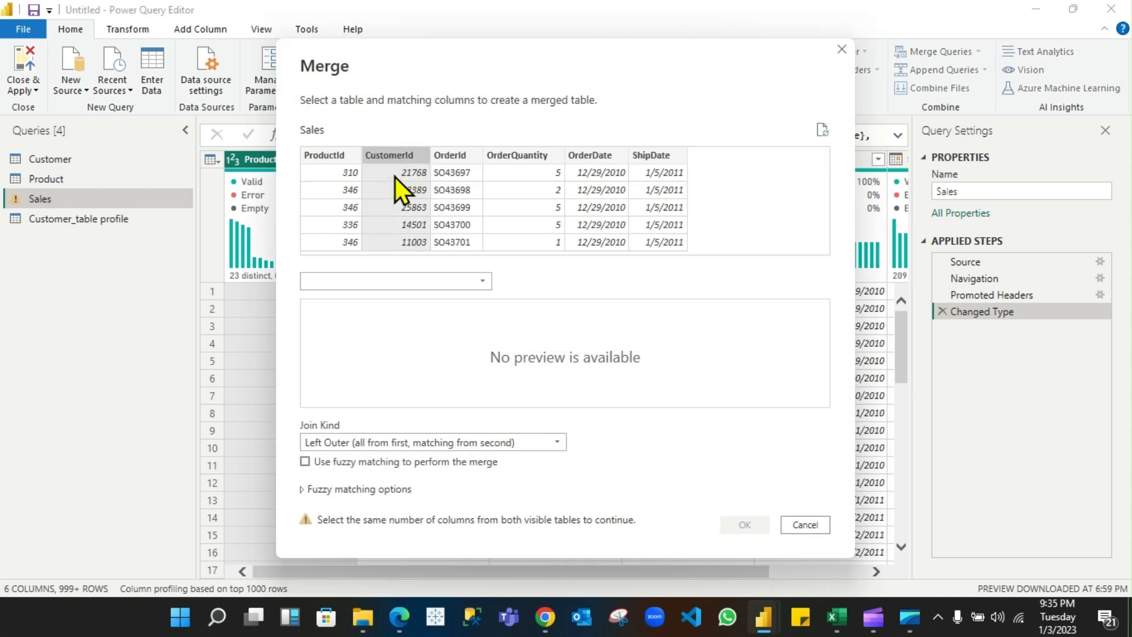
left_click(430, 281)
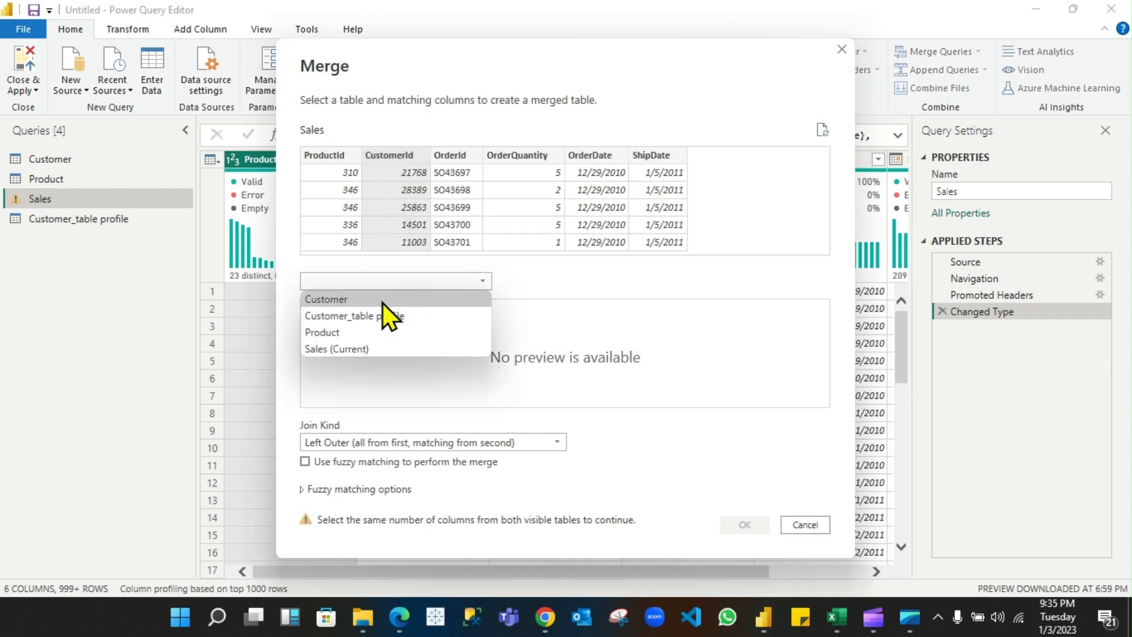
left_click(386, 305)
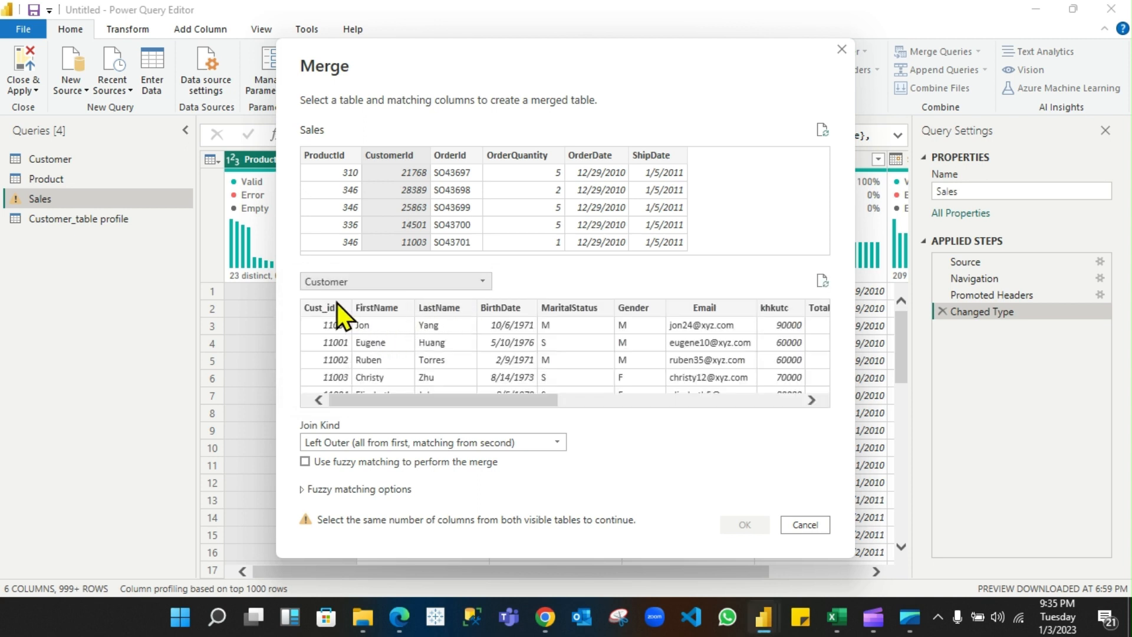
left_click(338, 305)
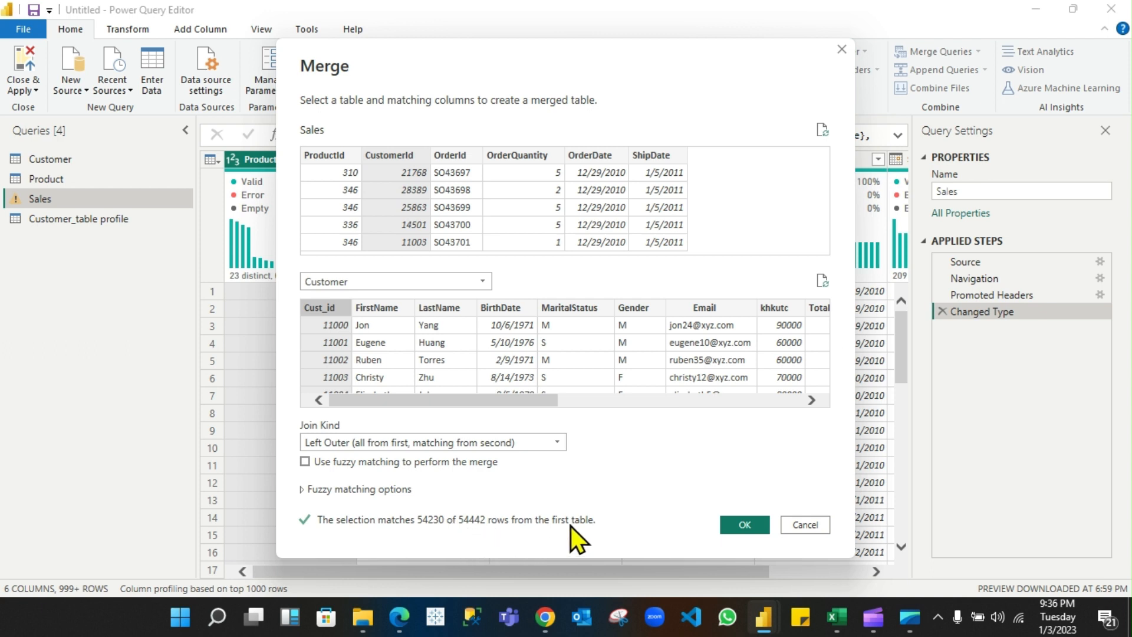
left_click(740, 523)
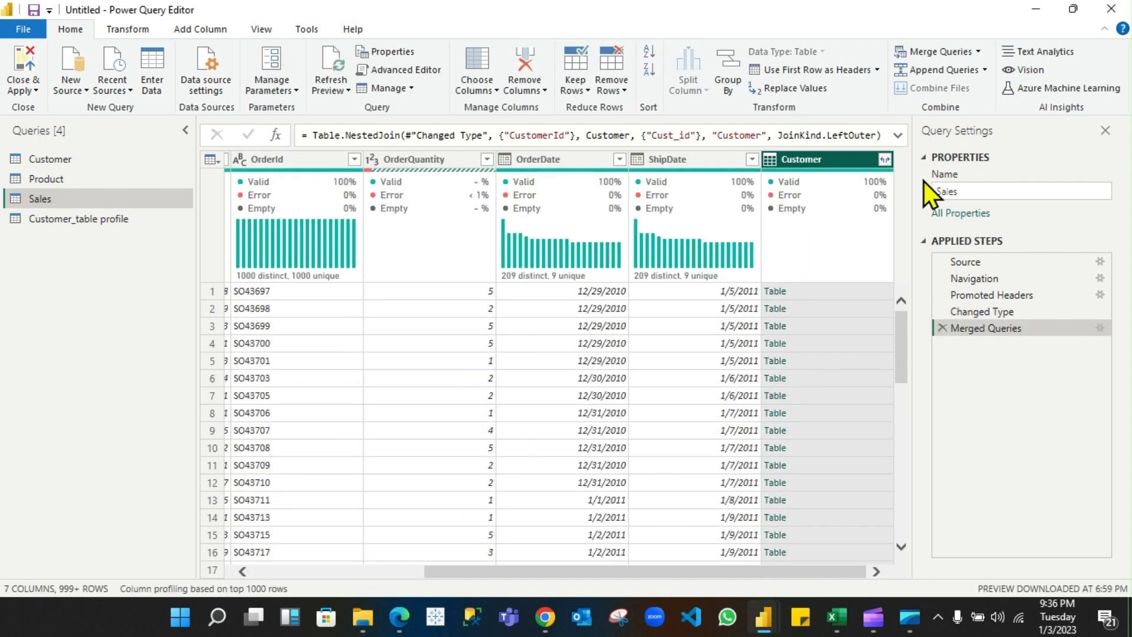
Expand the merged Customer column to only Cust_id, keeping the original column name as prefix
left_click(886, 161)
left_click(644, 226)
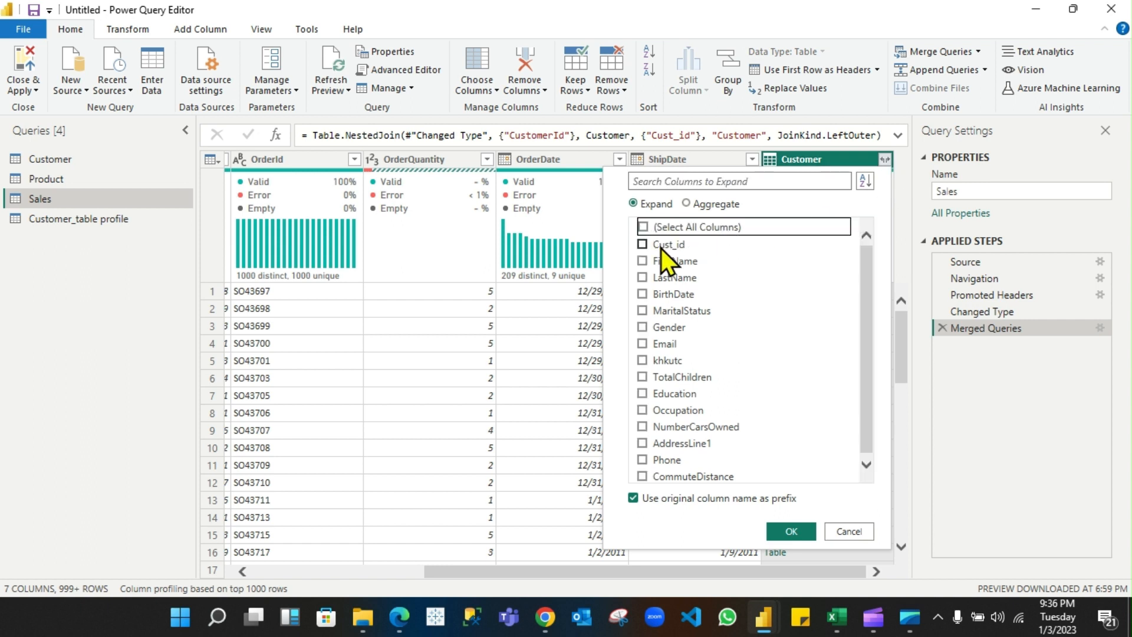
left_click(644, 243)
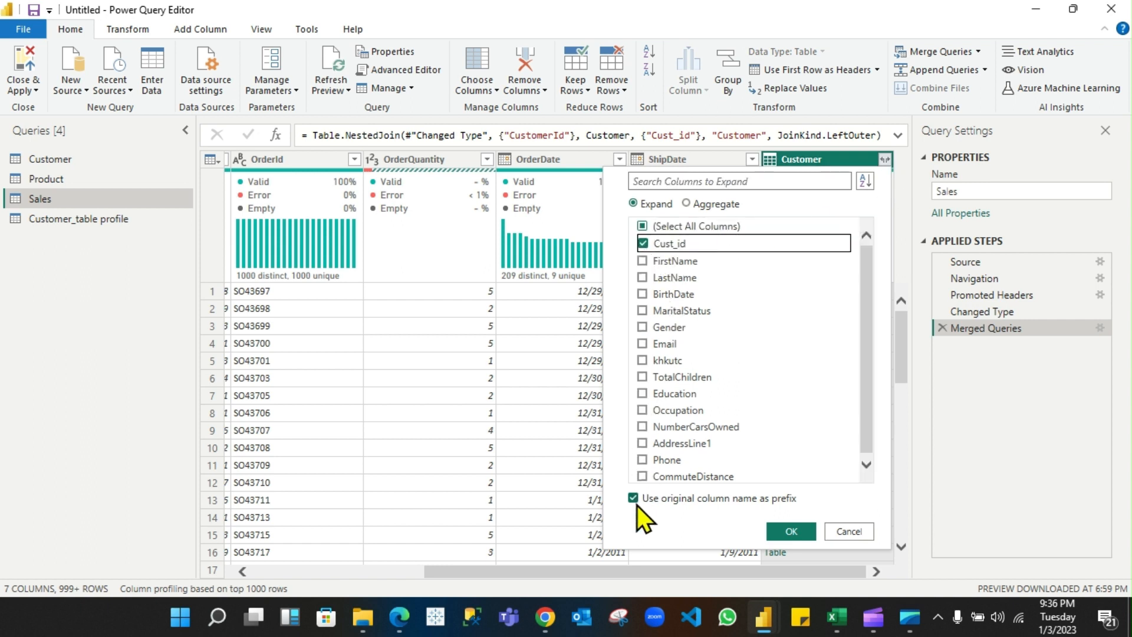
left_click(793, 534)
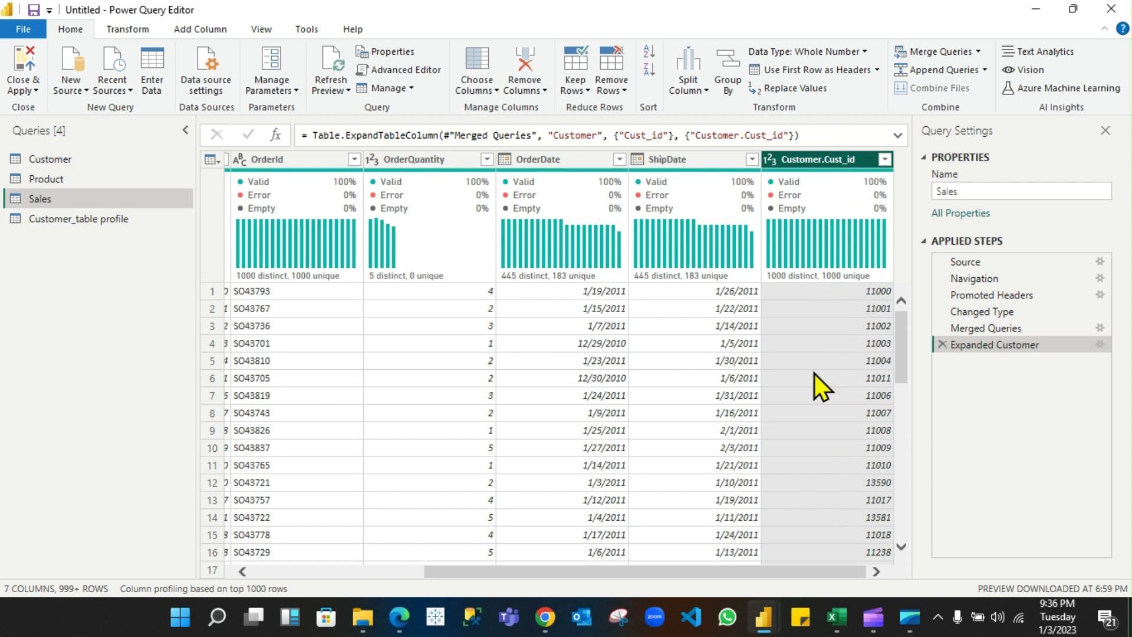
Base the Sales column profiling on the entire data set and compare the quality figures of CustomerId and Customer.Cust_id
left_click_drag(762, 572, 497, 560)
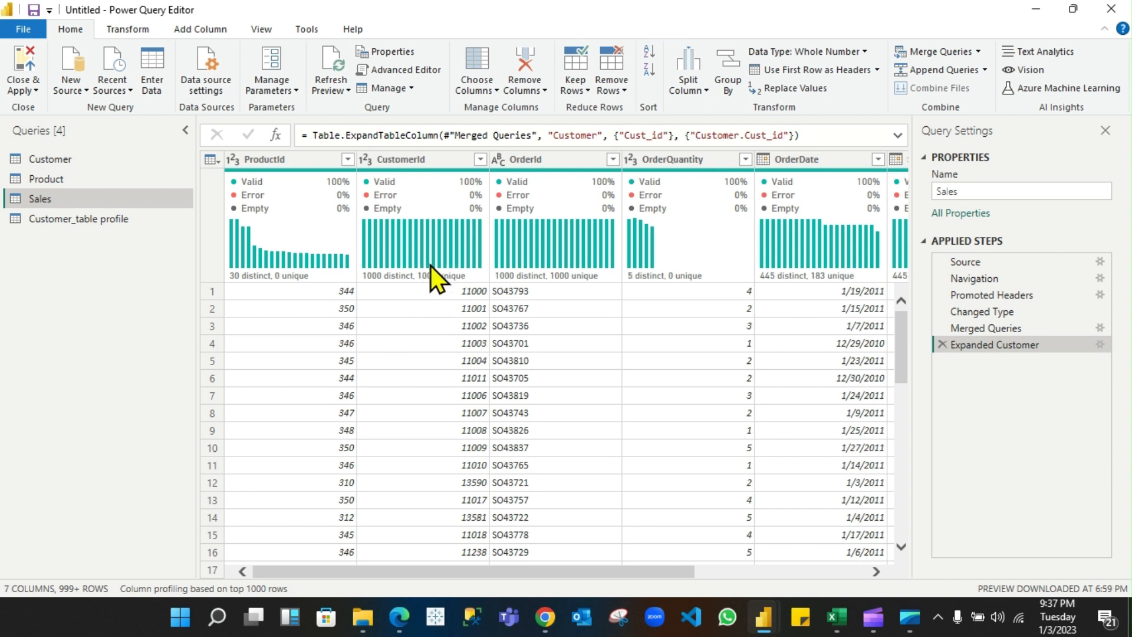
mouse_move(401, 282)
left_click(173, 587)
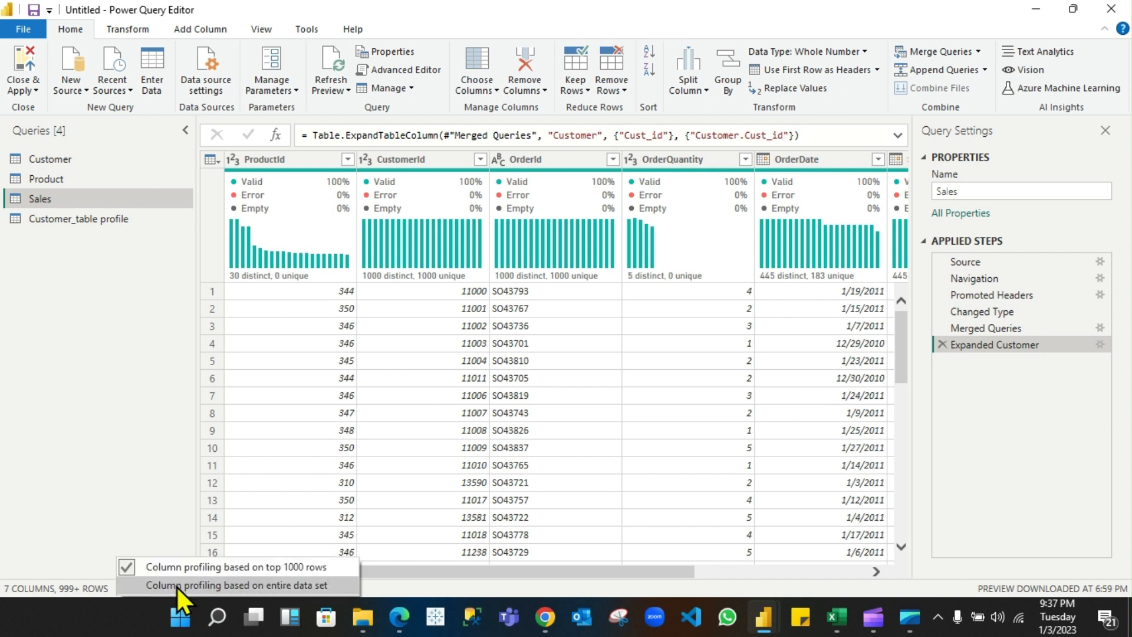
left_click(176, 585)
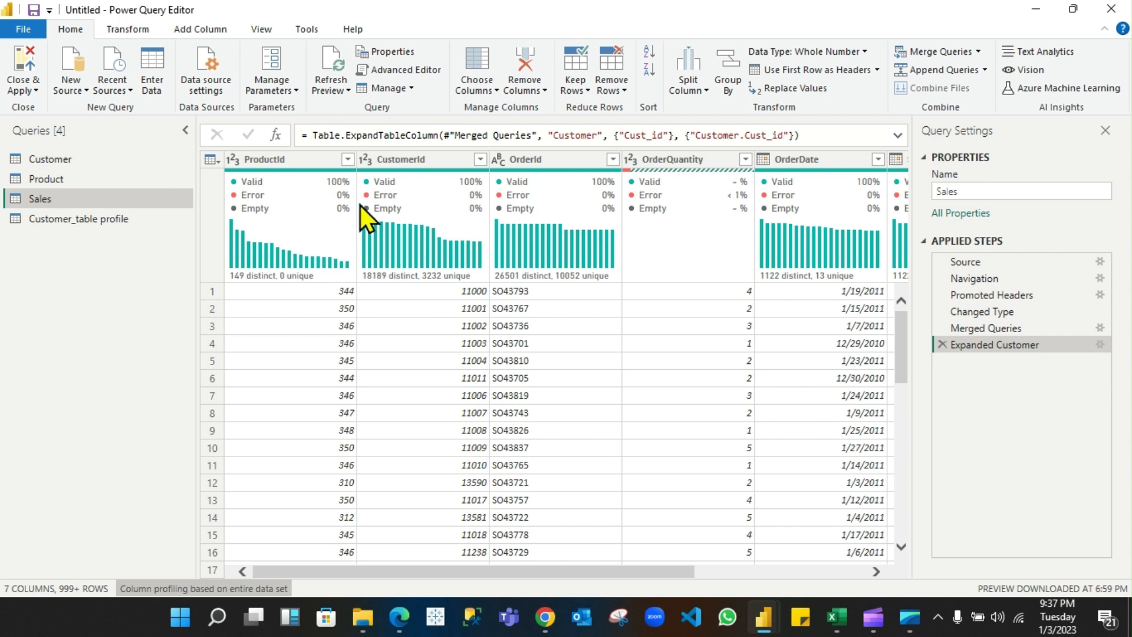
mouse_move(400, 178)
left_click_drag(391, 575, 632, 575)
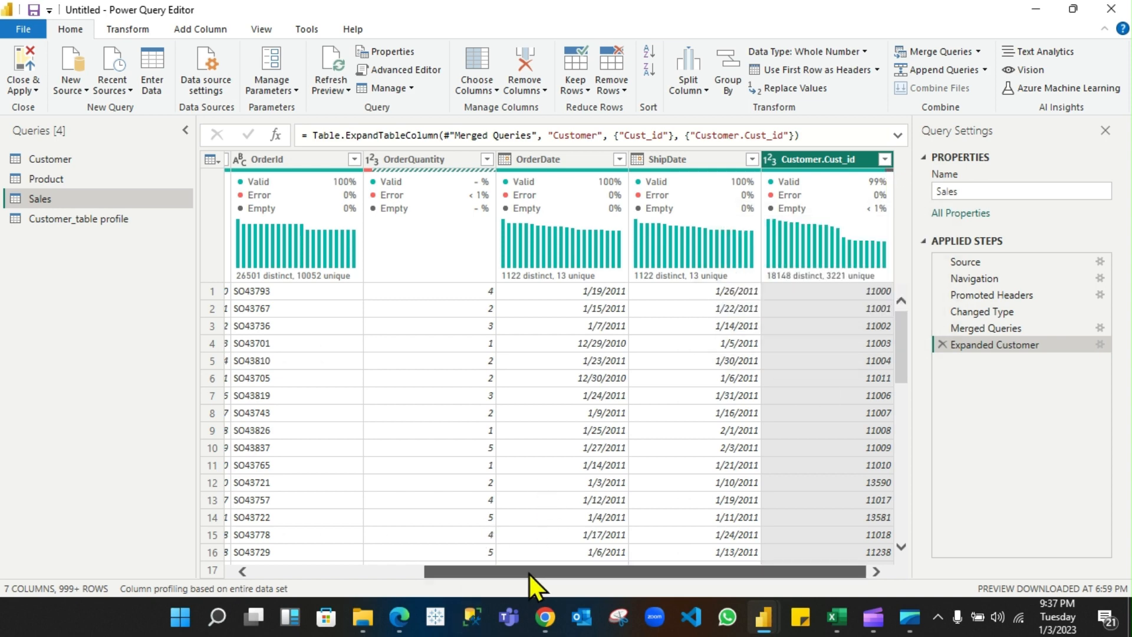
left_click_drag(528, 572, 224, 593)
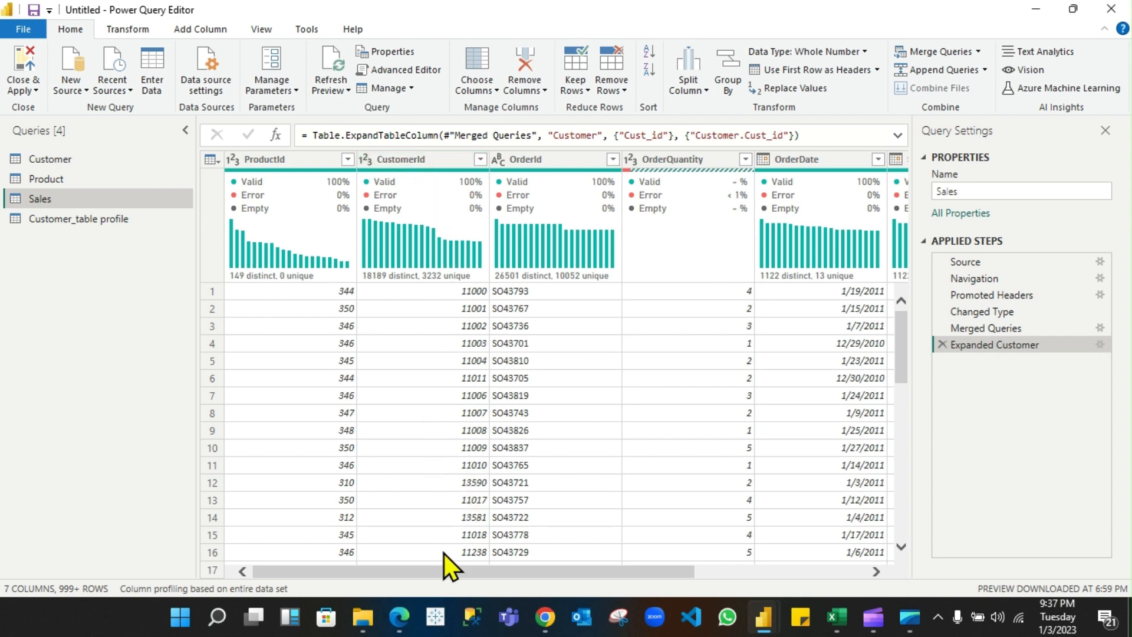
Filter the Sales rows to keep only those where Customer.Cust_id equals null
left_click_drag(454, 568, 796, 567)
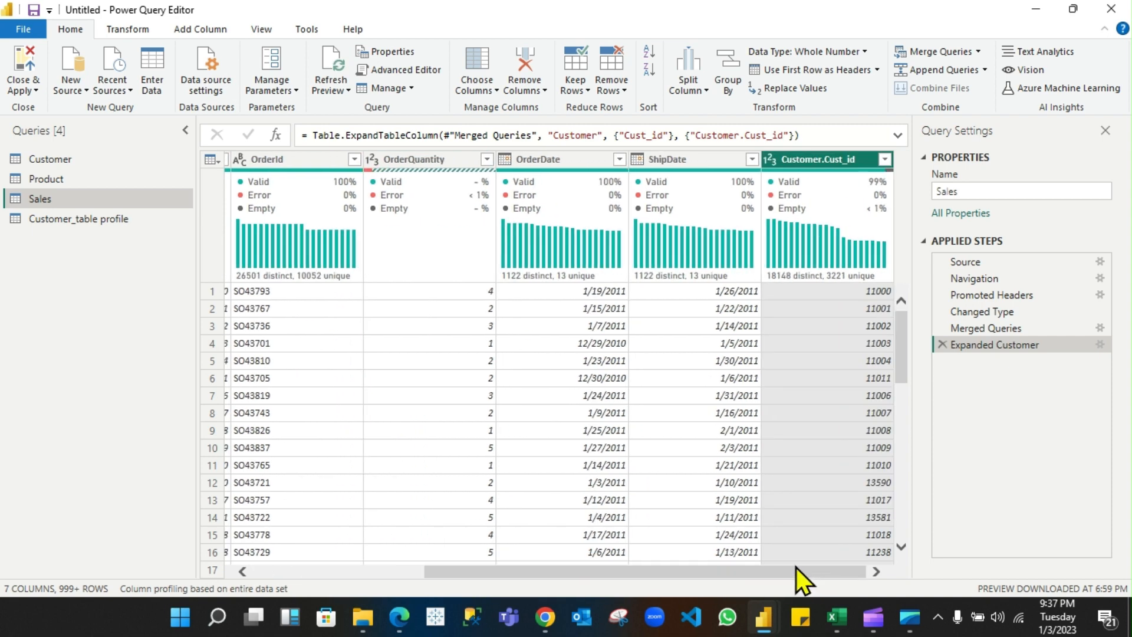
left_click_drag(671, 568, 401, 575)
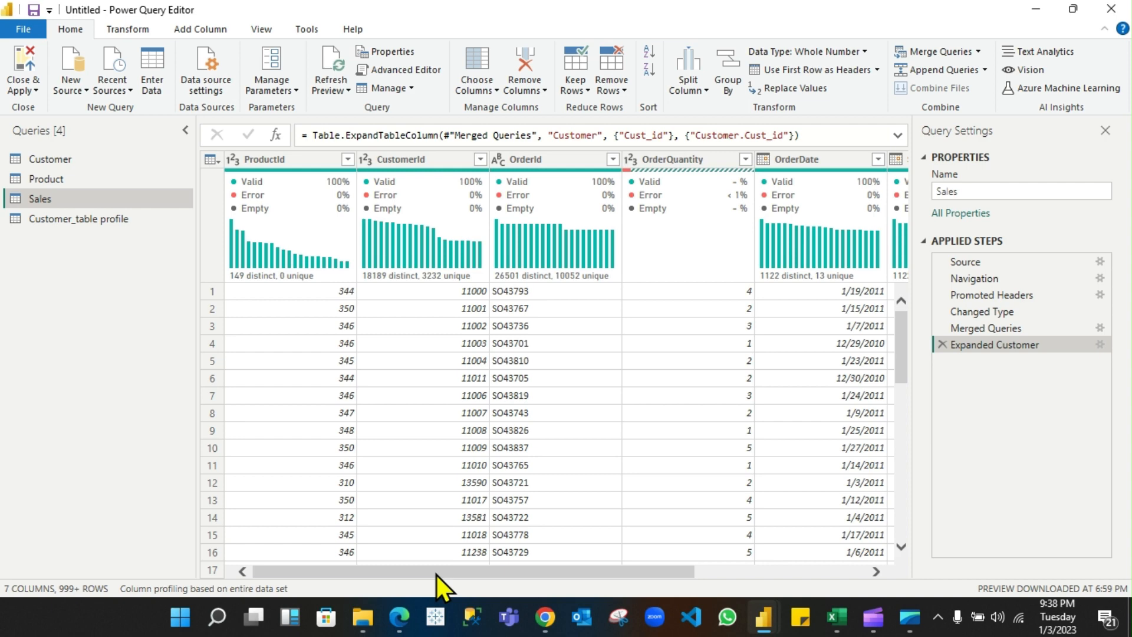
left_click_drag(436, 575, 730, 582)
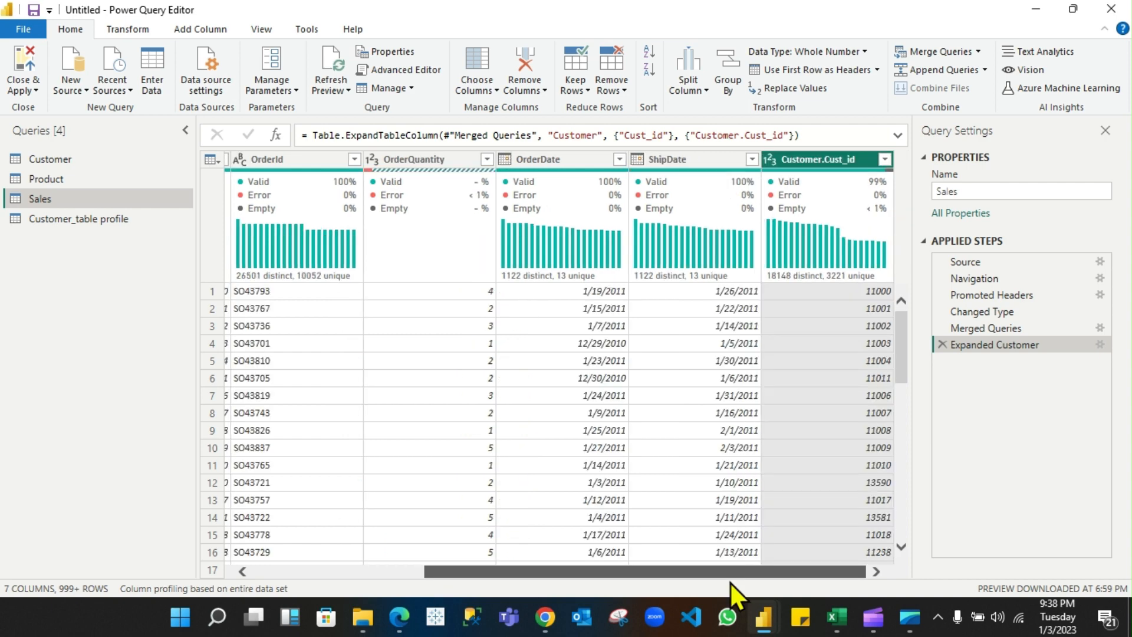
left_click(885, 159)
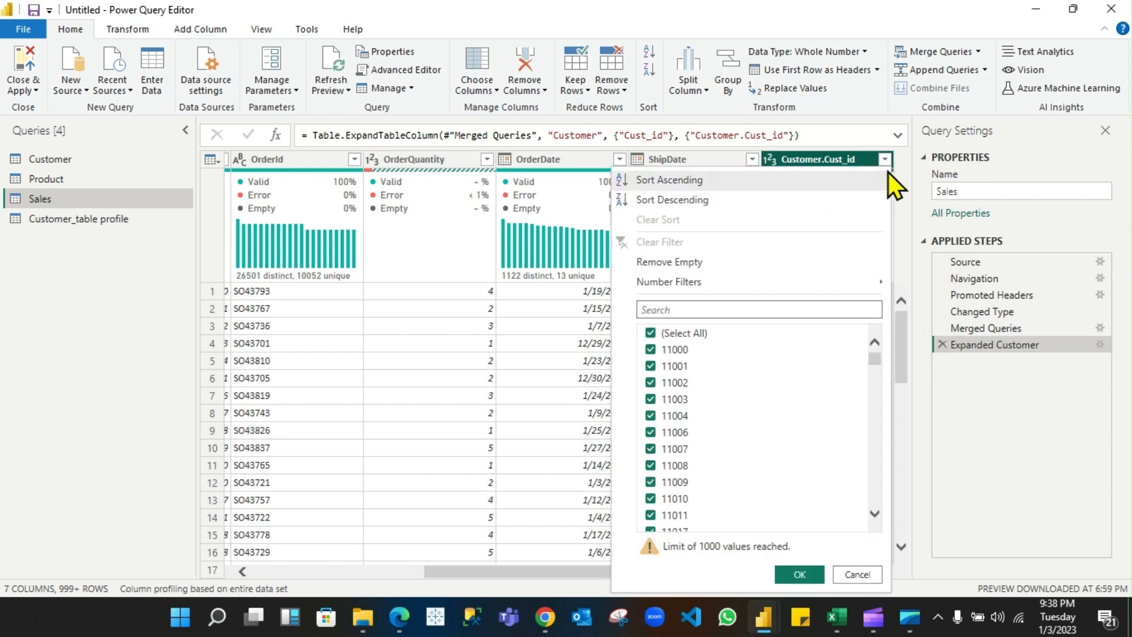
mouse_move(713, 281)
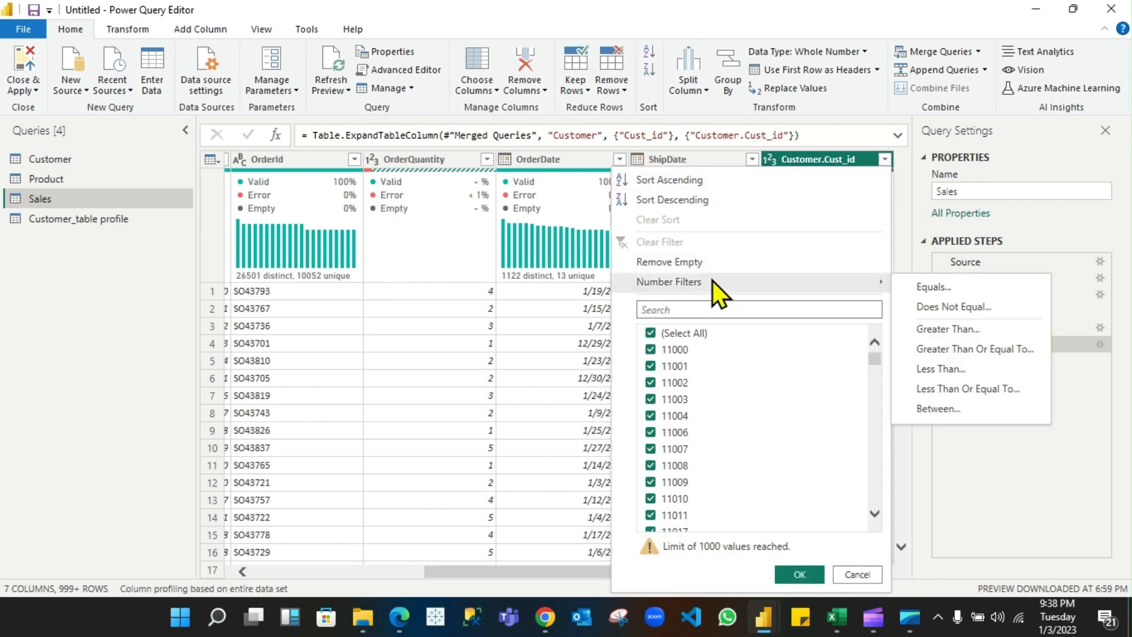
left_click(886, 159)
left_click(886, 159)
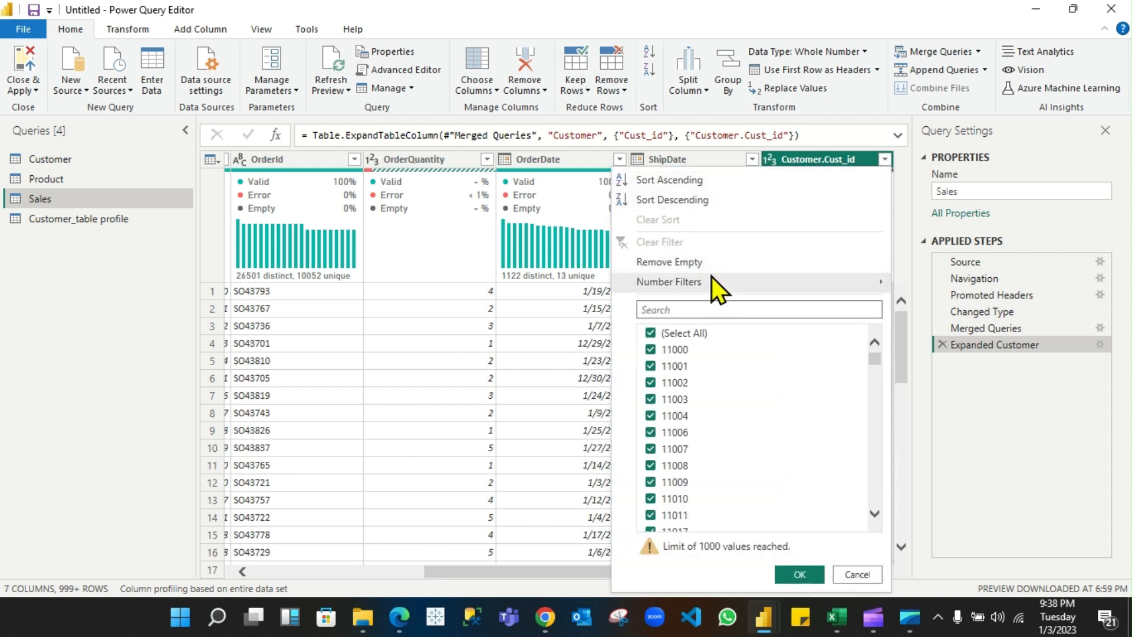
mouse_move(716, 280)
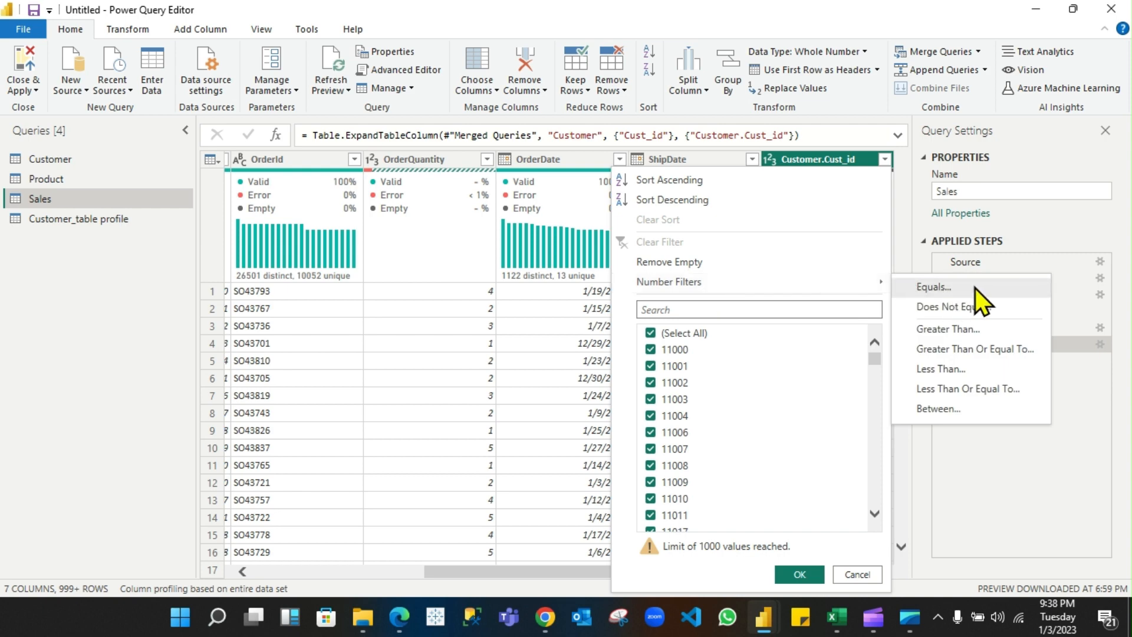
left_click(954, 292)
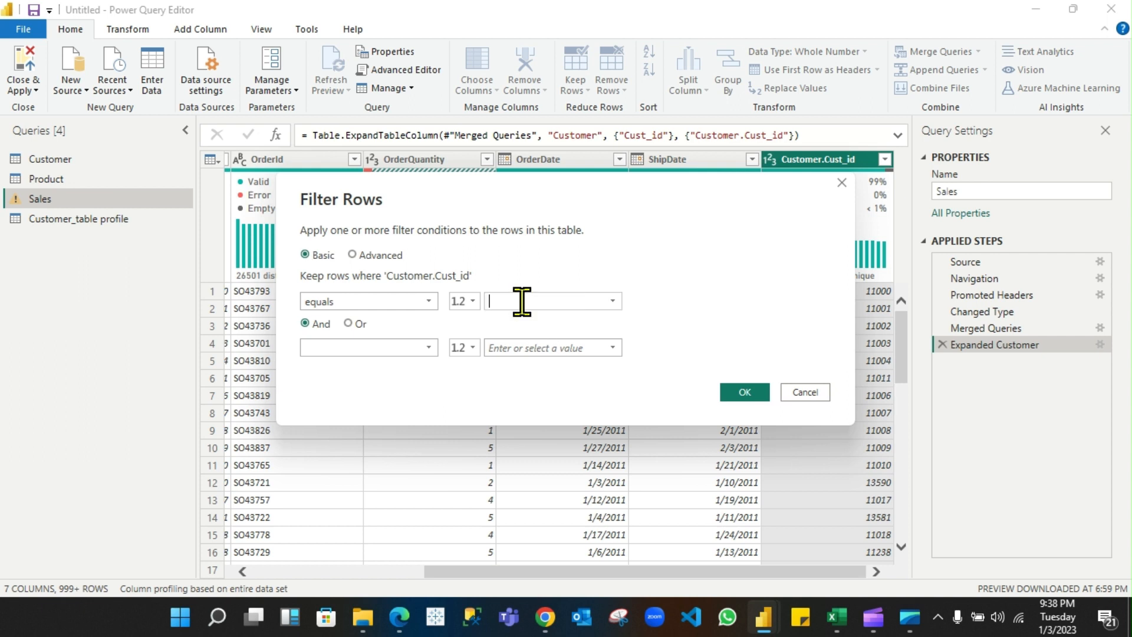
type("null")
left_click(745, 391)
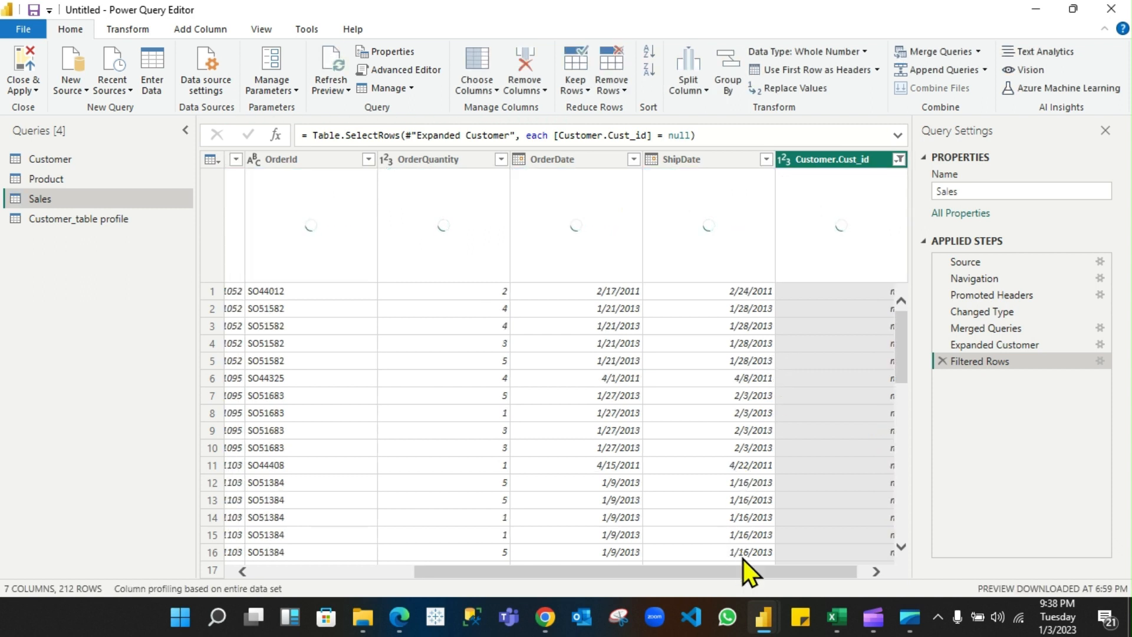
Compare CustomerId with Customer.Cust_id in the filtered Sales rows and display the column statistics for CustomerId
left_click_drag(755, 576, 807, 575)
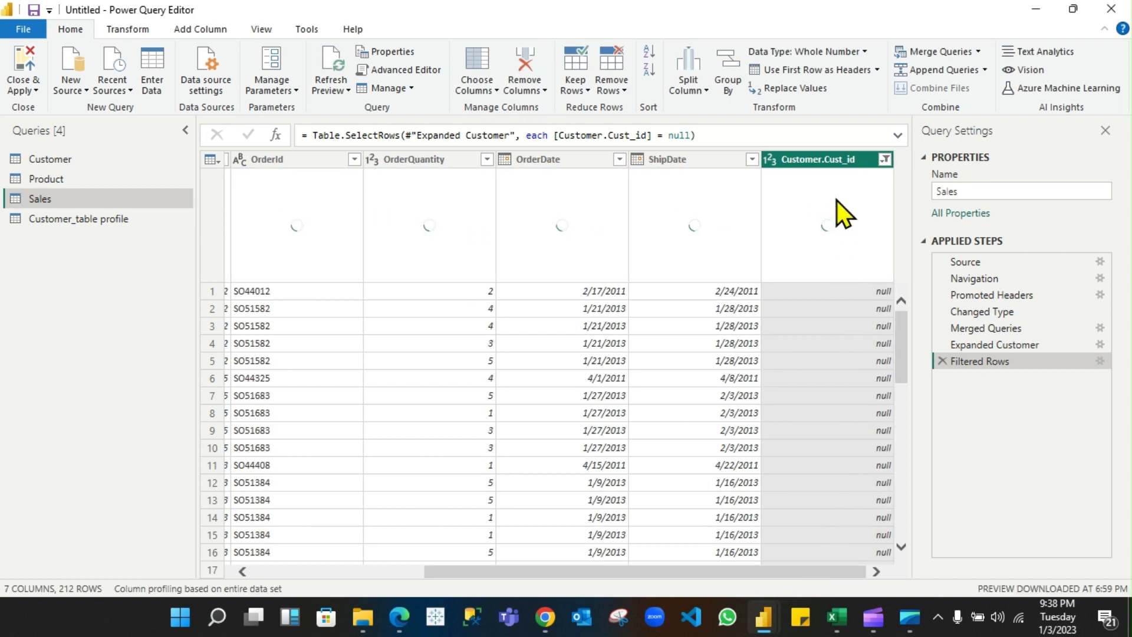
left_click_drag(724, 572, 475, 575)
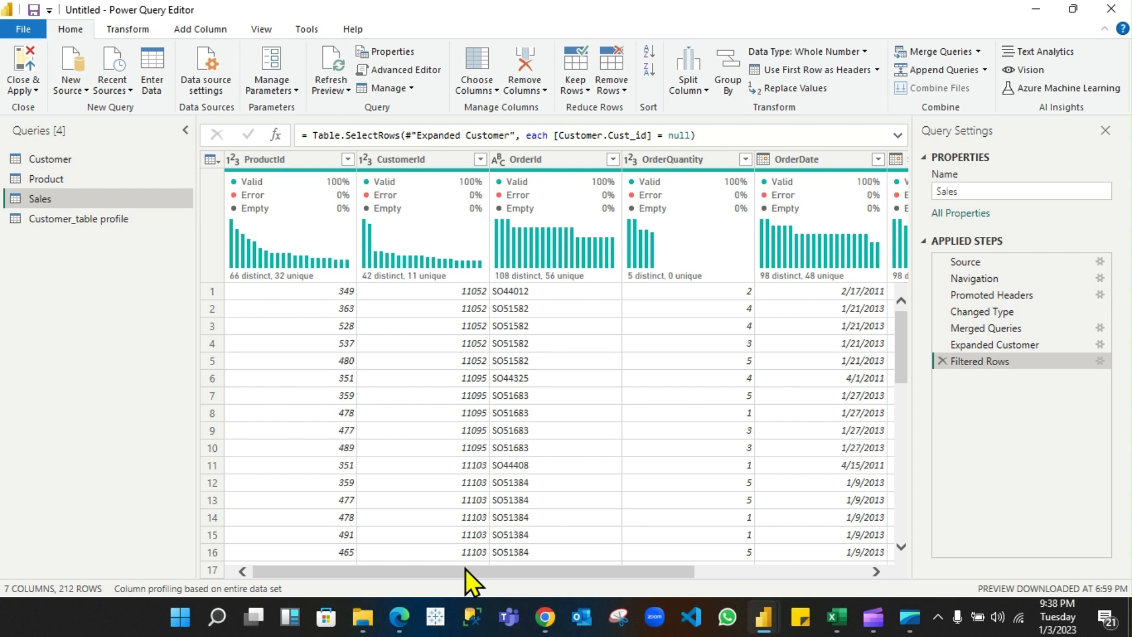
left_click_drag(466, 569, 867, 572)
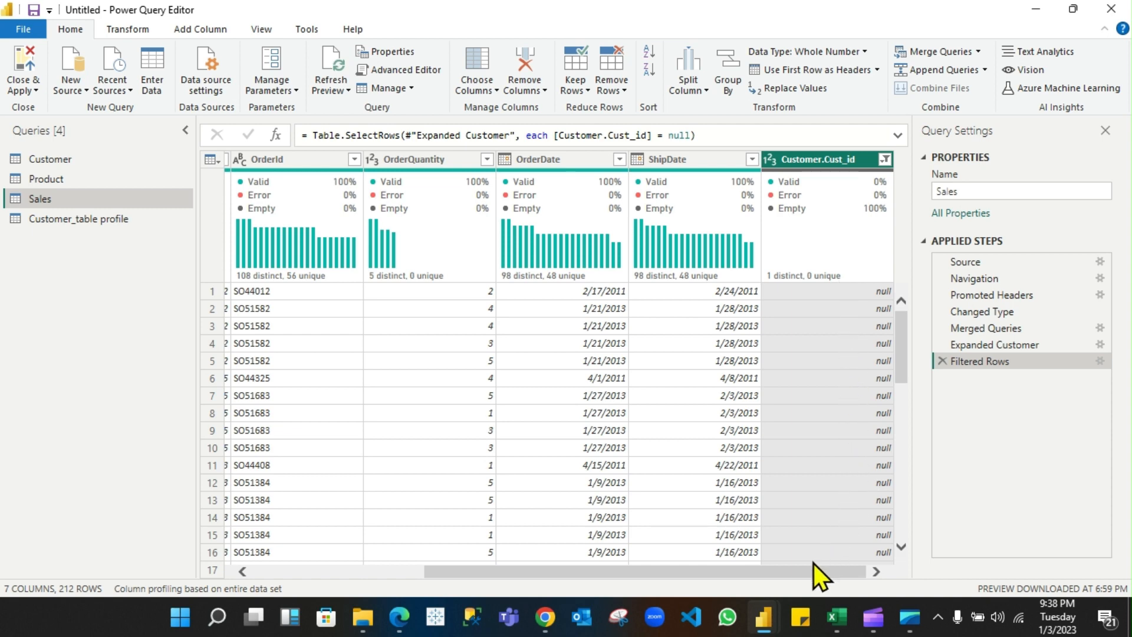
left_click_drag(707, 576, 444, 571)
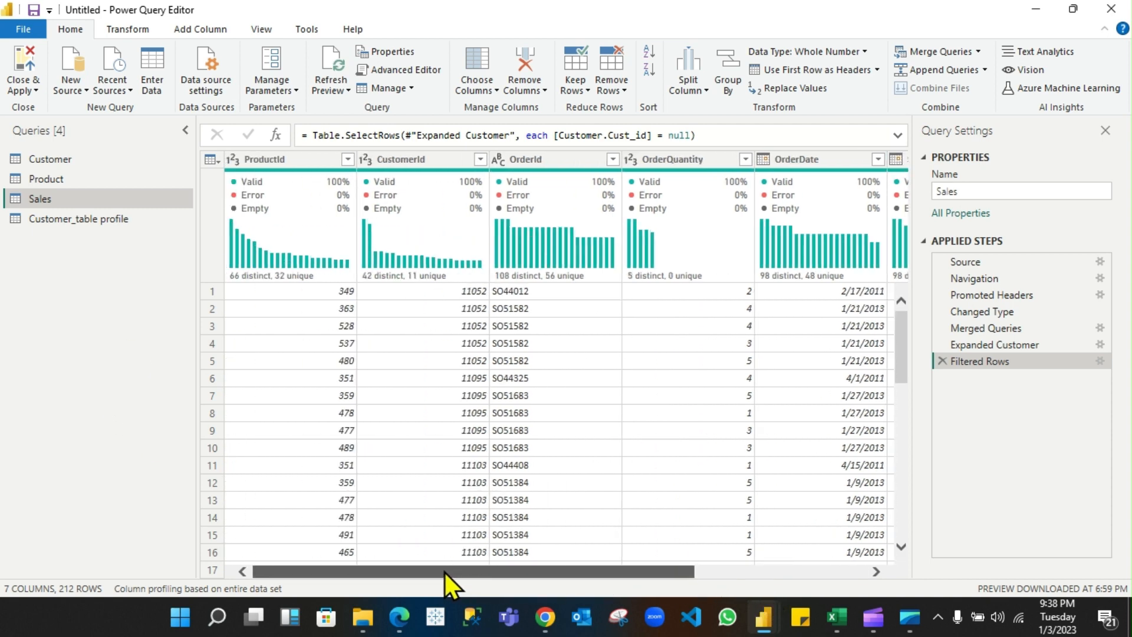
left_click(419, 159)
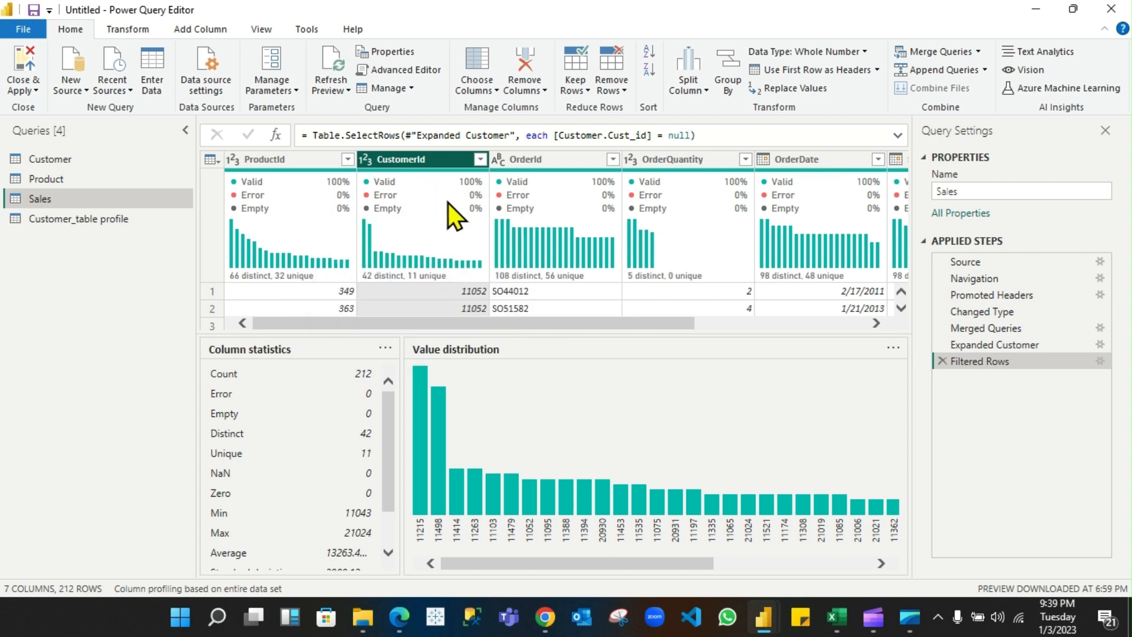
Switch to the DQA_template workbook in Excel and create a copy of the Template sheet before the Project sheet
left_click(836, 616)
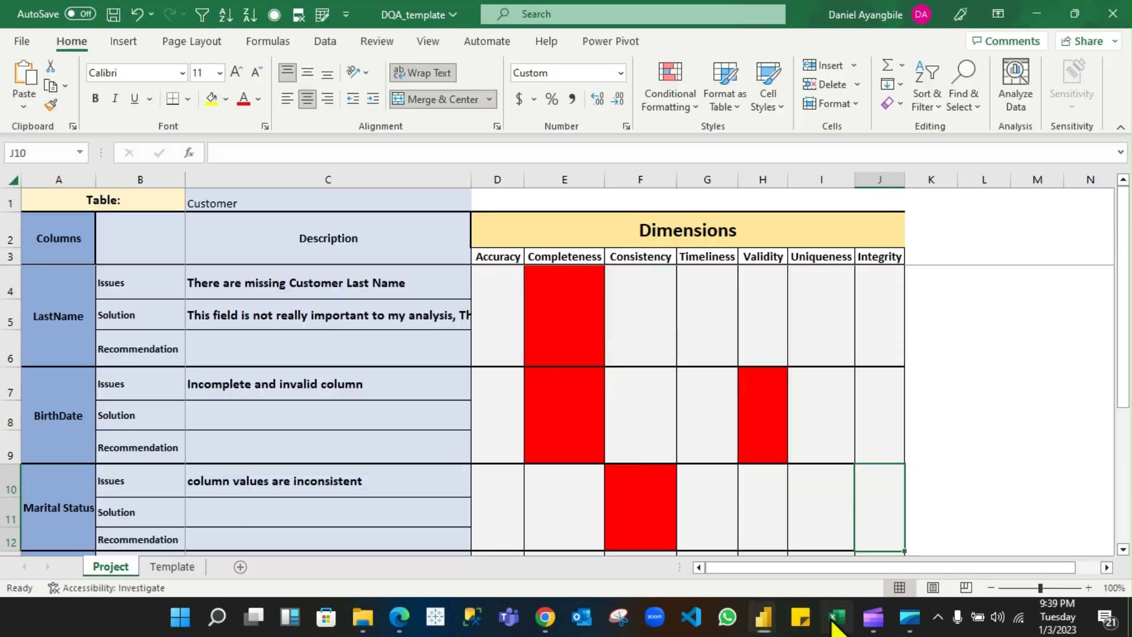
scroll(288, 336, "down", 1)
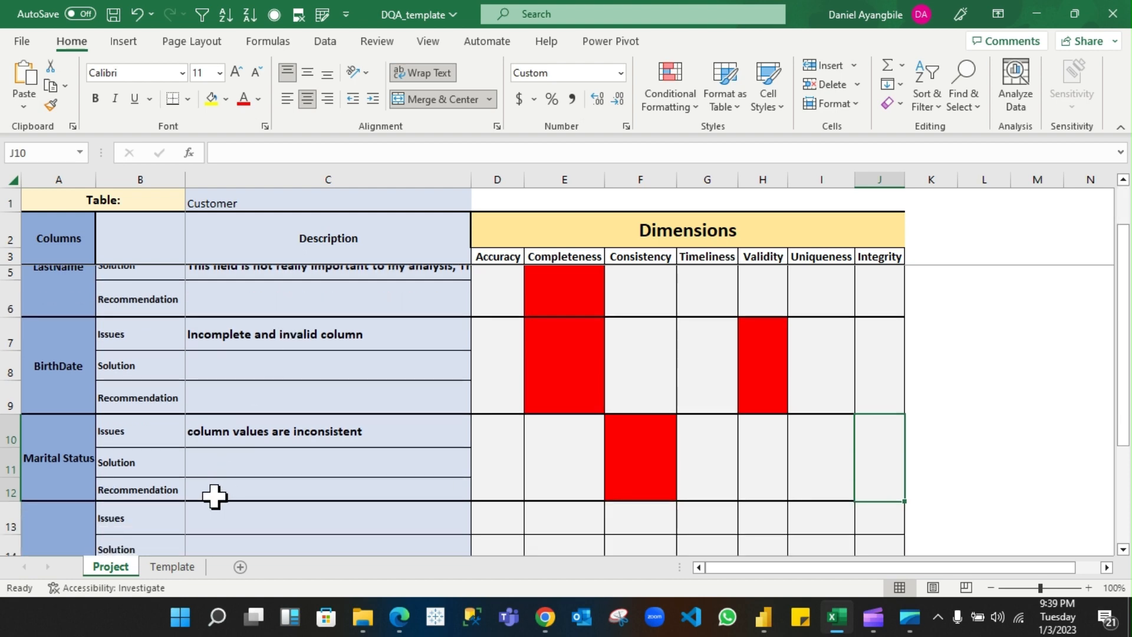
left_click(172, 567)
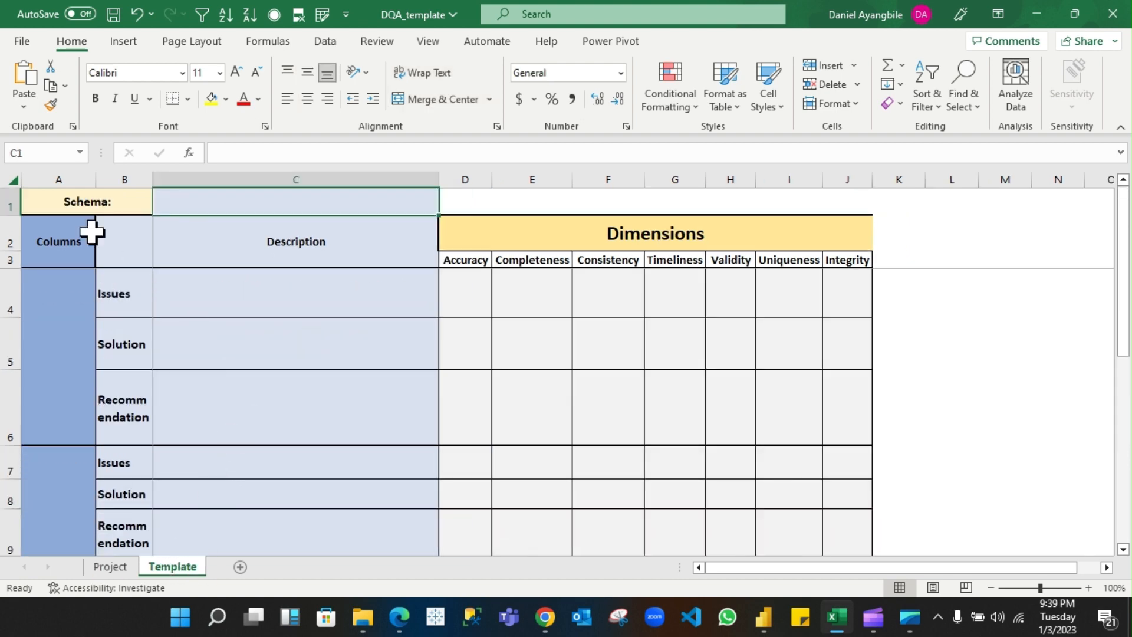
right_click(169, 574)
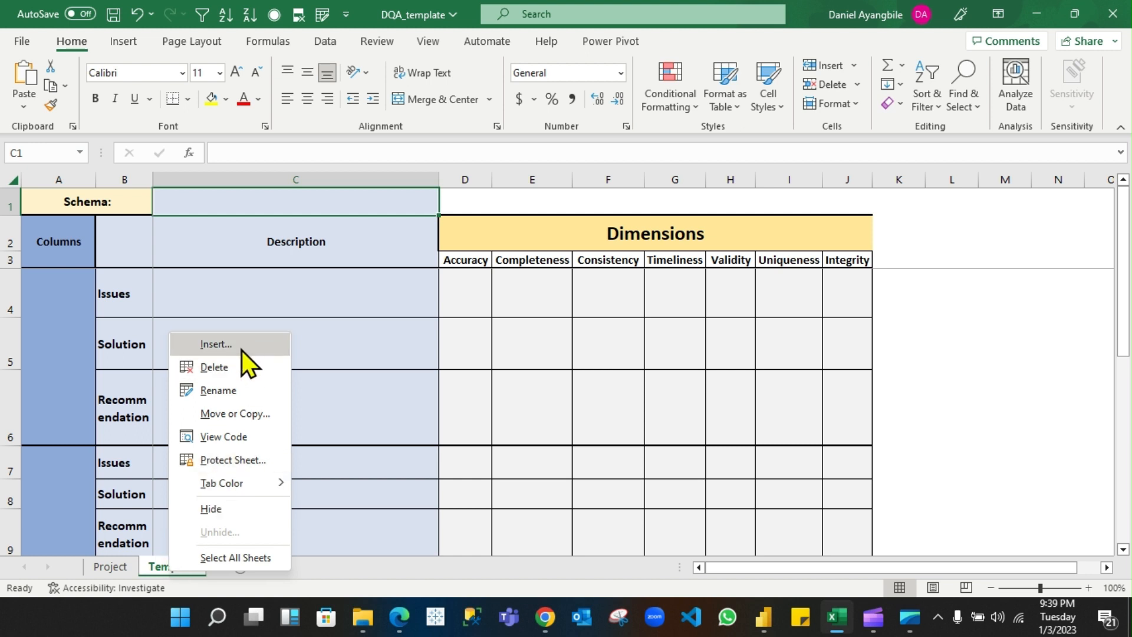
left_click(232, 420)
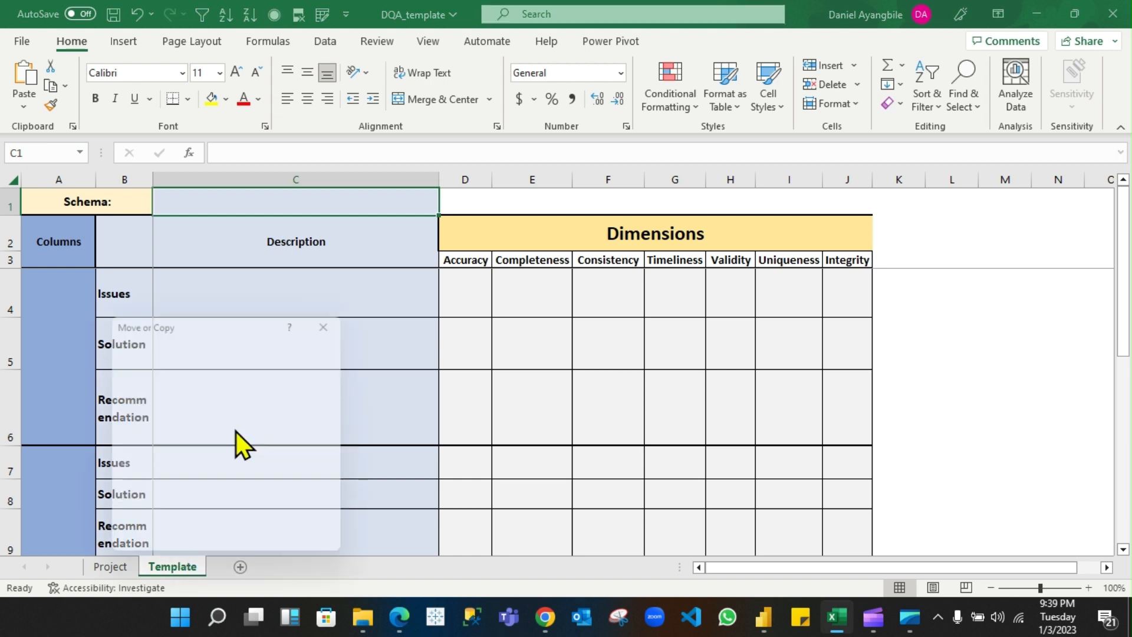
left_click(127, 512)
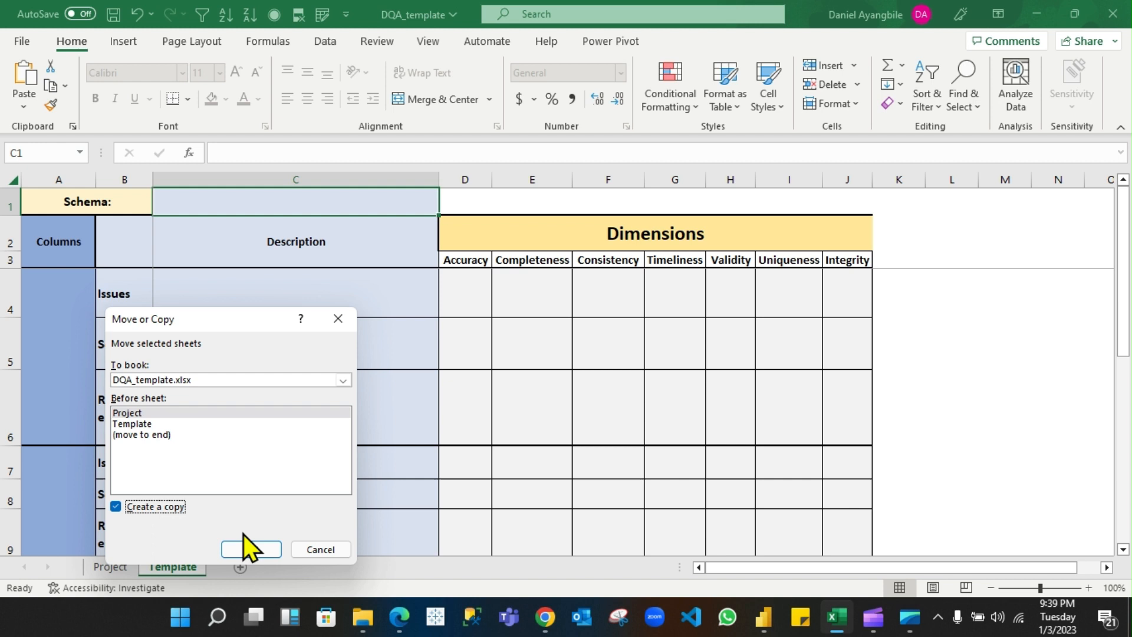
left_click(272, 550)
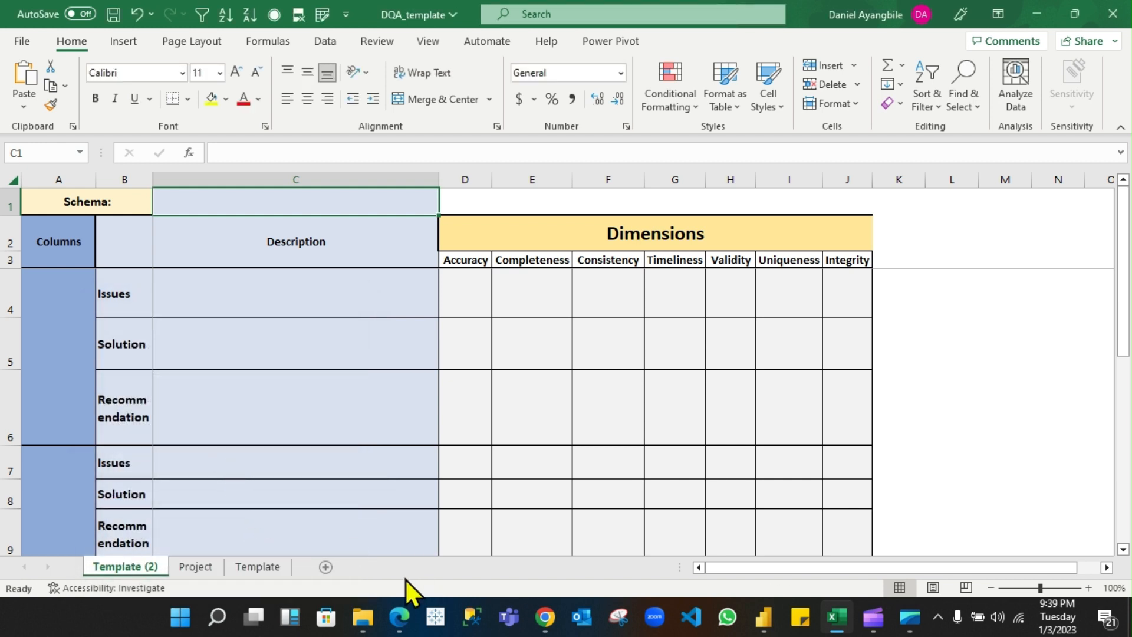
Rename the Project sheet as customer and the copied template sheet as Sales
left_click(201, 566)
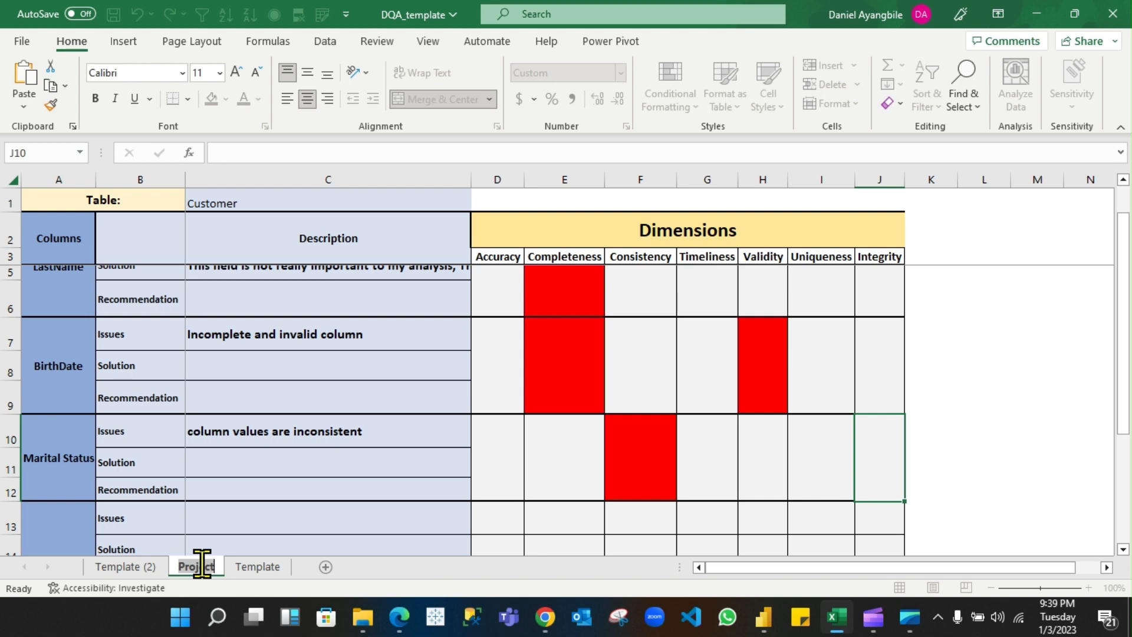
type("custom")
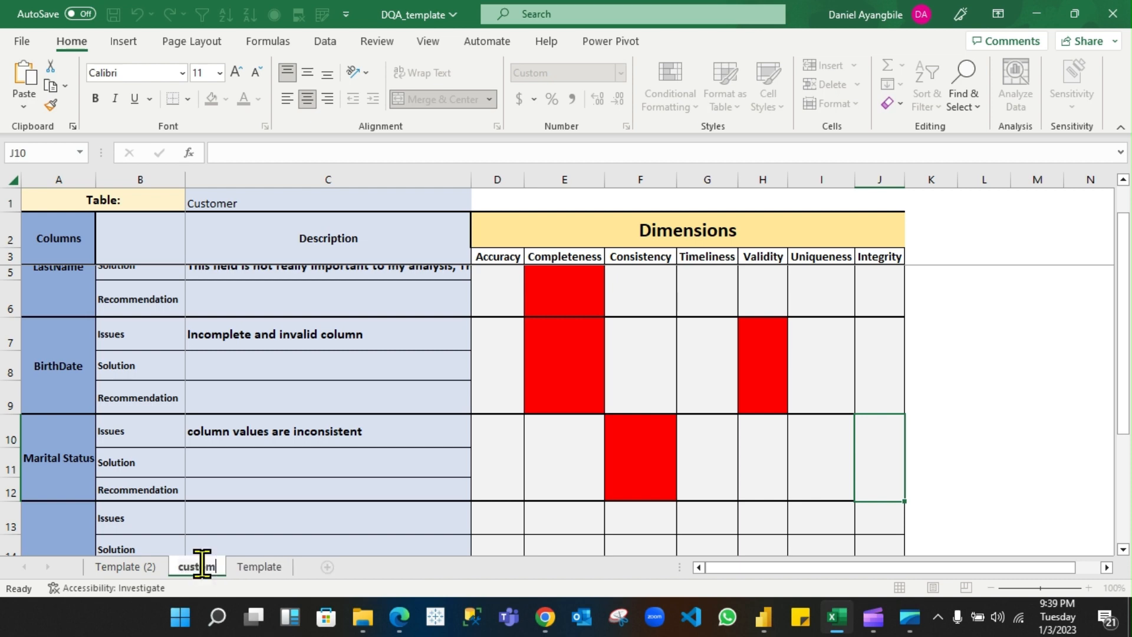
type("er")
key("Return")
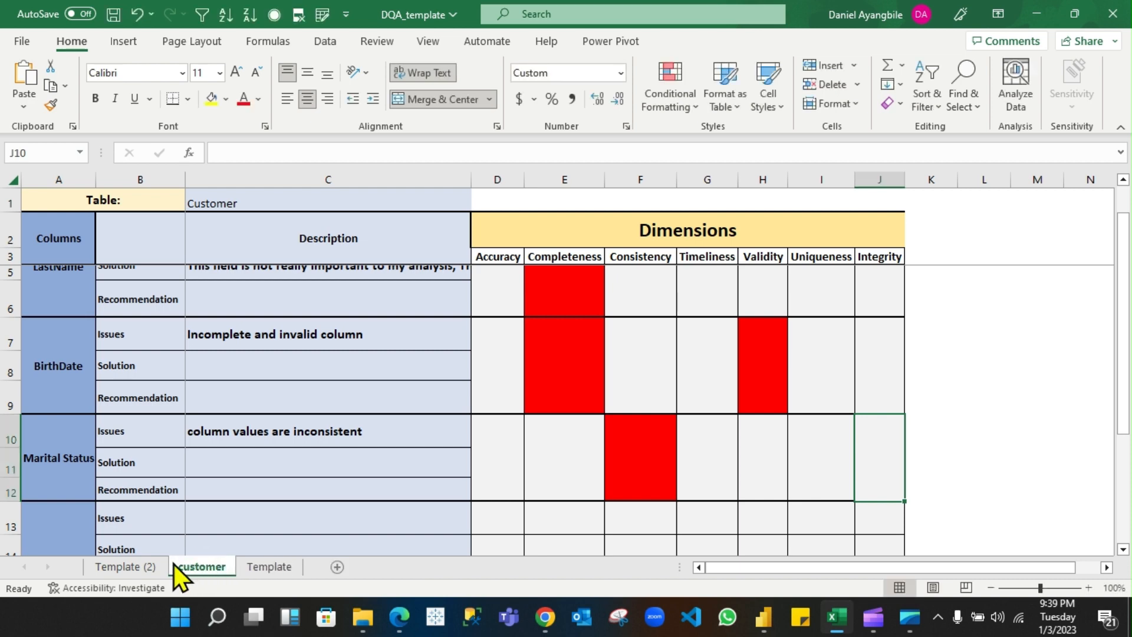
left_click(150, 565)
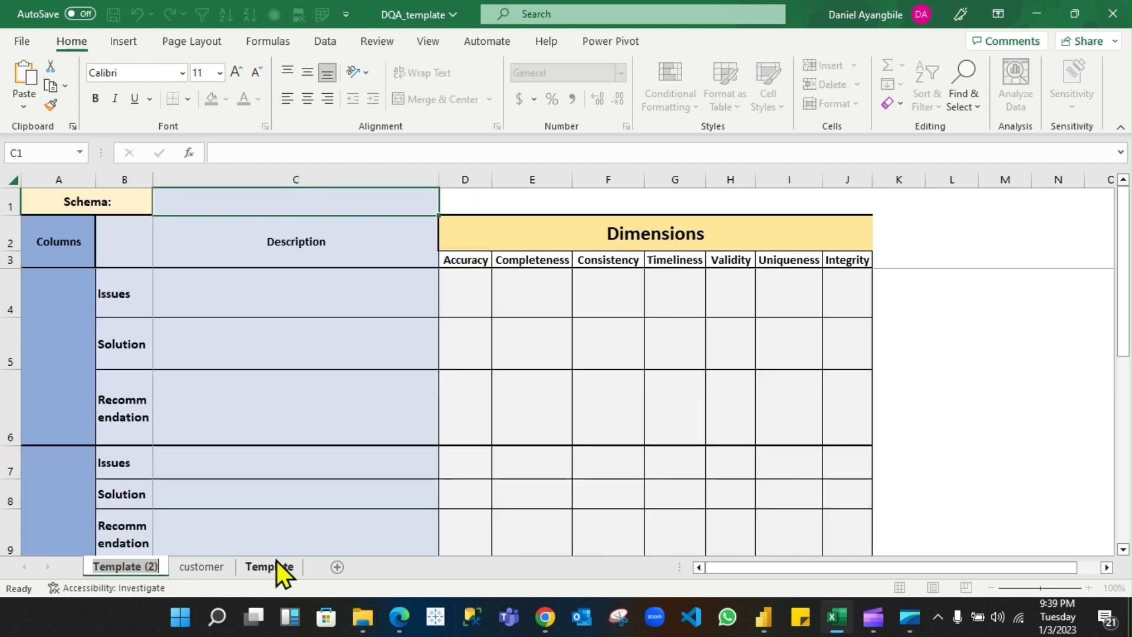
type("Sales")
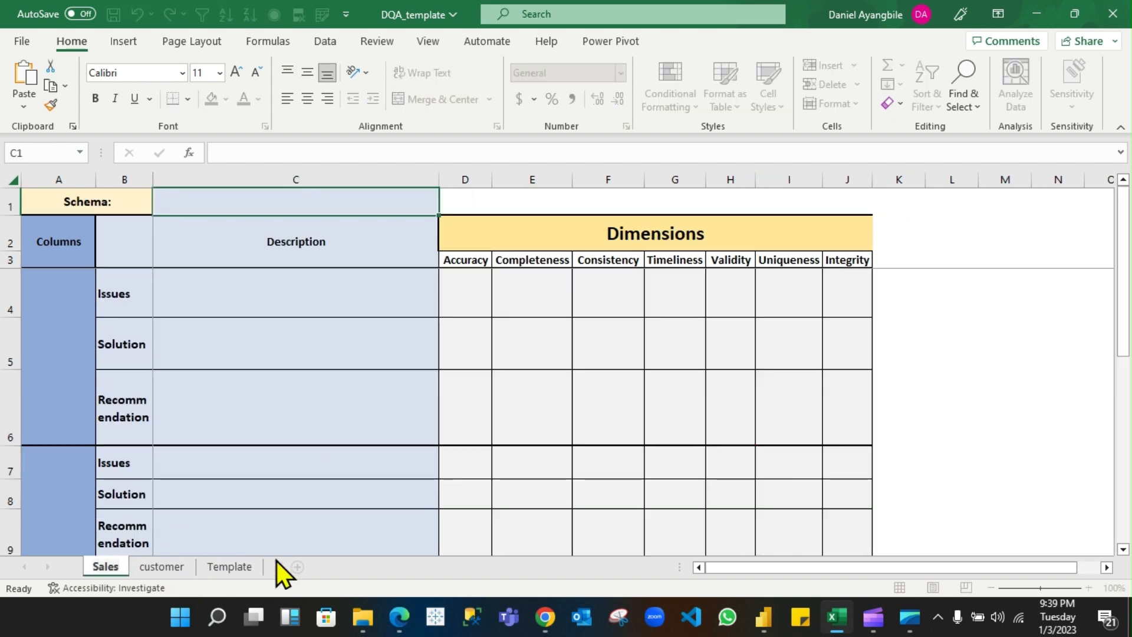
key("Return")
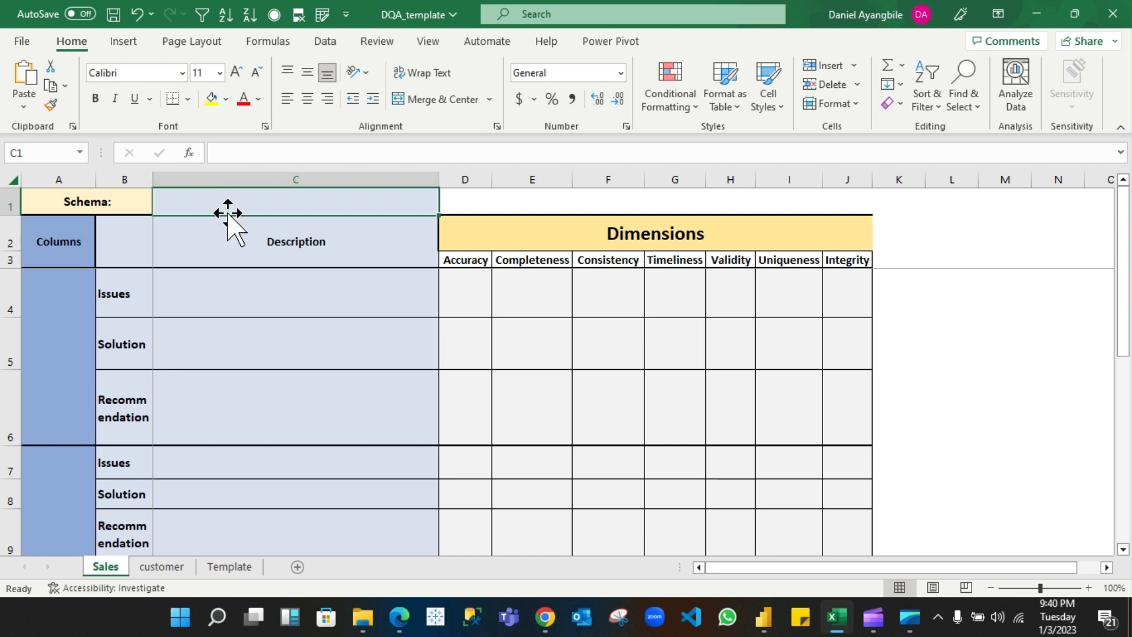
Enter Sales as the schema on the Sales sheet and customerid as the first entry under Columns
type("Sa")
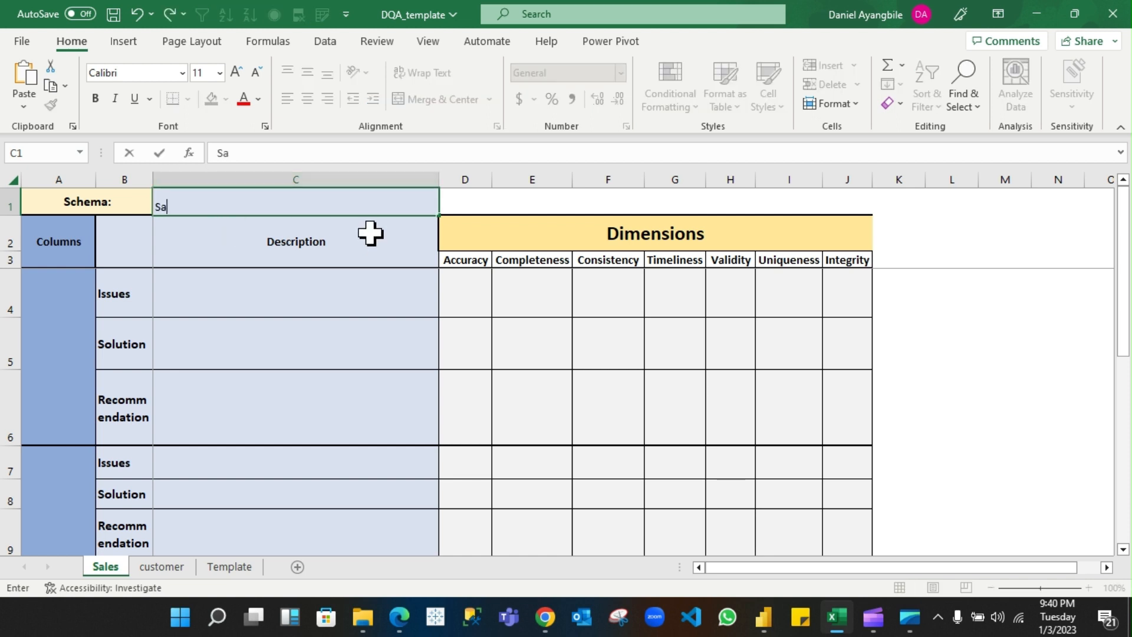
type("les")
left_click(60, 336)
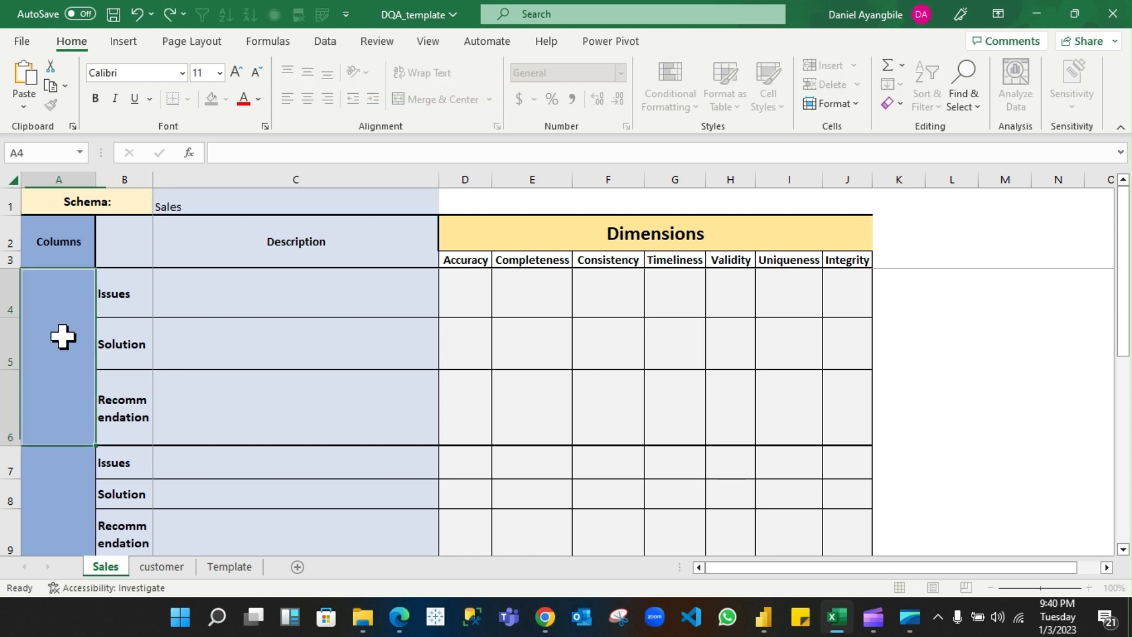
type("custo")
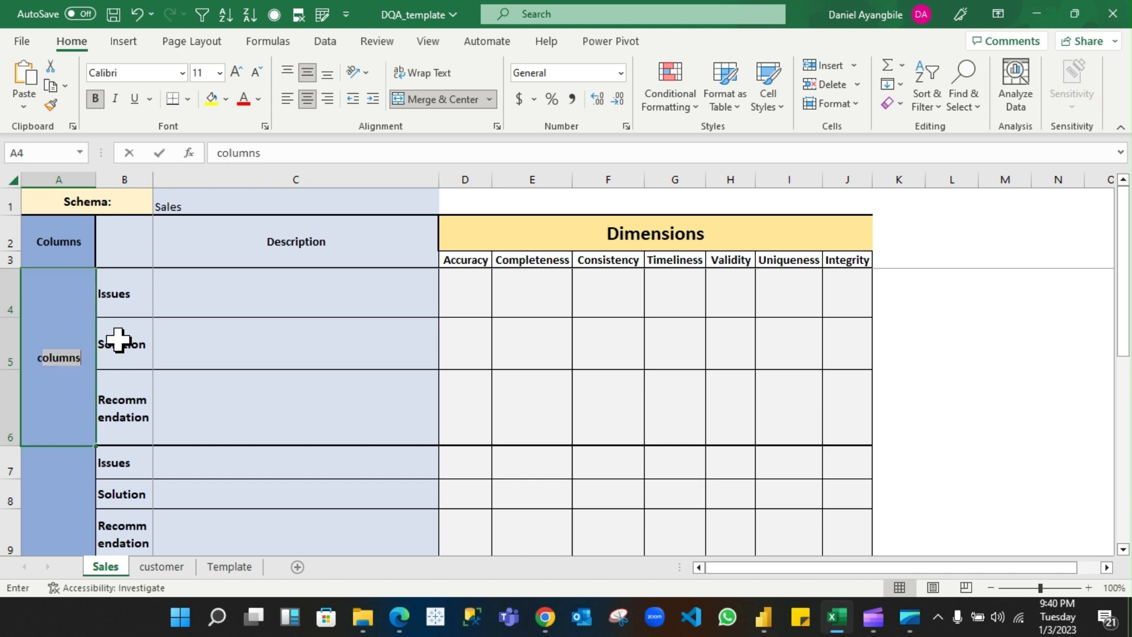
type("mer")
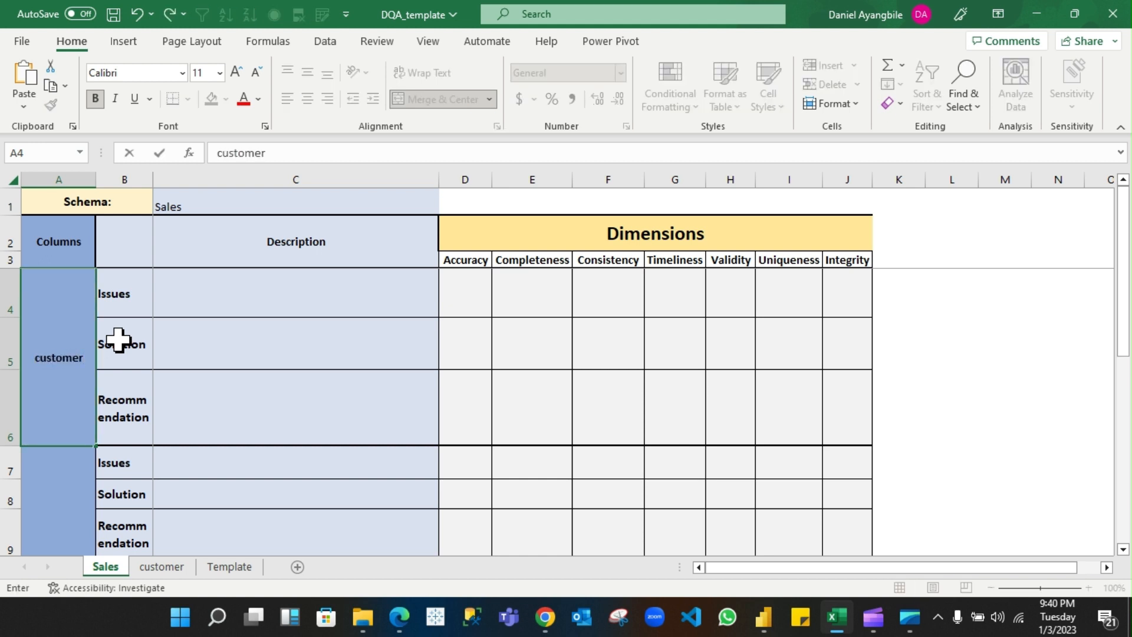
type("id")
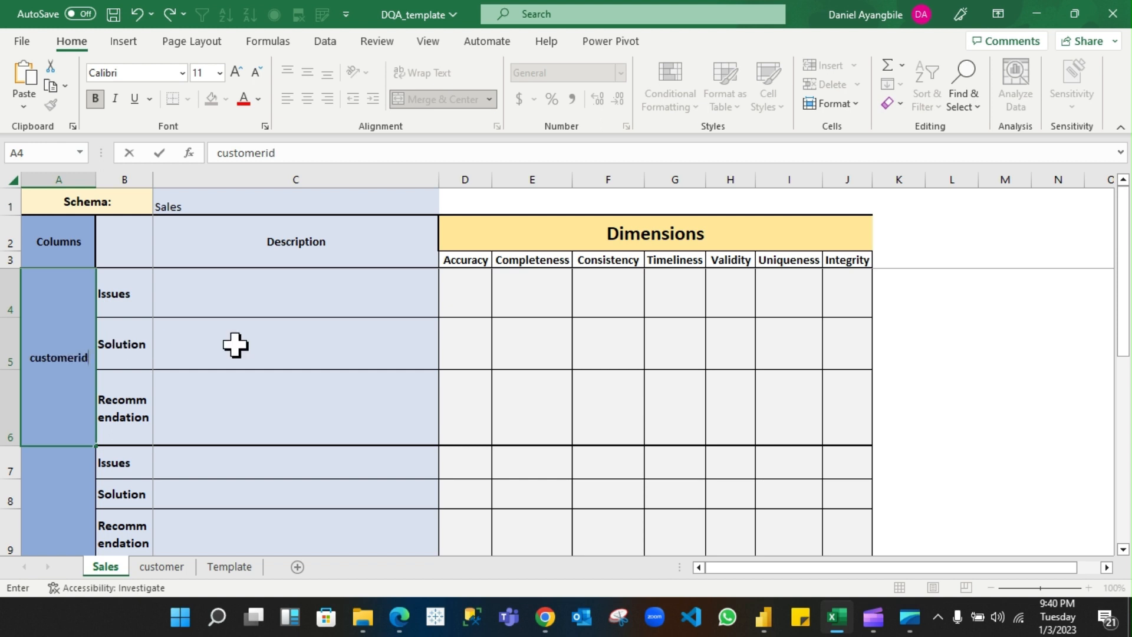
Enter the customerid issue description "There are orphan keys or outliers, that is some customers can not be traced to the customer table"
left_click(297, 297)
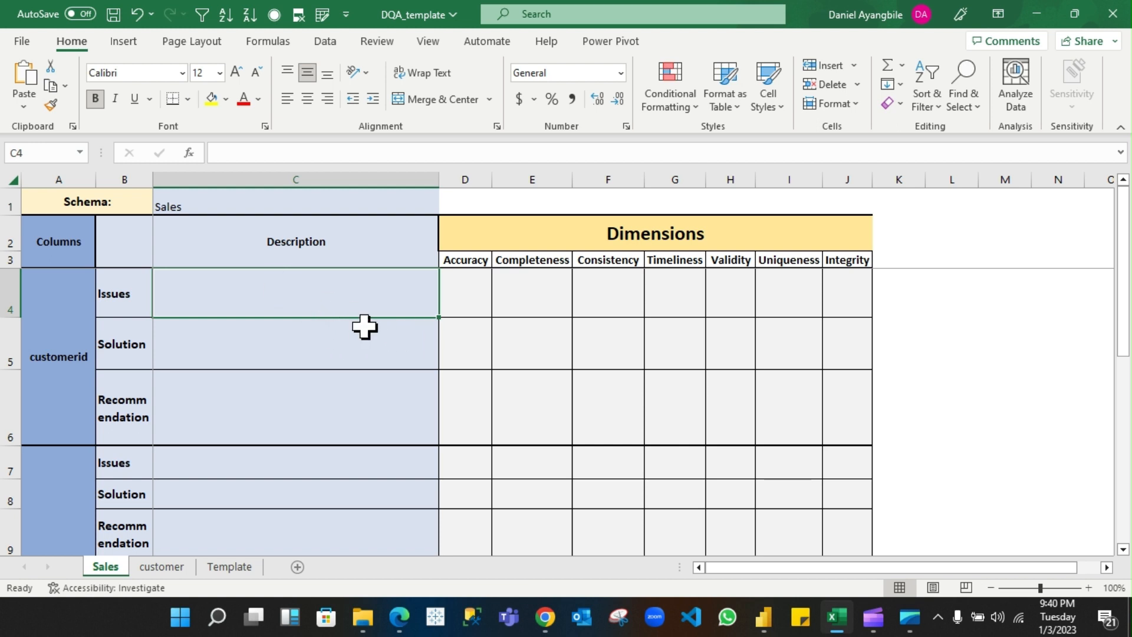
type("There are")
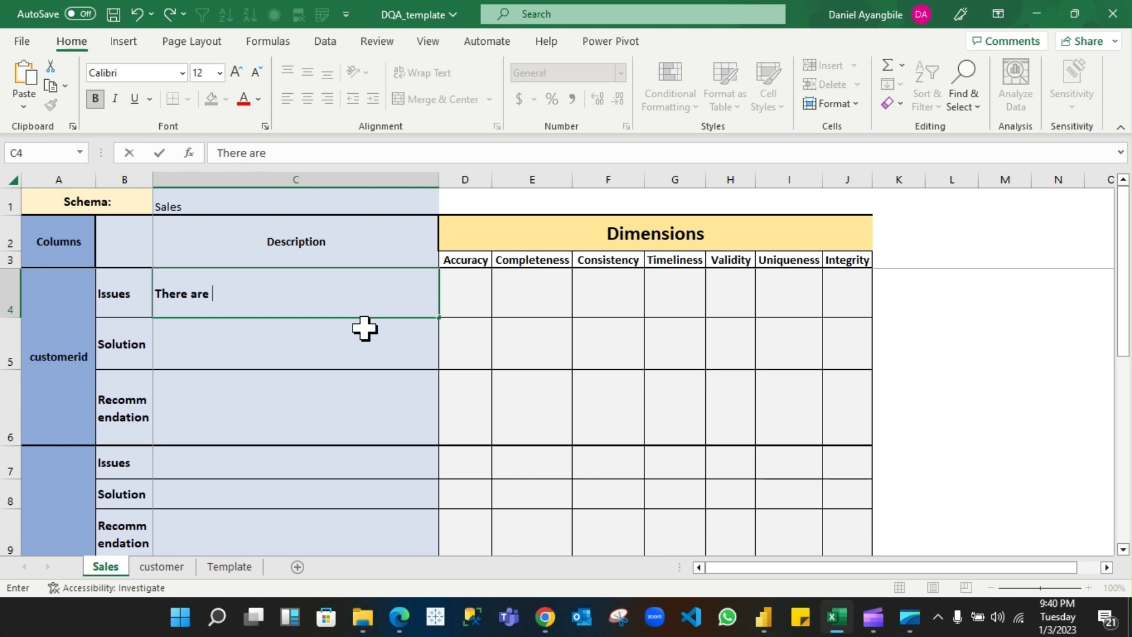
type(" orph")
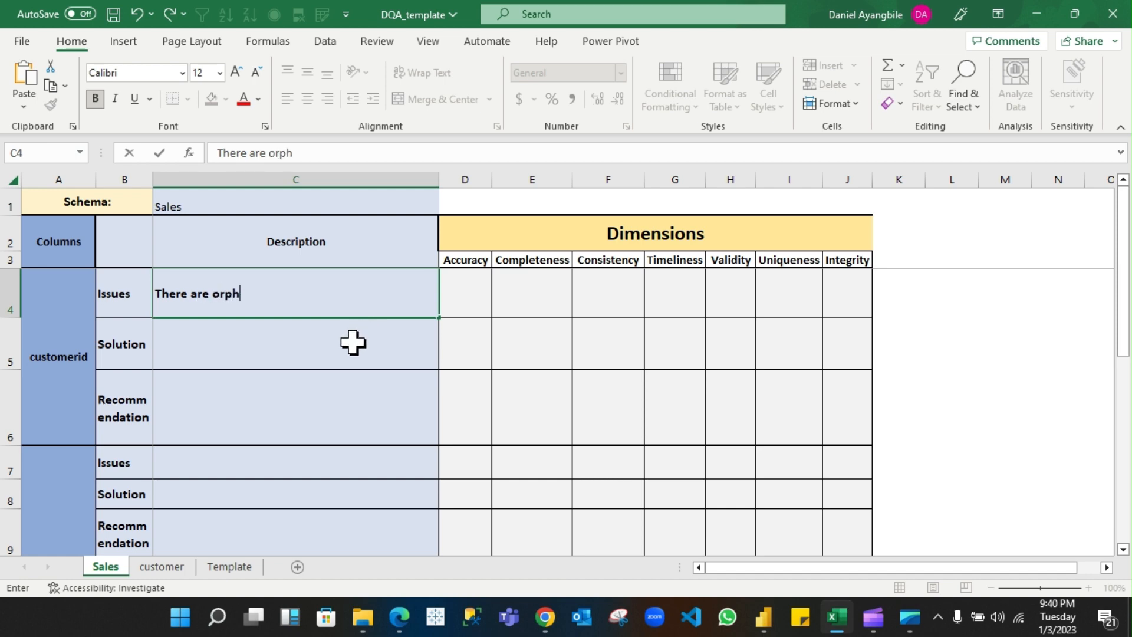
type("an keys")
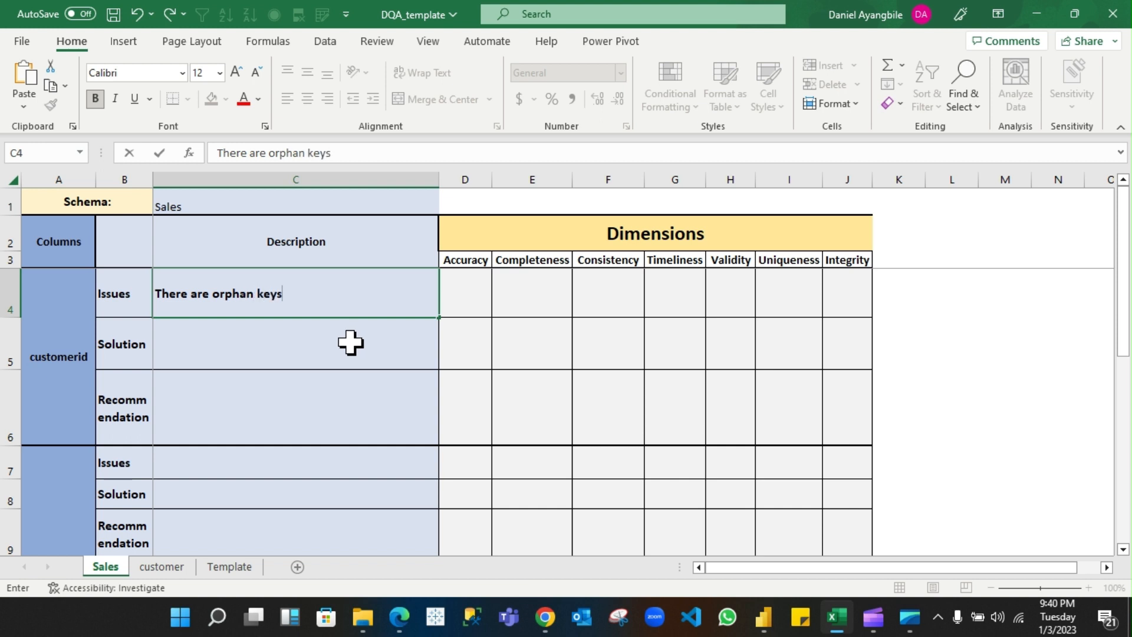
type(" or outli")
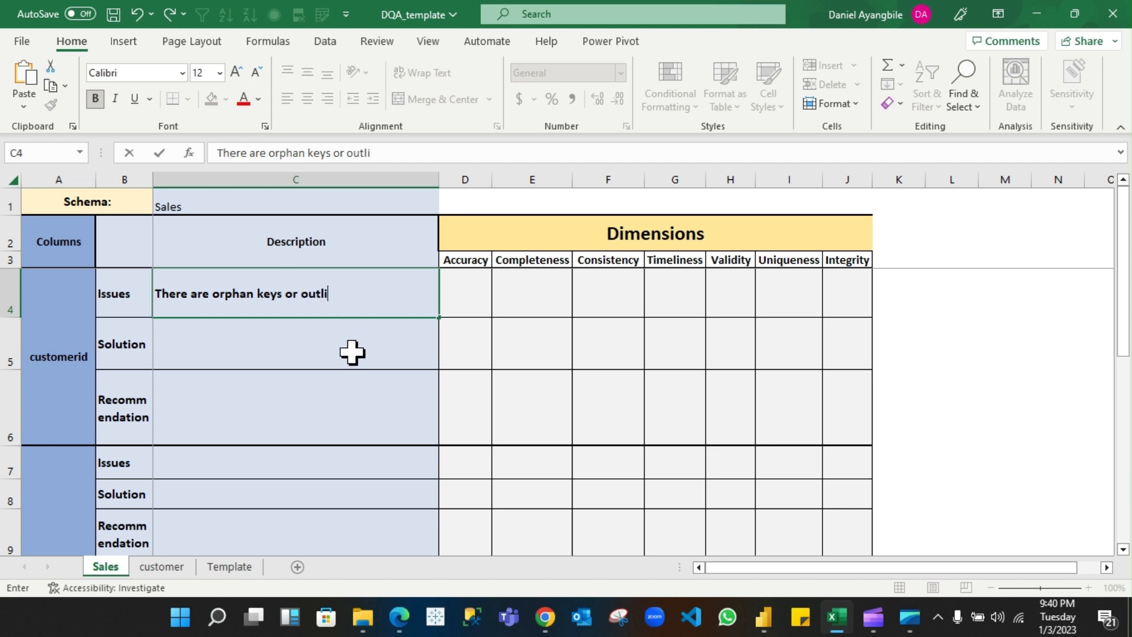
type("ers i")
type("n")
key("BackSpace")
key("BackSpace")
key("BackSpace")
type(", that is ")
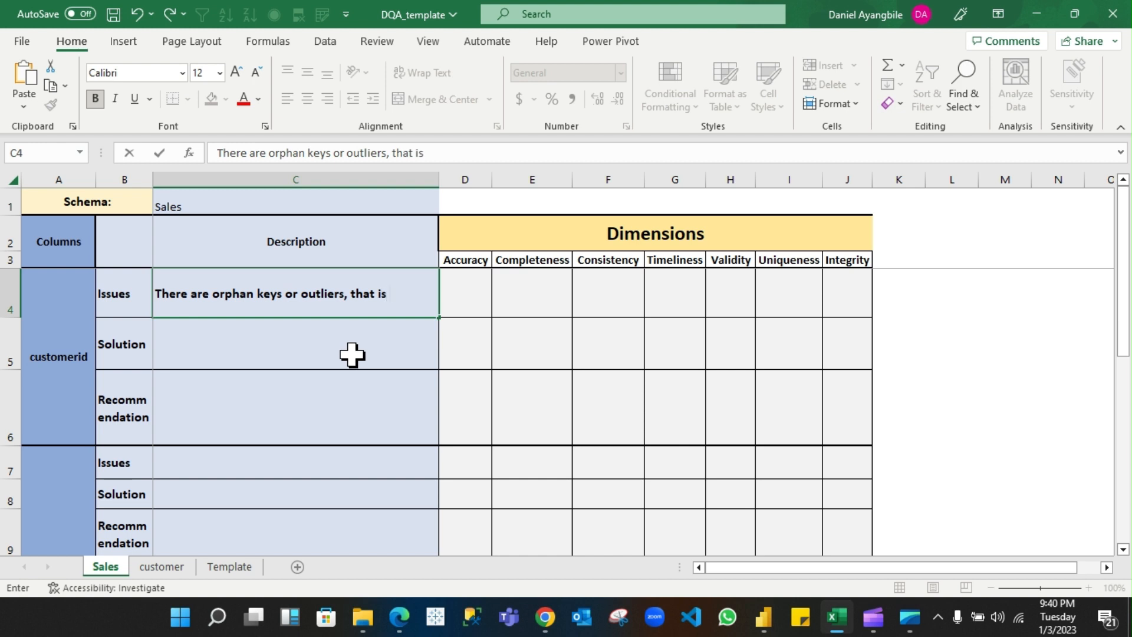
type("some custo")
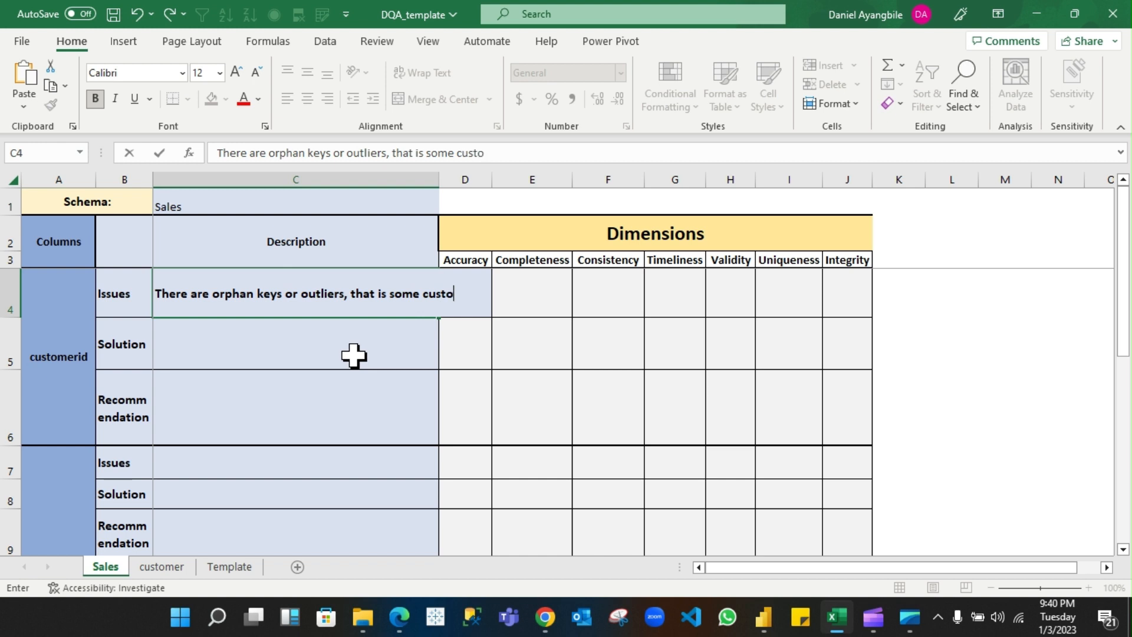
type("mers v")
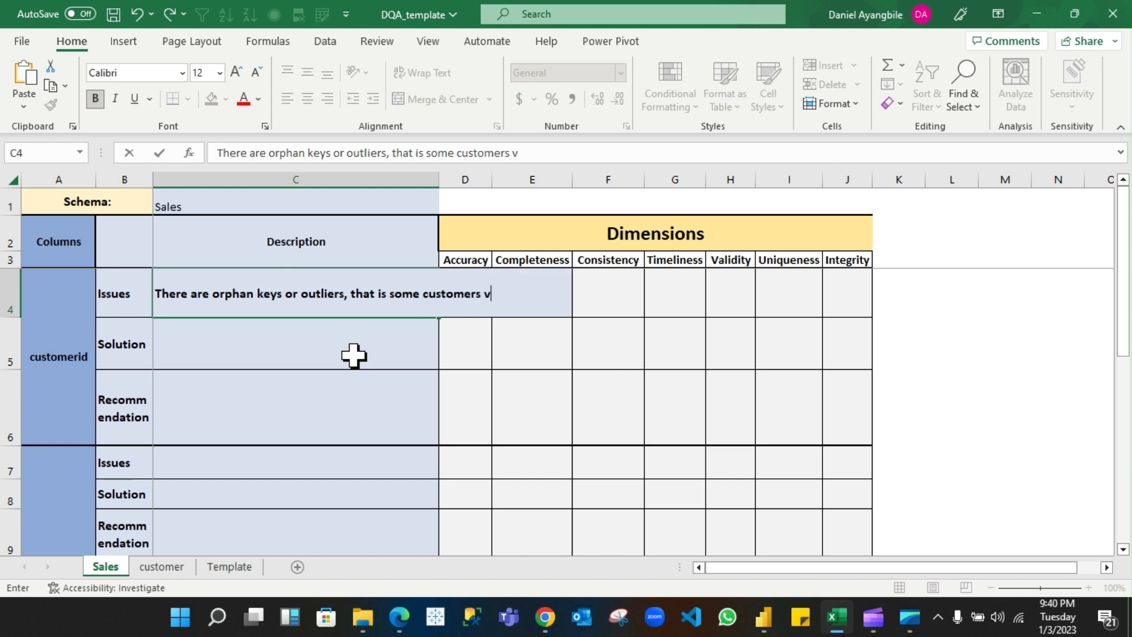
key("BackSpace")
type("c")
type("a")
key("BackSpace")
type("an")
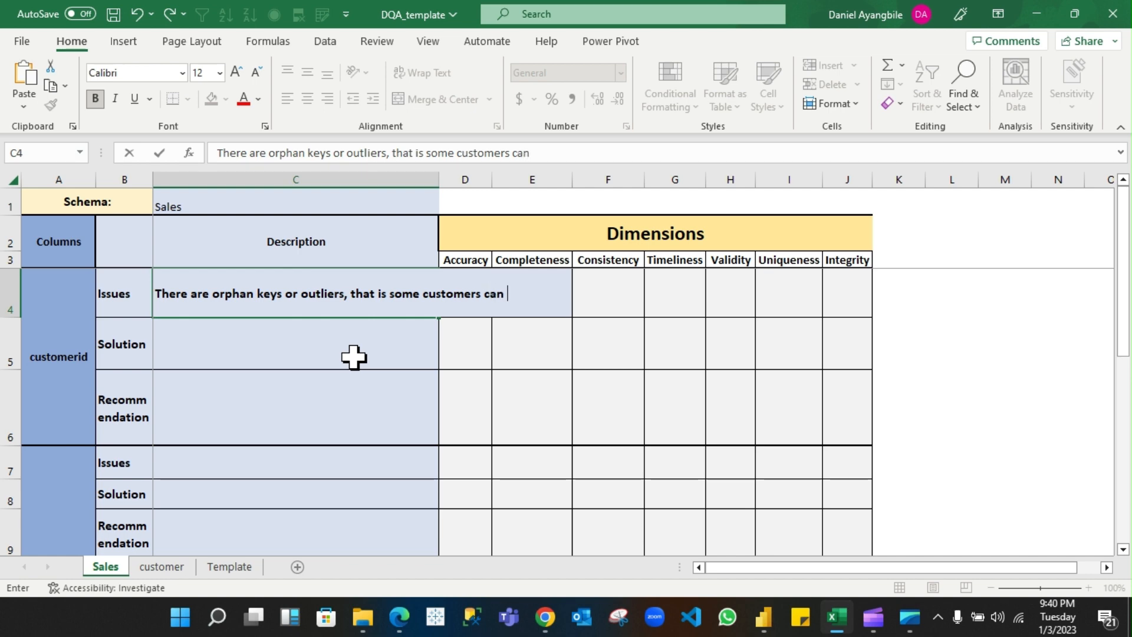
type(" b")
key("BackSpace")
type("not be tra")
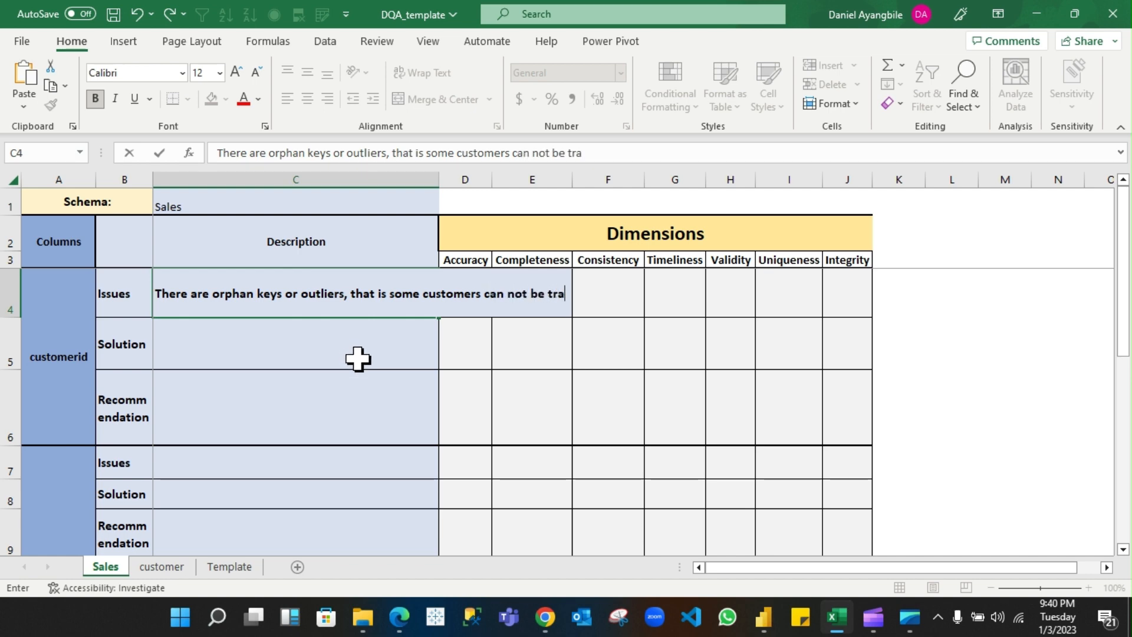
type("ced to th")
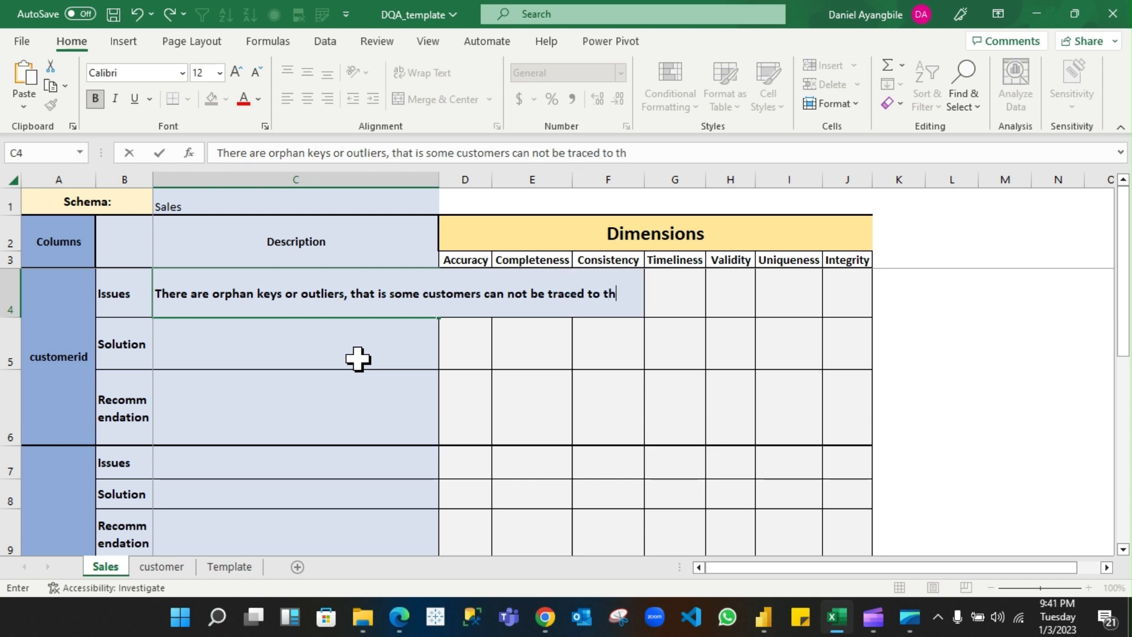
type("e custom")
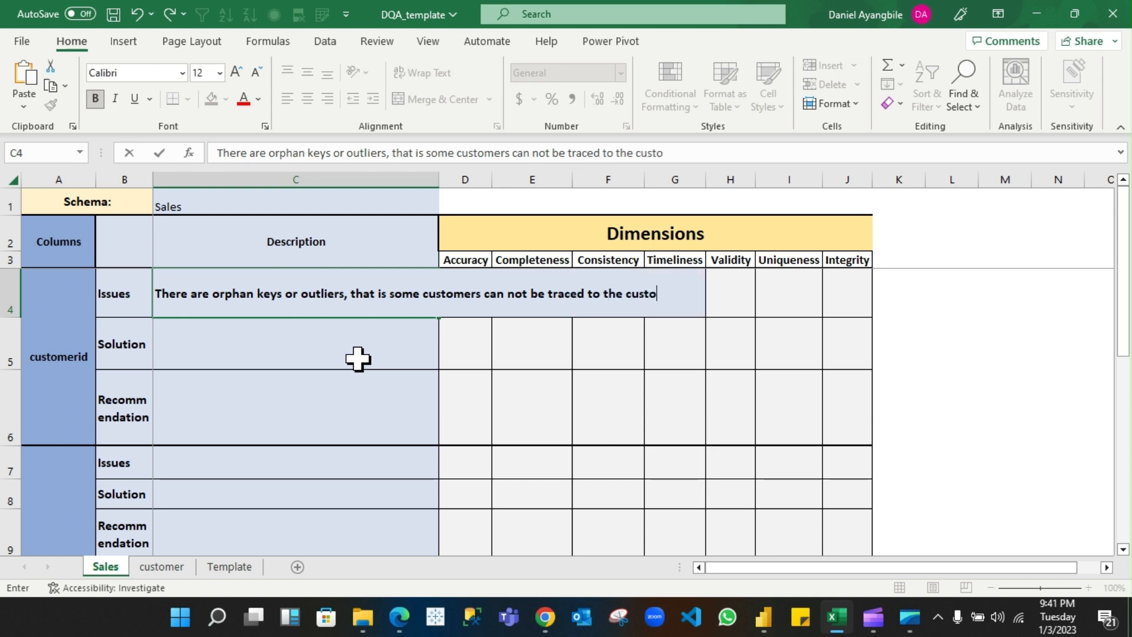
type("e")
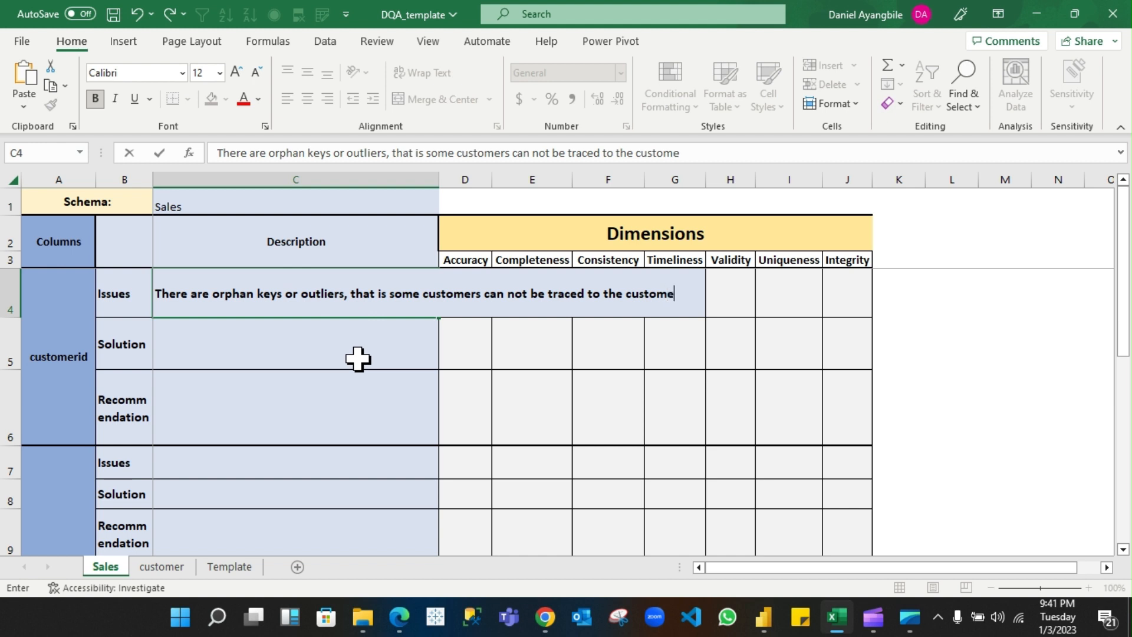
type("r table")
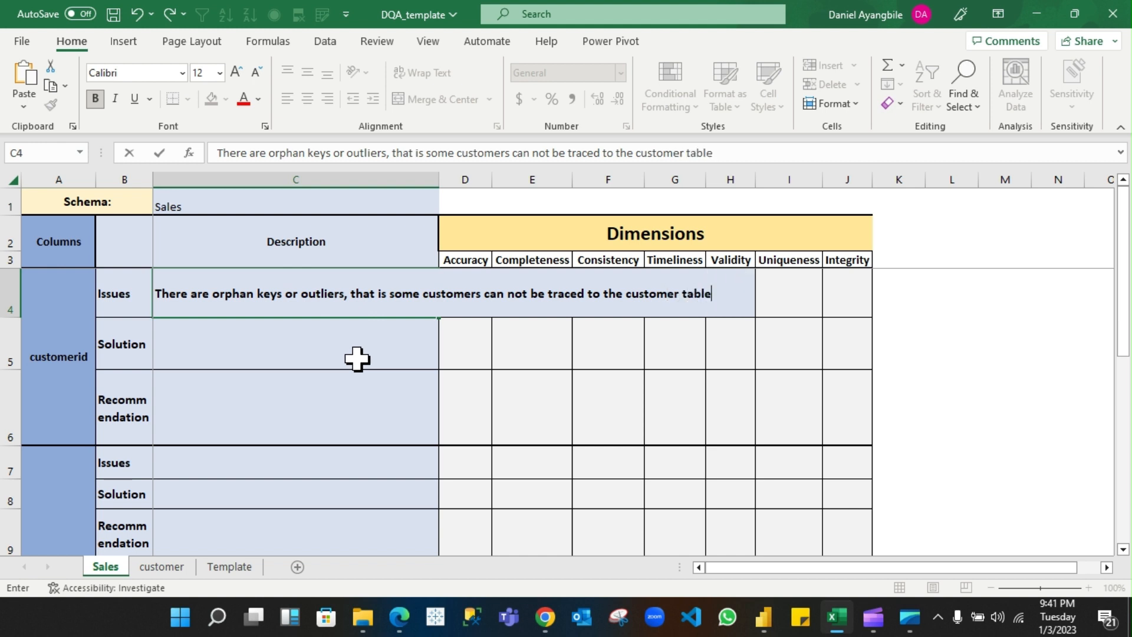
key("Return")
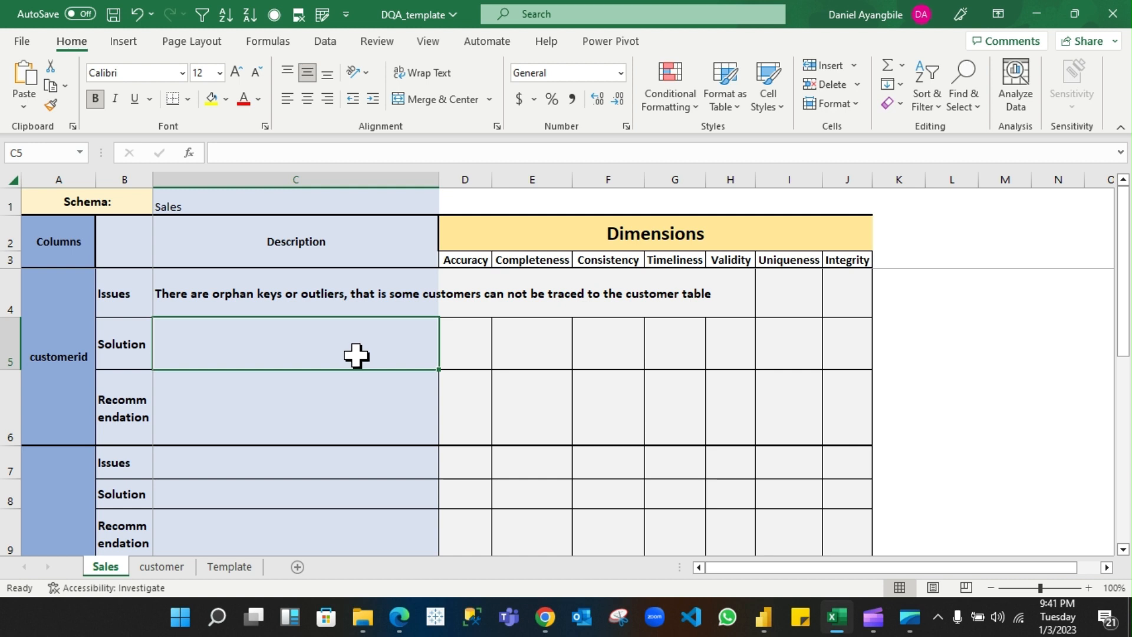
Enter the customerid solution "send the list of these customers to the DBA, if not found the rows will be dropped"
type("send the ")
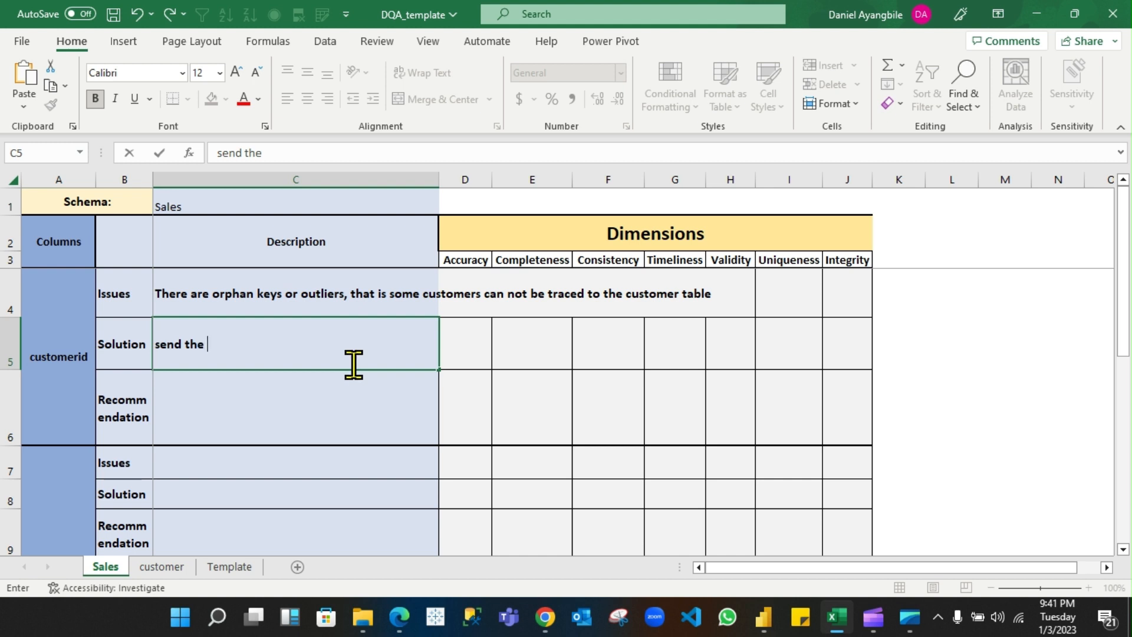
type("list of thes")
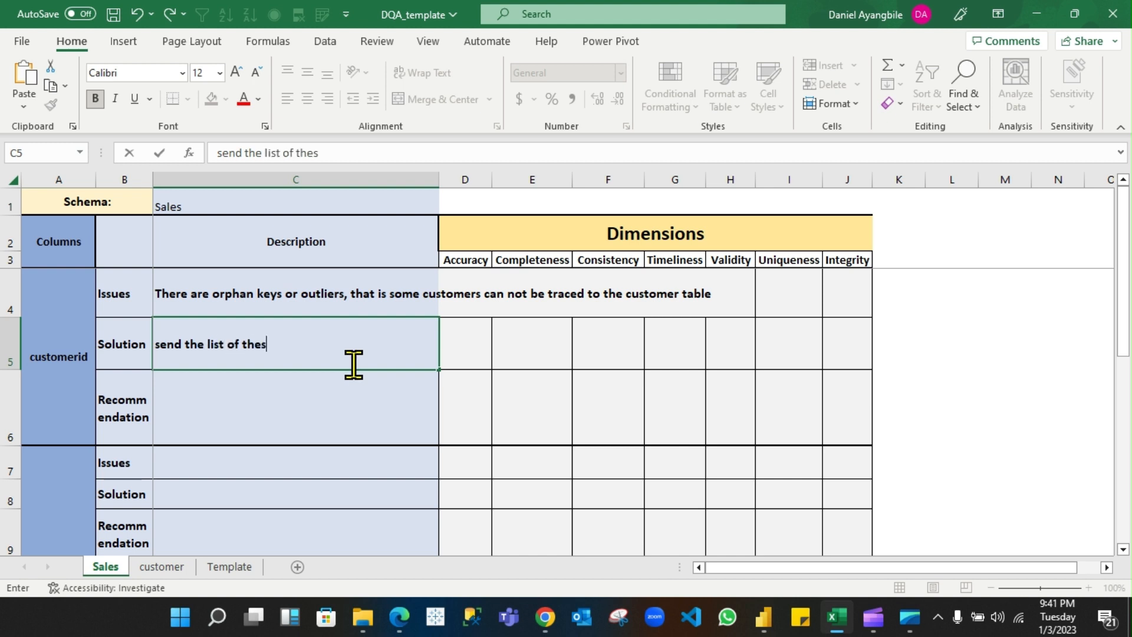
type("e cus tomers to ")
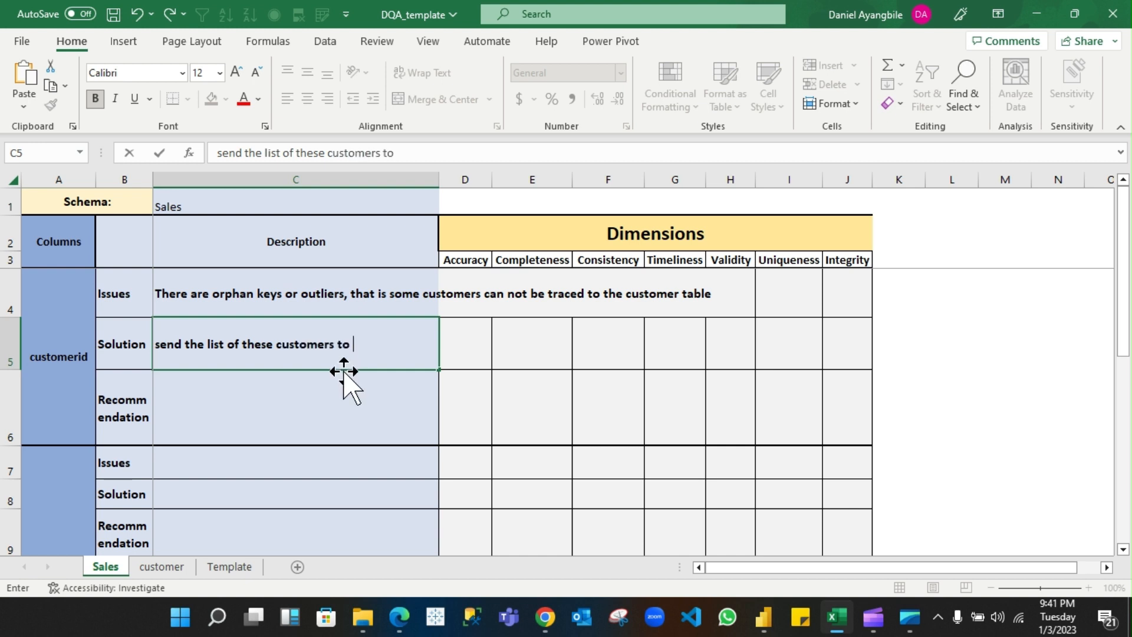
type("the DB")
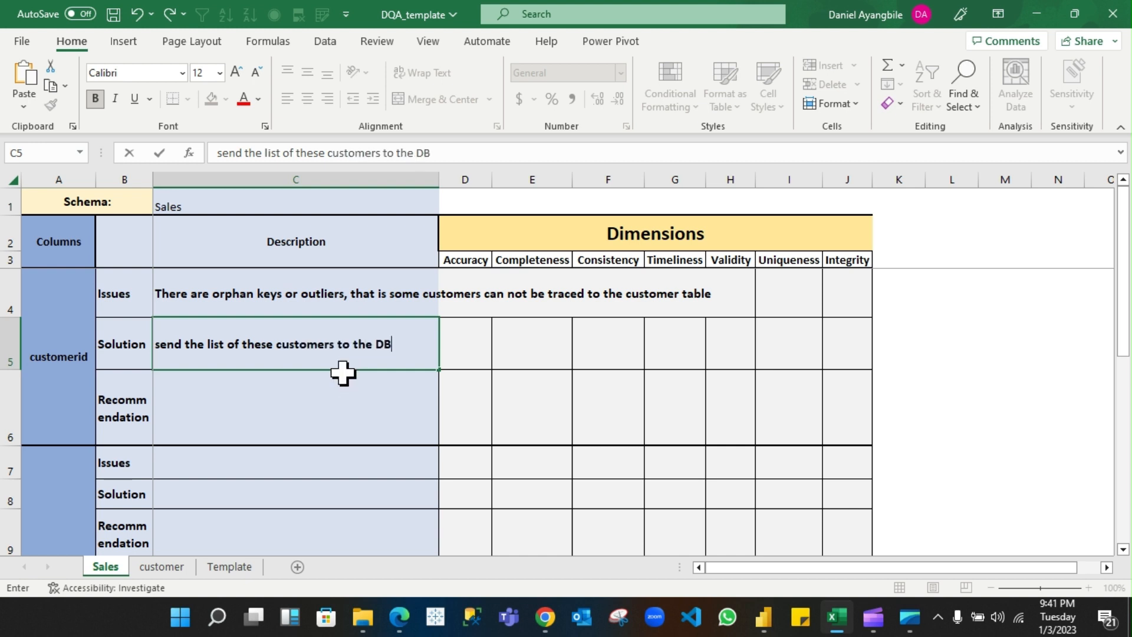
type("A, ")
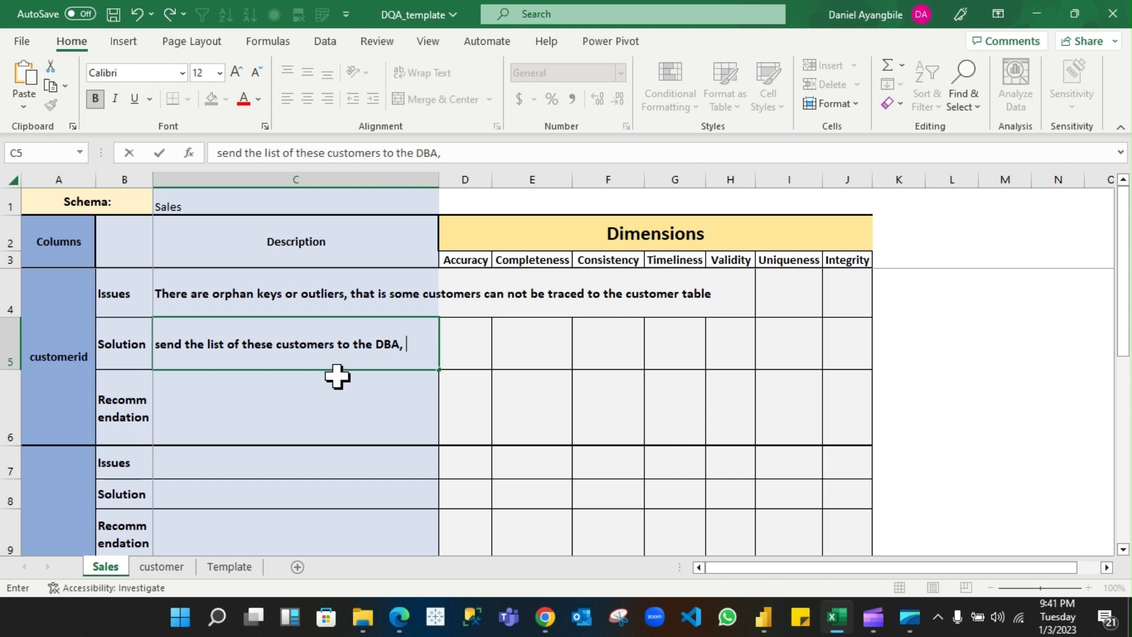
type("if not ")
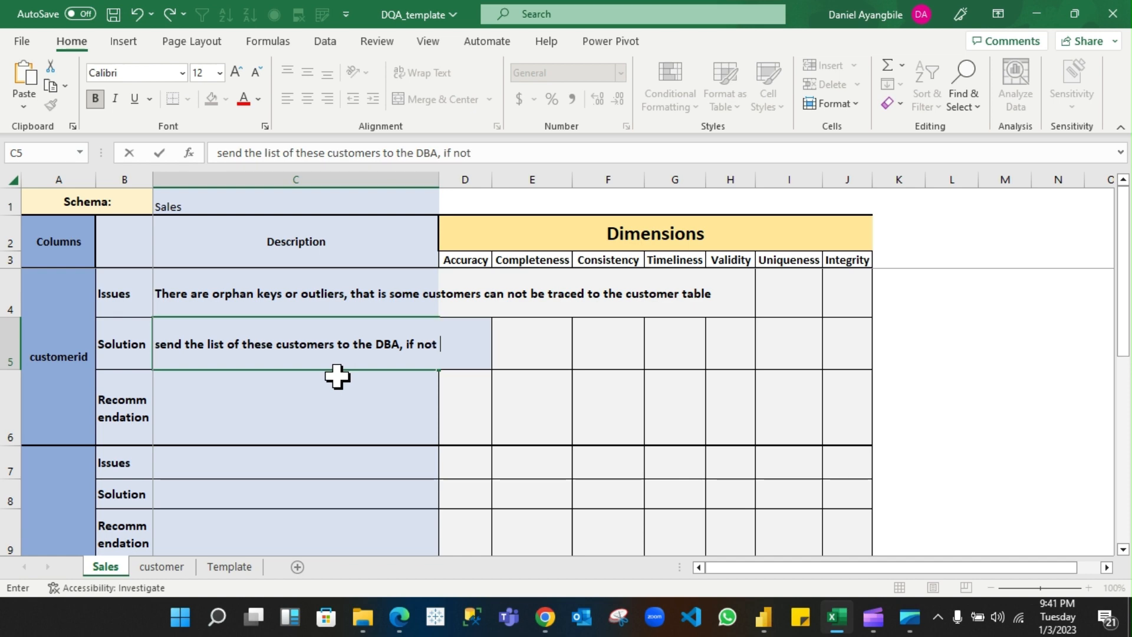
type("found ")
type(" the ")
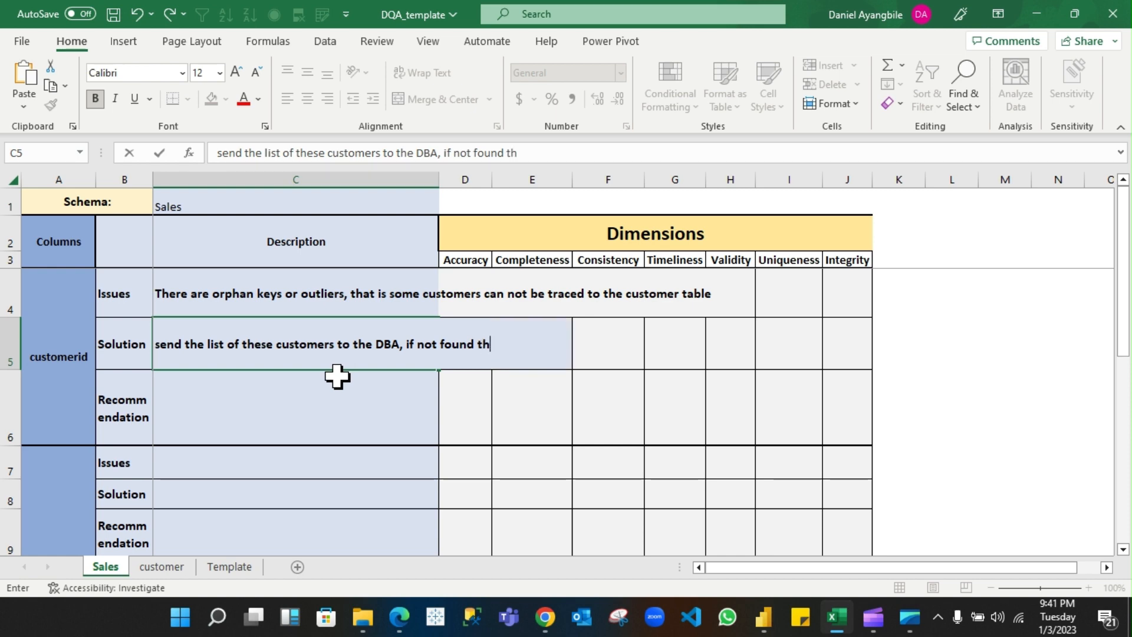
type("rows will")
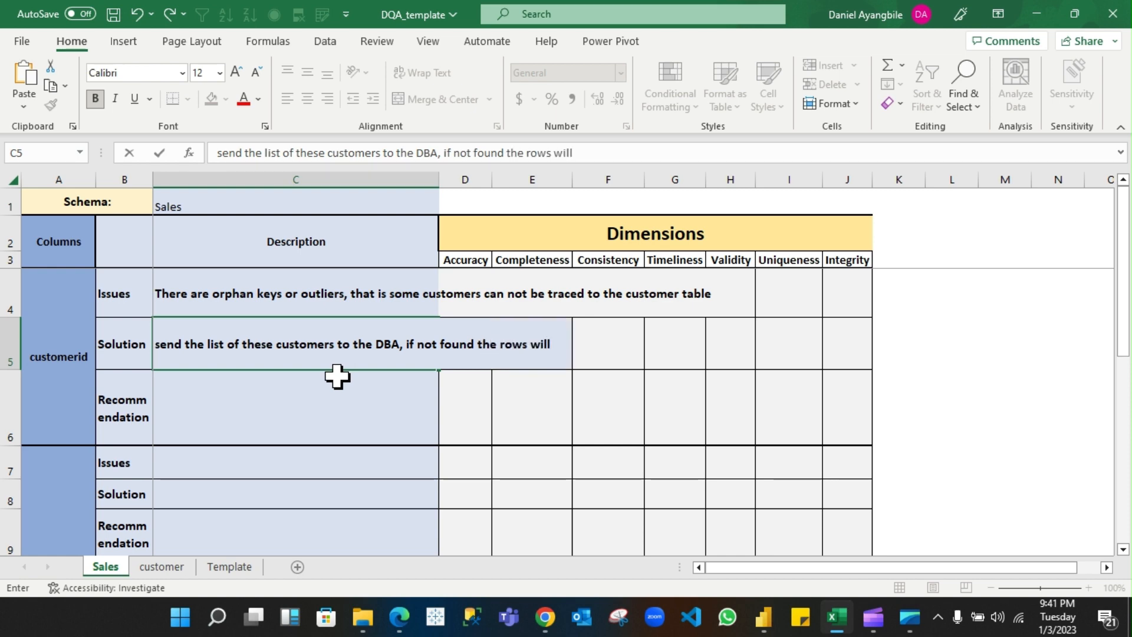
type(" be dro")
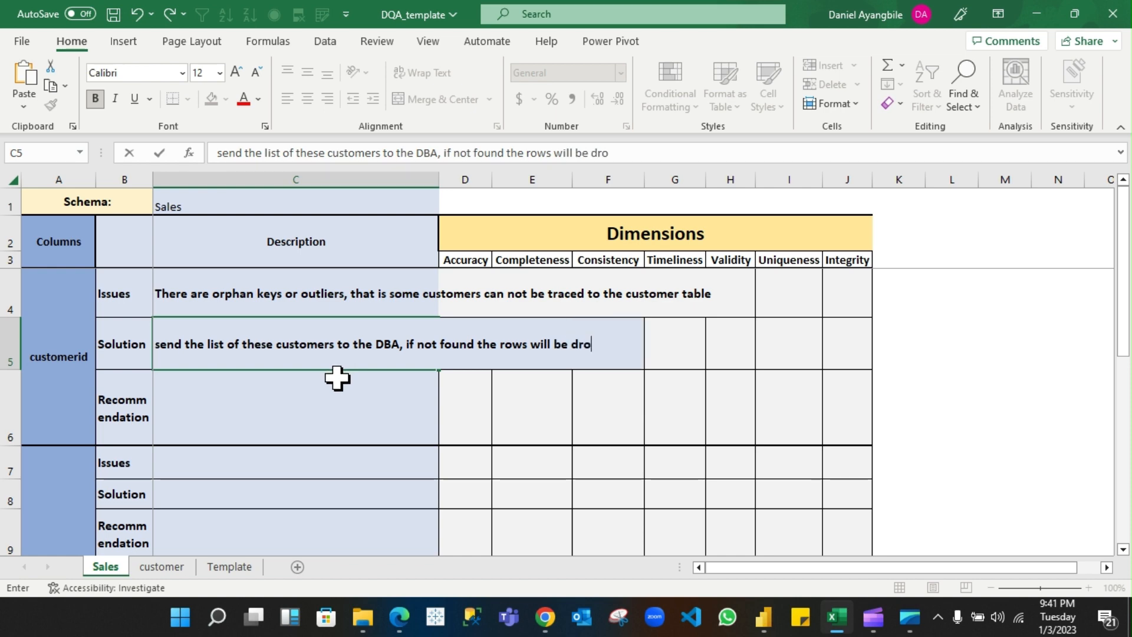
type("pped")
key("Return")
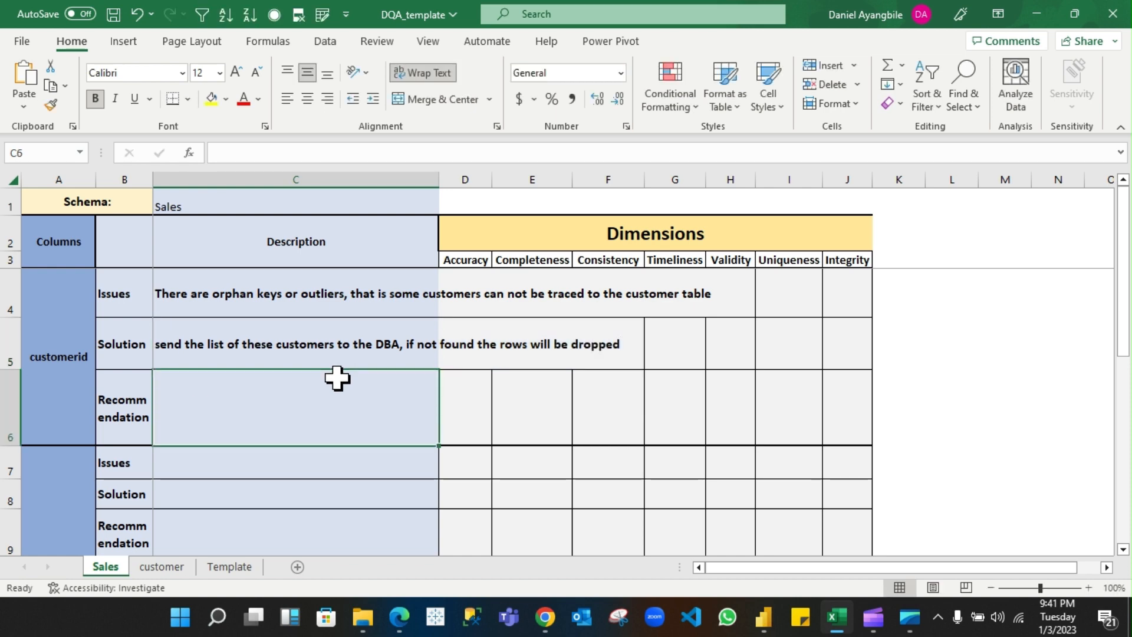
Wrap the text of the customerid solution and issue descriptions within the Description column
left_click(328, 354)
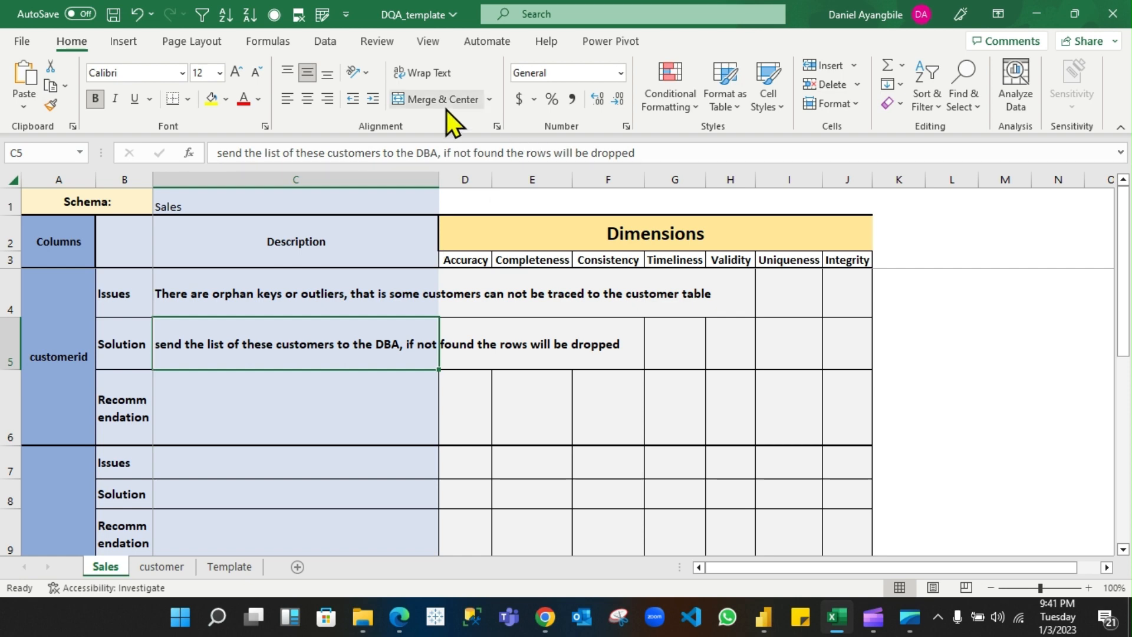
left_click(437, 73)
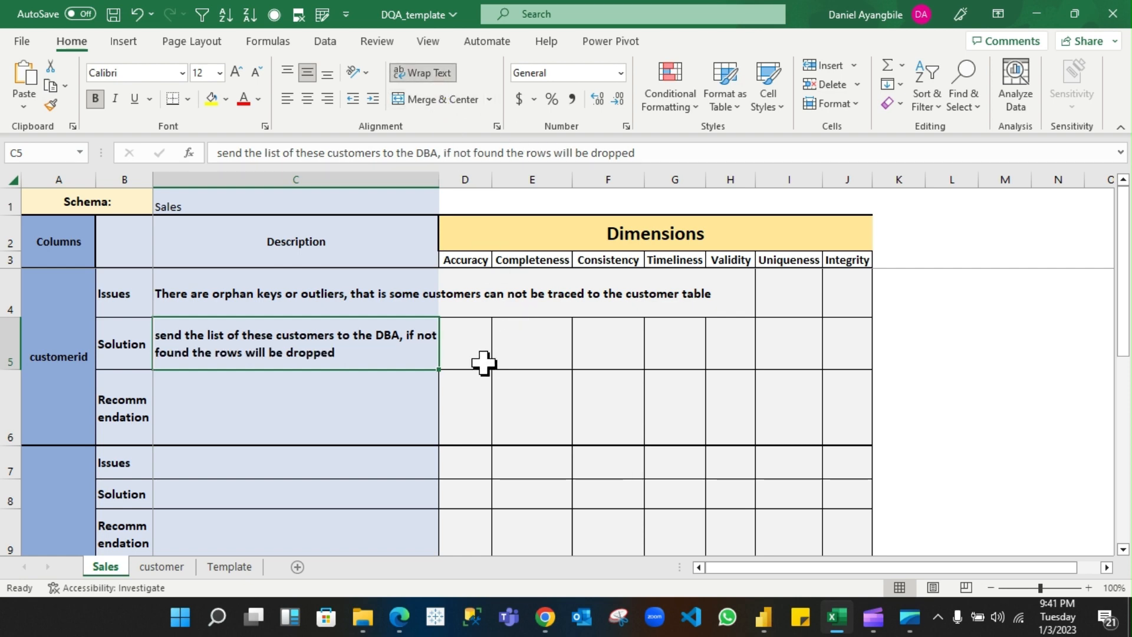
left_click(407, 295)
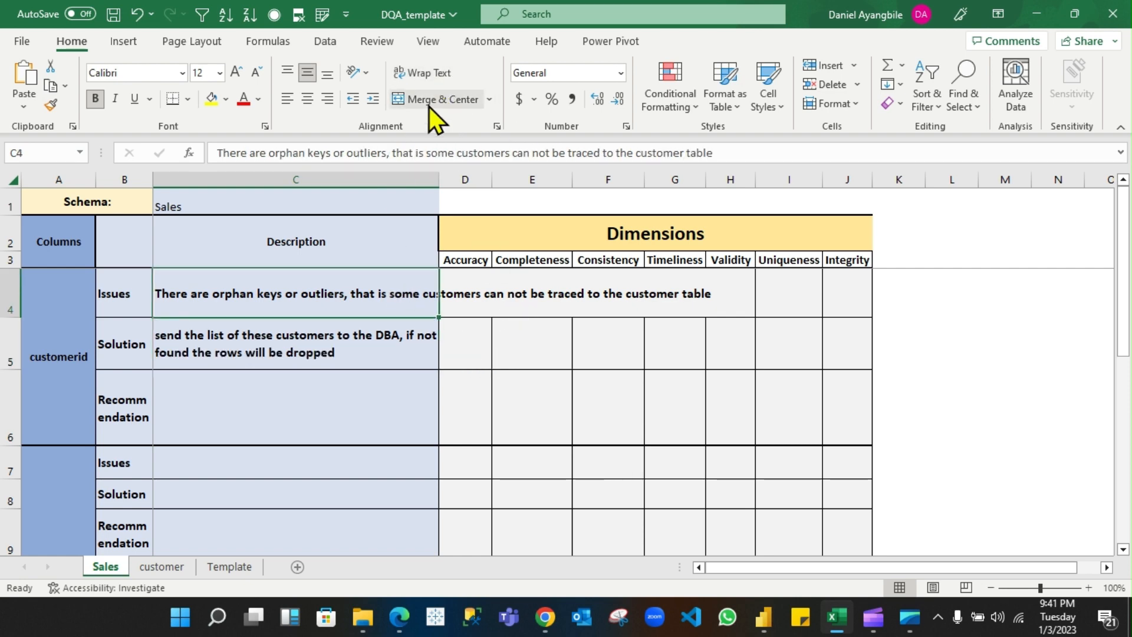
left_click(431, 75)
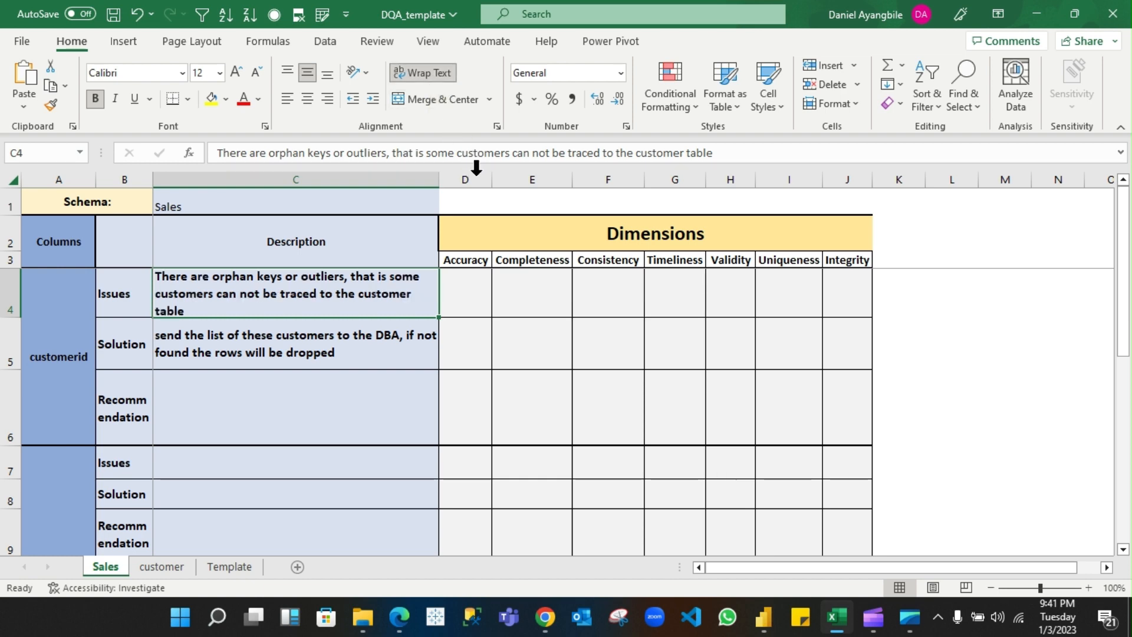
left_click(476, 297)
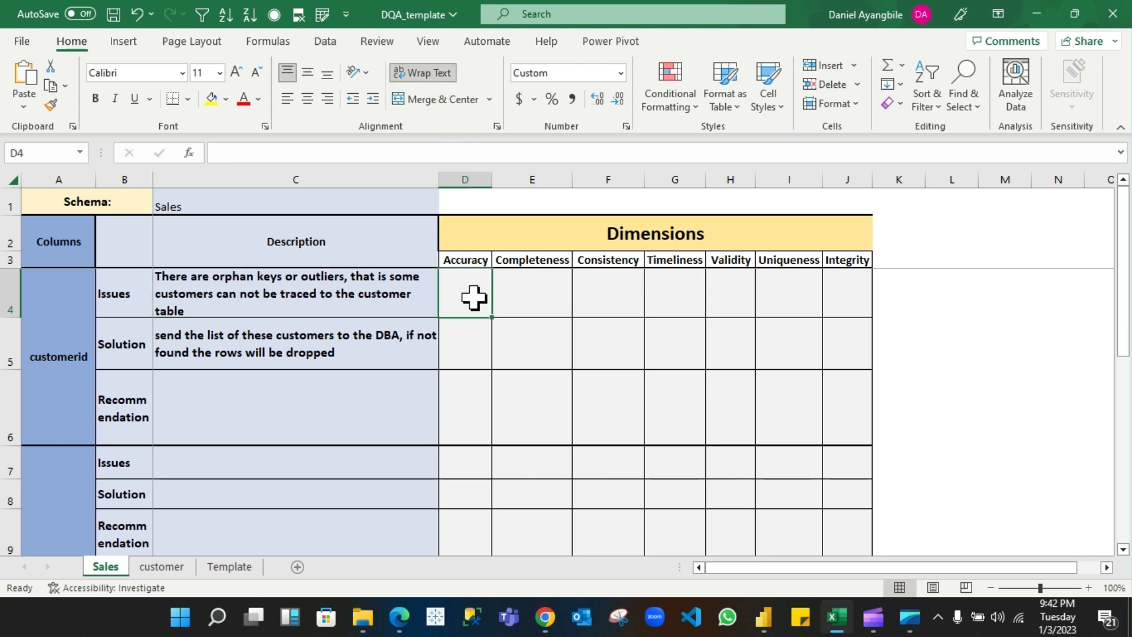
left_click(538, 312)
left_click(621, 312)
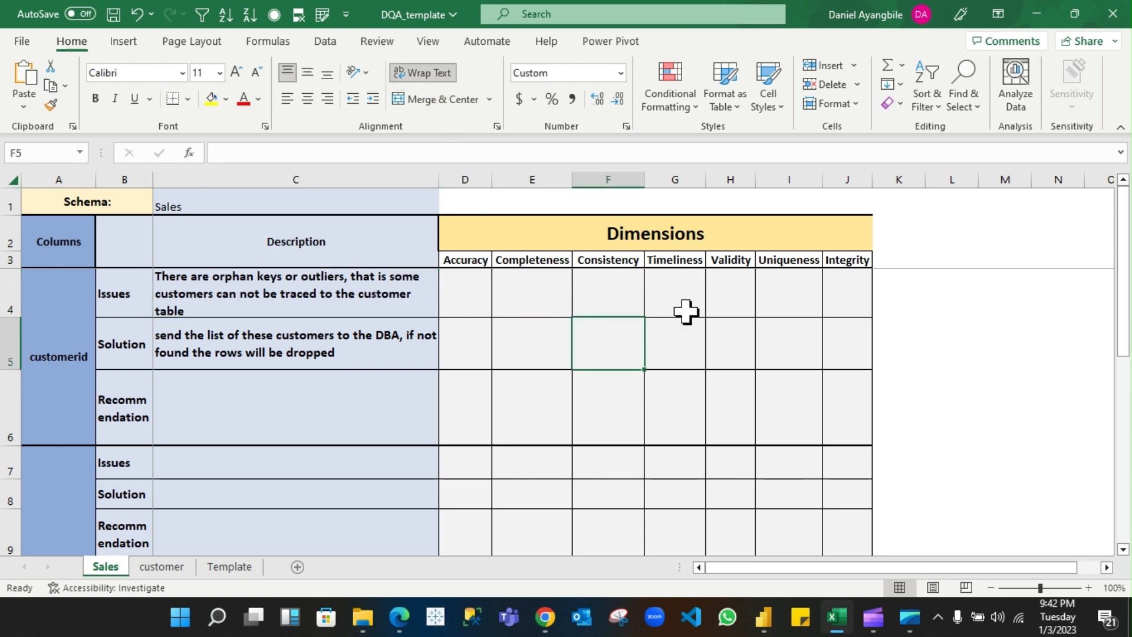
left_click(685, 310)
left_click(625, 302)
left_click(686, 307)
left_click(776, 306)
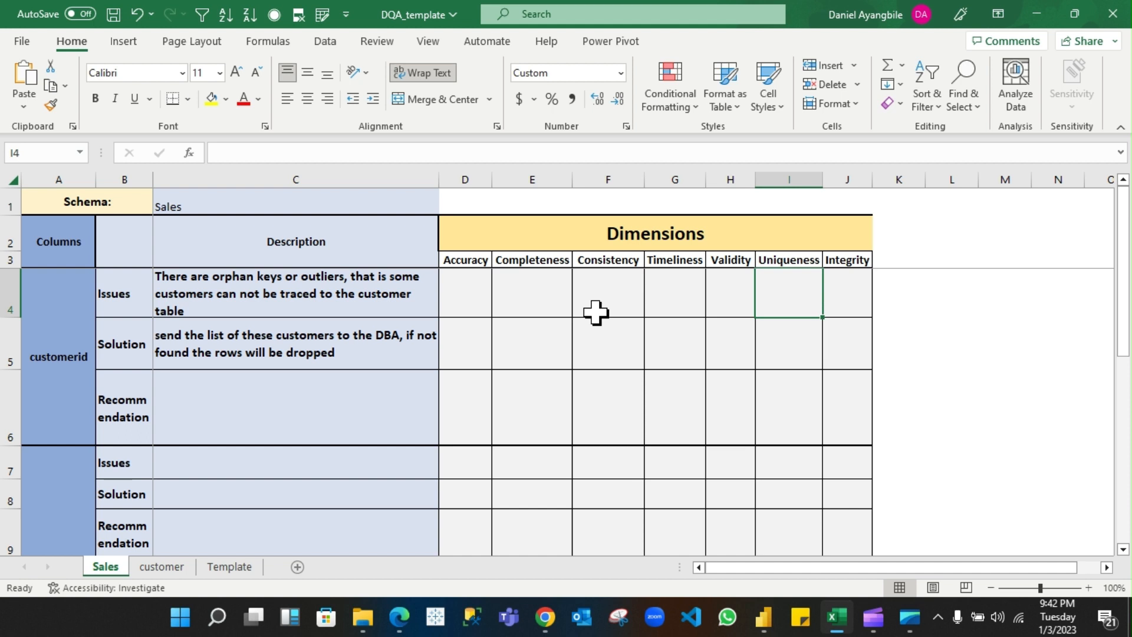
left_click(536, 305)
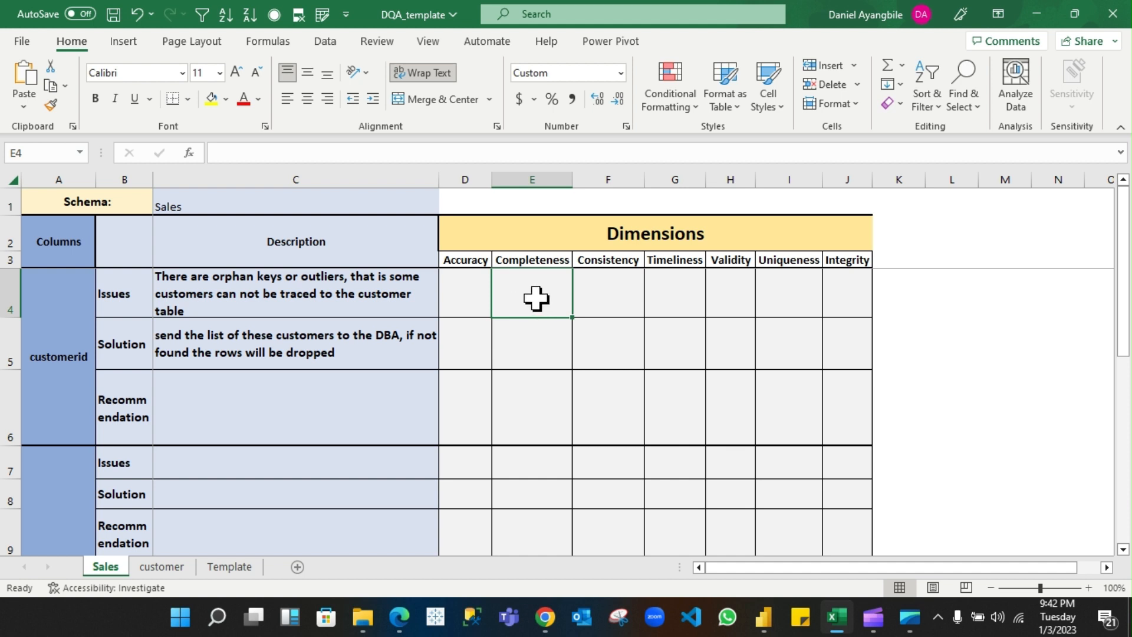
Switch to the Power Query Editor and open the Customer query
mouse_move(763, 617)
left_click(820, 539)
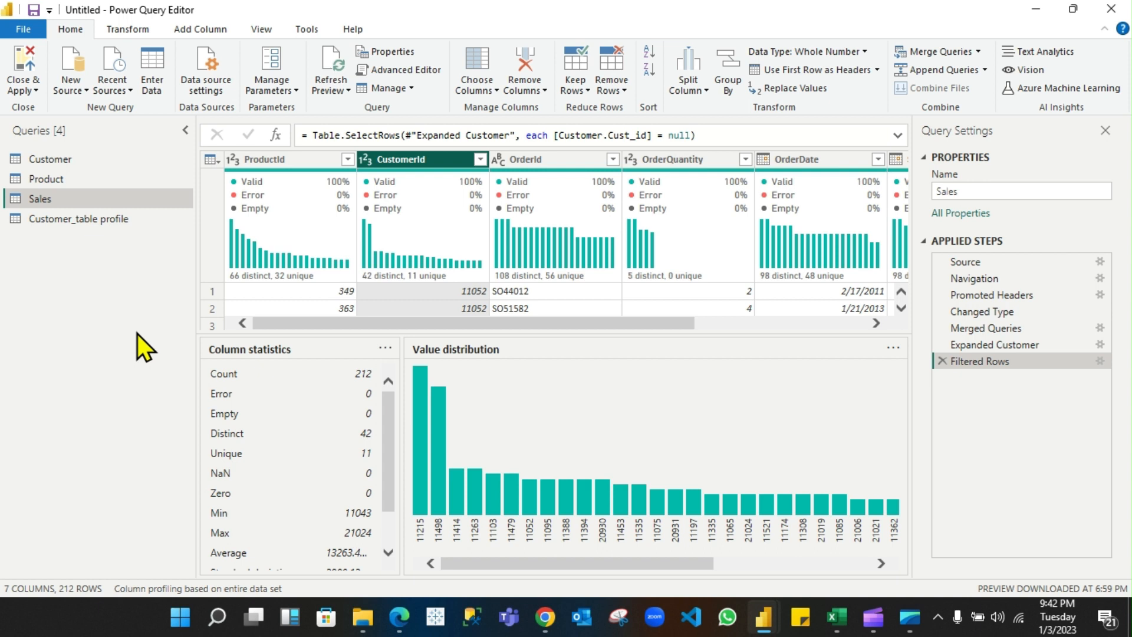
left_click(71, 155)
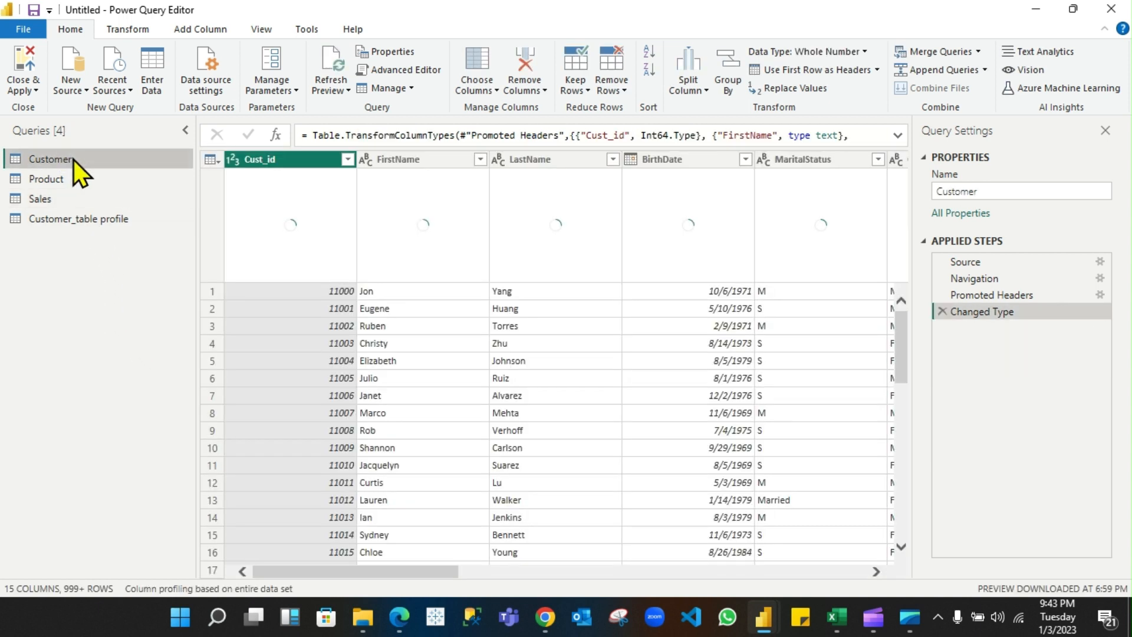
Open the Product query and promote its first row to column headers
left_click(76, 193)
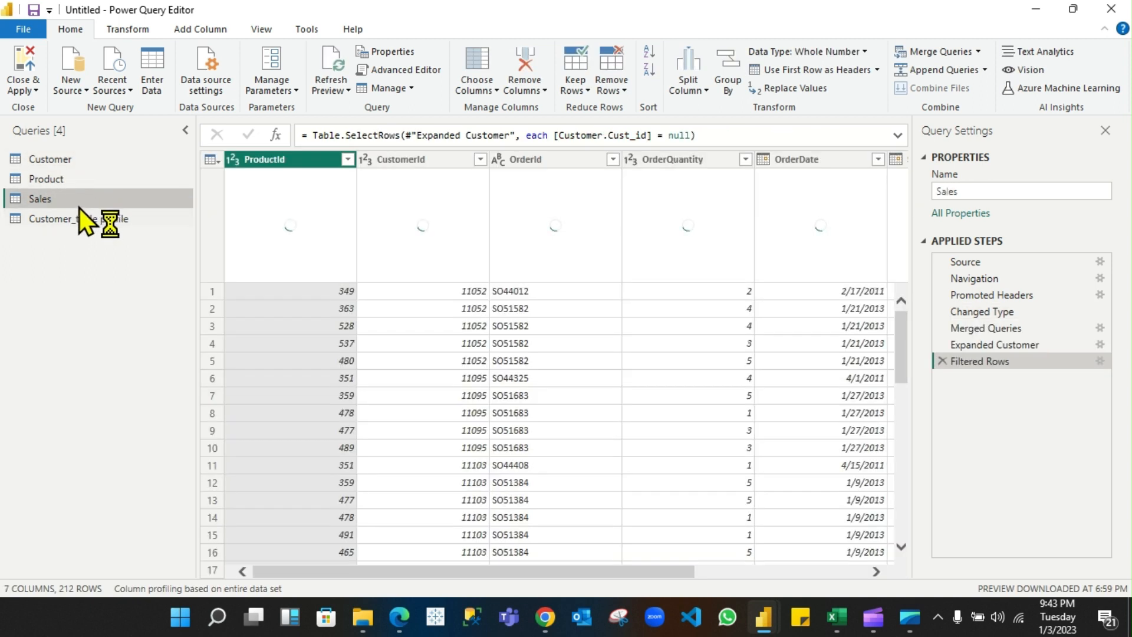
left_click(79, 161)
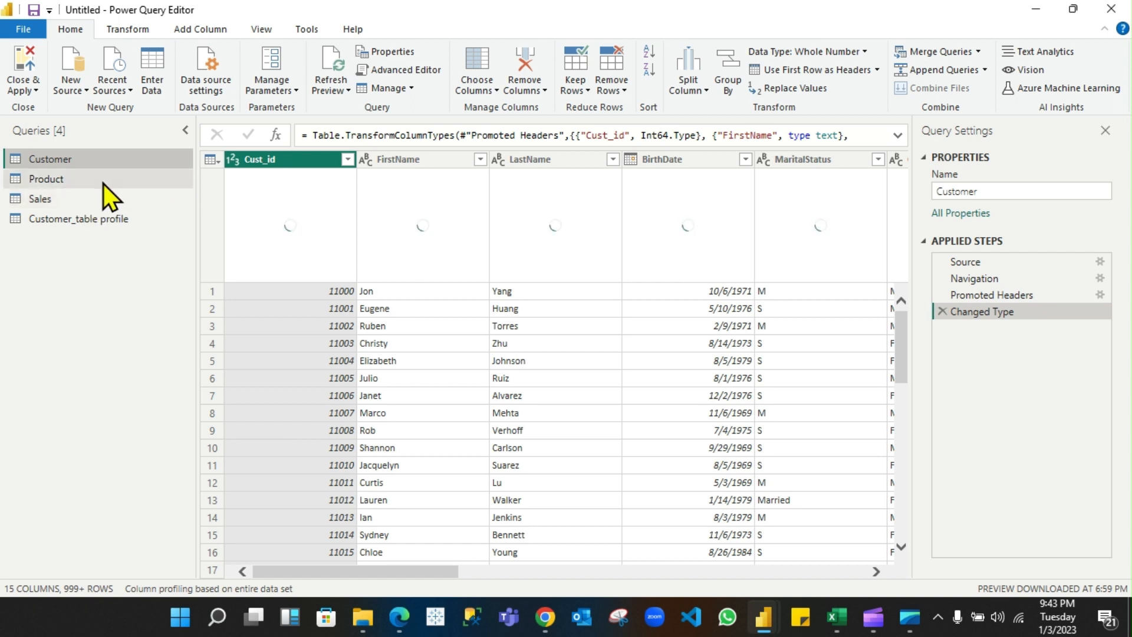
left_click(77, 177)
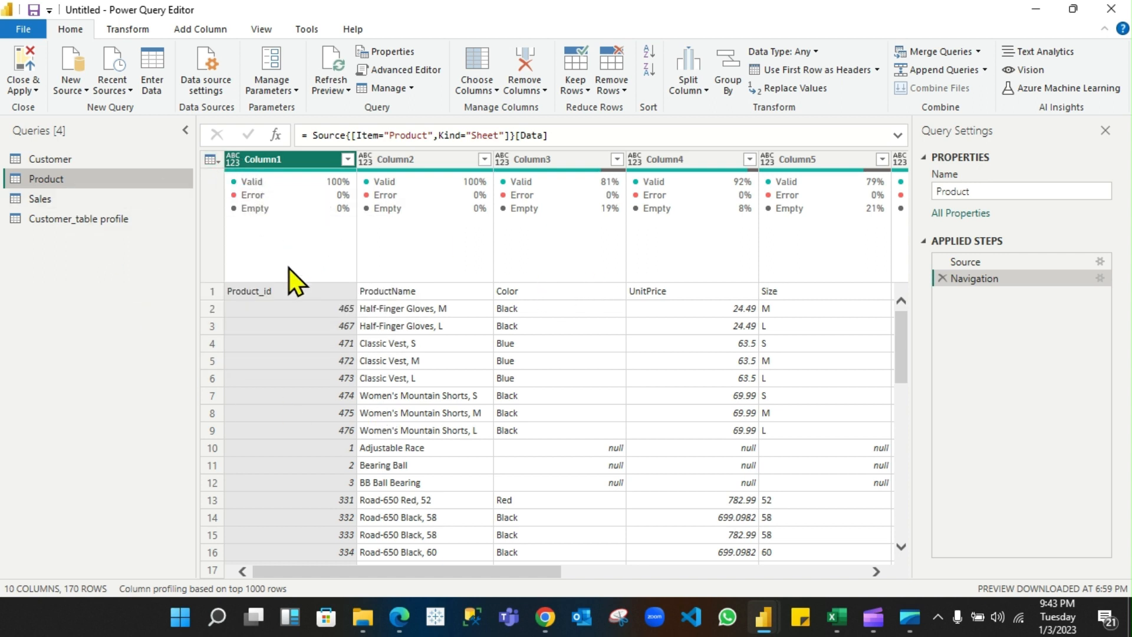
left_click(219, 158)
left_click(255, 203)
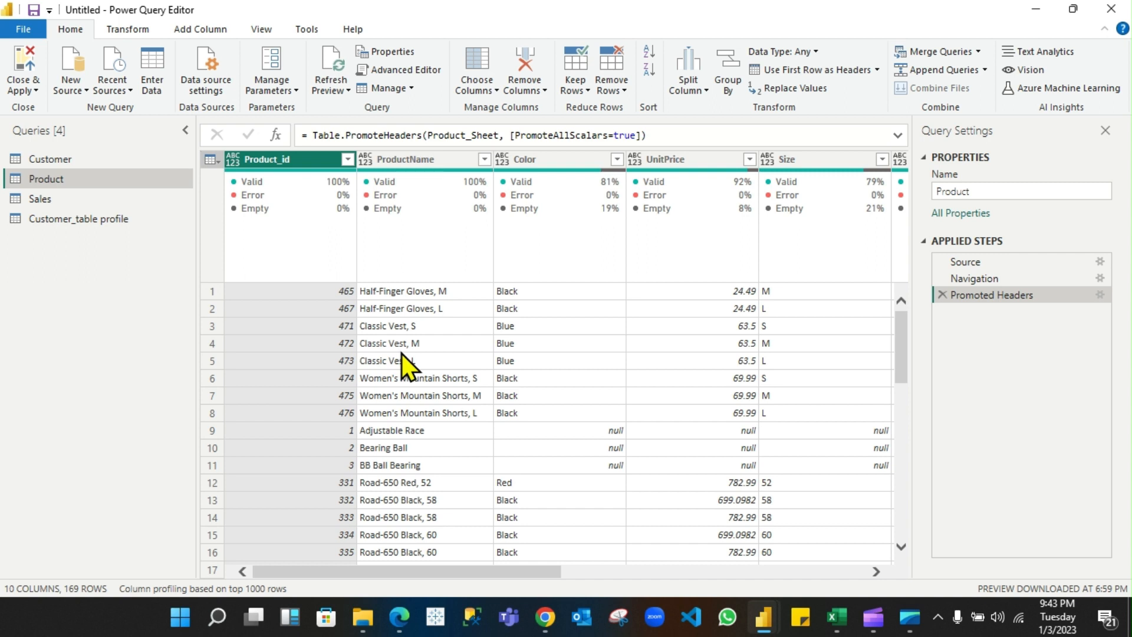
Detect the data types of all Product columns and show the column statistics for Product_id
key("ctrl+a")
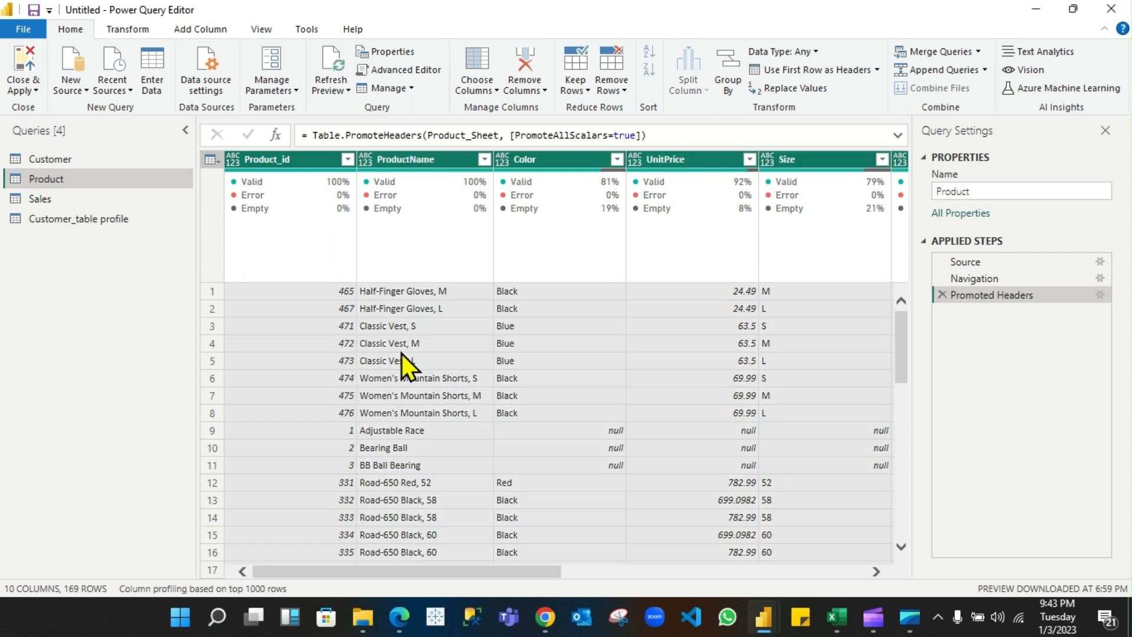
left_click(137, 30)
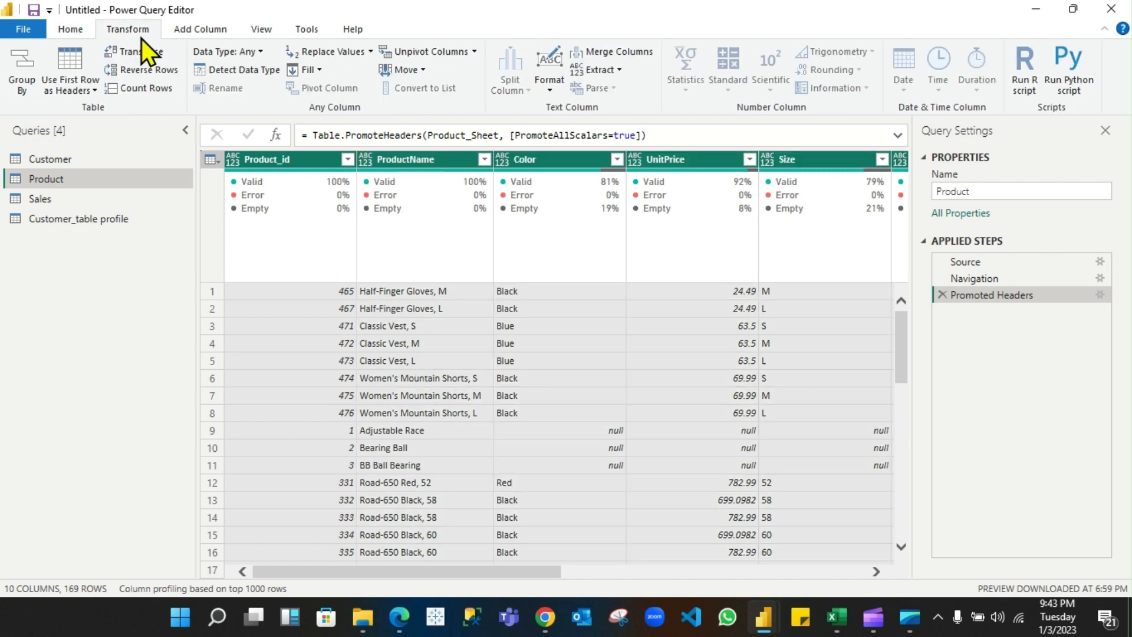
left_click(234, 69)
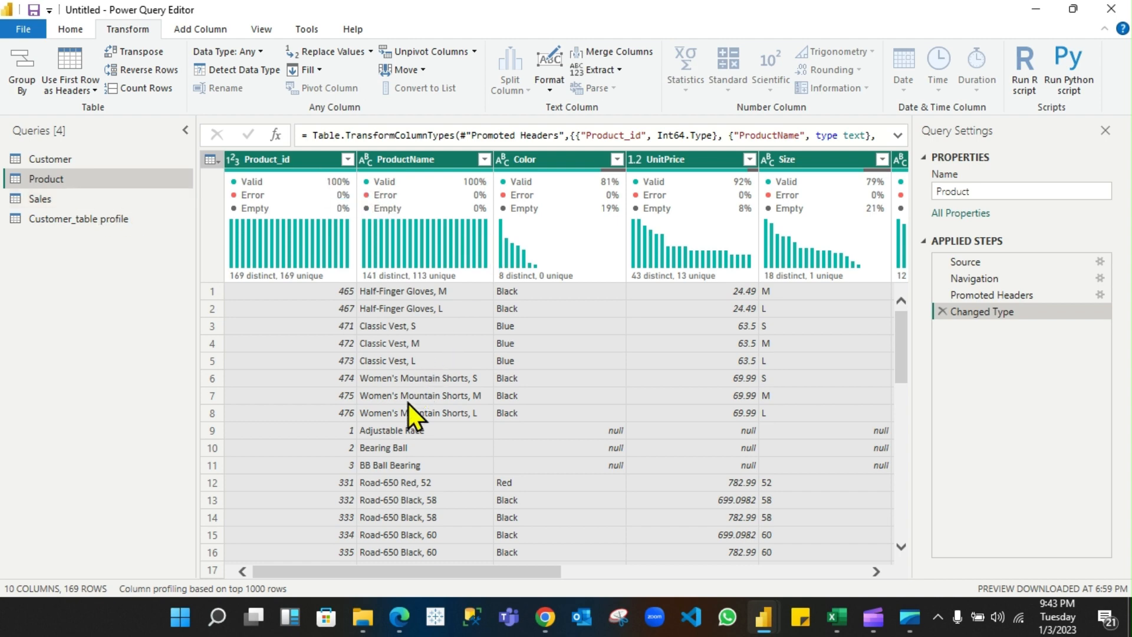
left_click(292, 159)
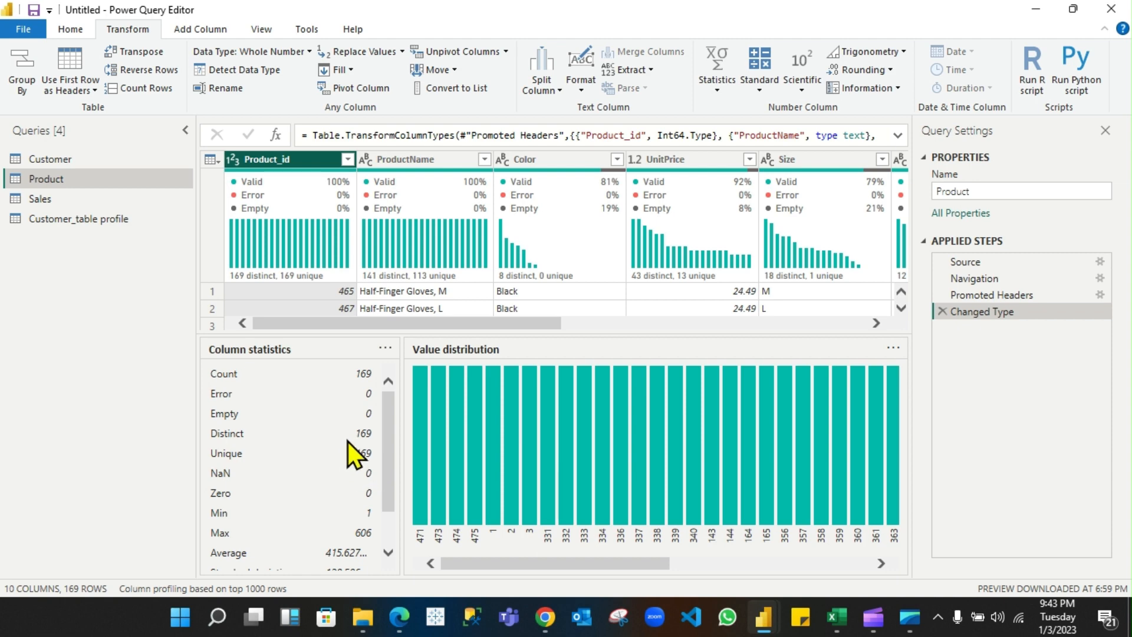
Delete the Filtered Rows, Expanded Customer and Merged Queries steps from the Sales query
left_click(111, 198)
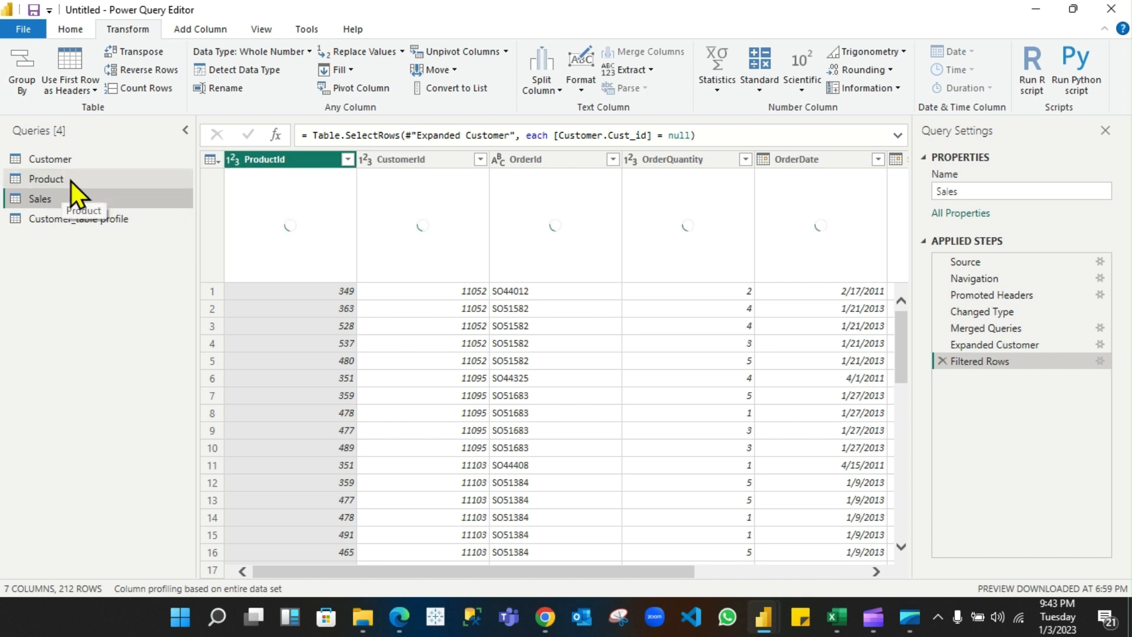
left_click(942, 361)
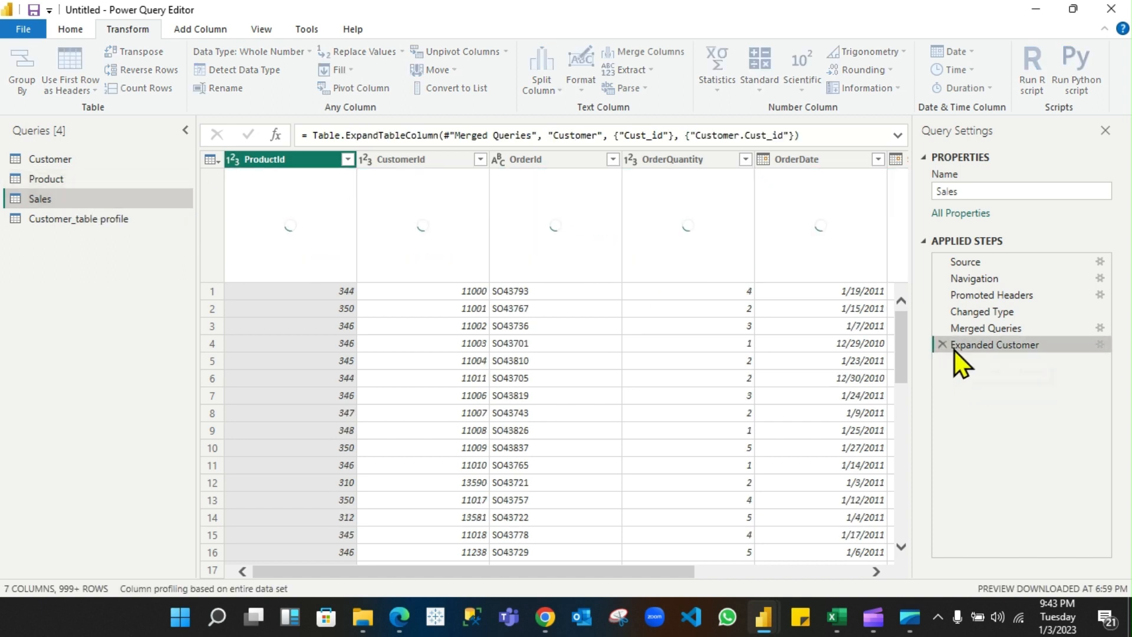
left_click(942, 345)
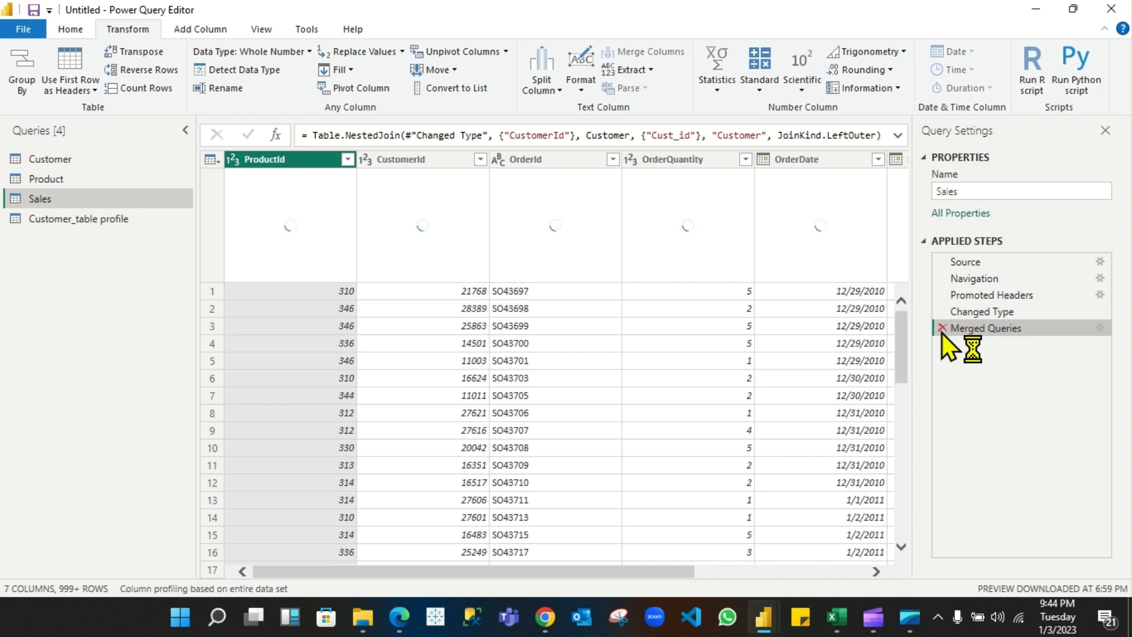
left_click(942, 329)
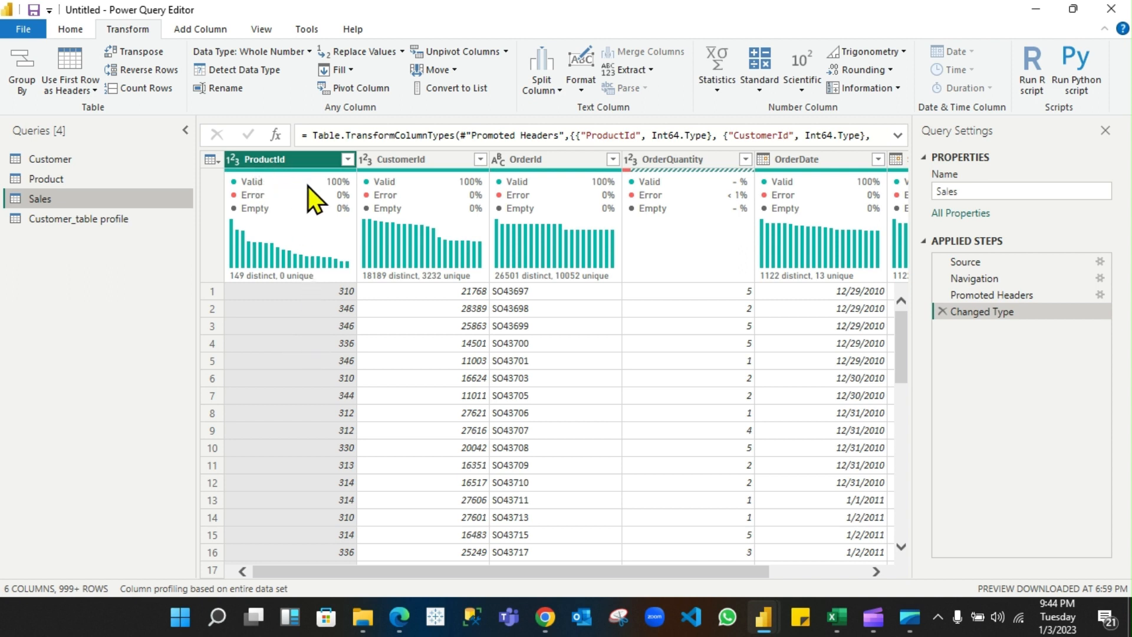
Merge the Sales query with Product, matching ProductId to Product_id with a Left Outer join
mouse_move(308, 196)
mouse_move(322, 247)
left_click(81, 33)
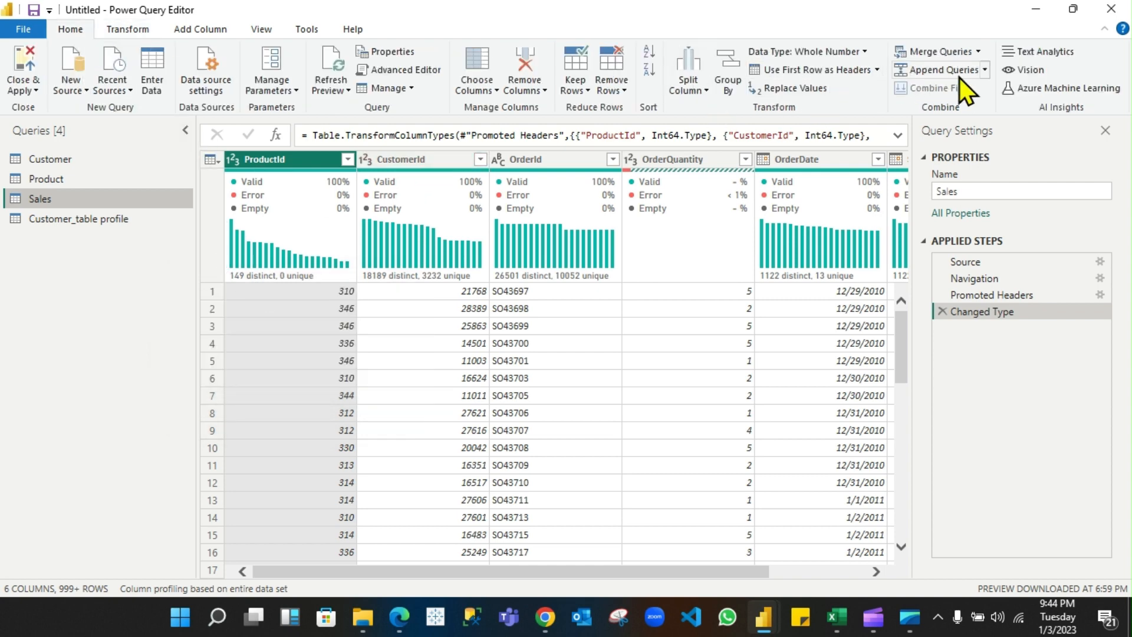
left_click(979, 52)
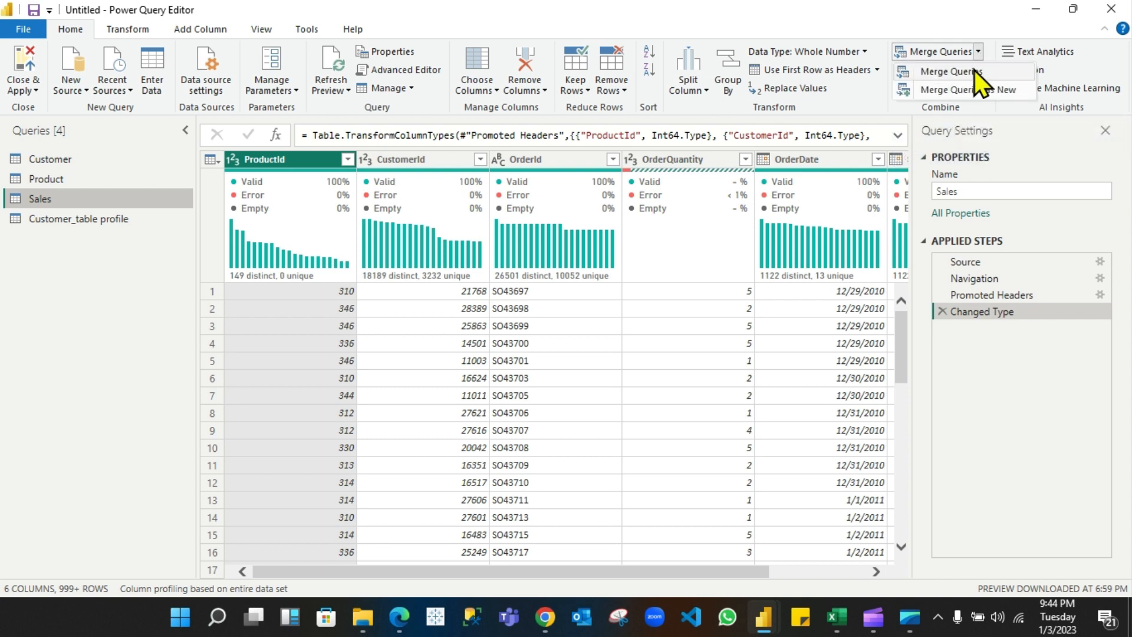
left_click(974, 69)
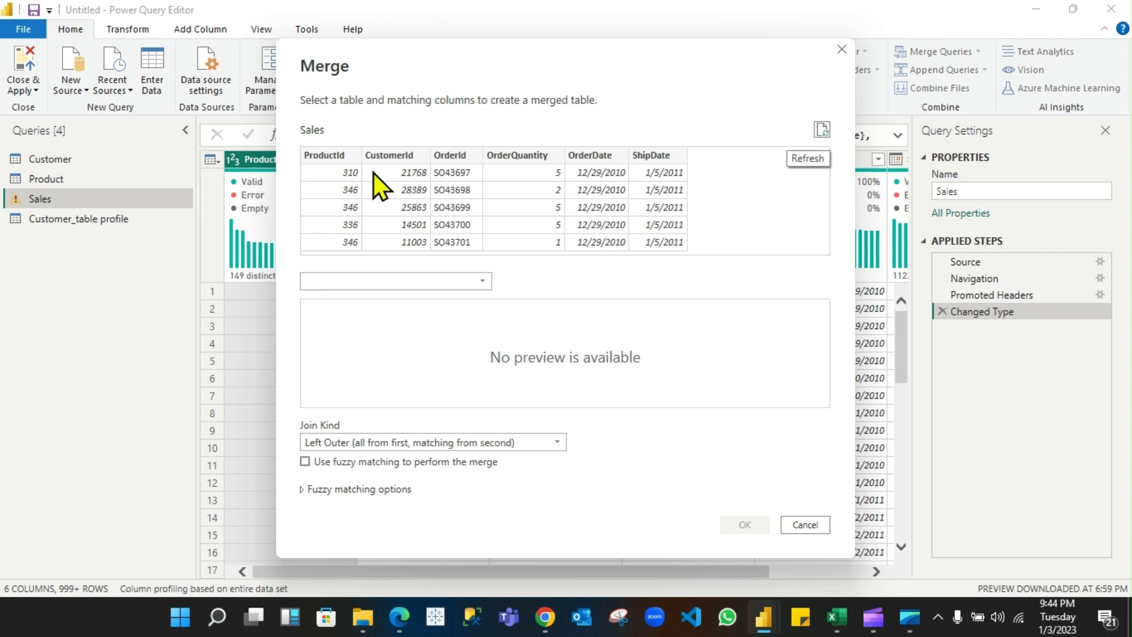
left_click(331, 155)
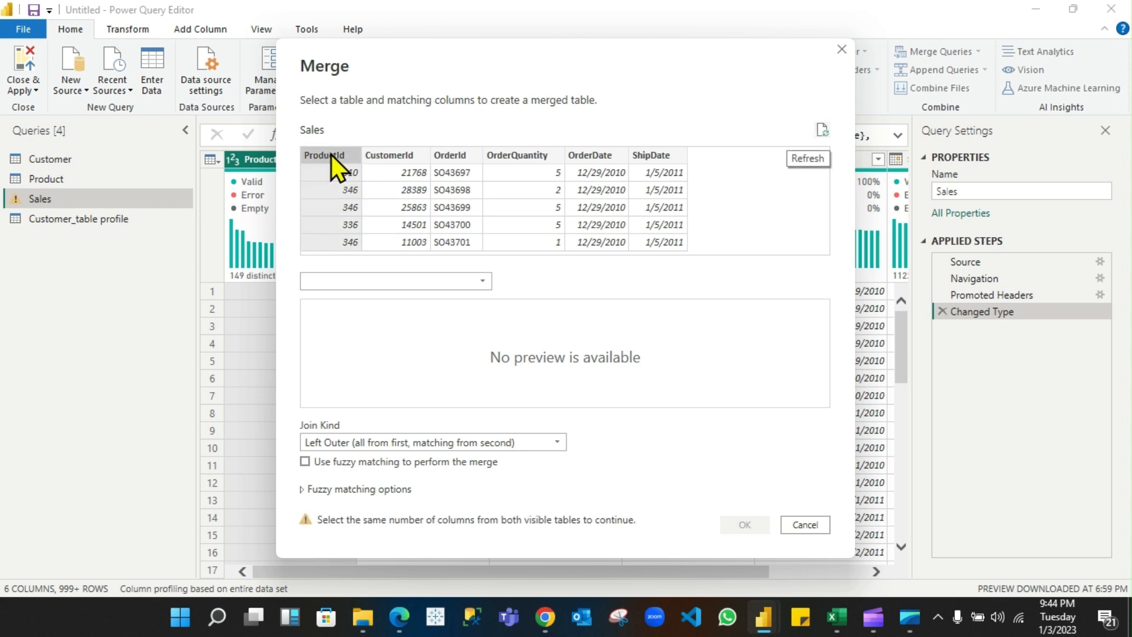
left_click(427, 282)
left_click(398, 337)
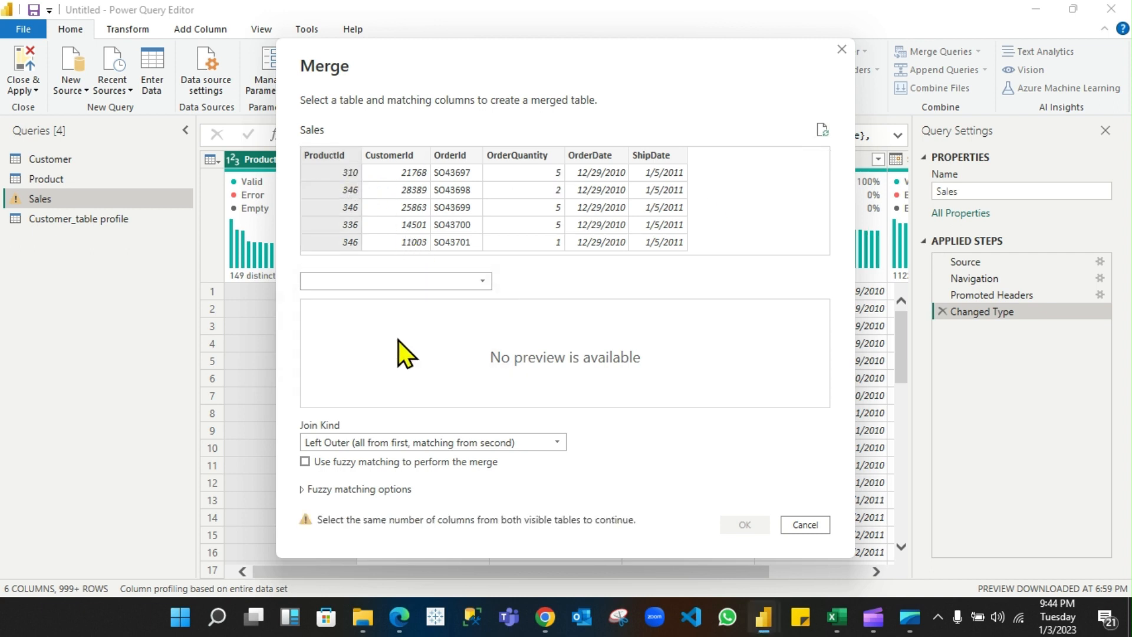
left_click(348, 318)
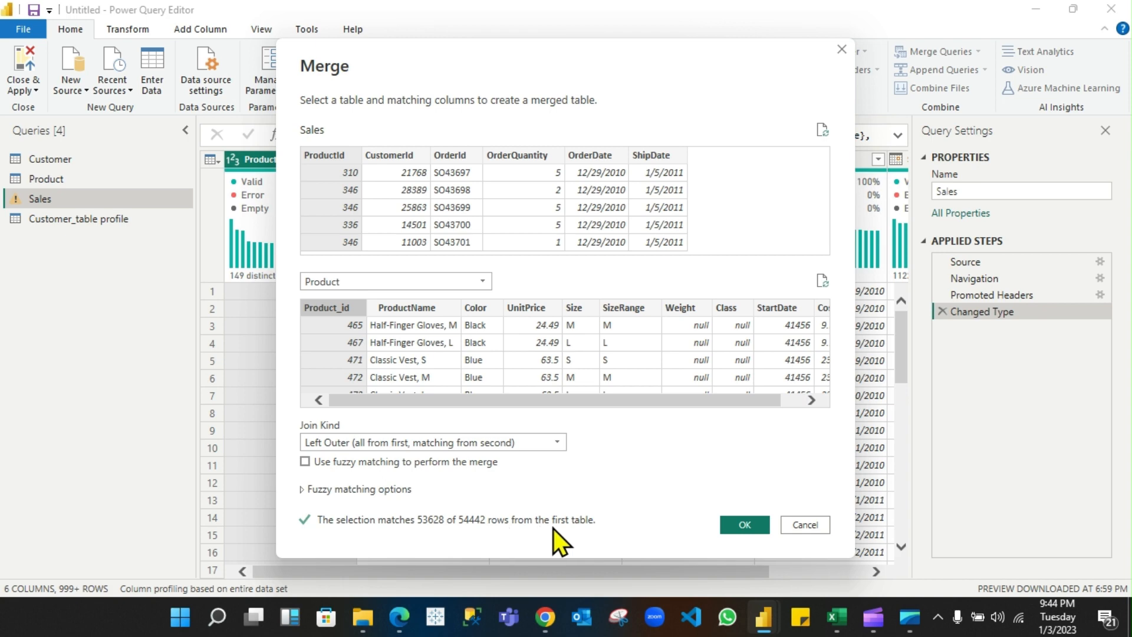
left_click(738, 526)
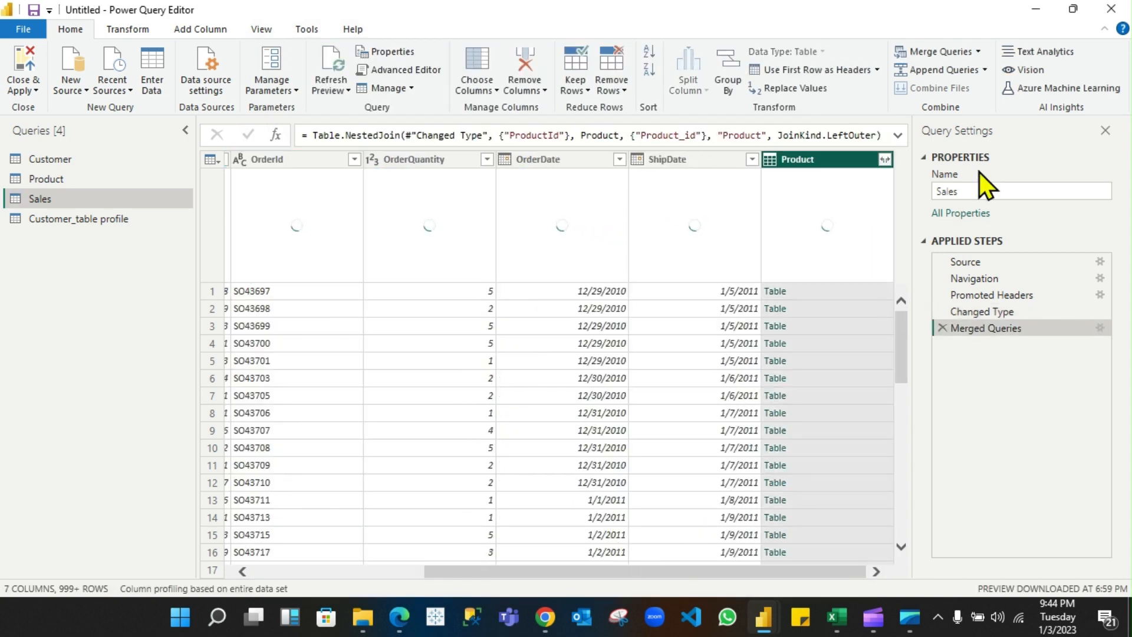
Expand the merged Product column to include only Product_id, keeping the original column name as prefix
left_click(885, 159)
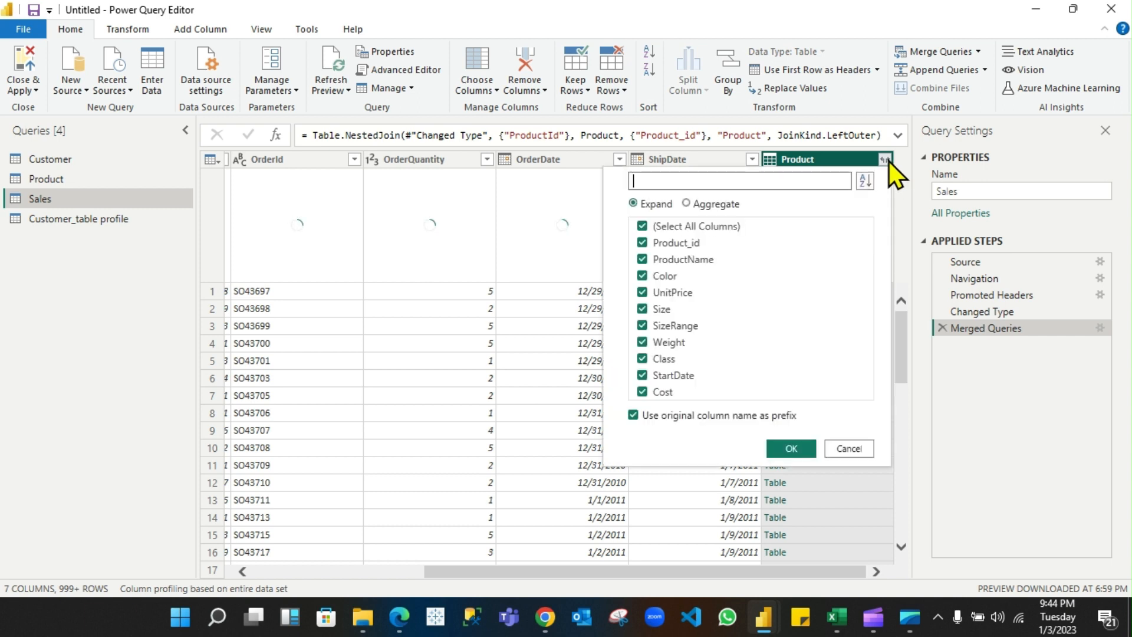
left_click(648, 227)
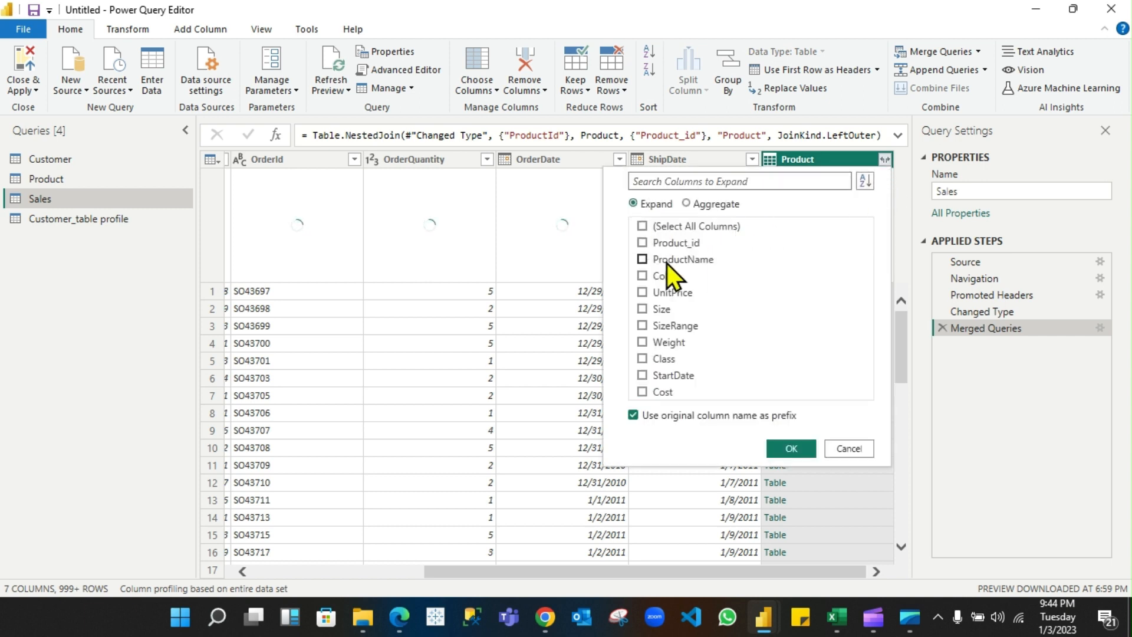
left_click(647, 242)
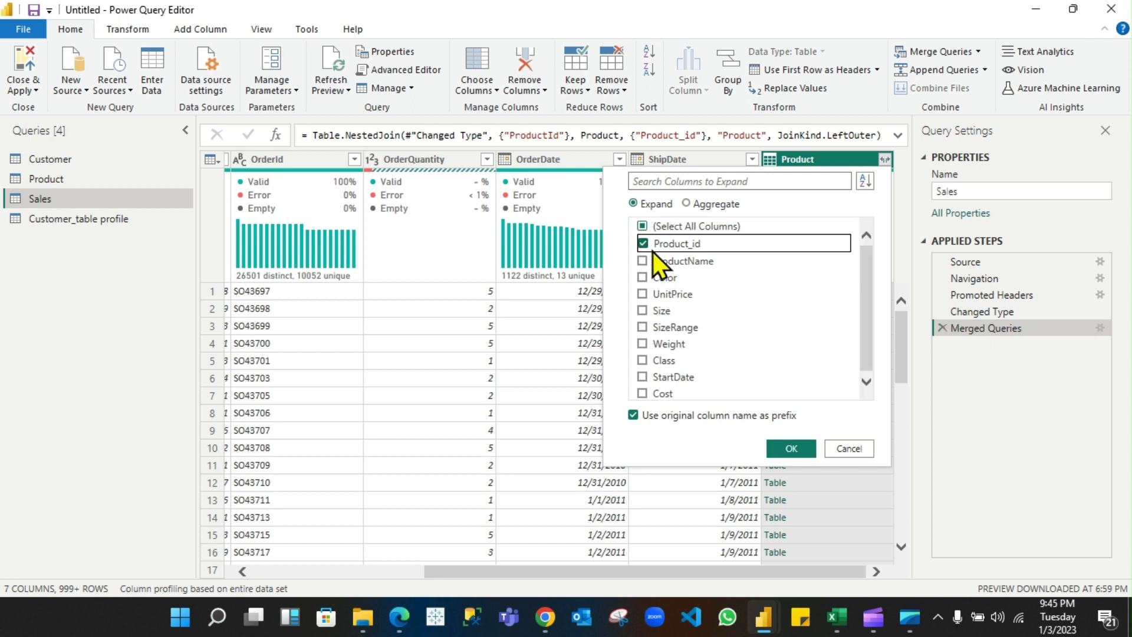
left_click(801, 454)
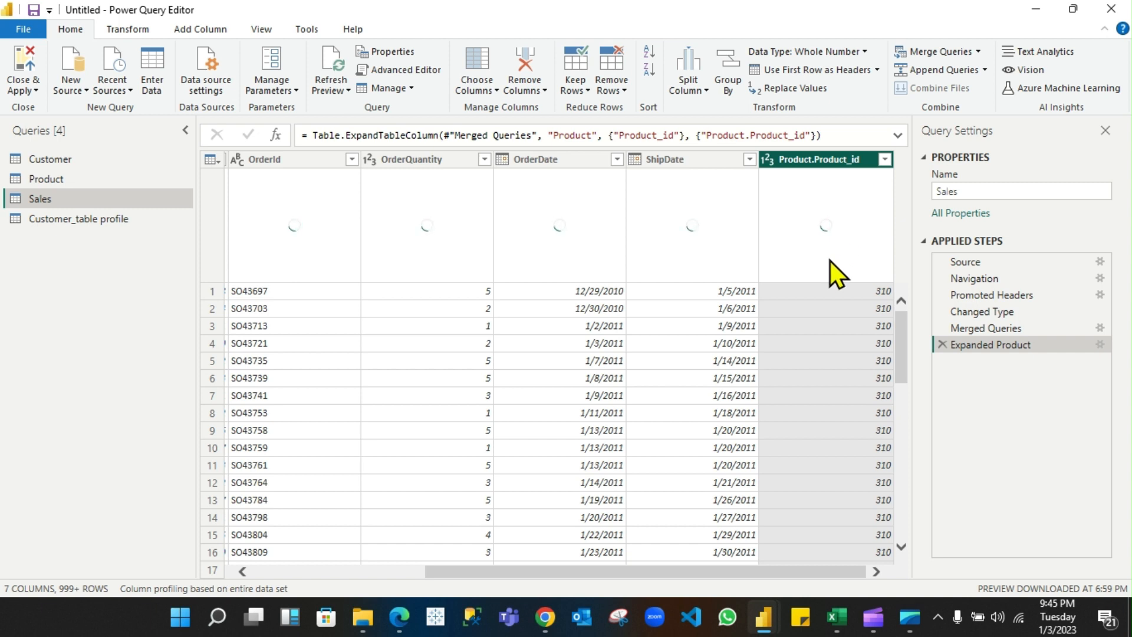
Filter the Sales rows to those where Product.Product_id equals null
mouse_move(835, 245)
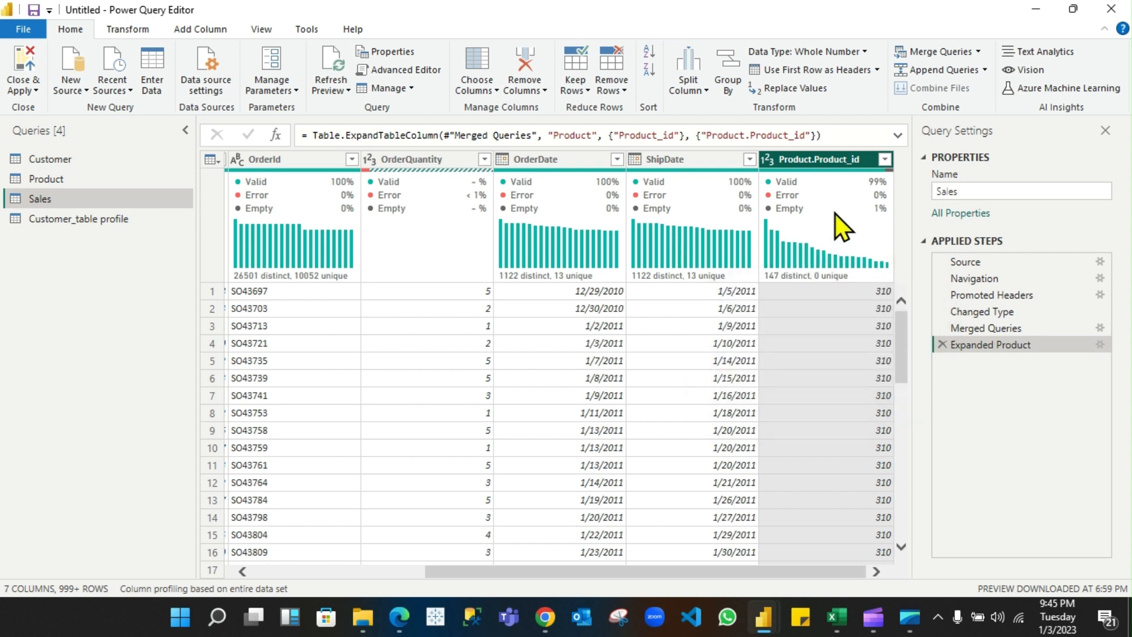
mouse_move(835, 214)
mouse_move(879, 210)
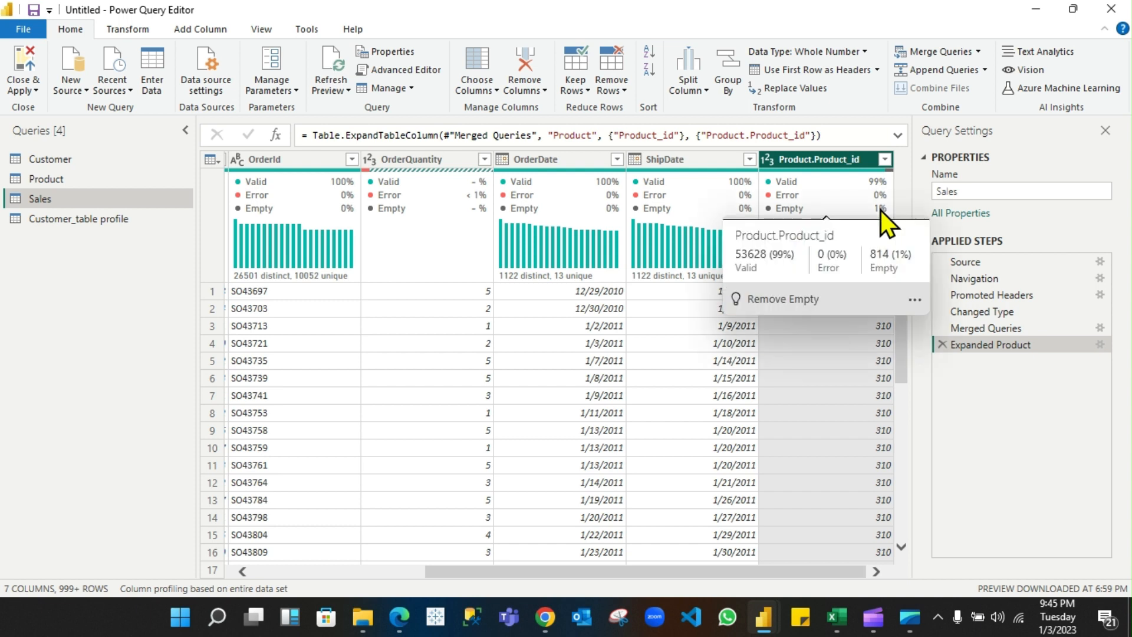
left_click(885, 159)
mouse_move(758, 284)
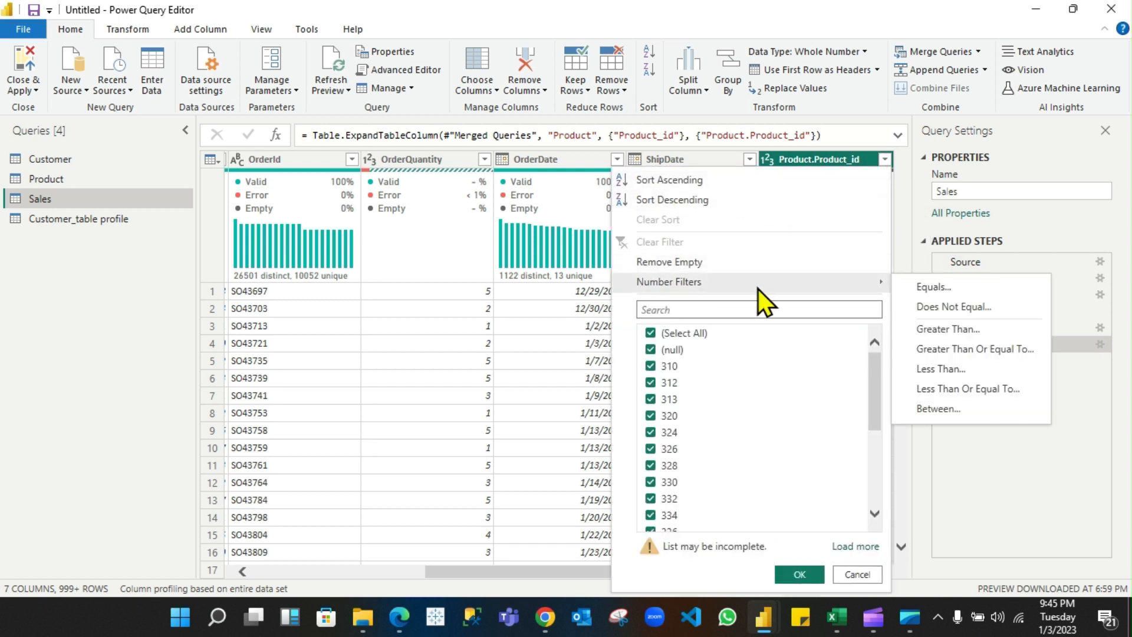
left_click(935, 289)
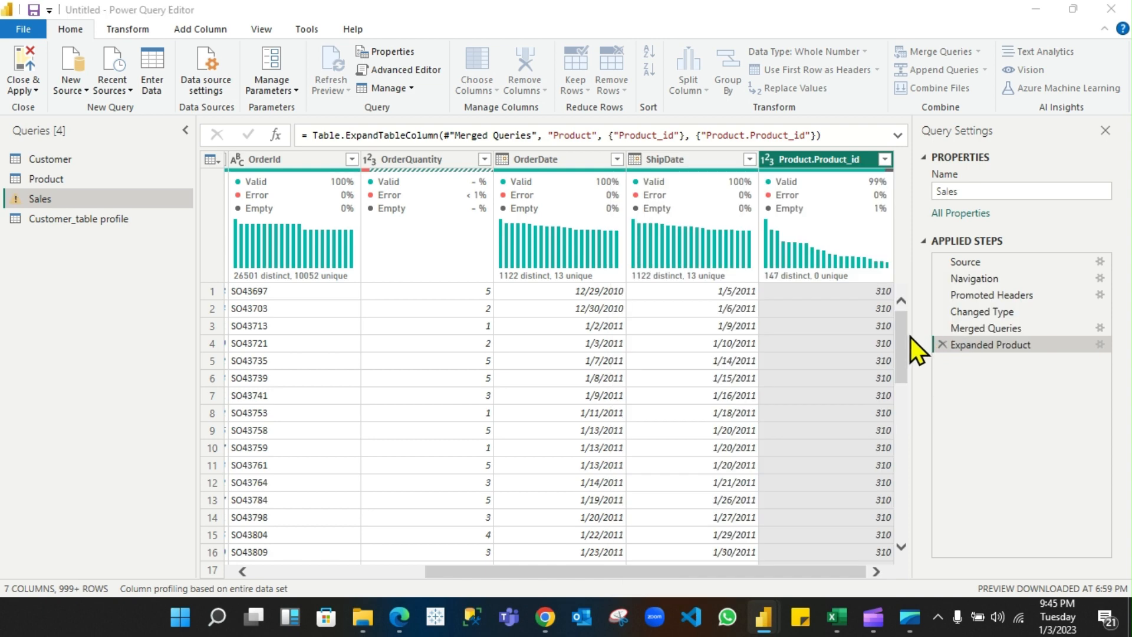
left_click(573, 301)
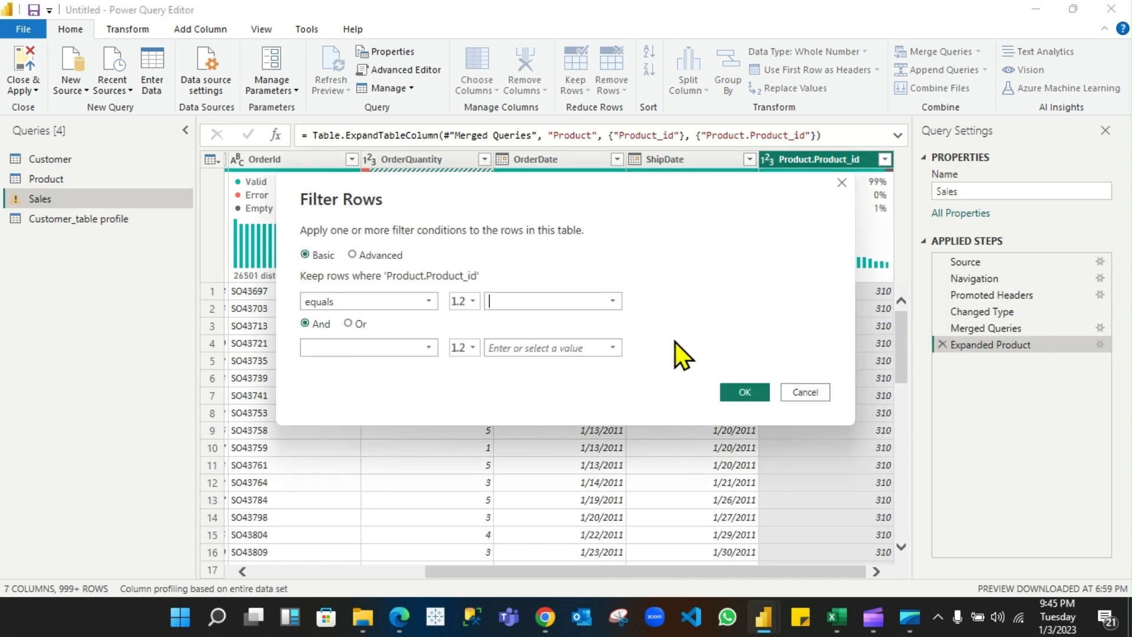
type("nuk")
key("BackSpace")
type("ll")
left_click(744, 393)
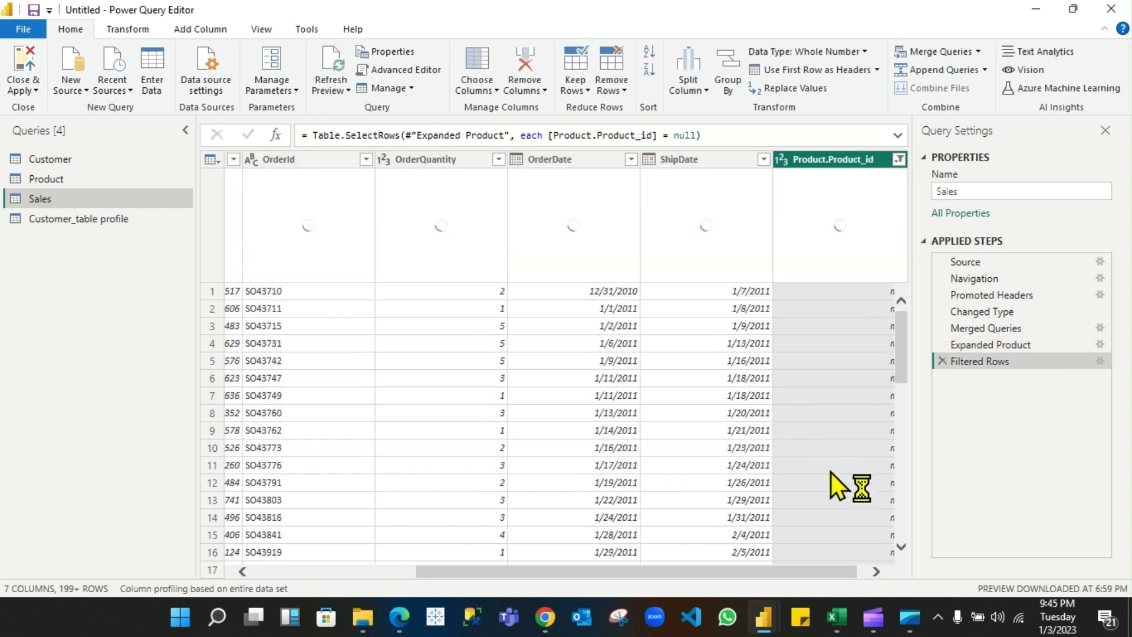
Examine the statistics and value distribution of ProductId in the filtered Sales rows, and return to the Product query
left_click_drag(801, 575, 346, 522)
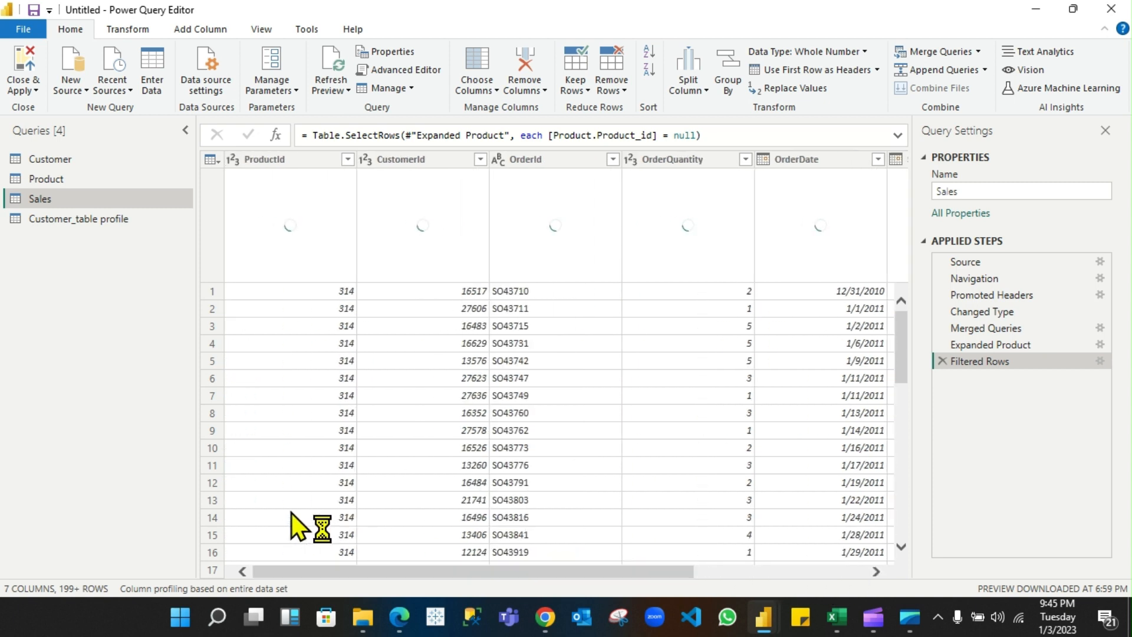
left_click(303, 160)
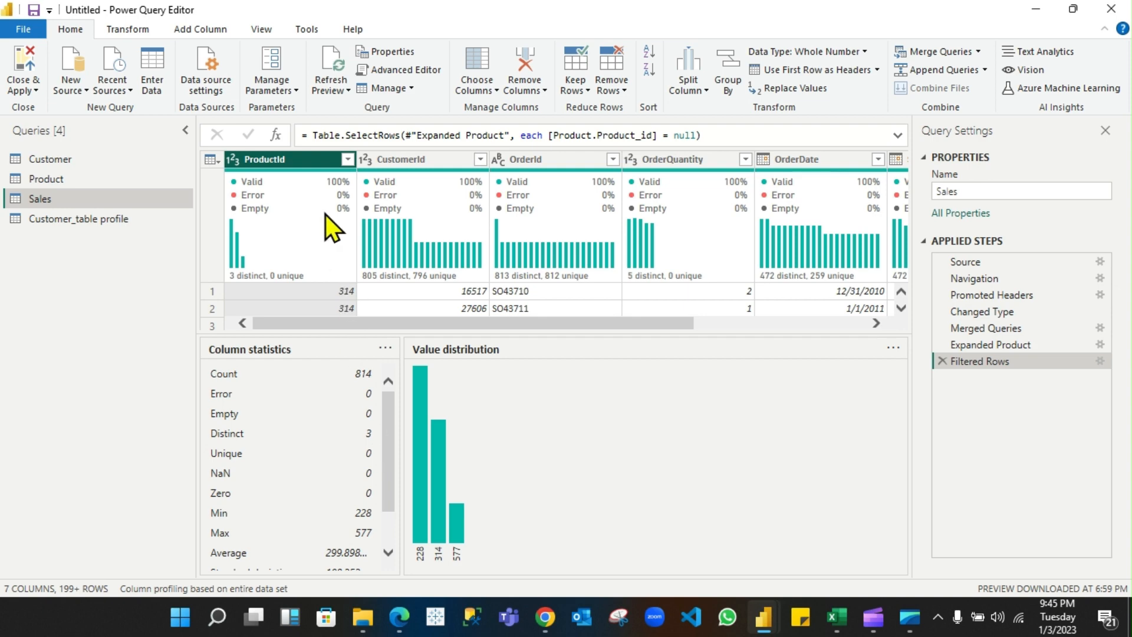
left_click(44, 177)
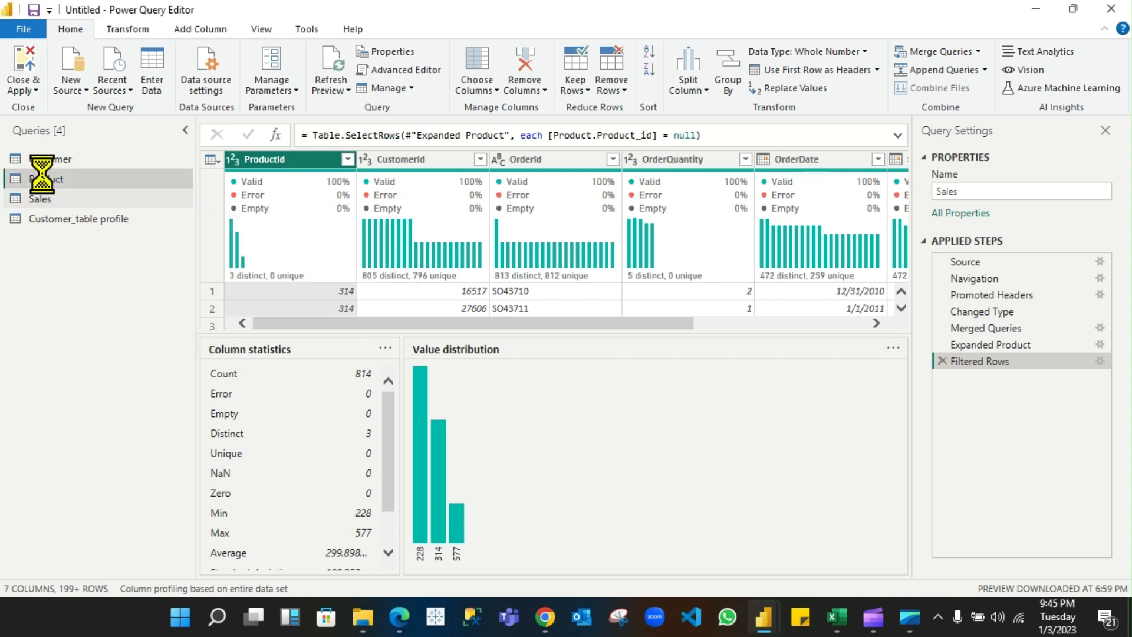
left_click(86, 200)
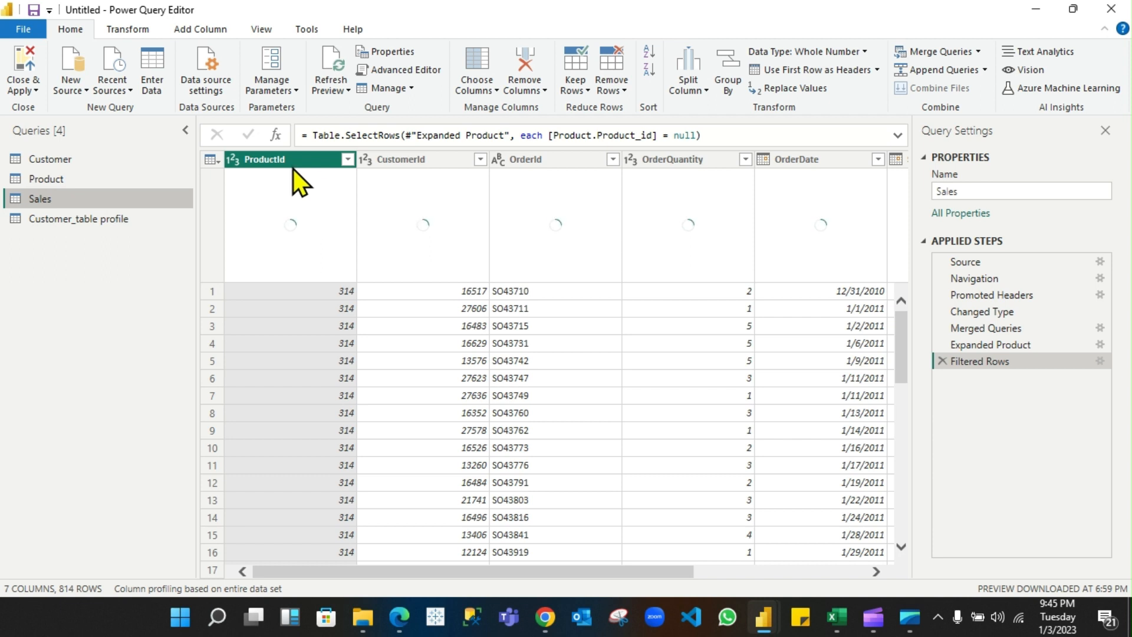
left_click(292, 167)
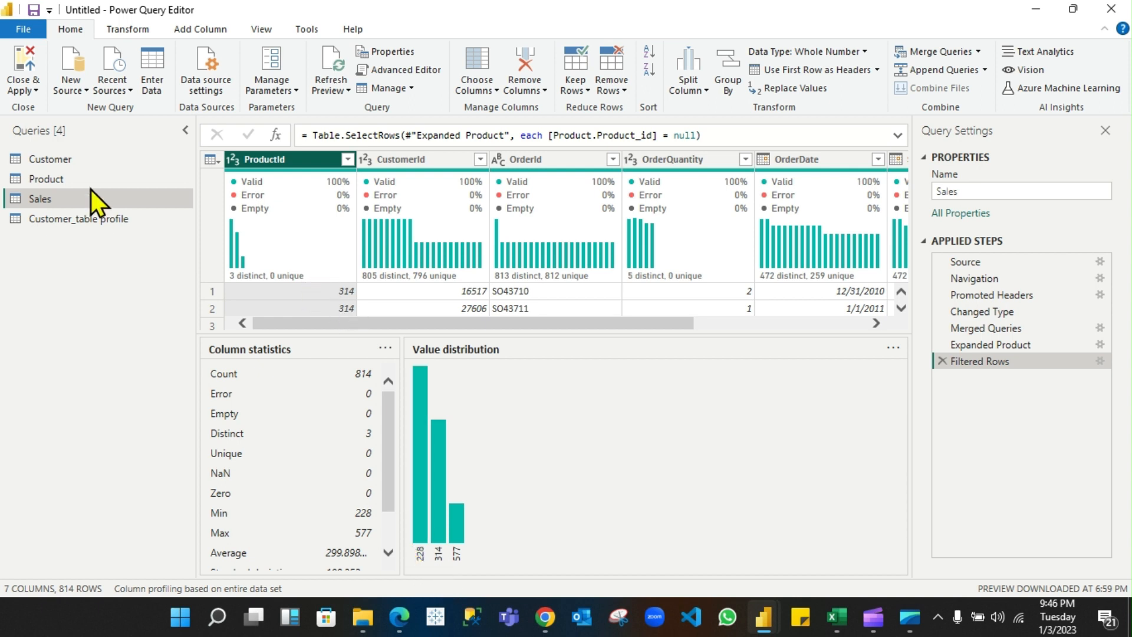
left_click(73, 176)
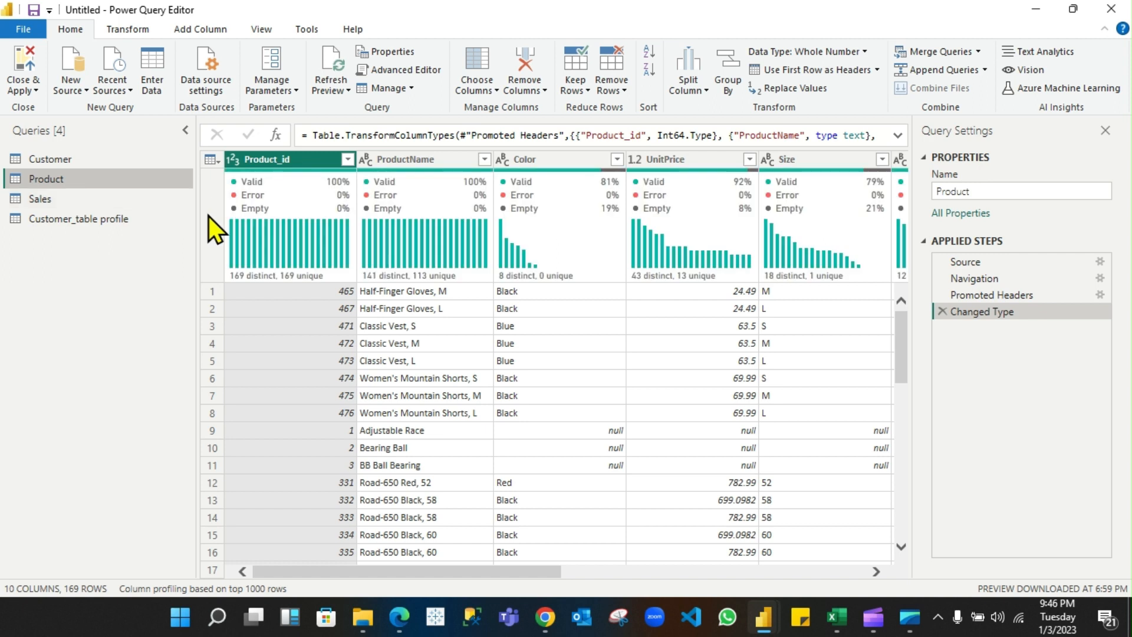
Search the Product_id filter values in the Product query for 314
left_click(348, 159)
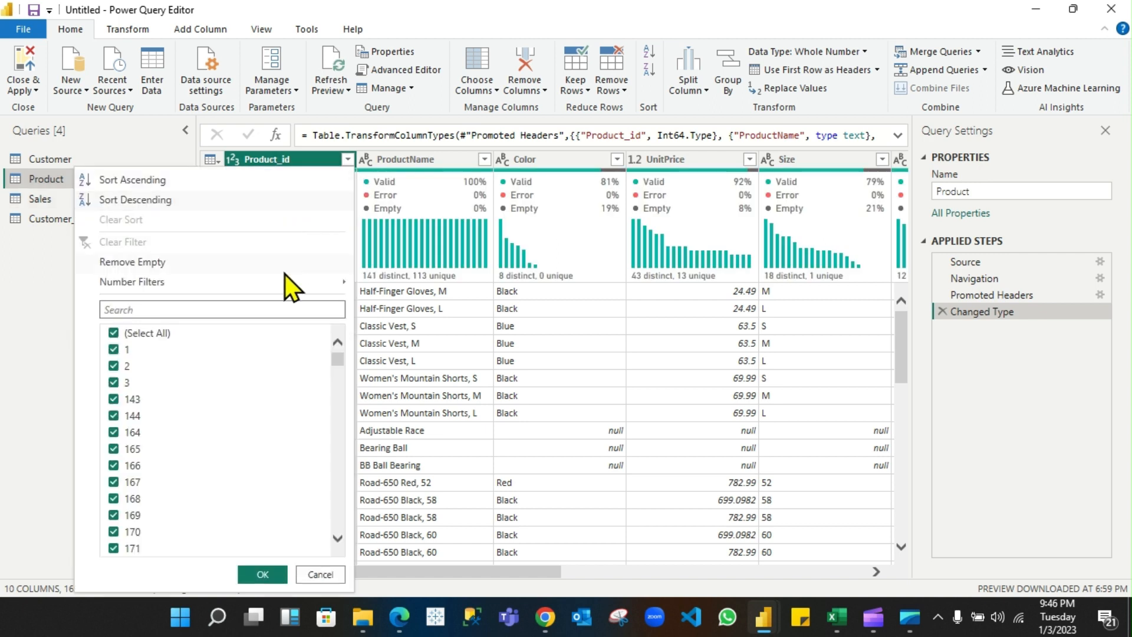
left_click(210, 313)
type("314")
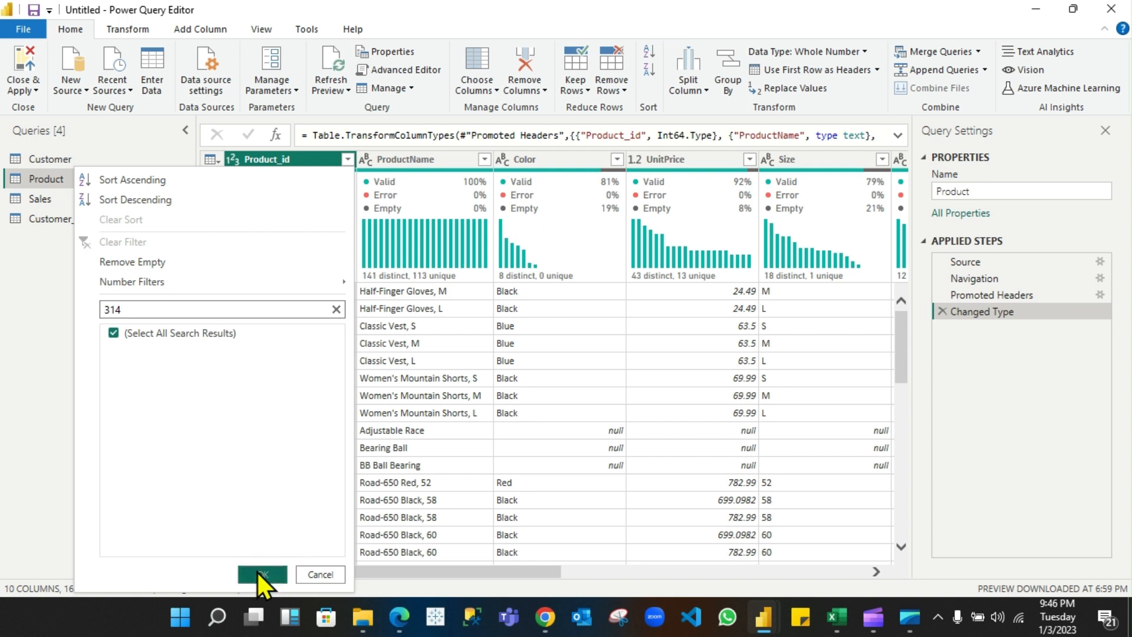
left_click(262, 576)
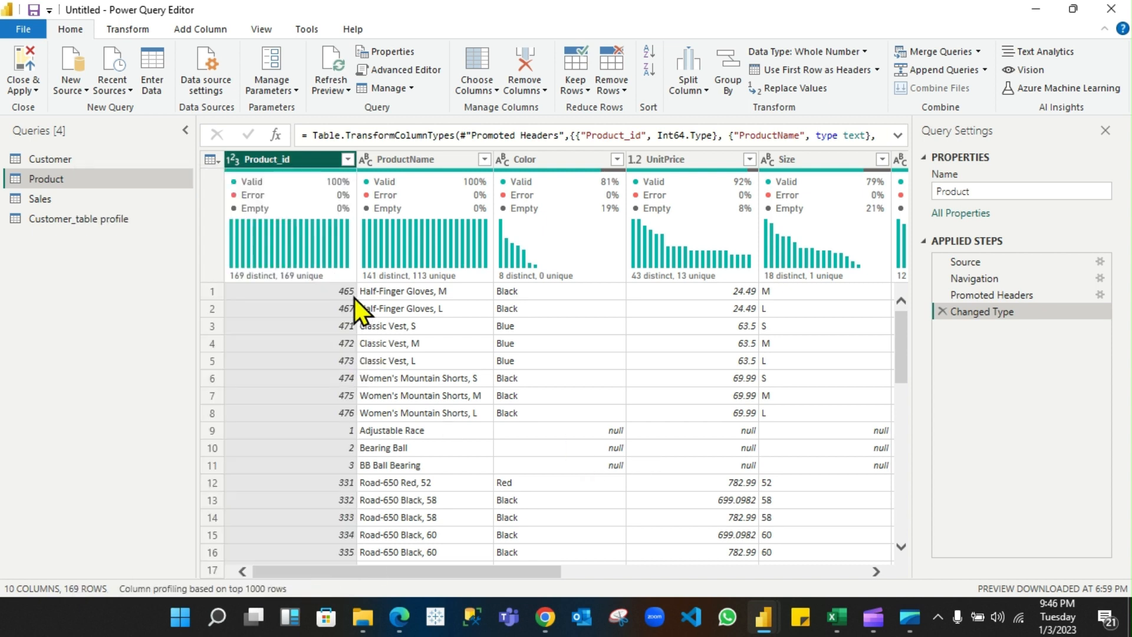
Filter the Product rows to those where Product_id equals 314, and remove that filter step again
left_click(348, 160)
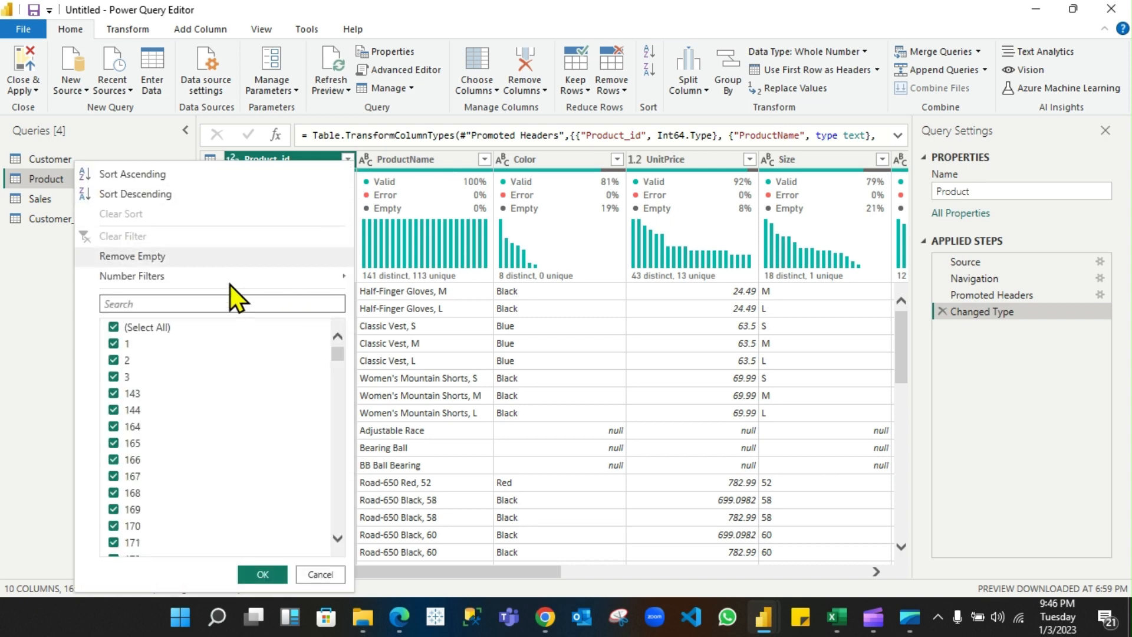
mouse_move(346, 277)
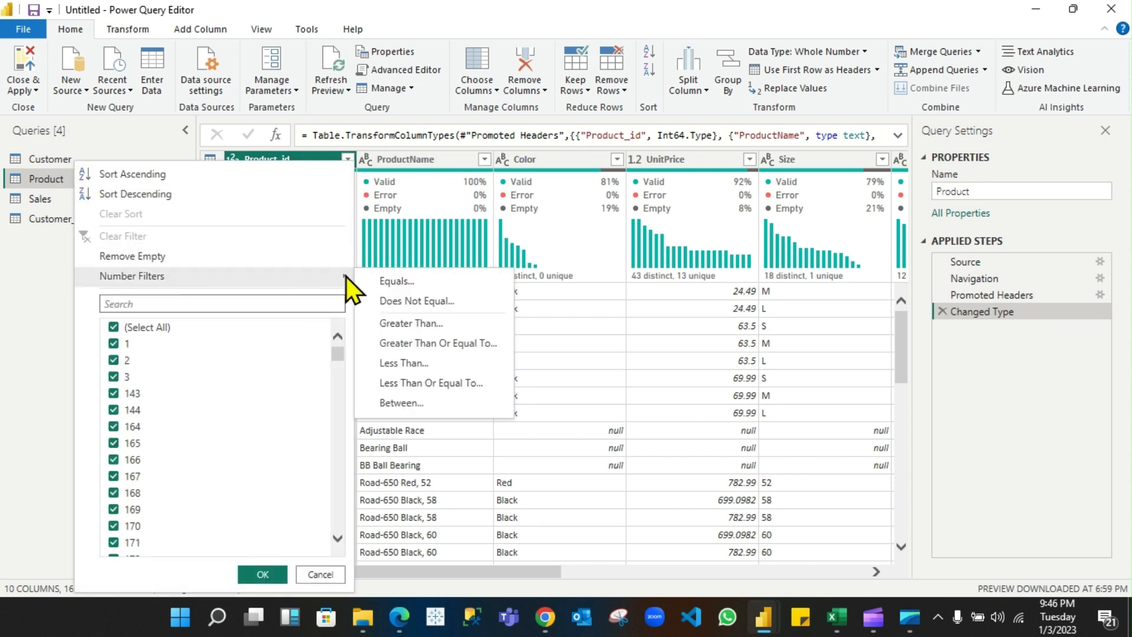
left_click(384, 283)
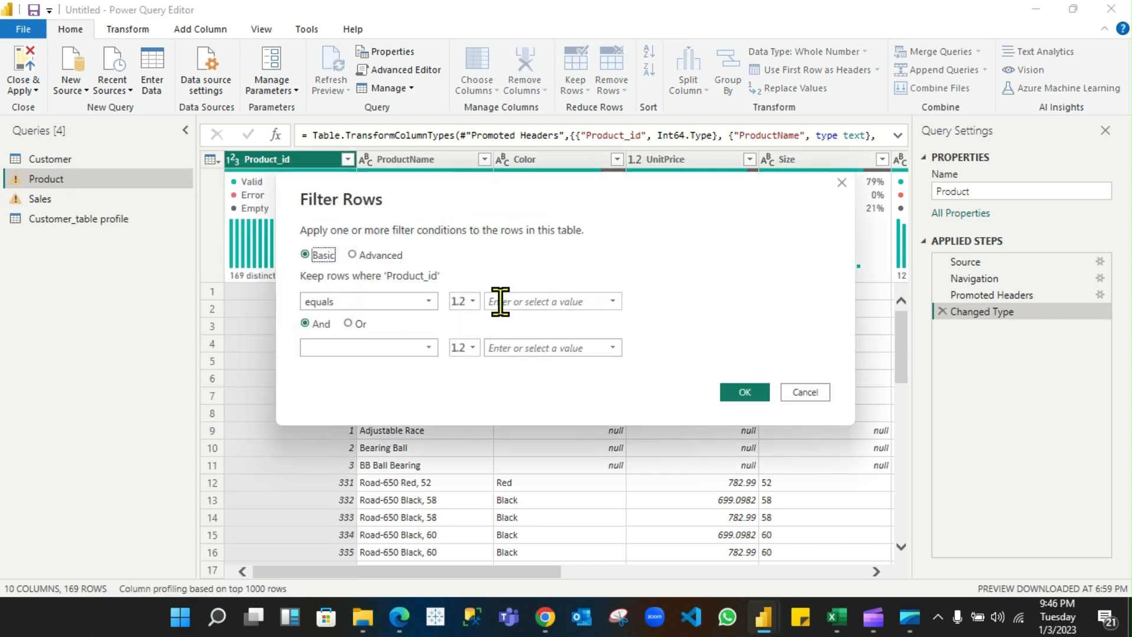
left_click(500, 301)
type("314")
left_click(740, 393)
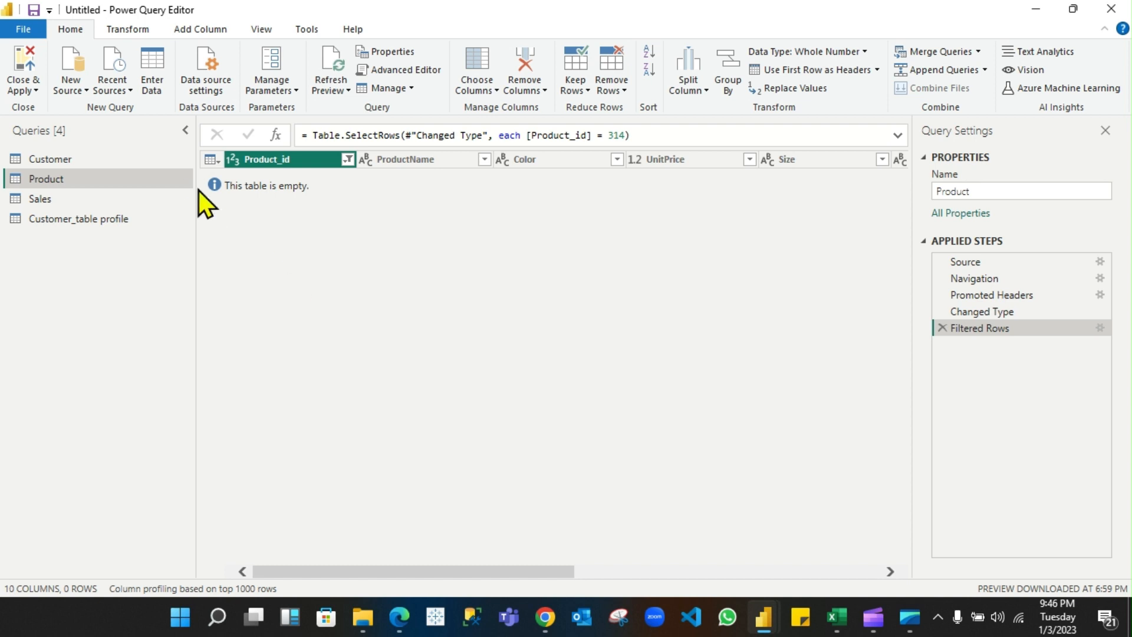
left_click(946, 329)
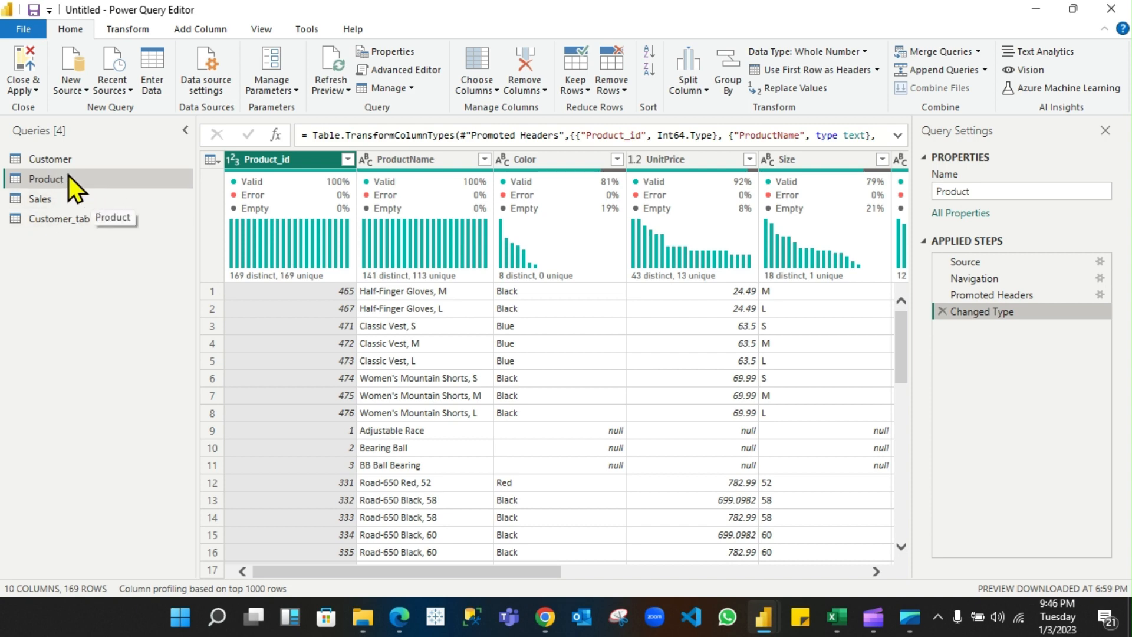
Look through the Customer_table profile, Product and Sales queries, and return to the Customer query
left_click(69, 220)
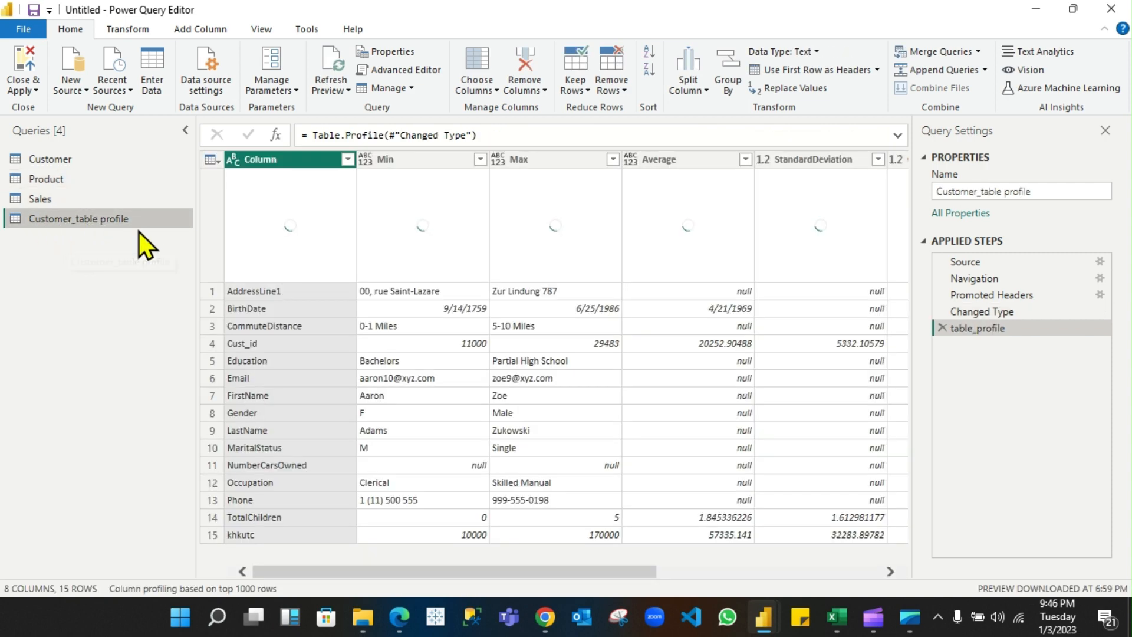
left_click(65, 178)
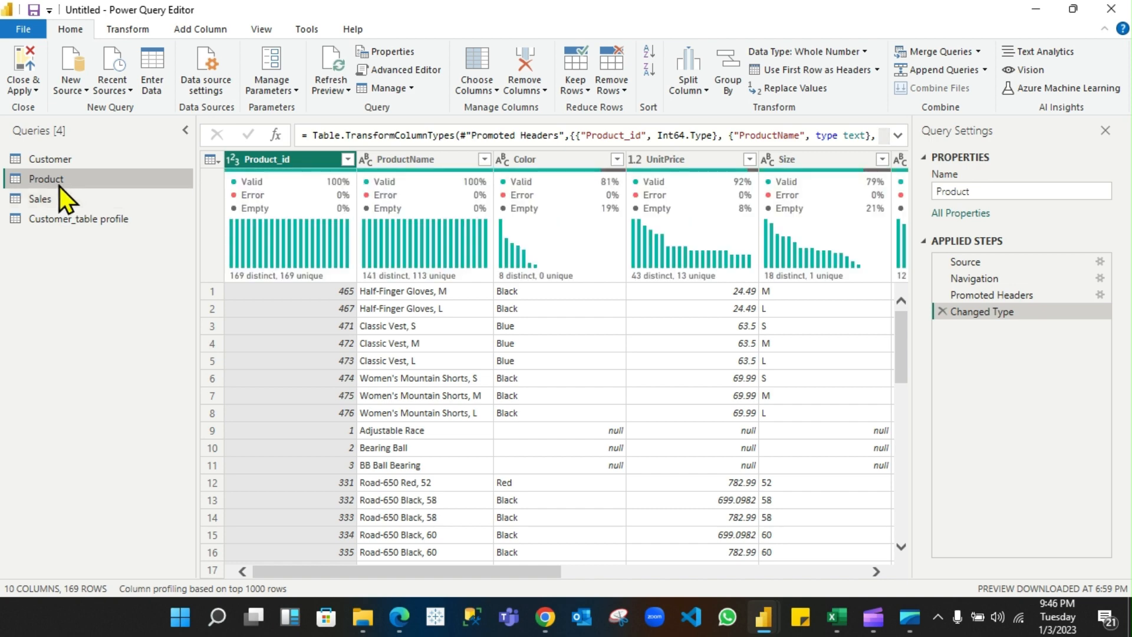
left_click(60, 198)
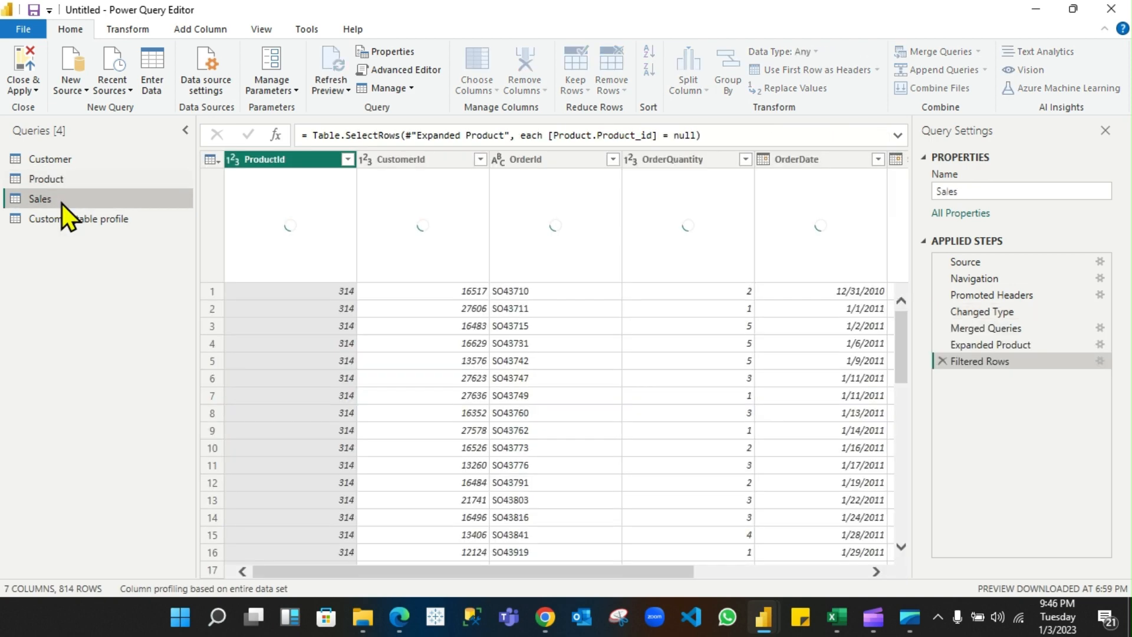
left_click(61, 164)
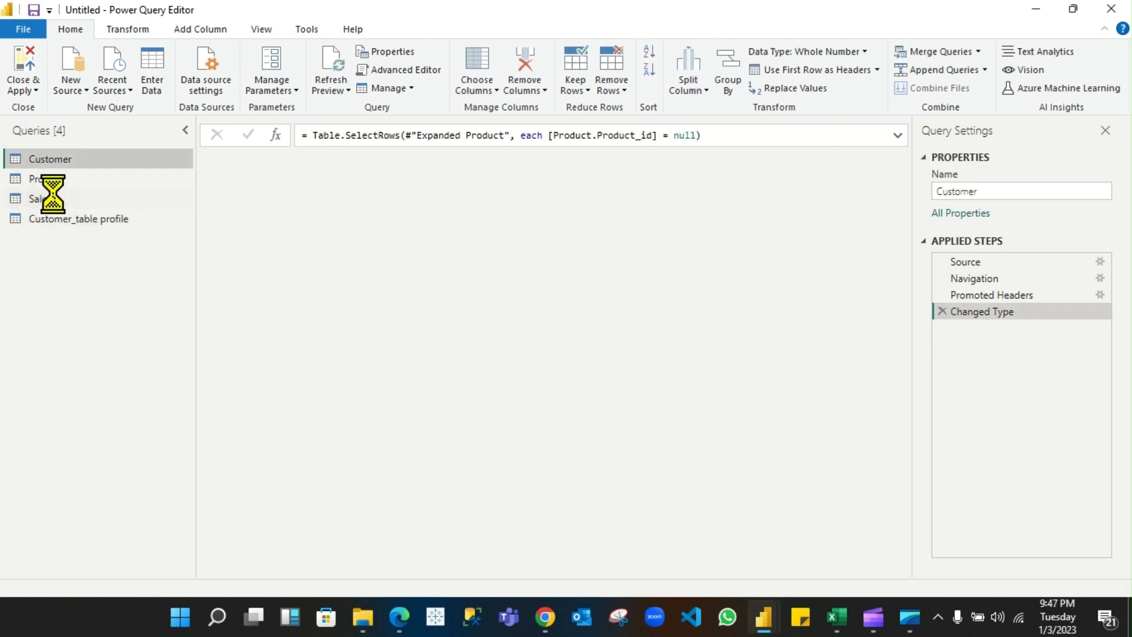